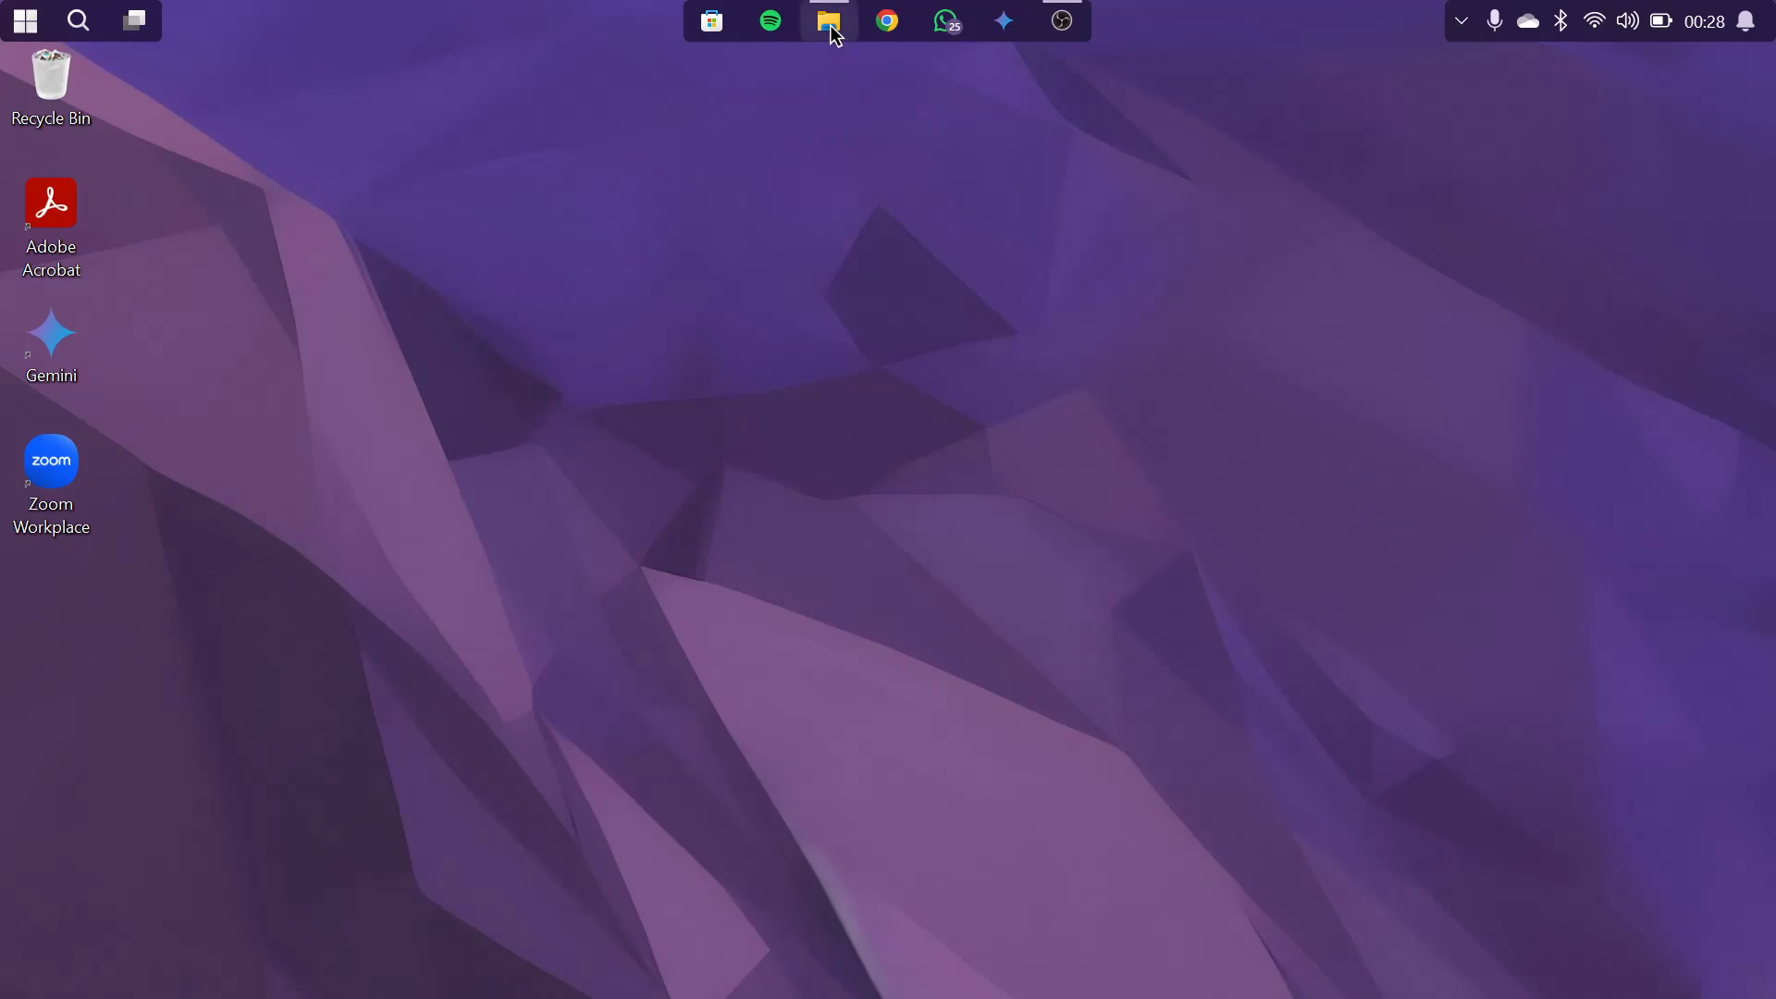
Cut the SWM.Pushidrosal.2.2.0 (Update) zip archive from the SWM.Pushidrosal.2.2.0 folder in Downloads
mouse_move(831, 28)
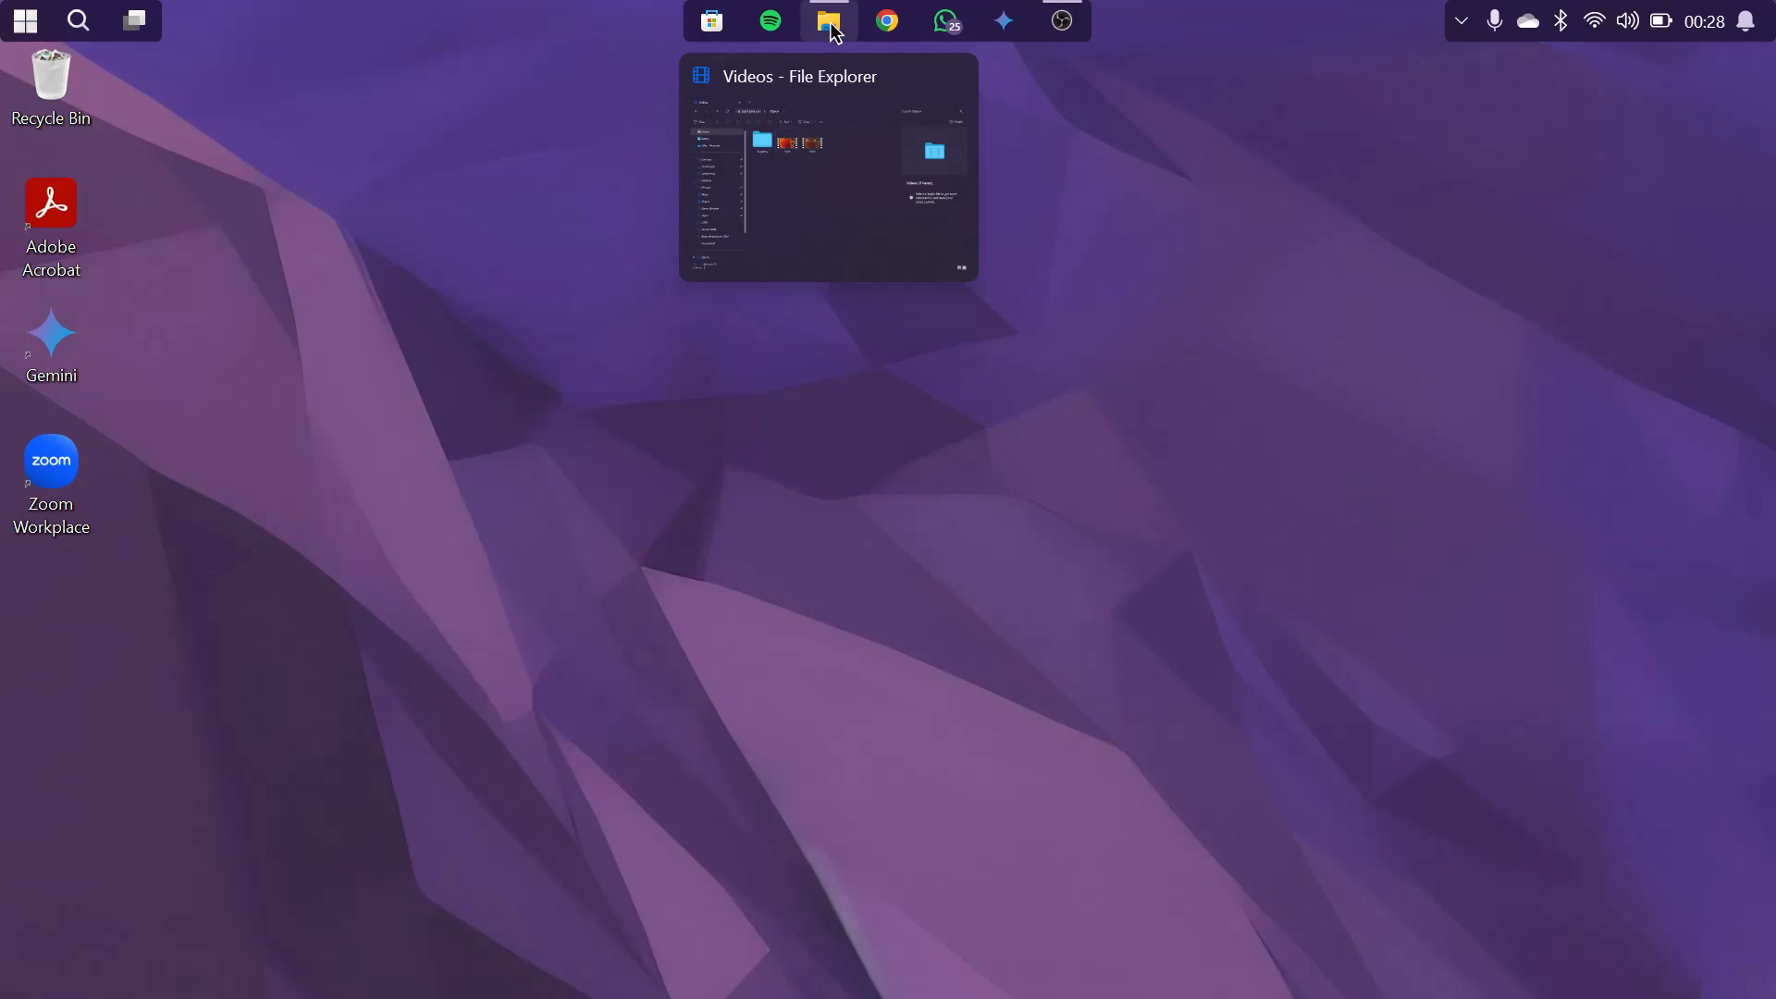
left_click(831, 28)
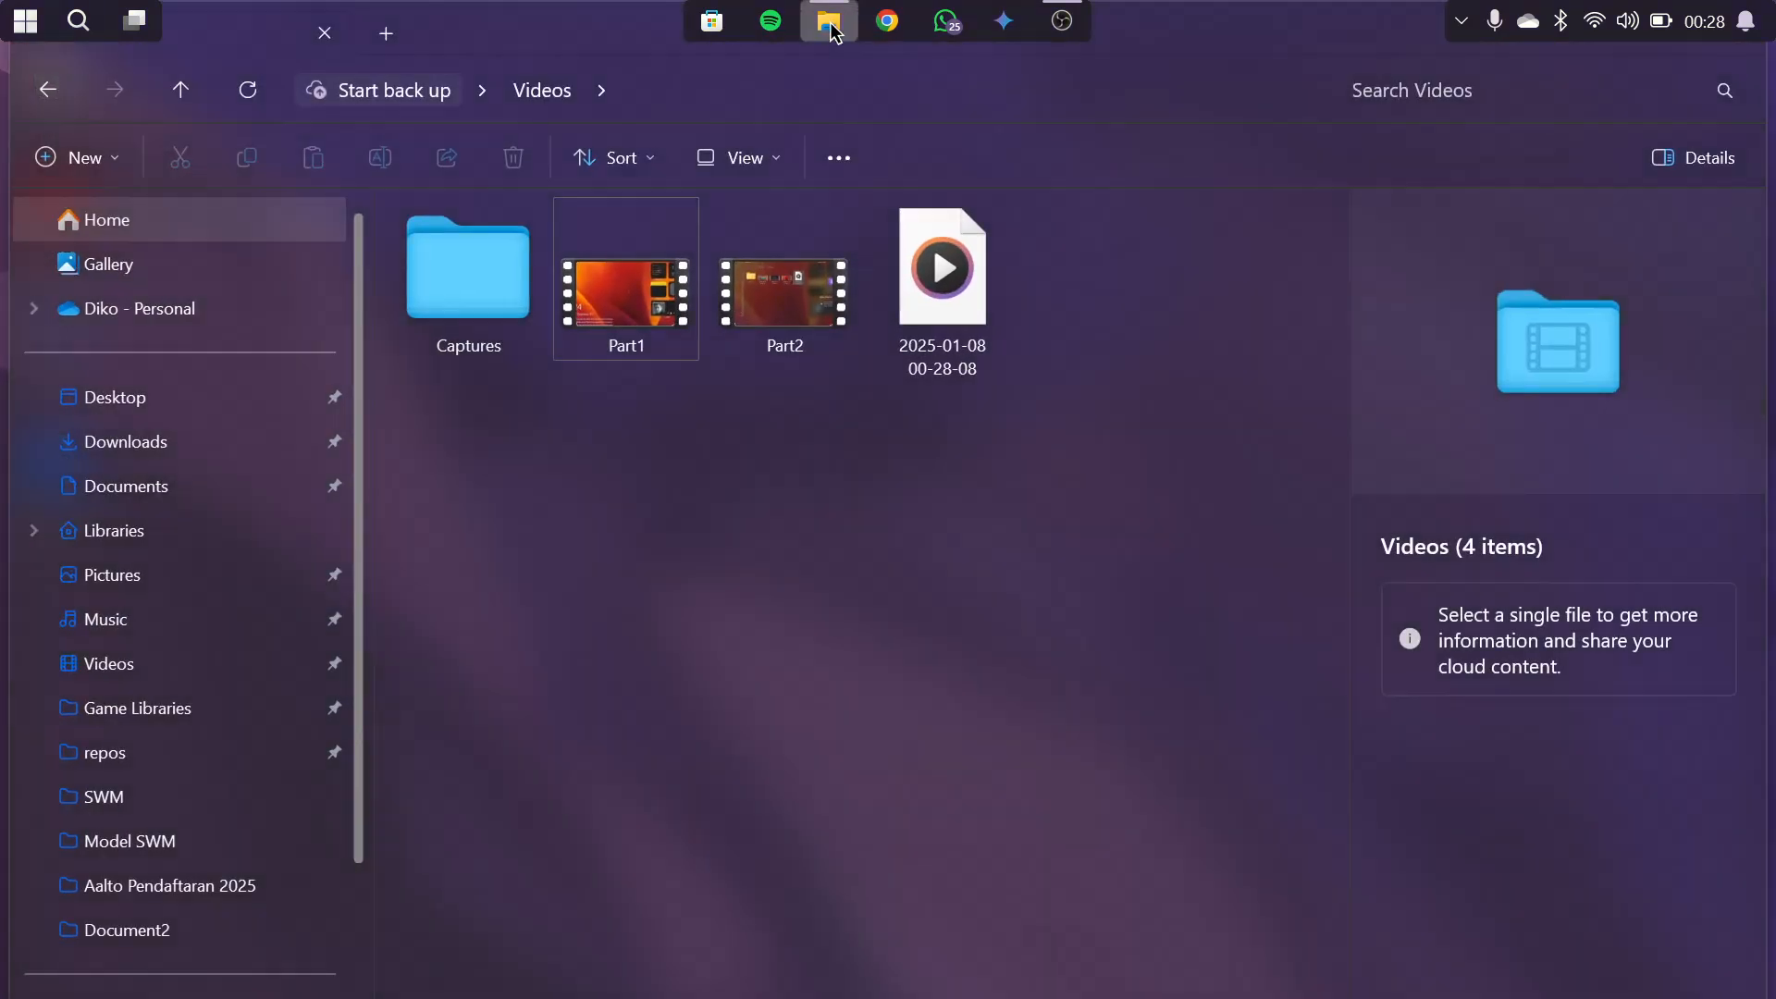
left_click(87, 454)
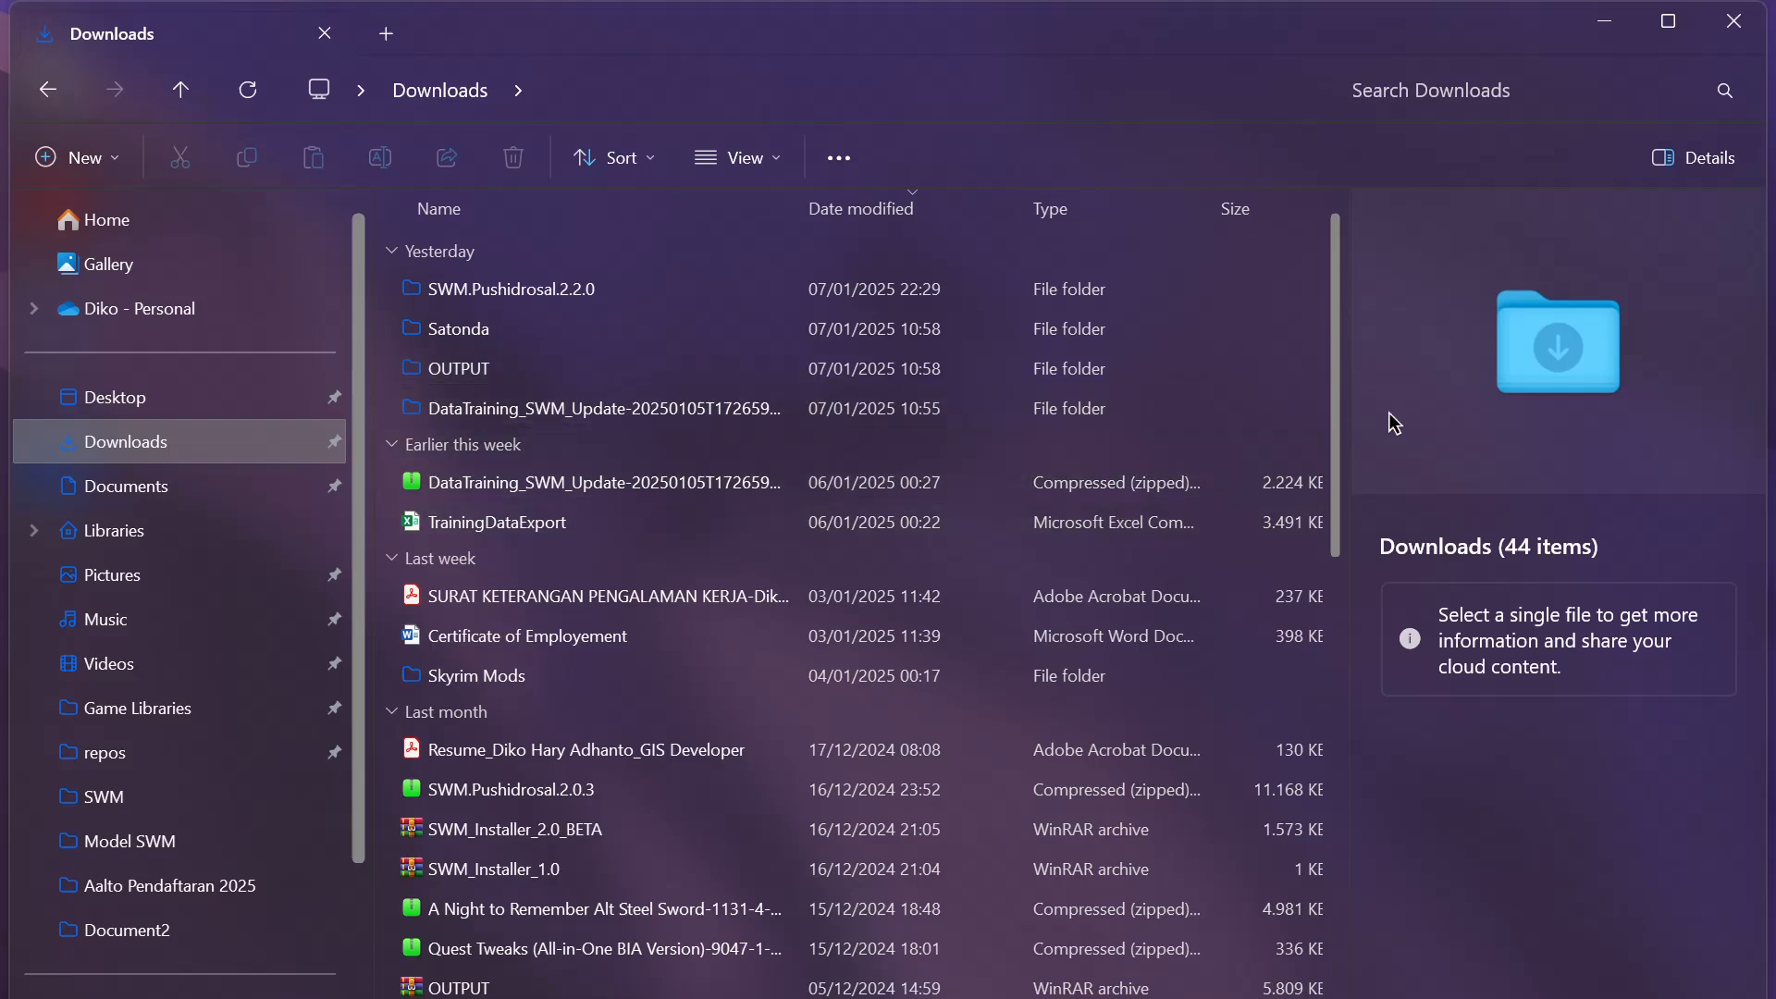
left_click_drag(1337, 427, 1387, 351)
double_click(578, 288)
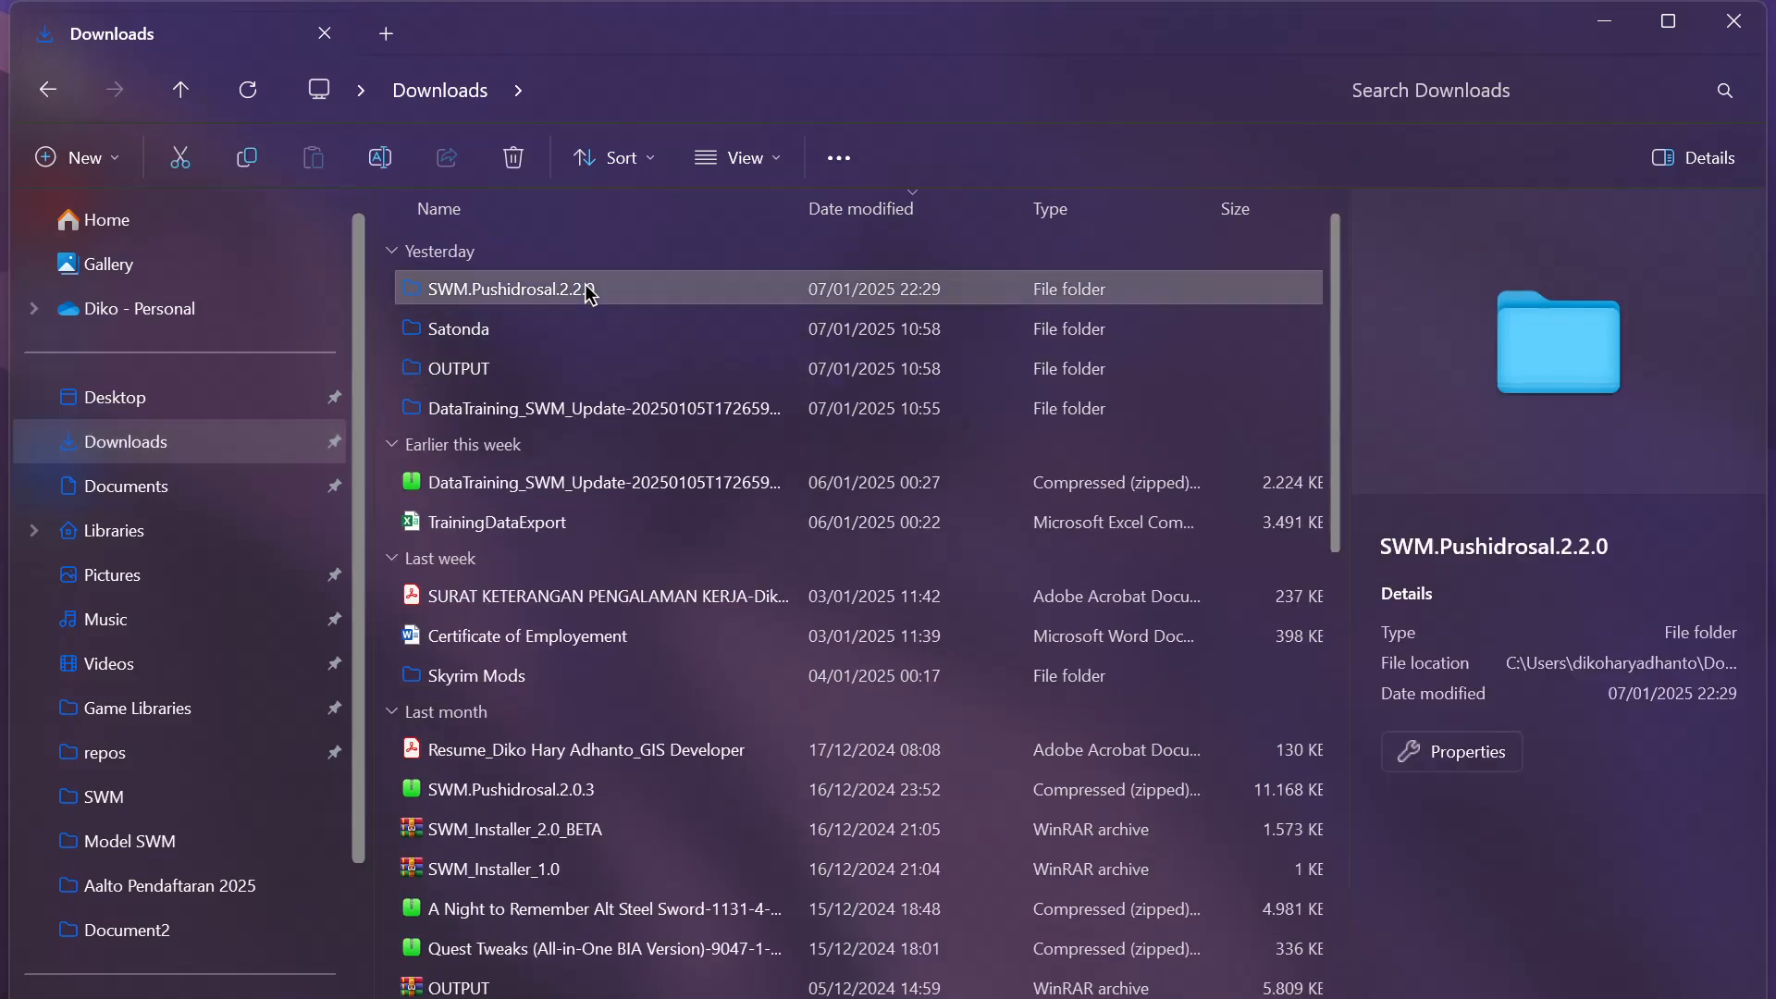
left_click(537, 292)
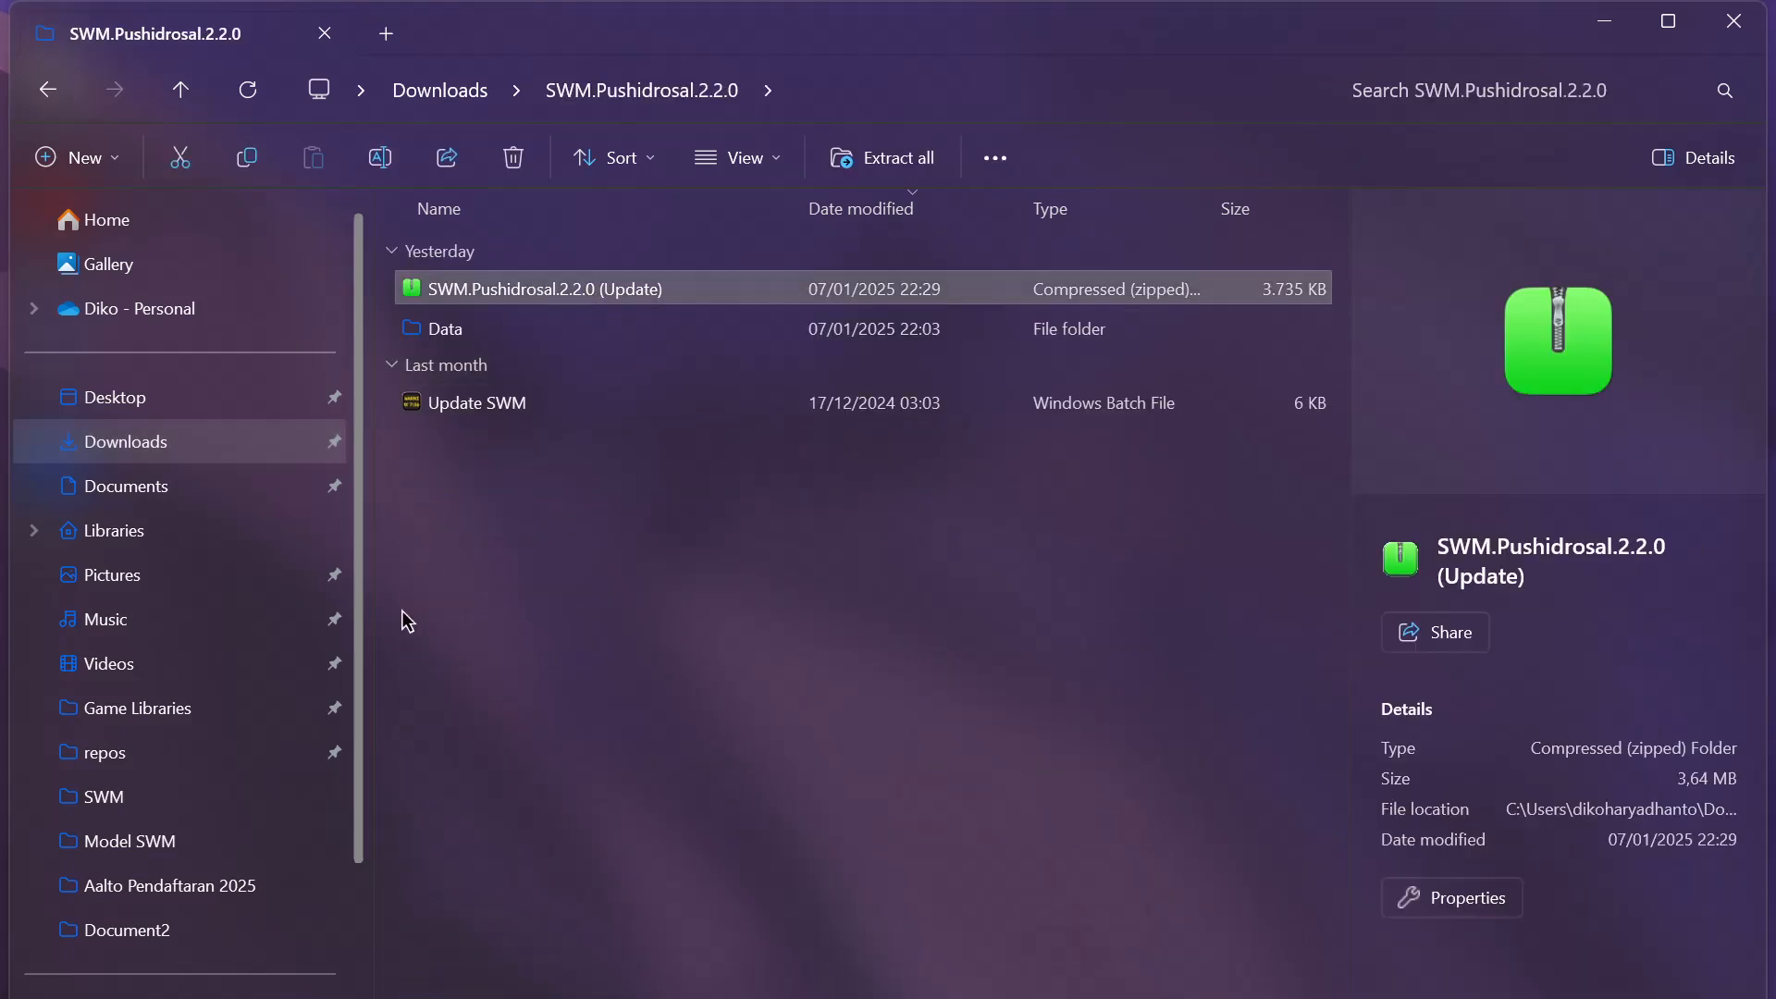
key("ctrl+x")
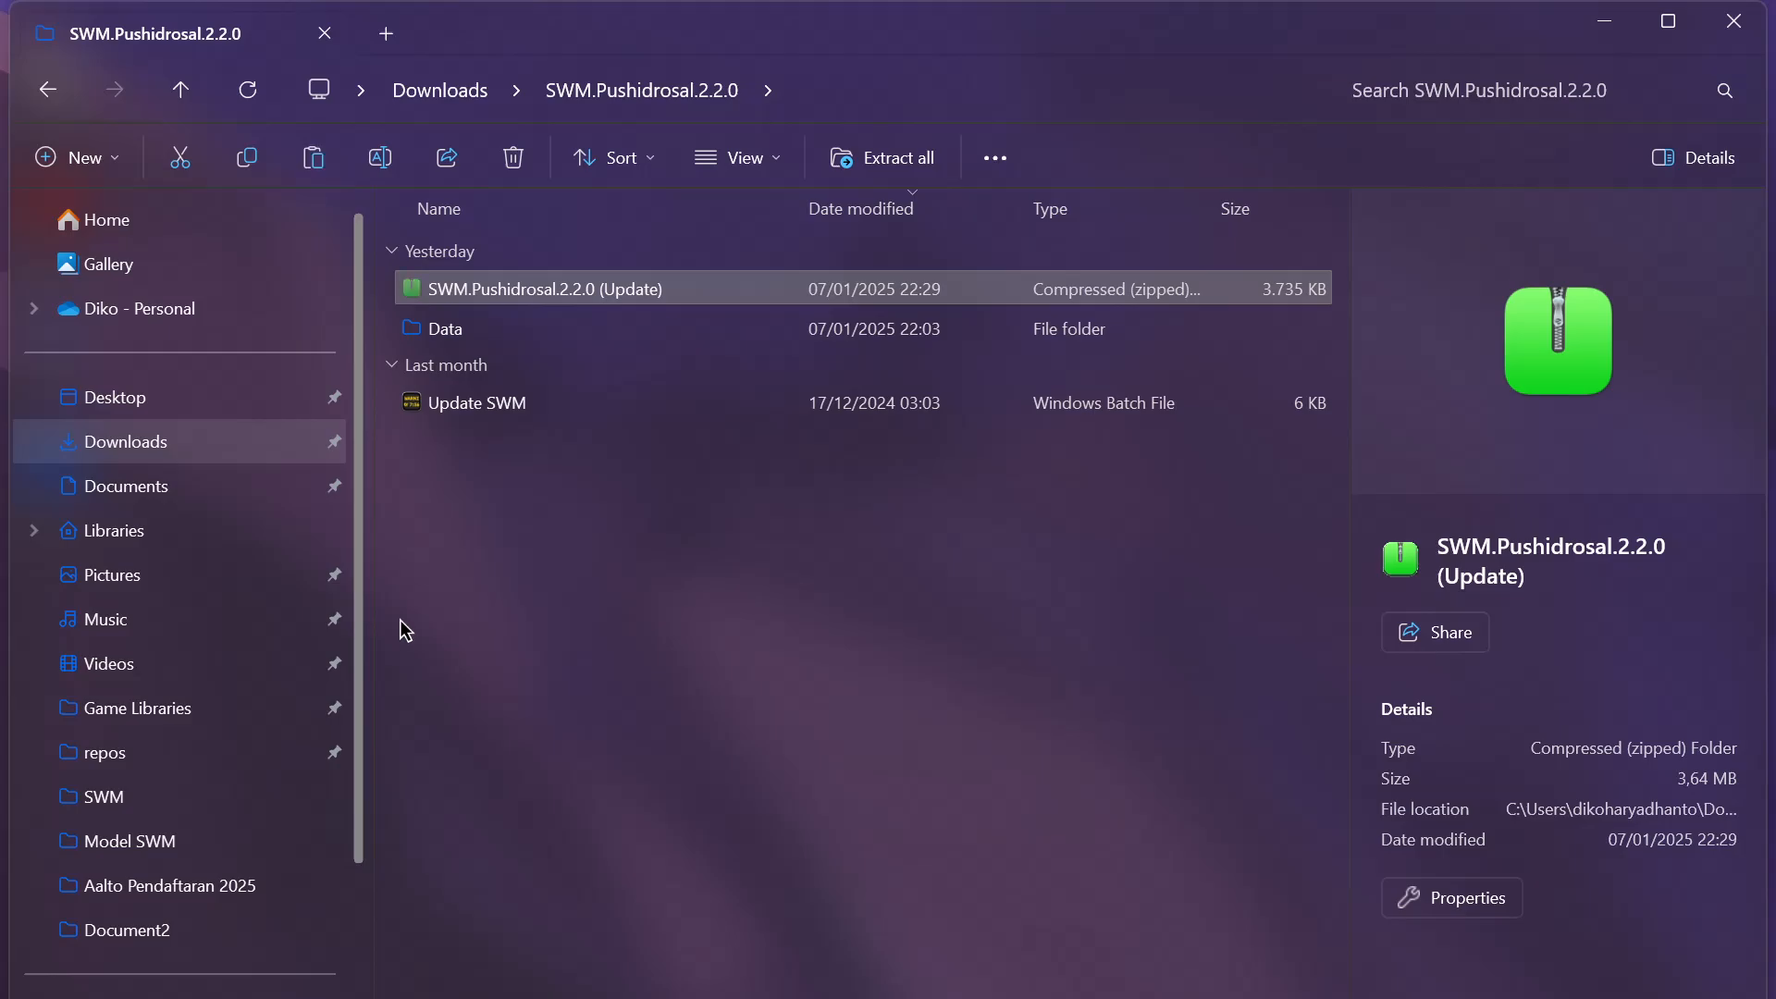
Create a folder named SWM in Downloads and paste the cut update archive into it
left_click(135, 460)
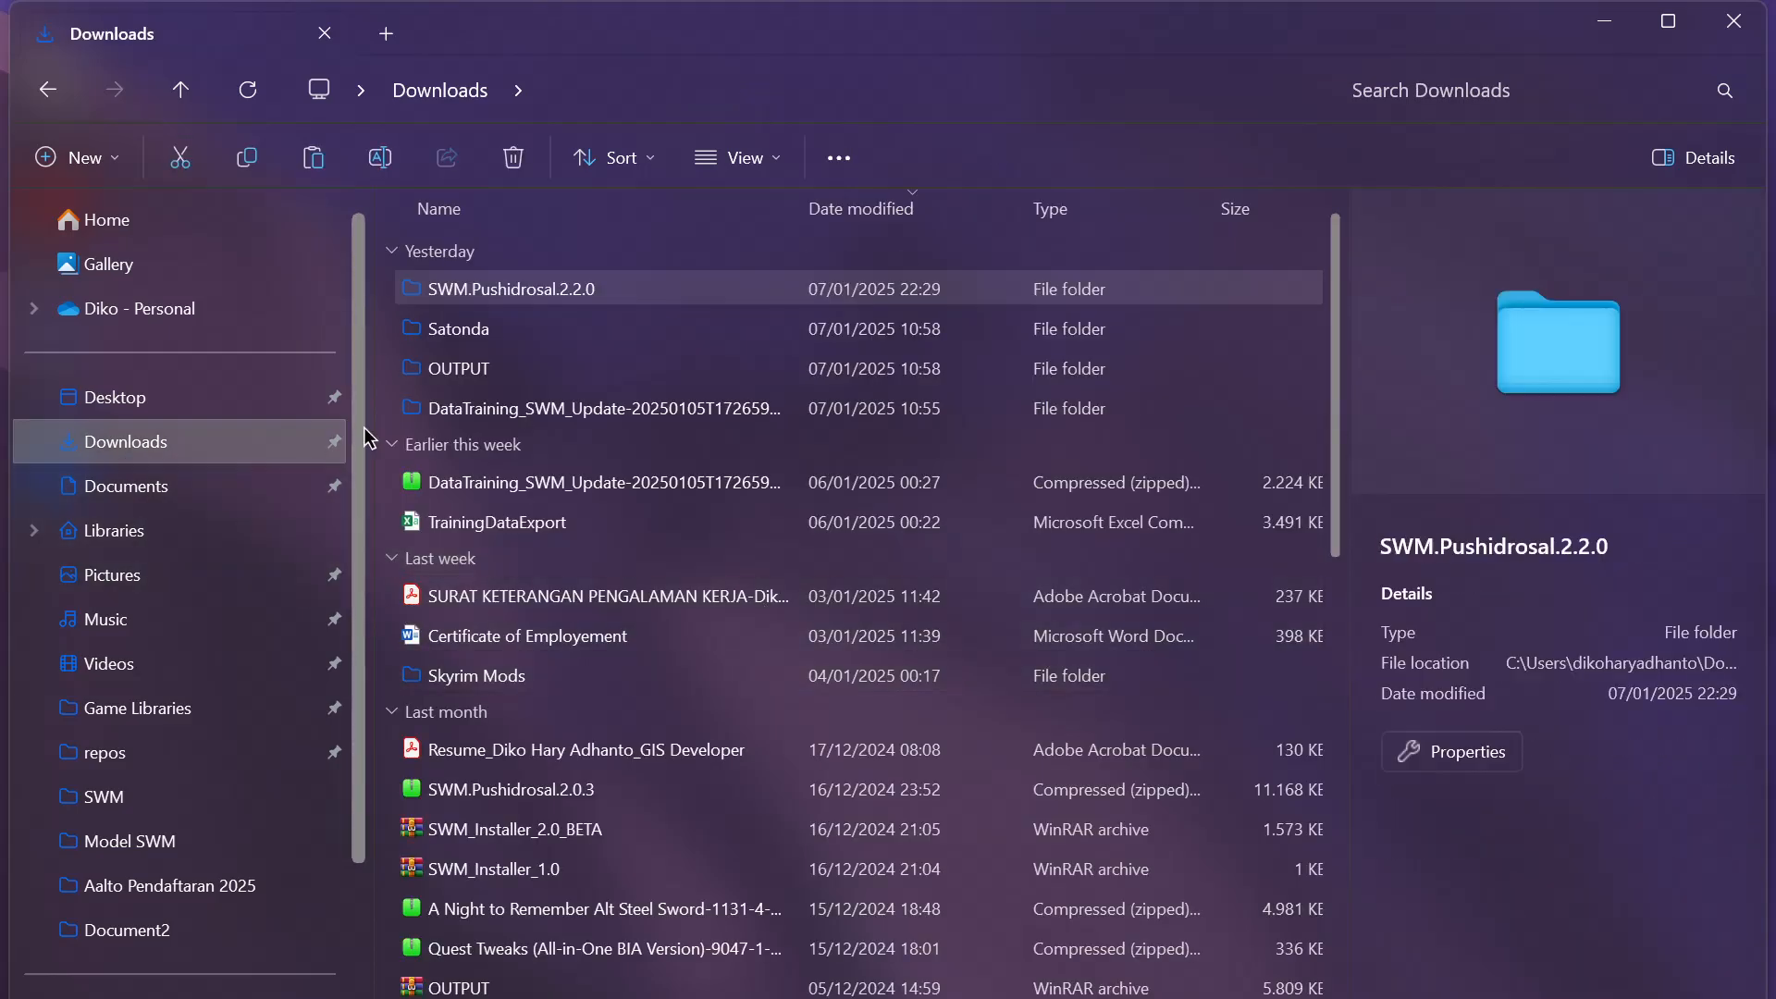
left_click(72, 159)
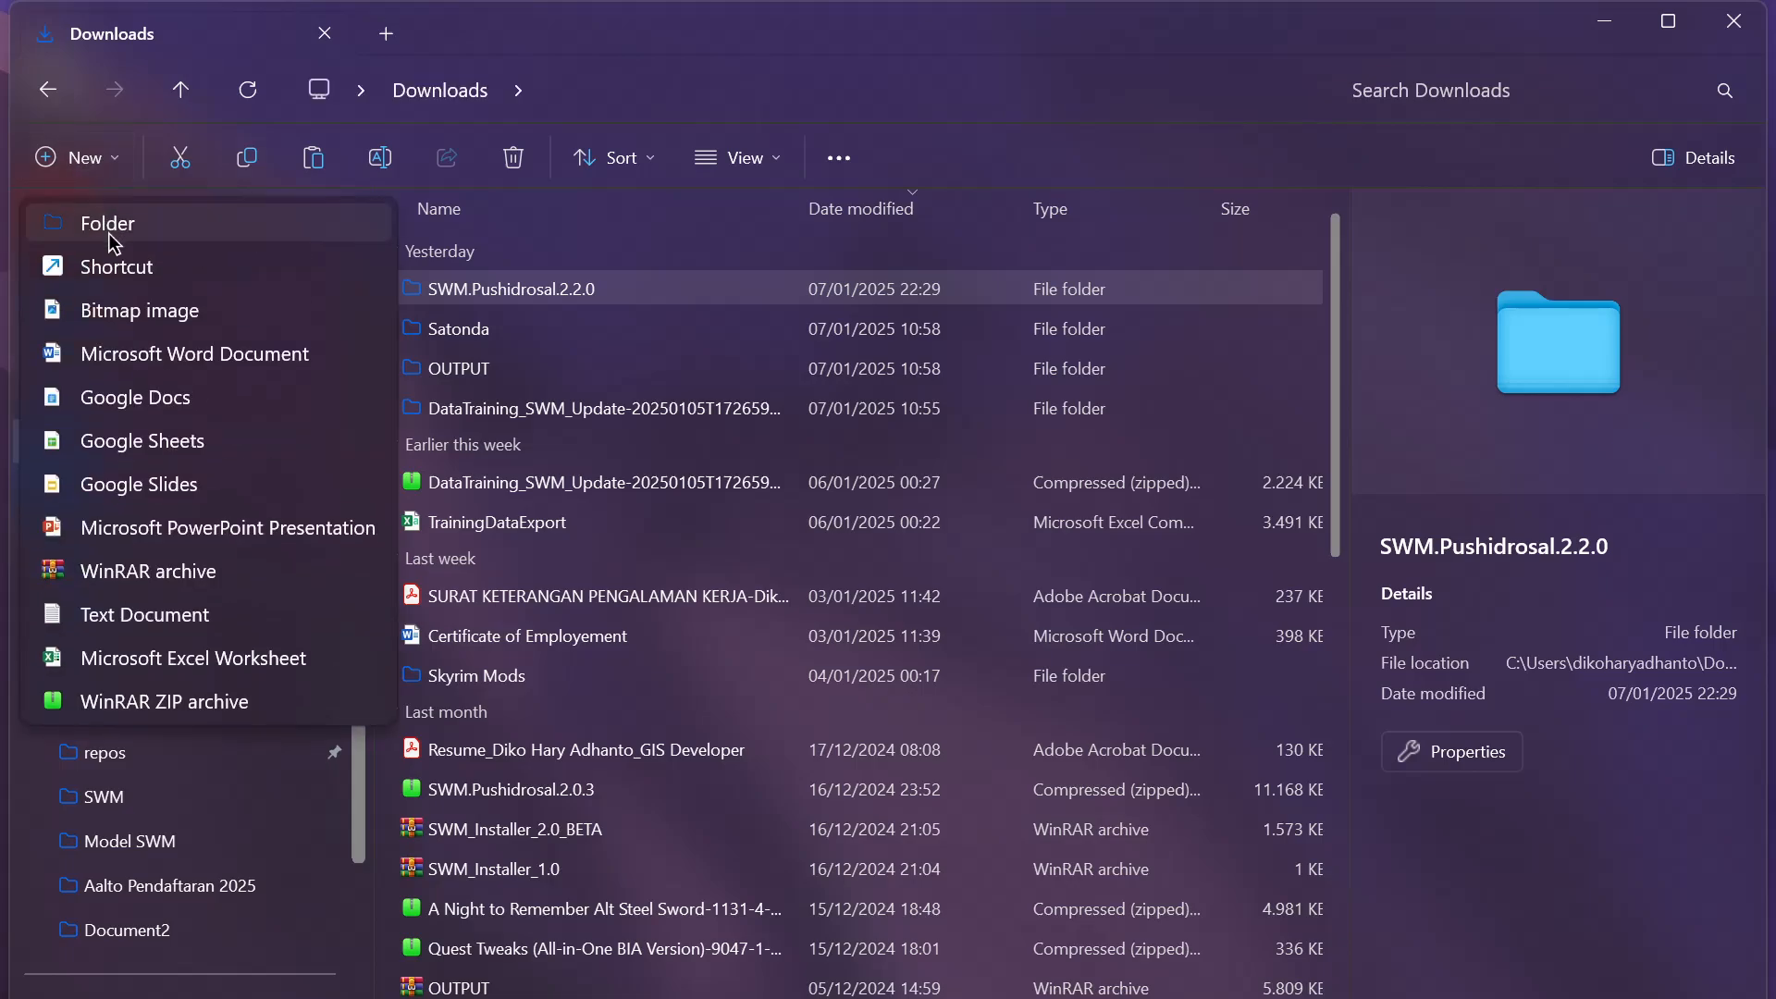
left_click(108, 233)
type("SWM")
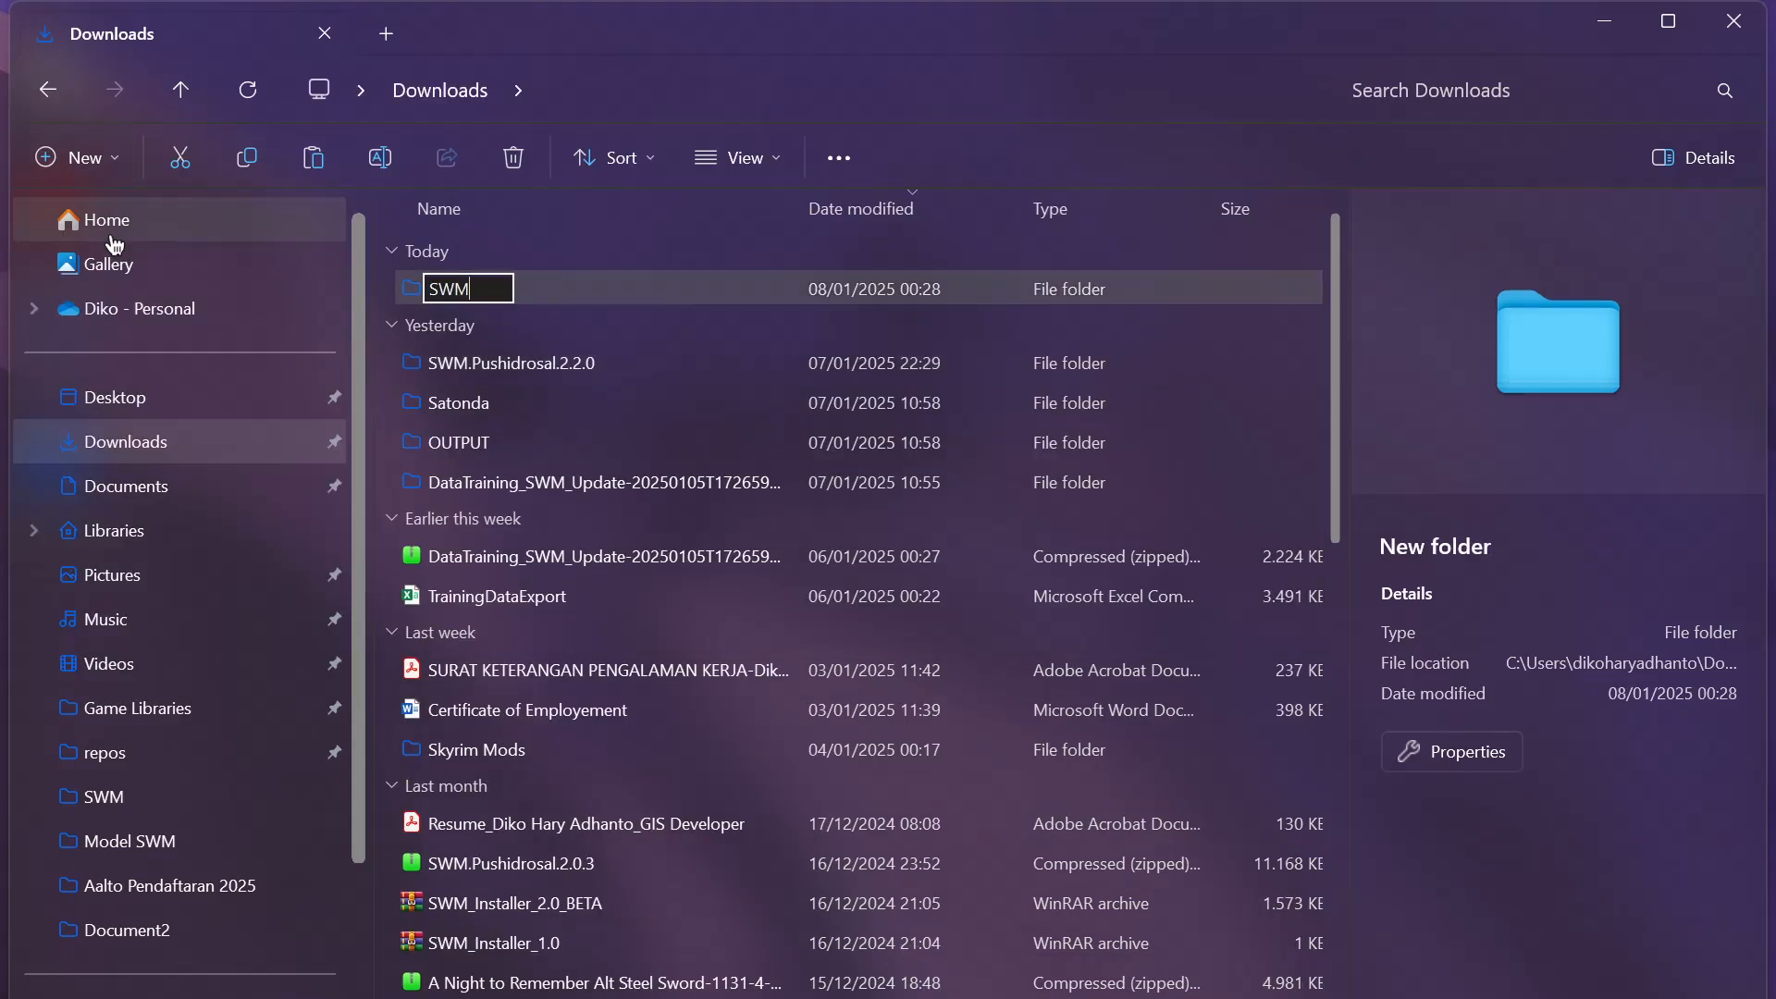
key("Return")
key("Return")
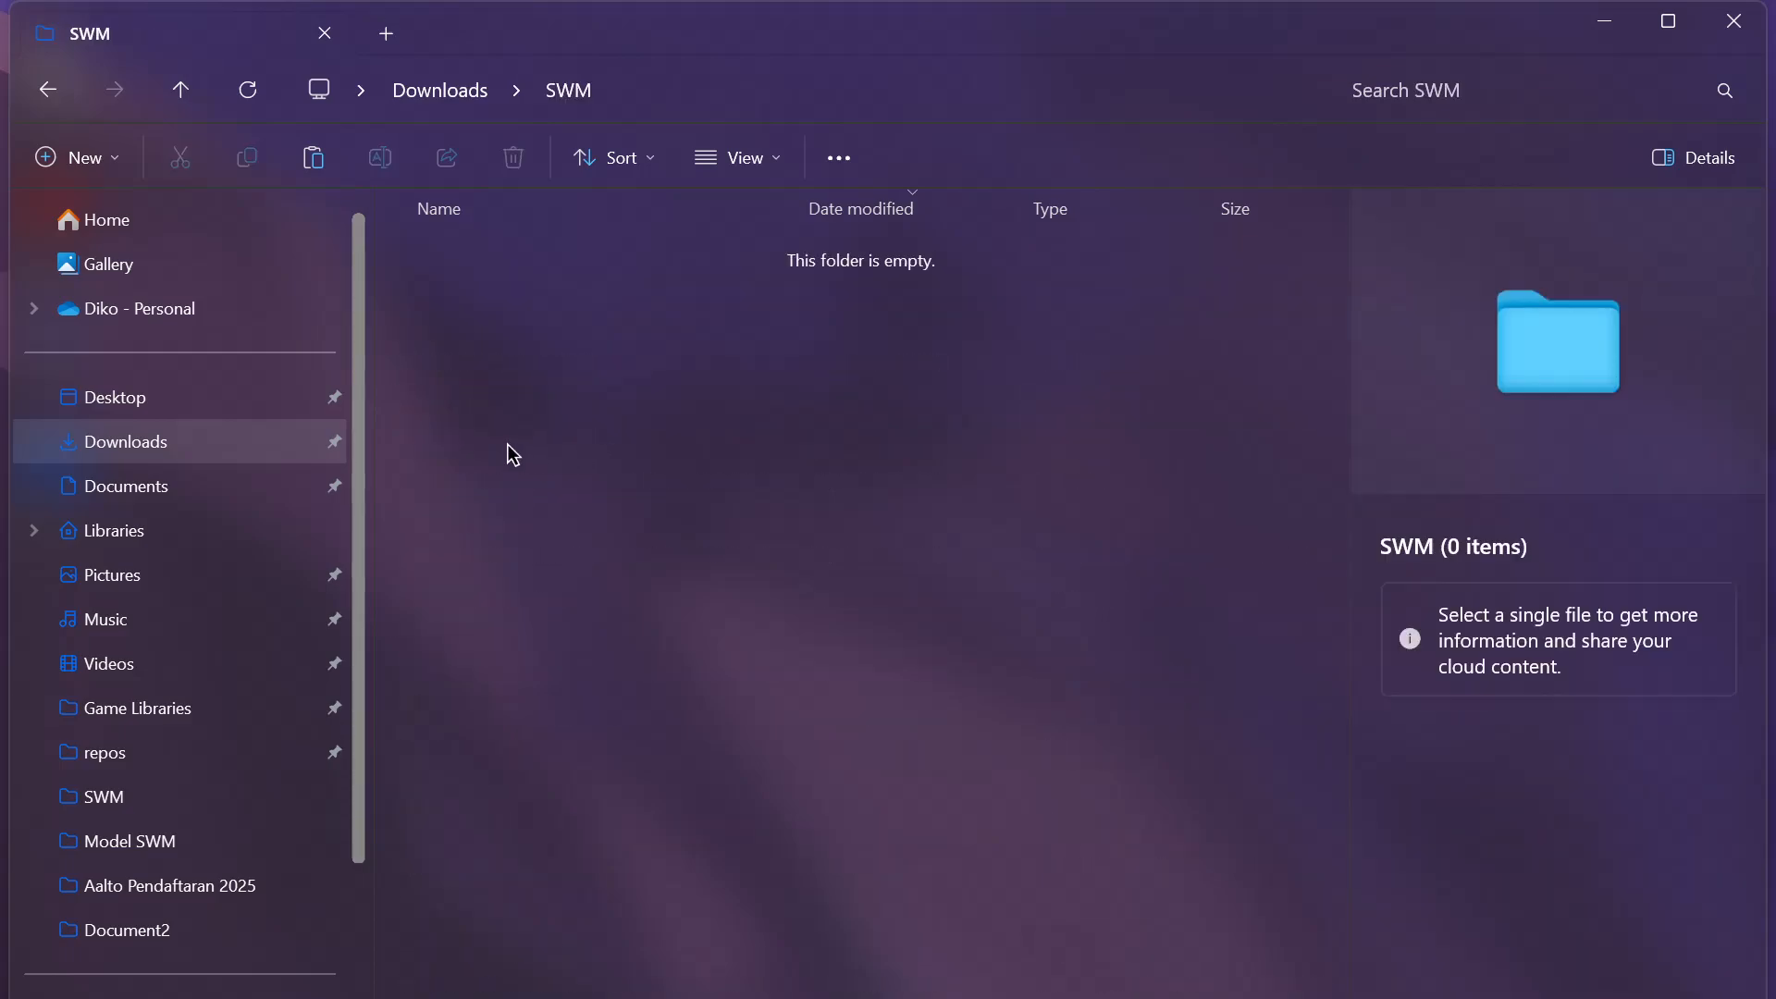
key("ctrl+v")
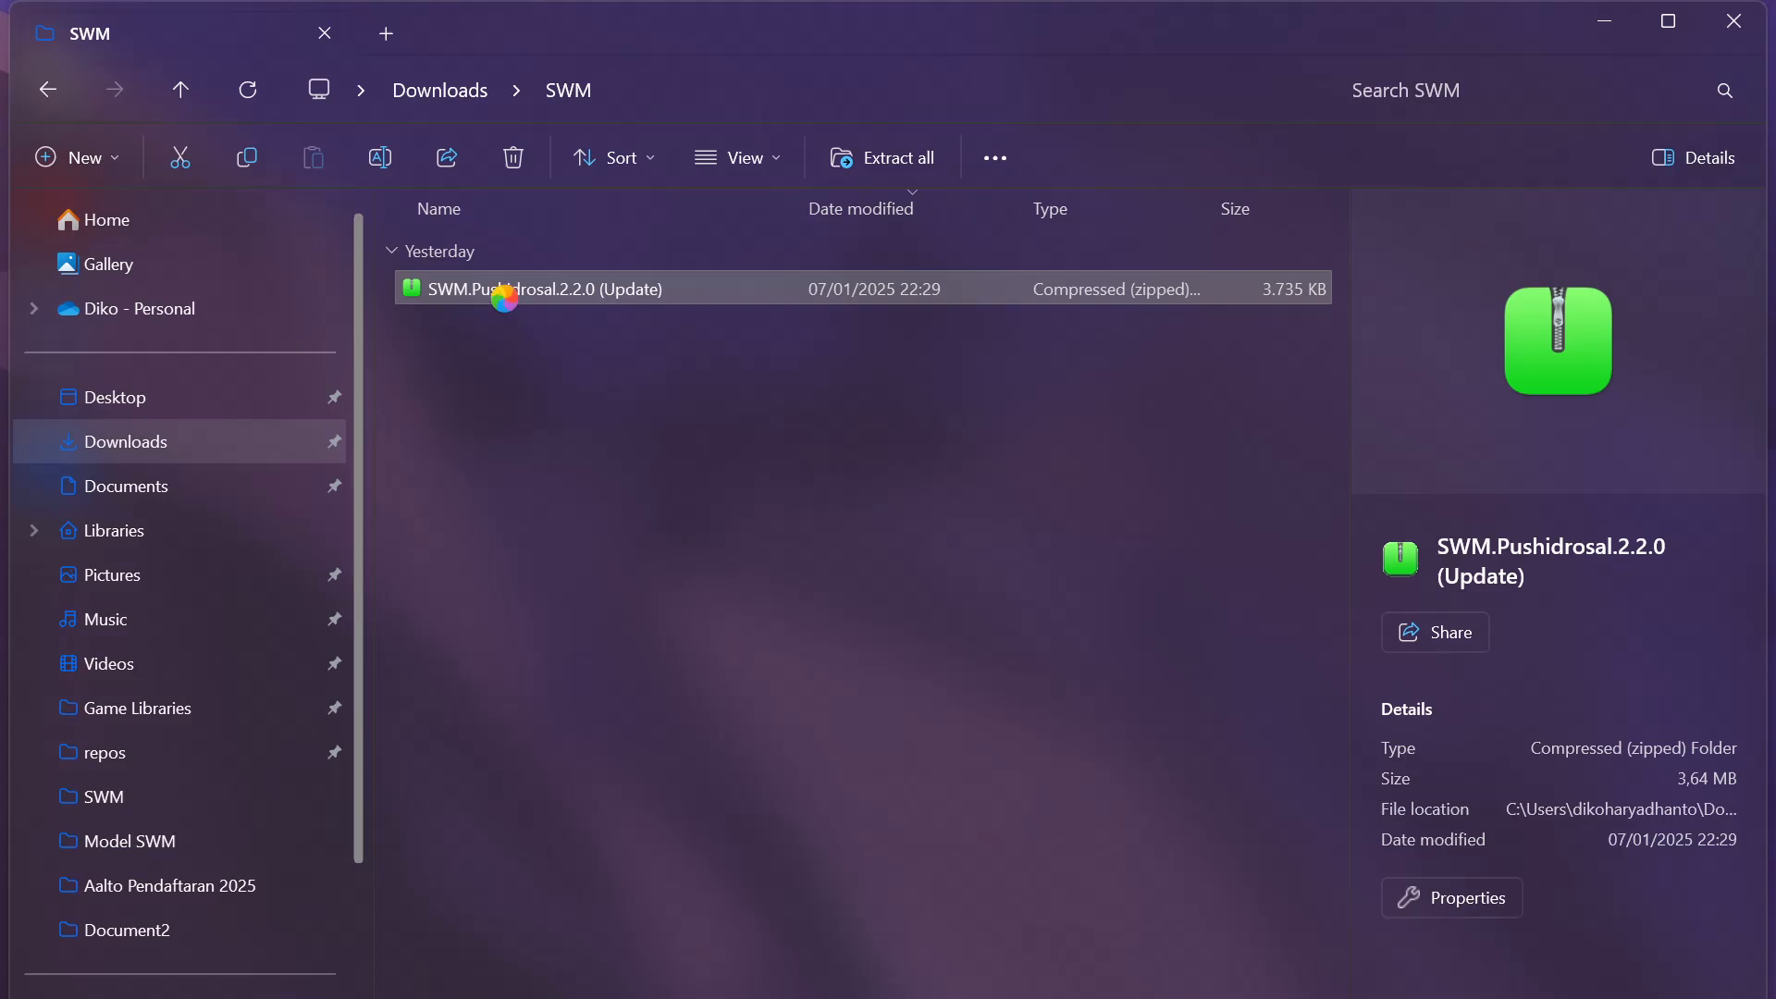
Extract the update archive with WinRAR into a subfolder named SWM.Pushidrosal.2.2.0 (Update)
right_click(504, 297)
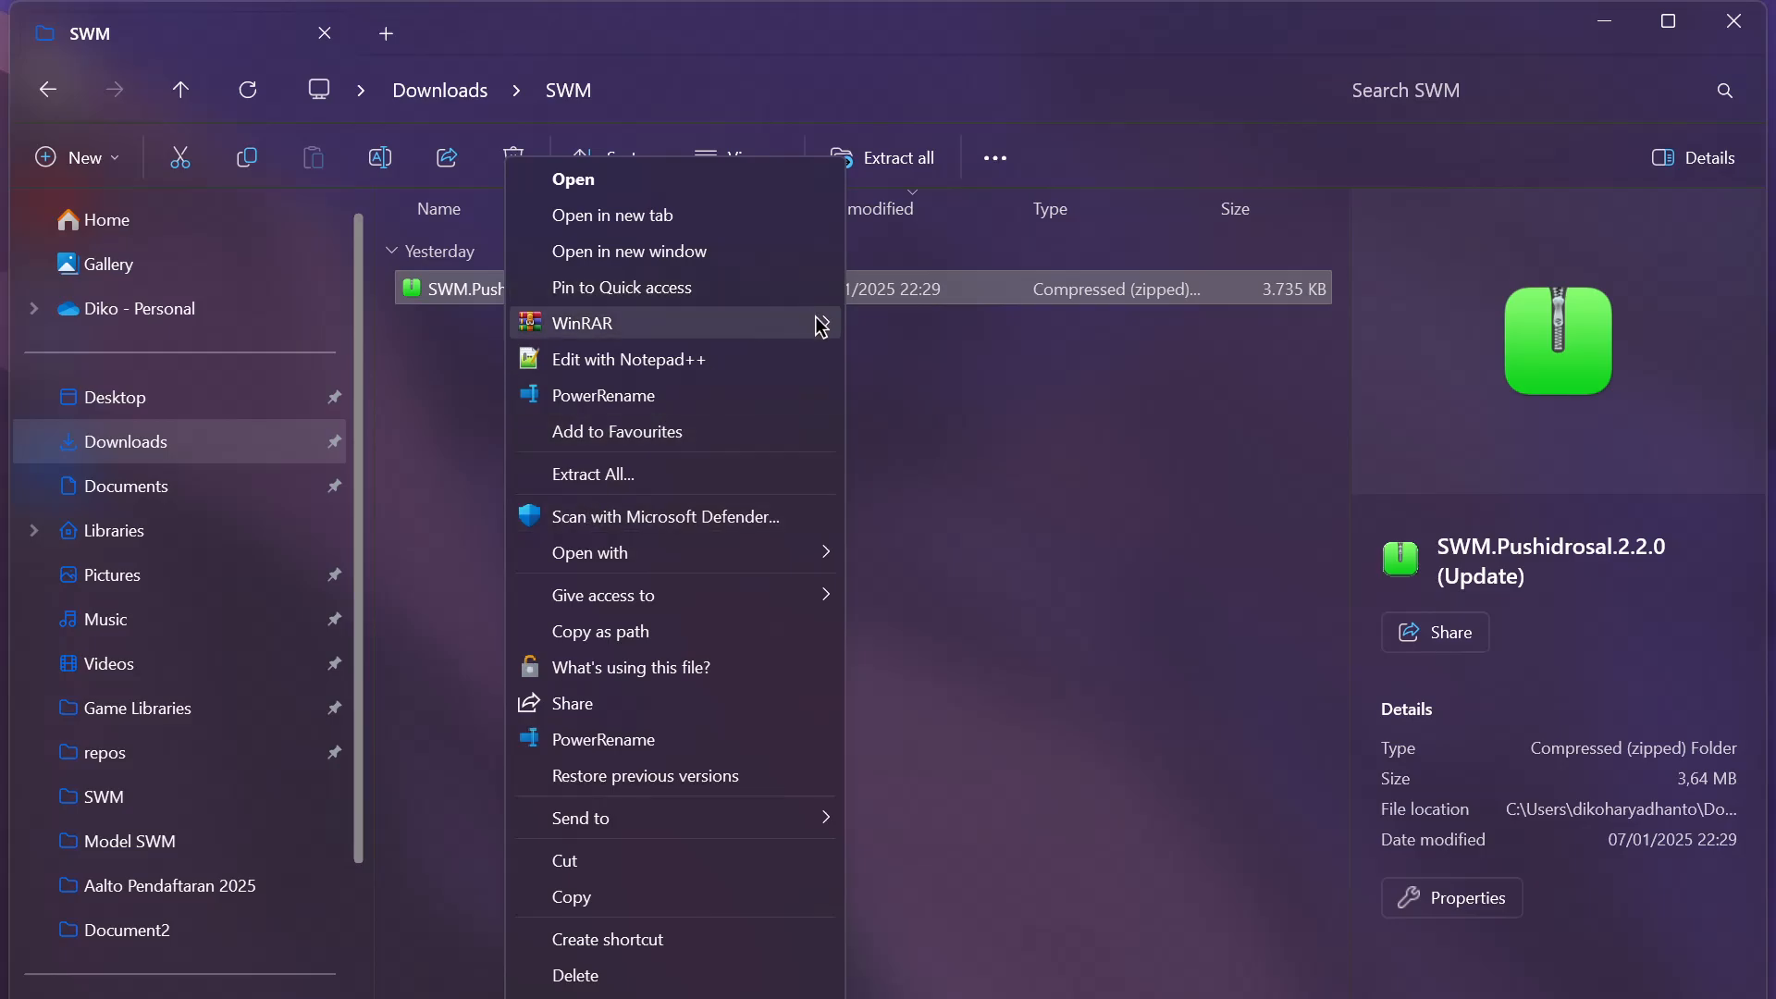
mouse_move(821, 326)
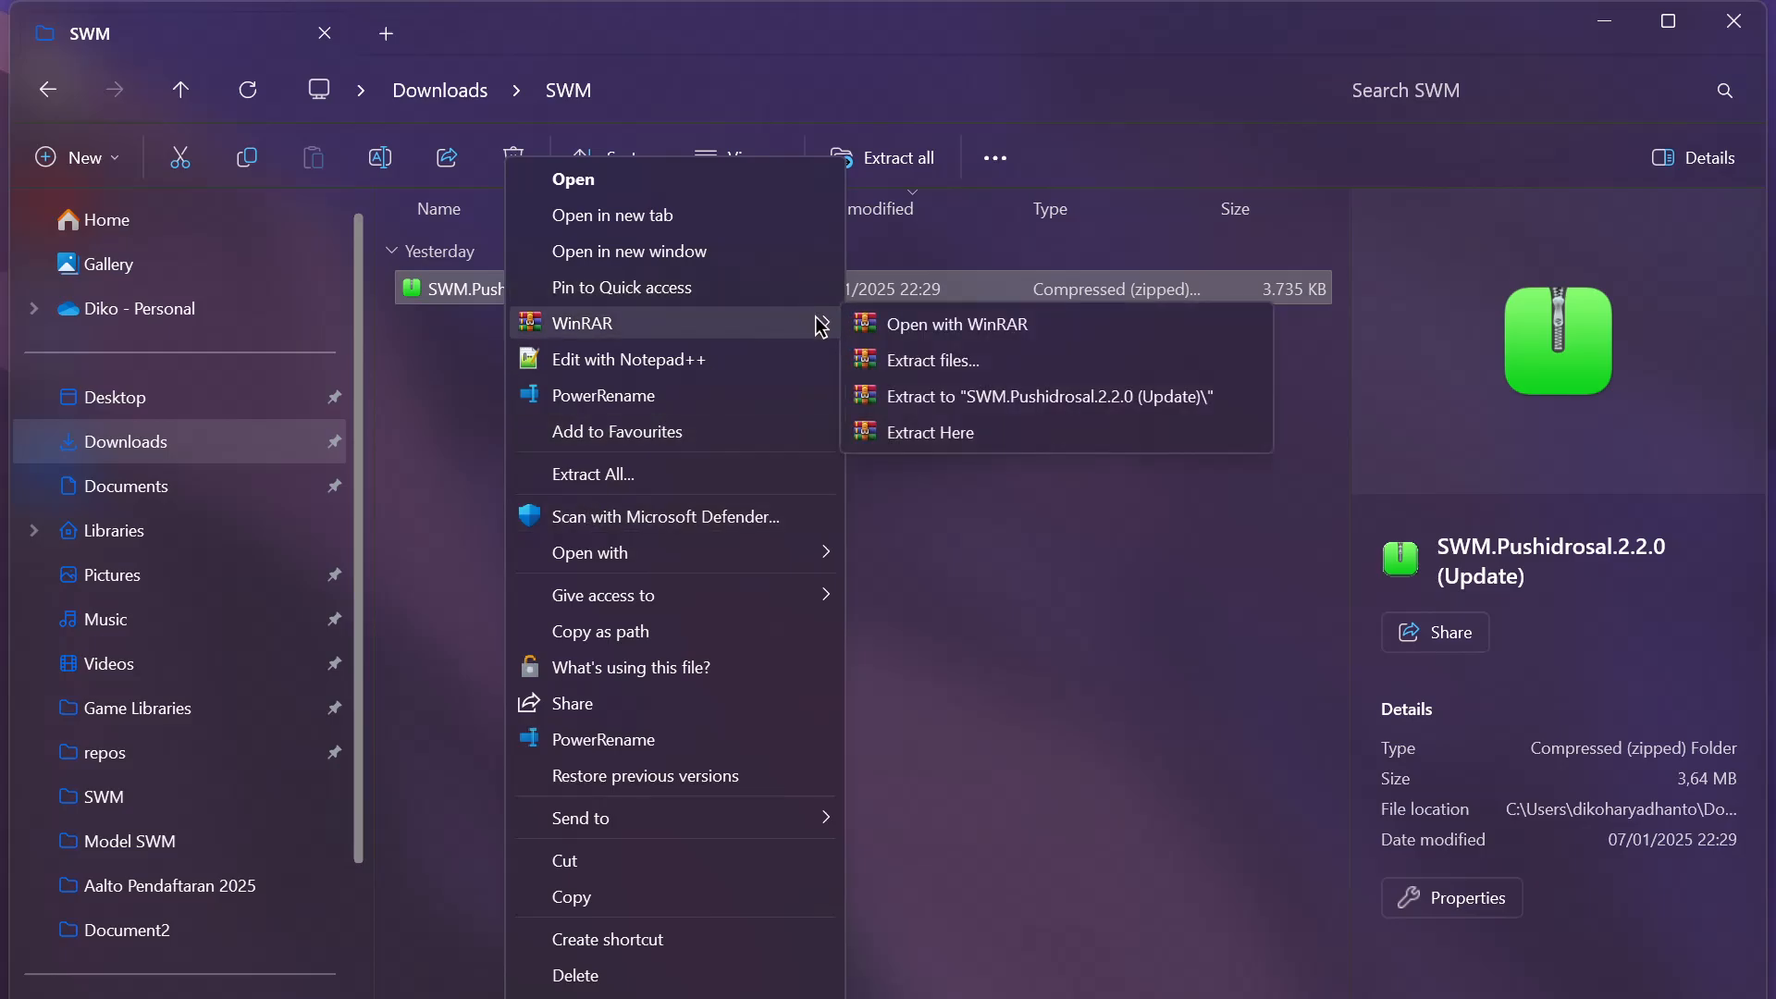
left_click(954, 405)
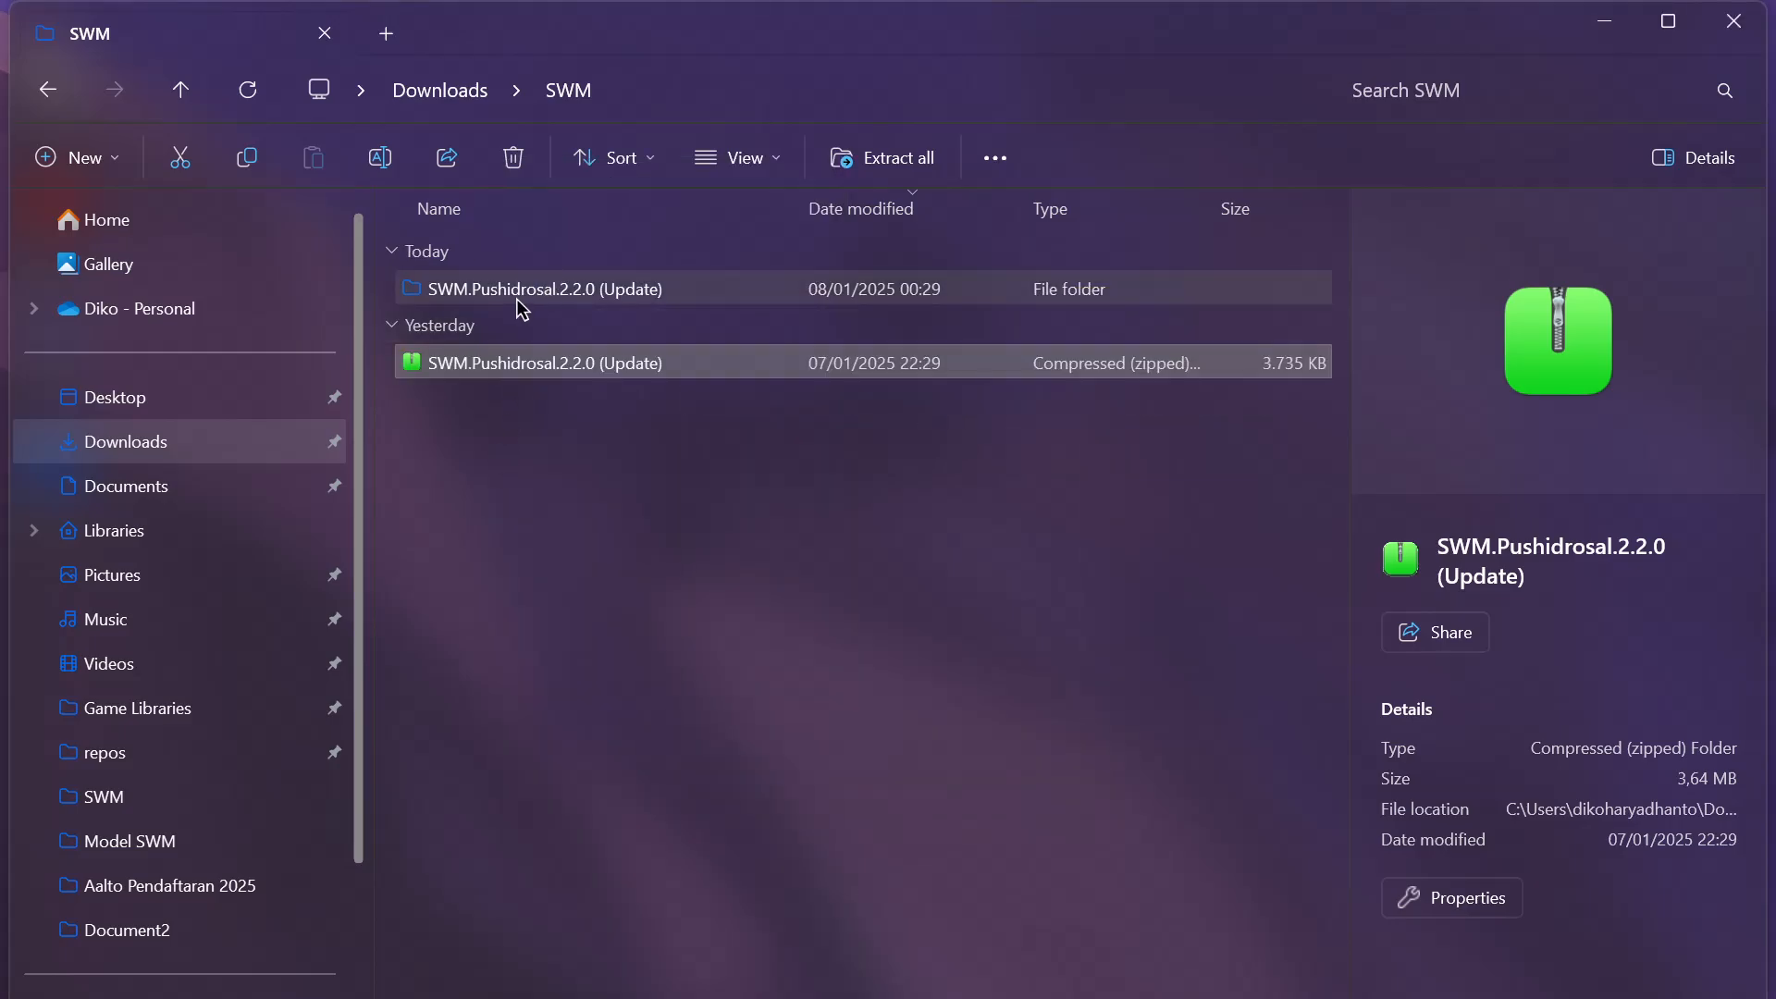
Run the extracted Update SWM batch file as administrator and agree to overwrite the existing credentials
double_click(519, 294)
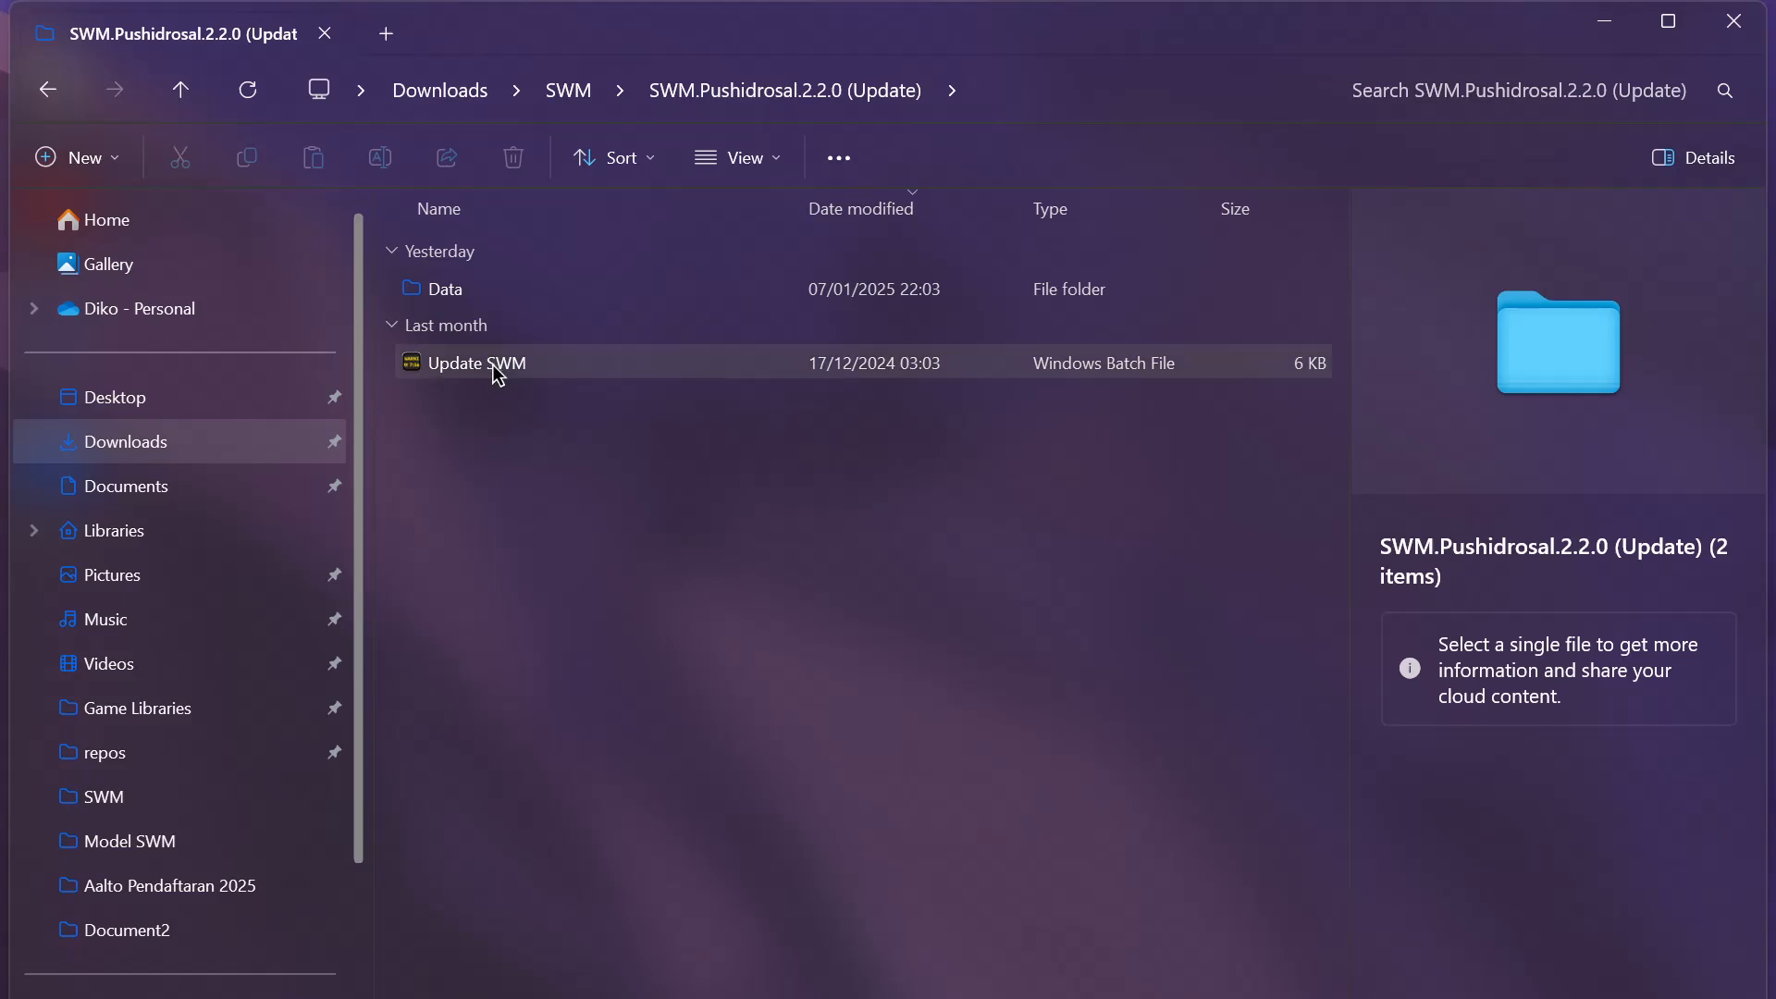
left_click(492, 365)
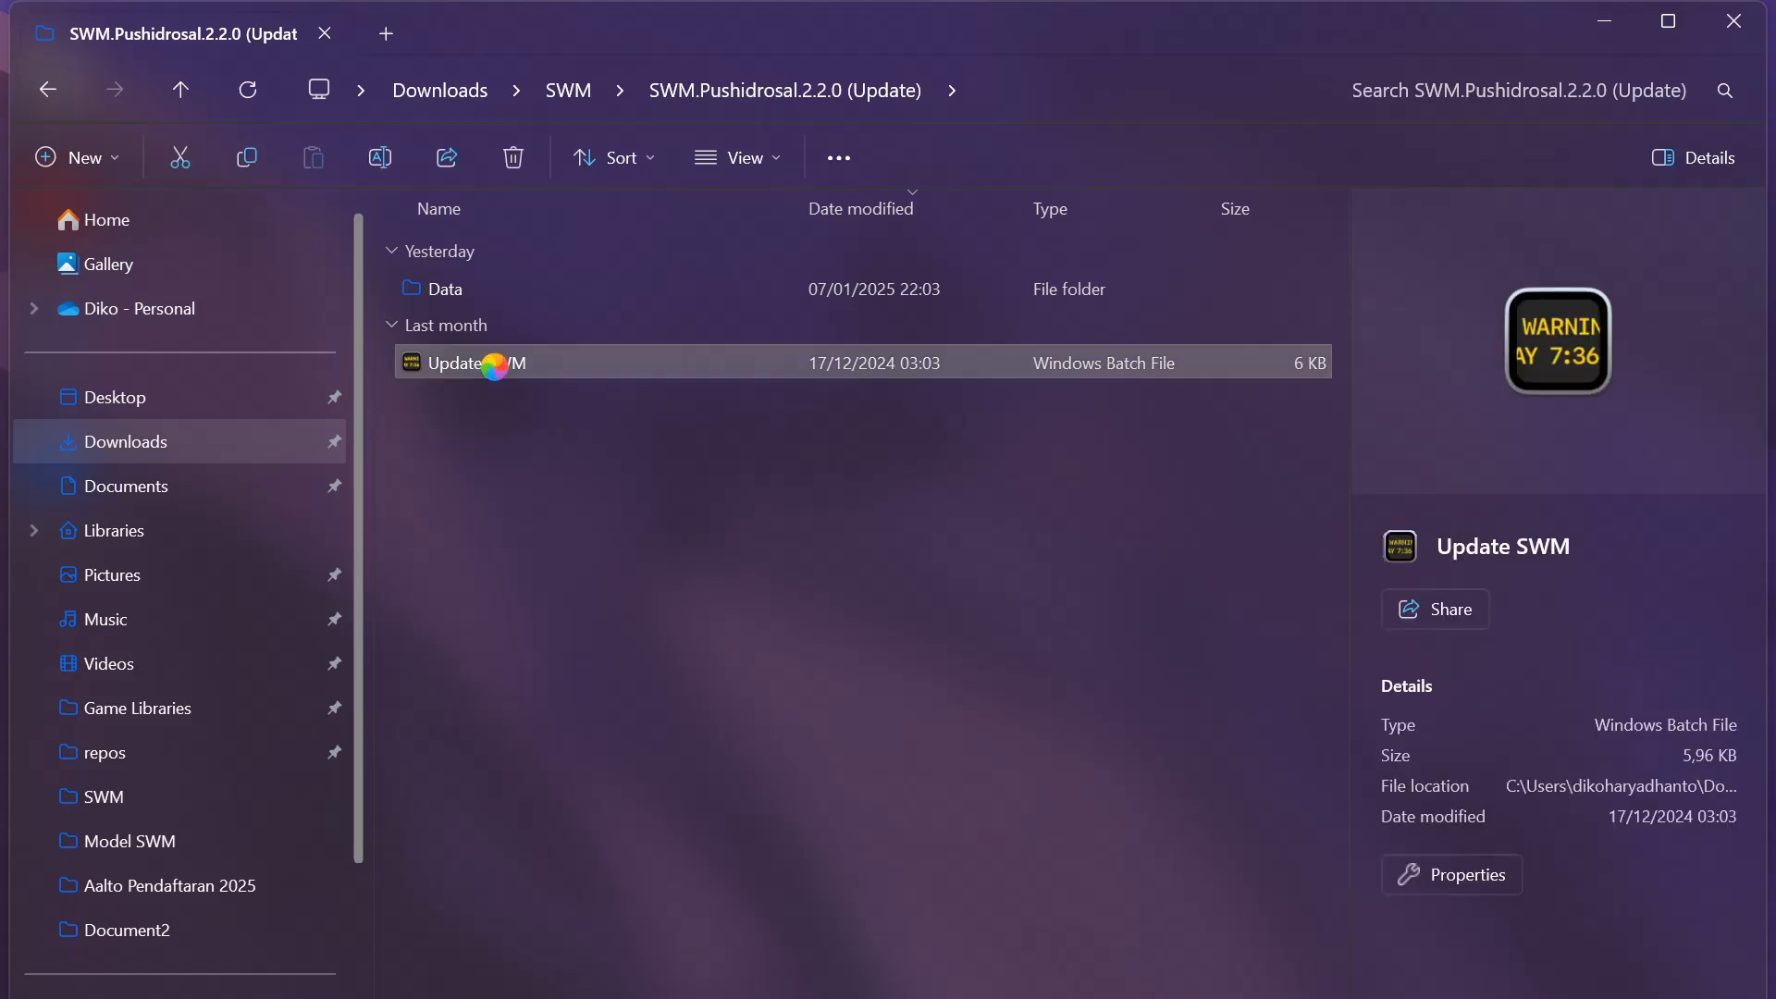
right_click(495, 366)
left_click(532, 290)
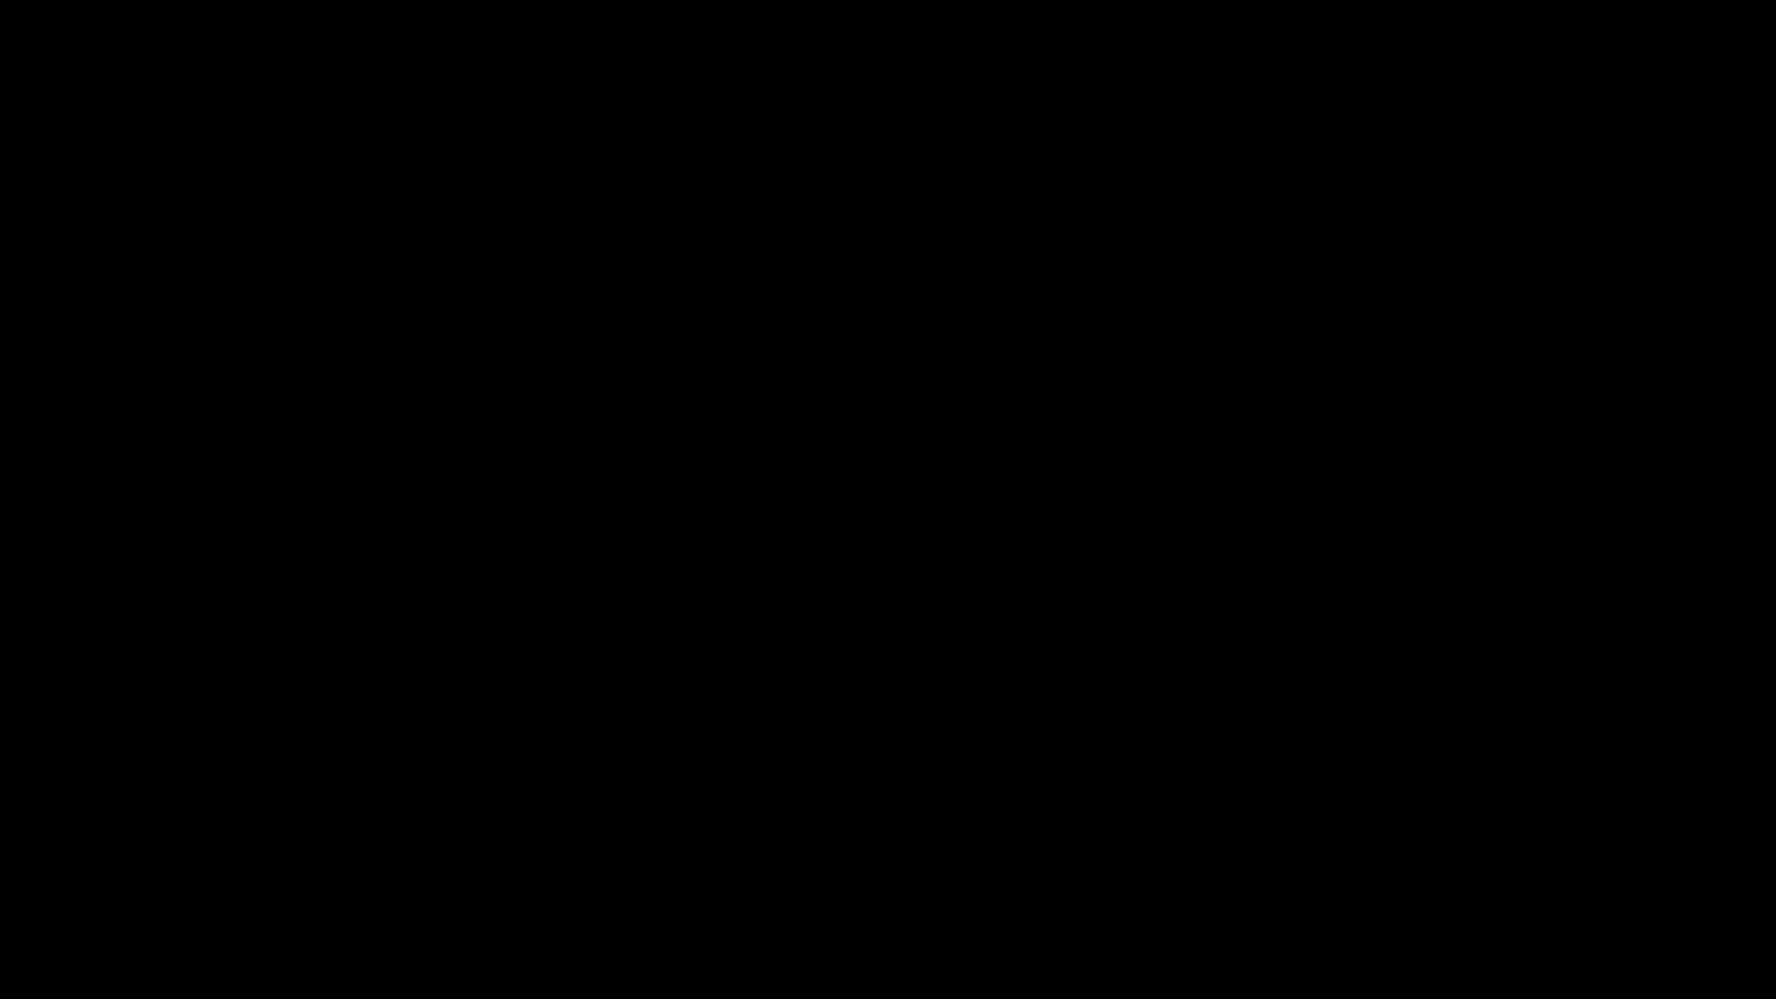
left_click(701, 760)
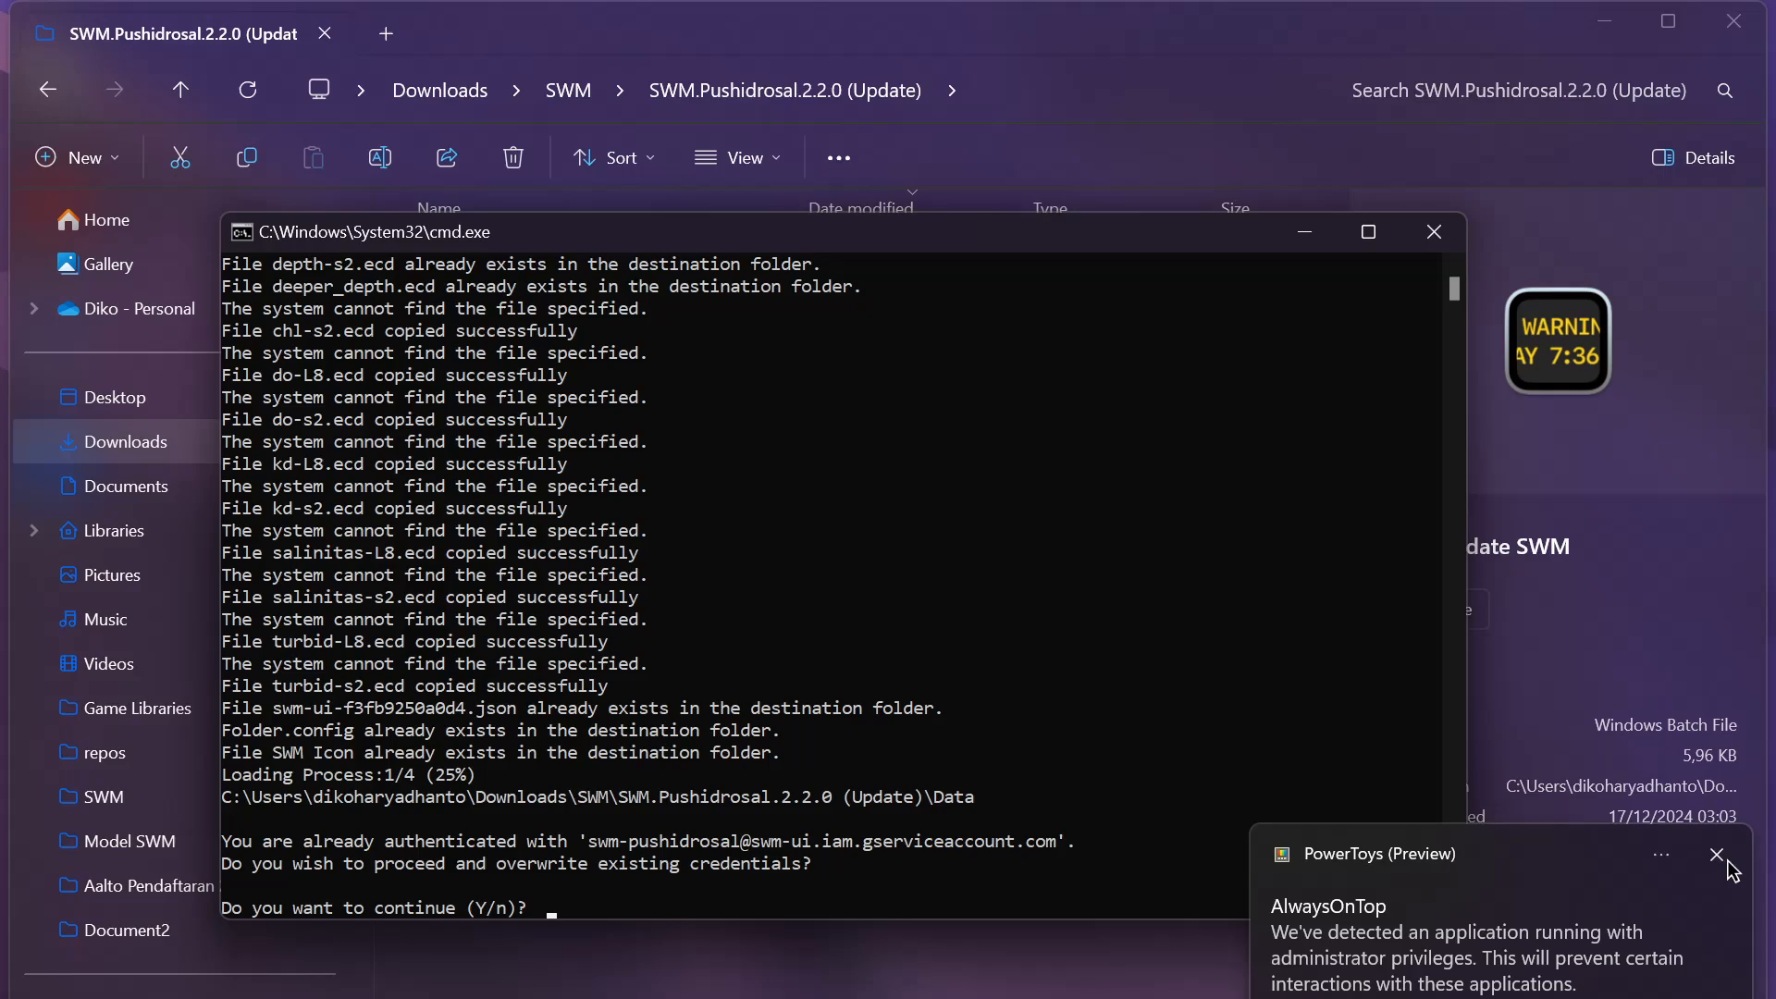
left_click(1721, 870)
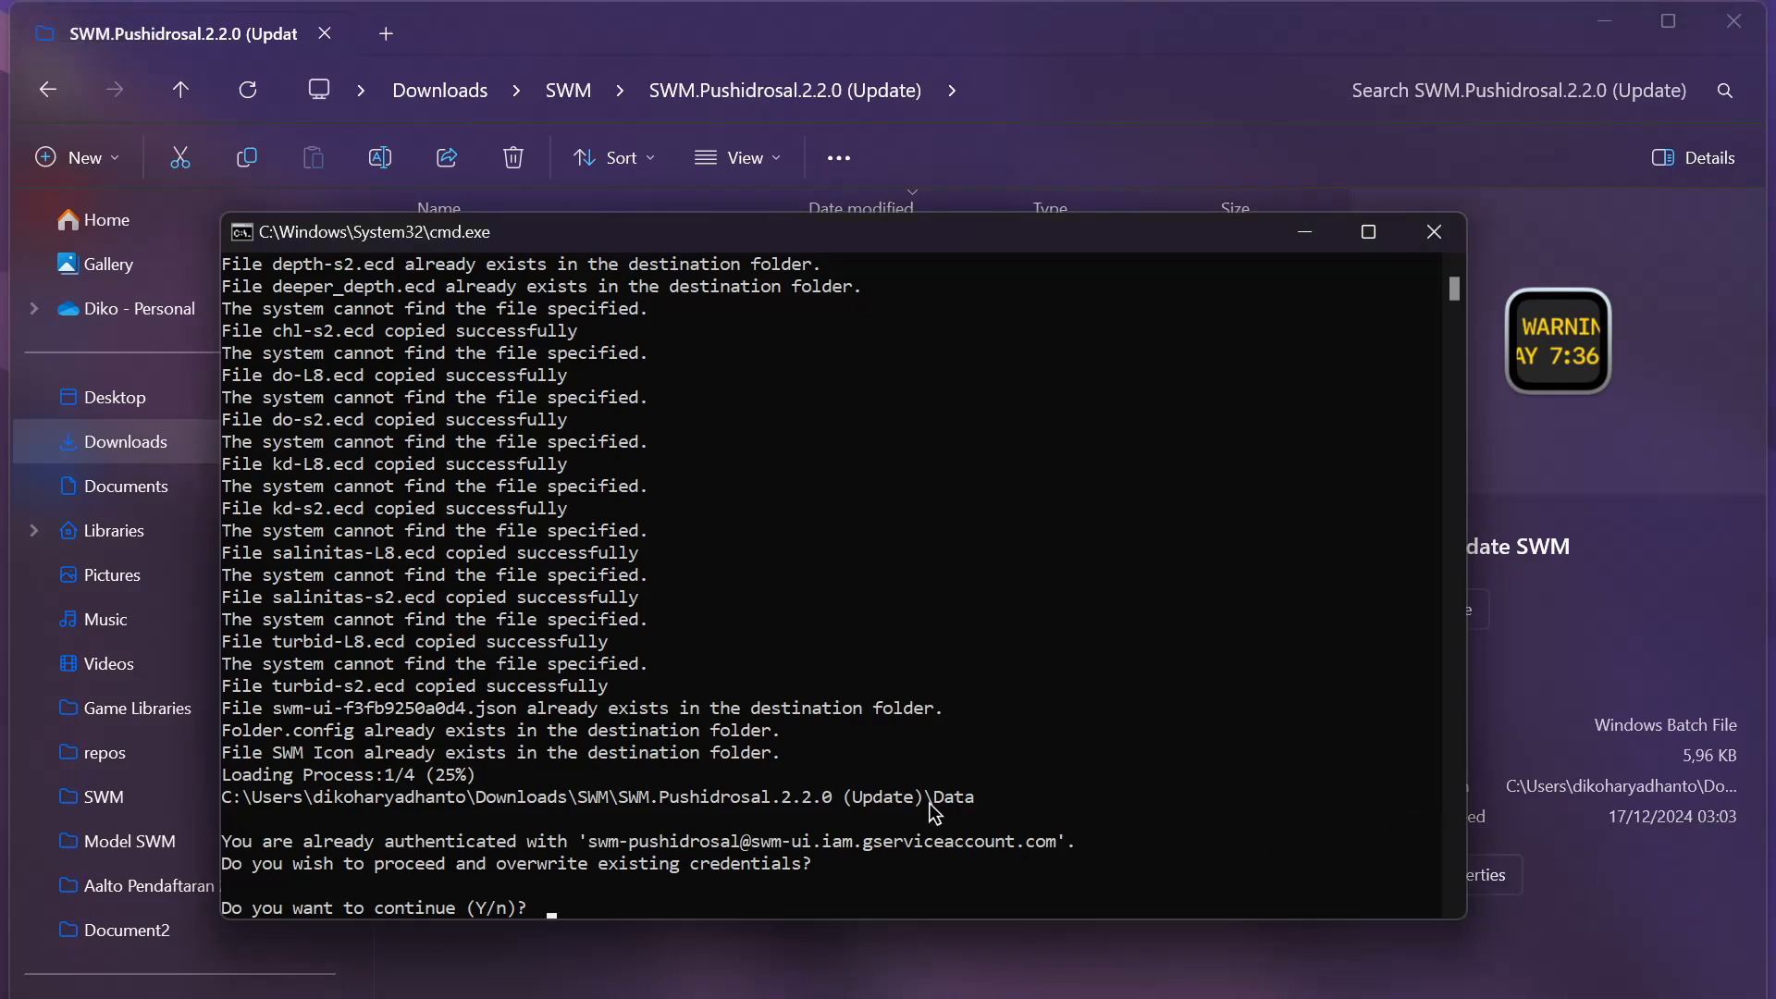
key("Return")
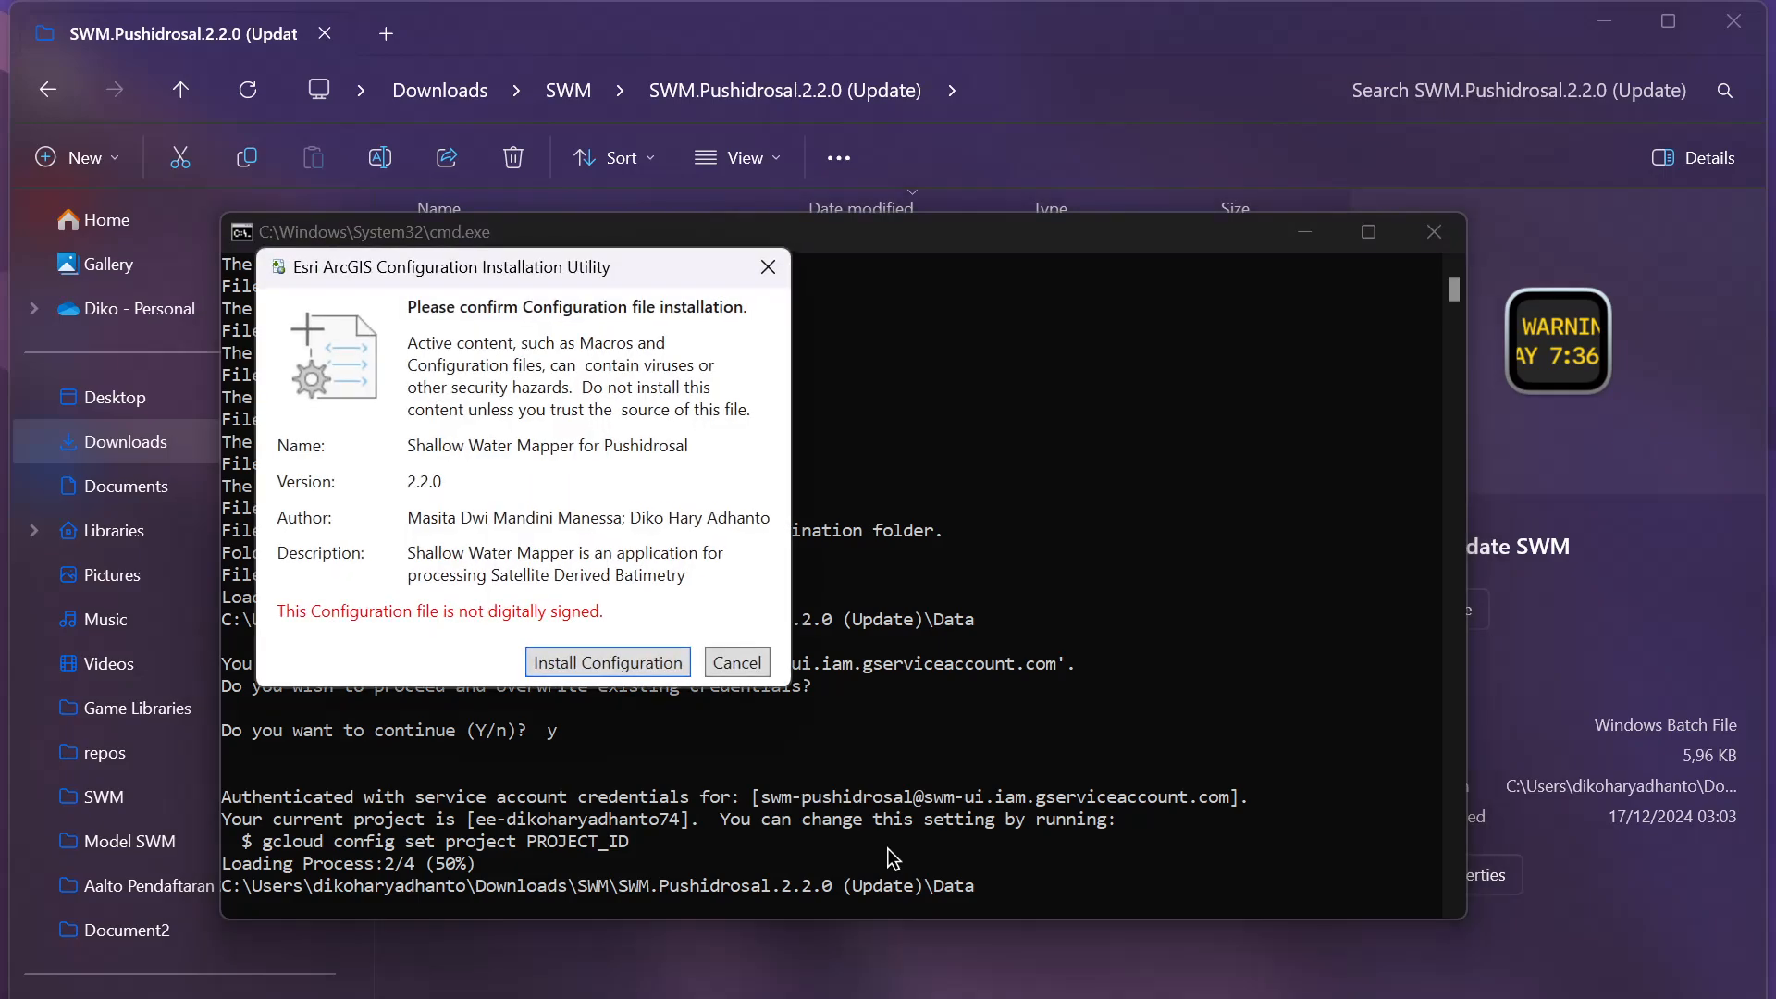
Install the Shallow Water Mapper for Pushidrosal configuration and acknowledge the remaining messages until the update script closes
left_click(589, 669)
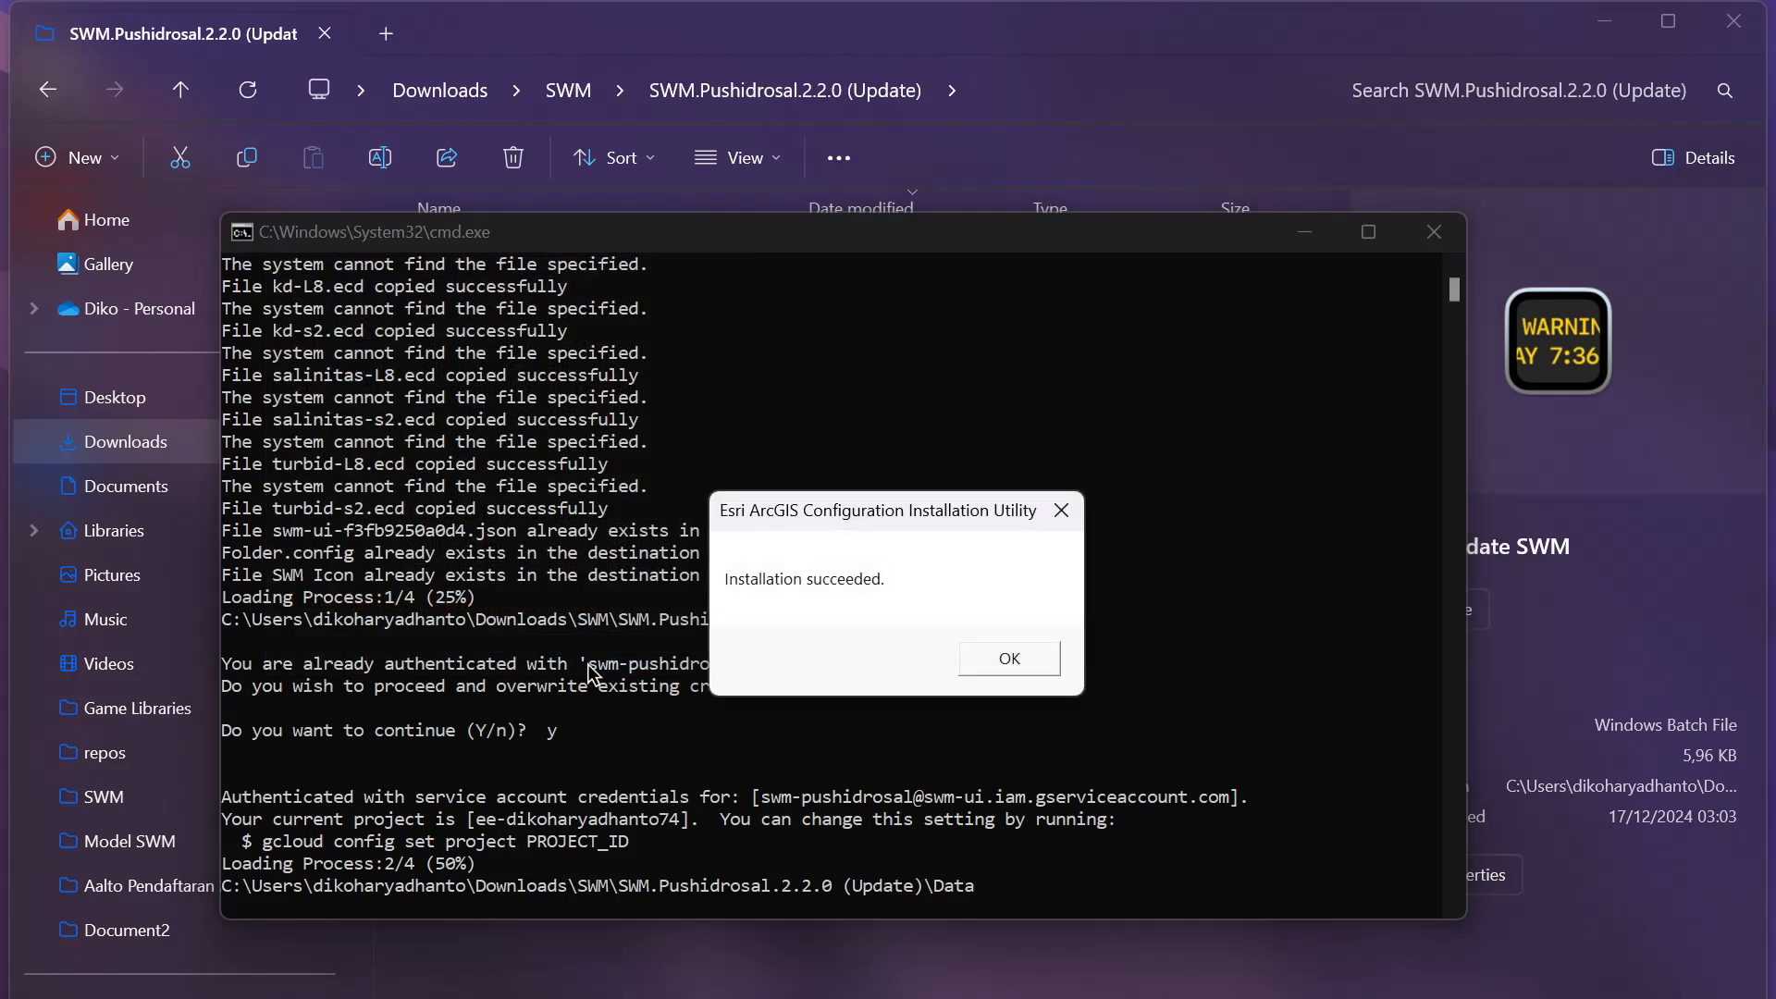
key("Return")
key("Return")
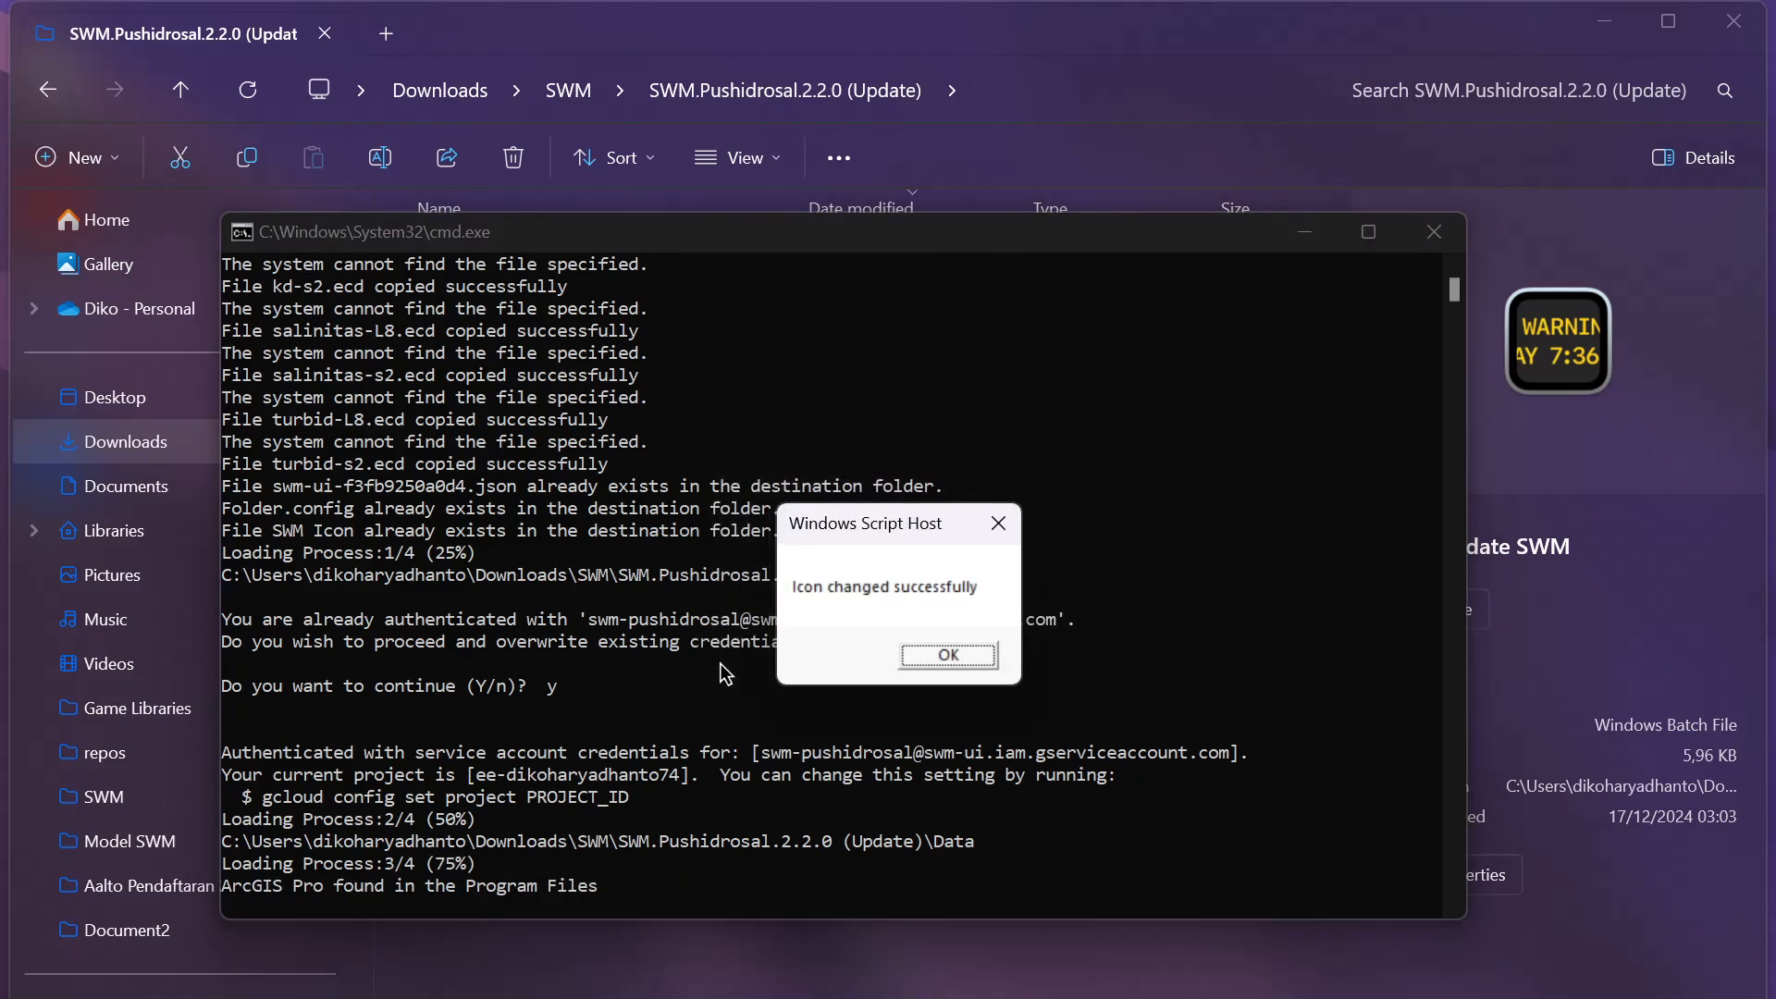
key("Return")
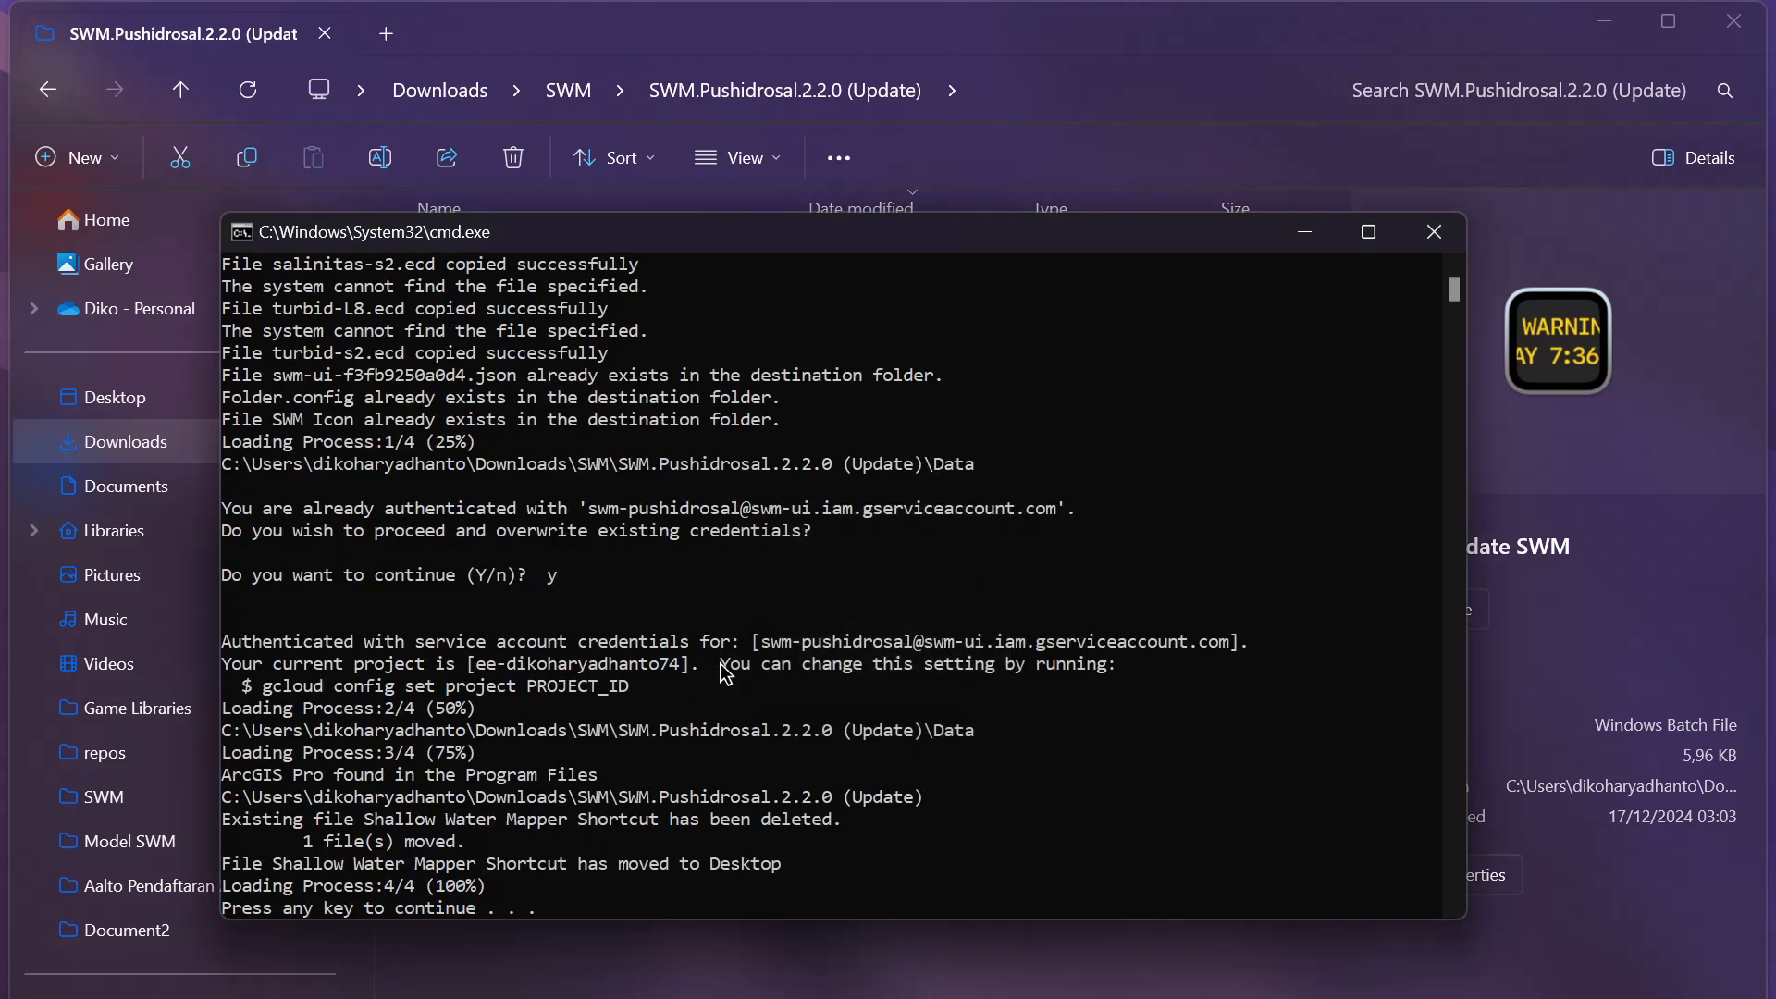
key("Return")
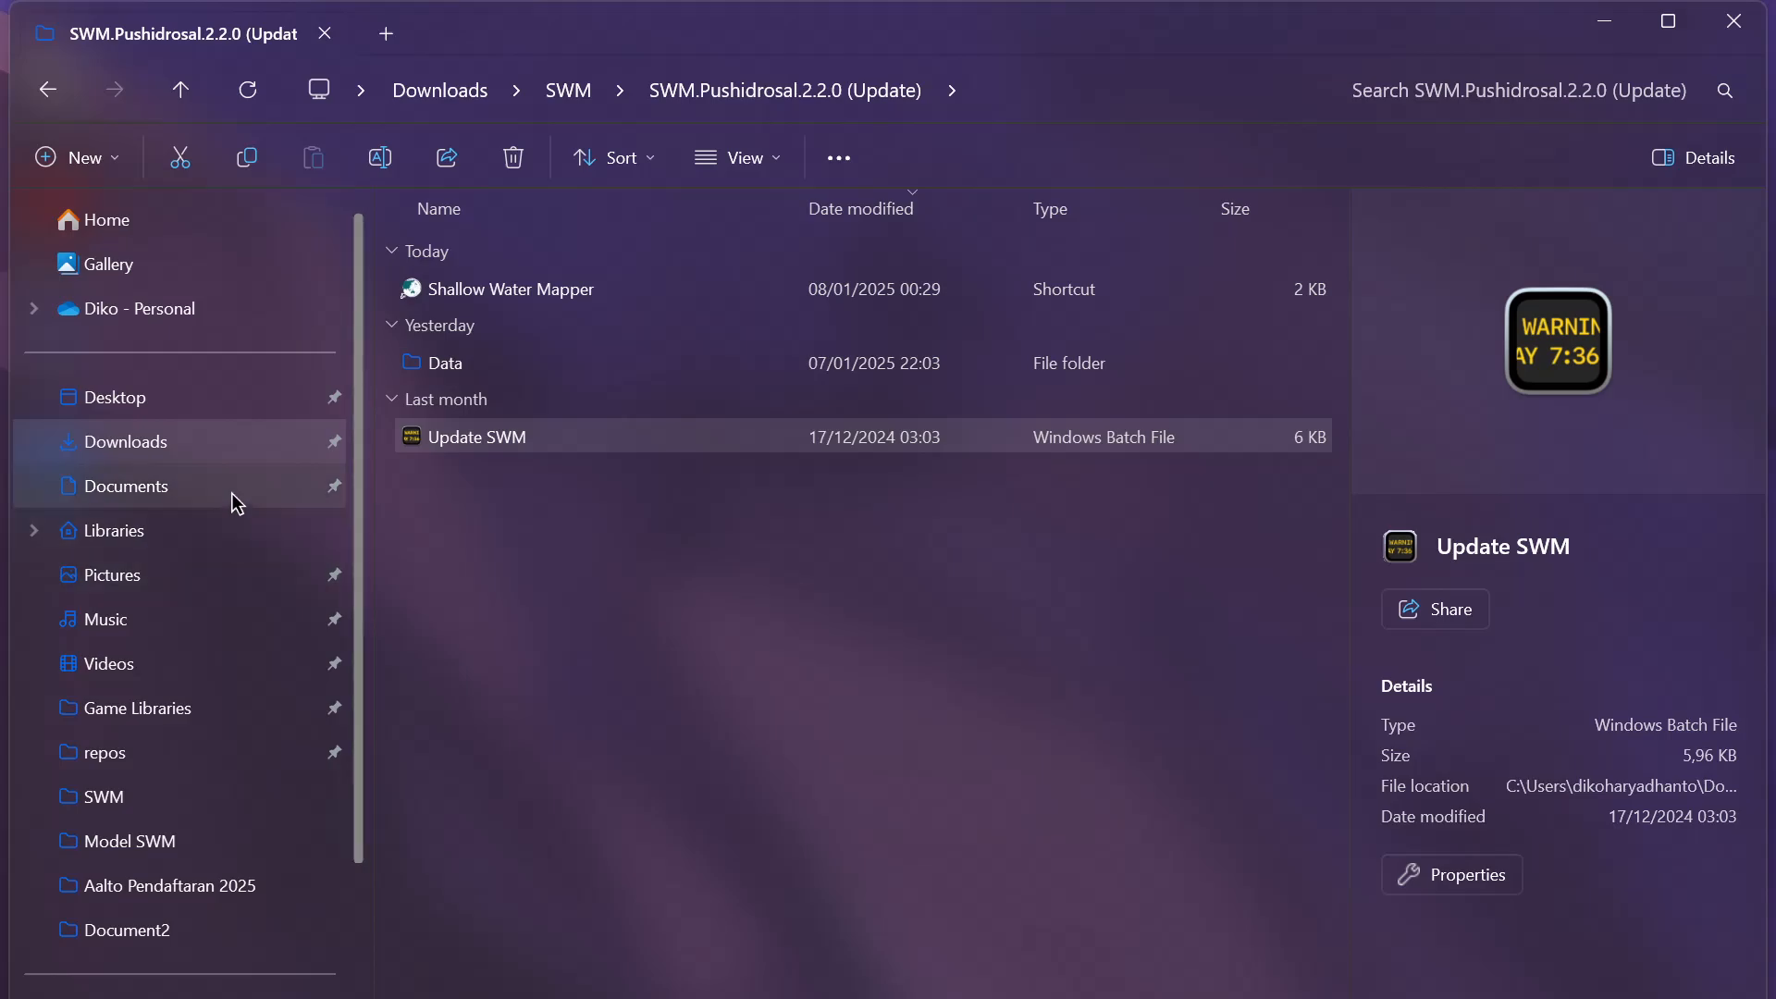
Delete all ECD files, from deeper_depth.ecd to svm12.ecd, from the SWM folder in Documents
left_click(155, 502)
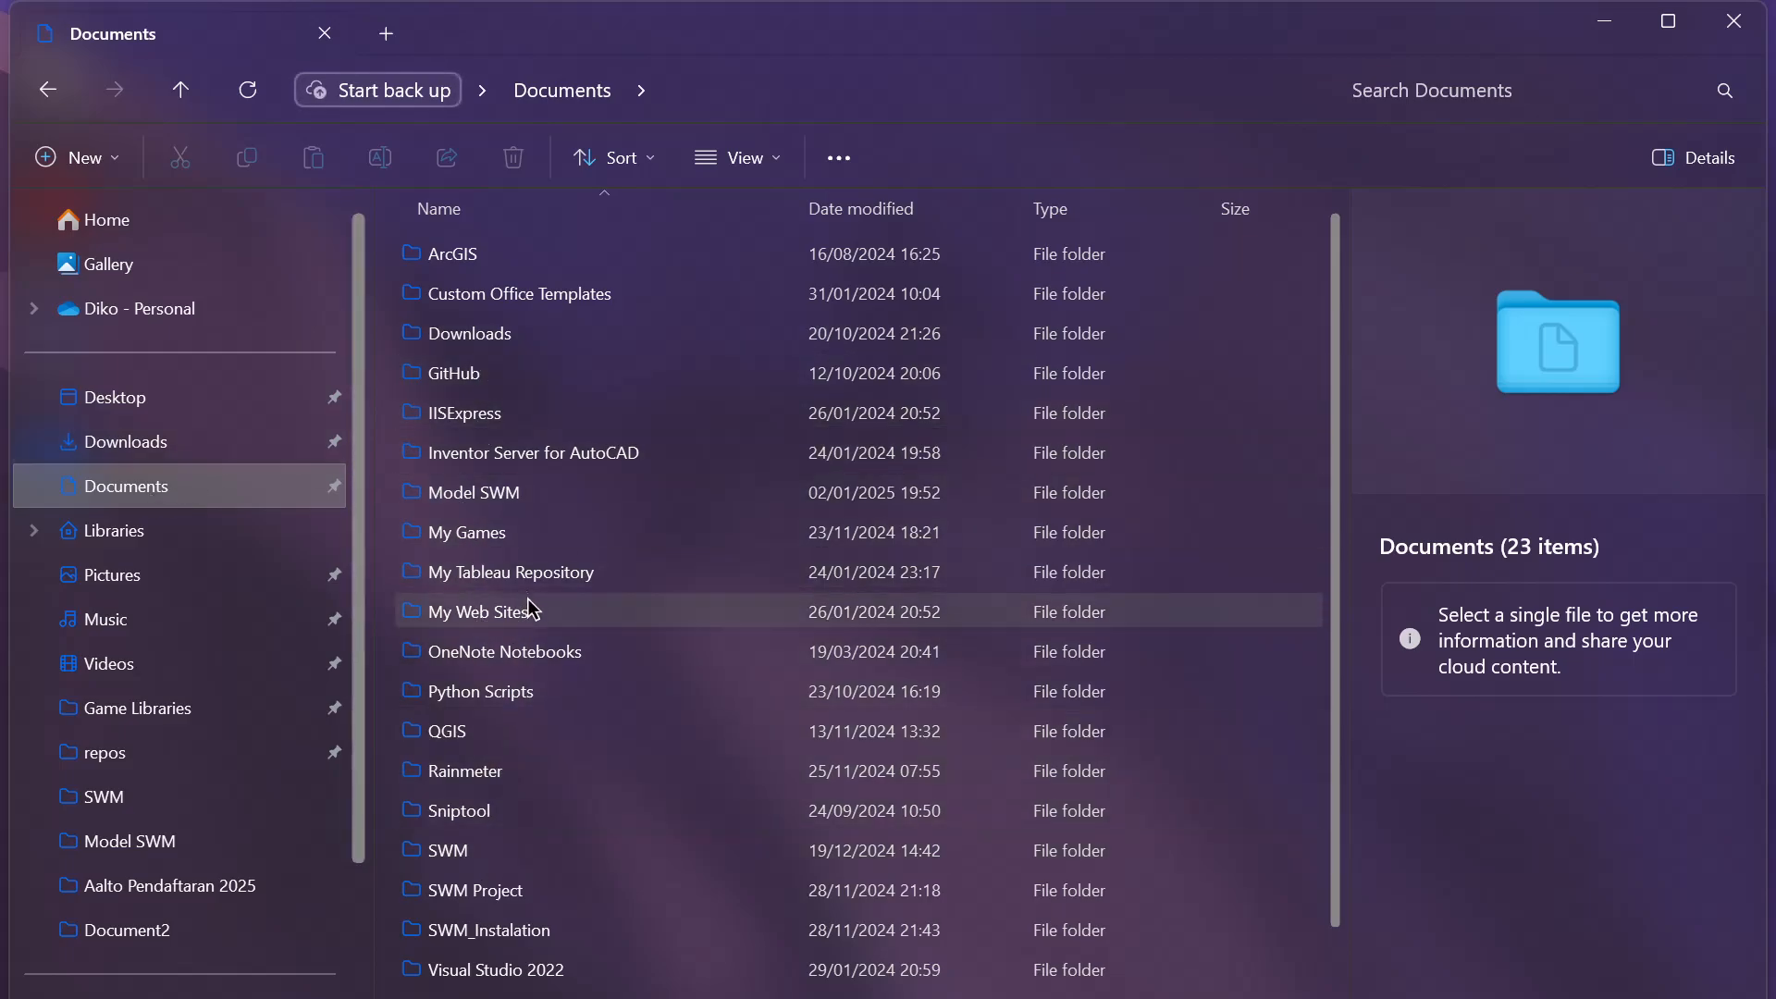
double_click(447, 855)
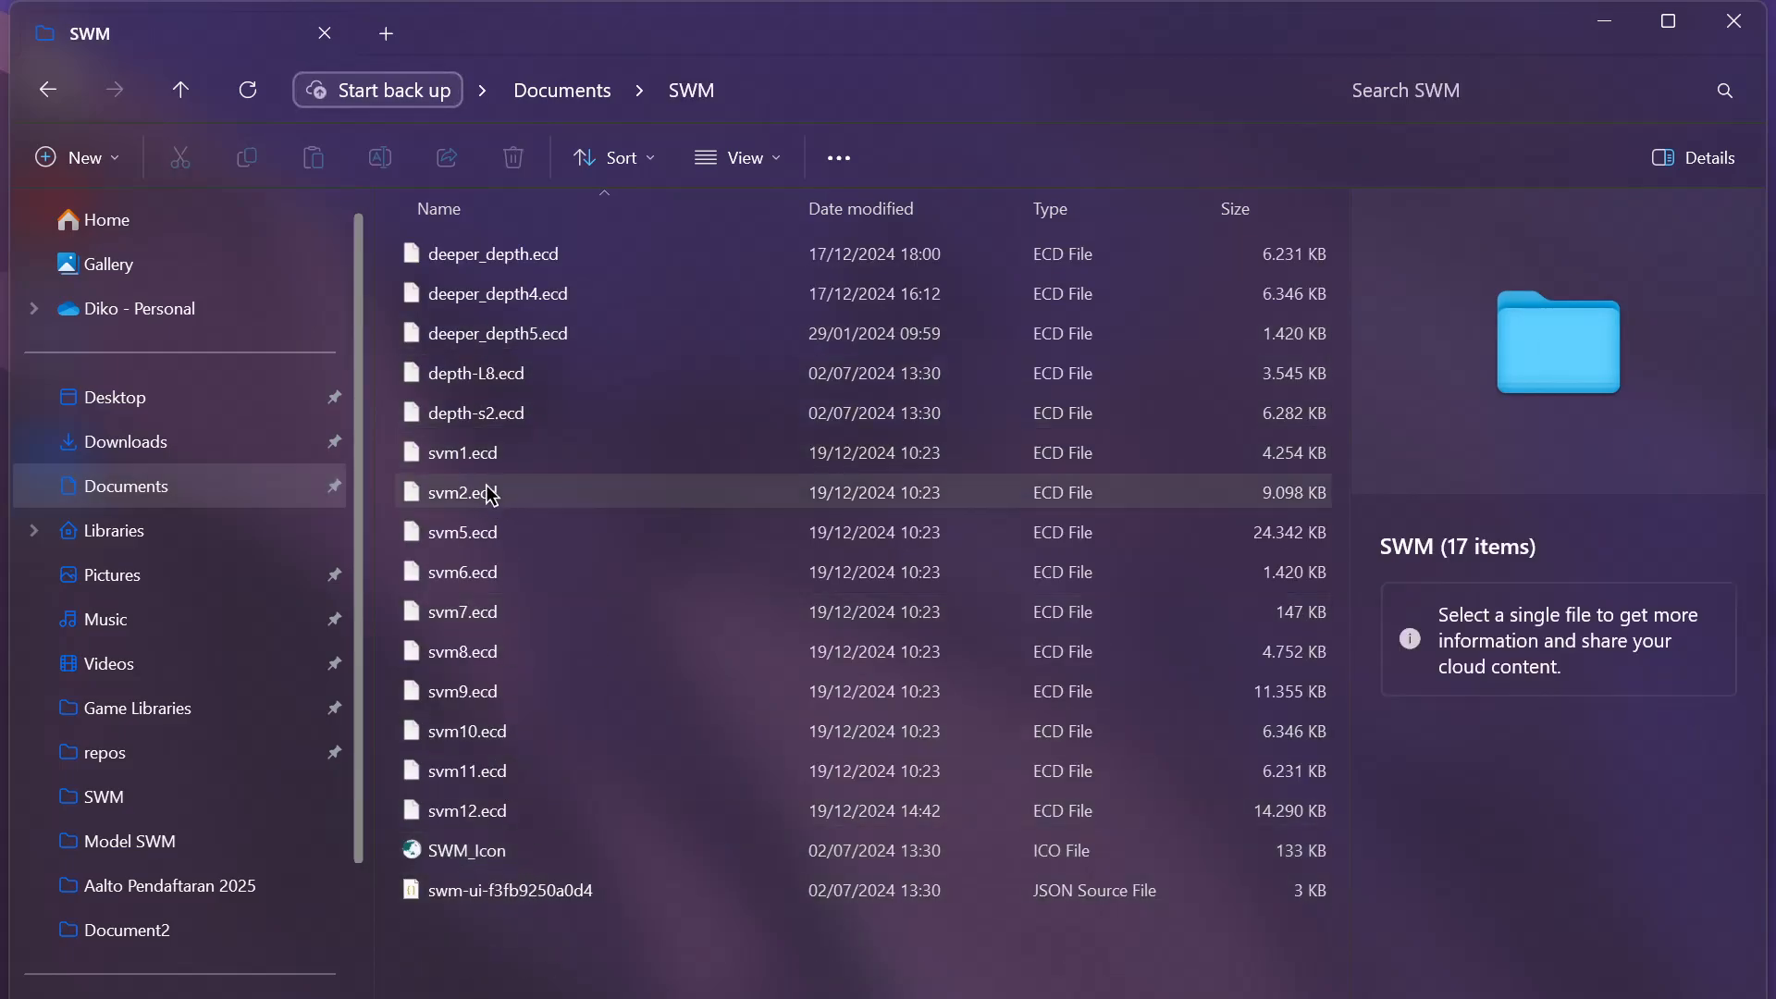
left_click(495, 456)
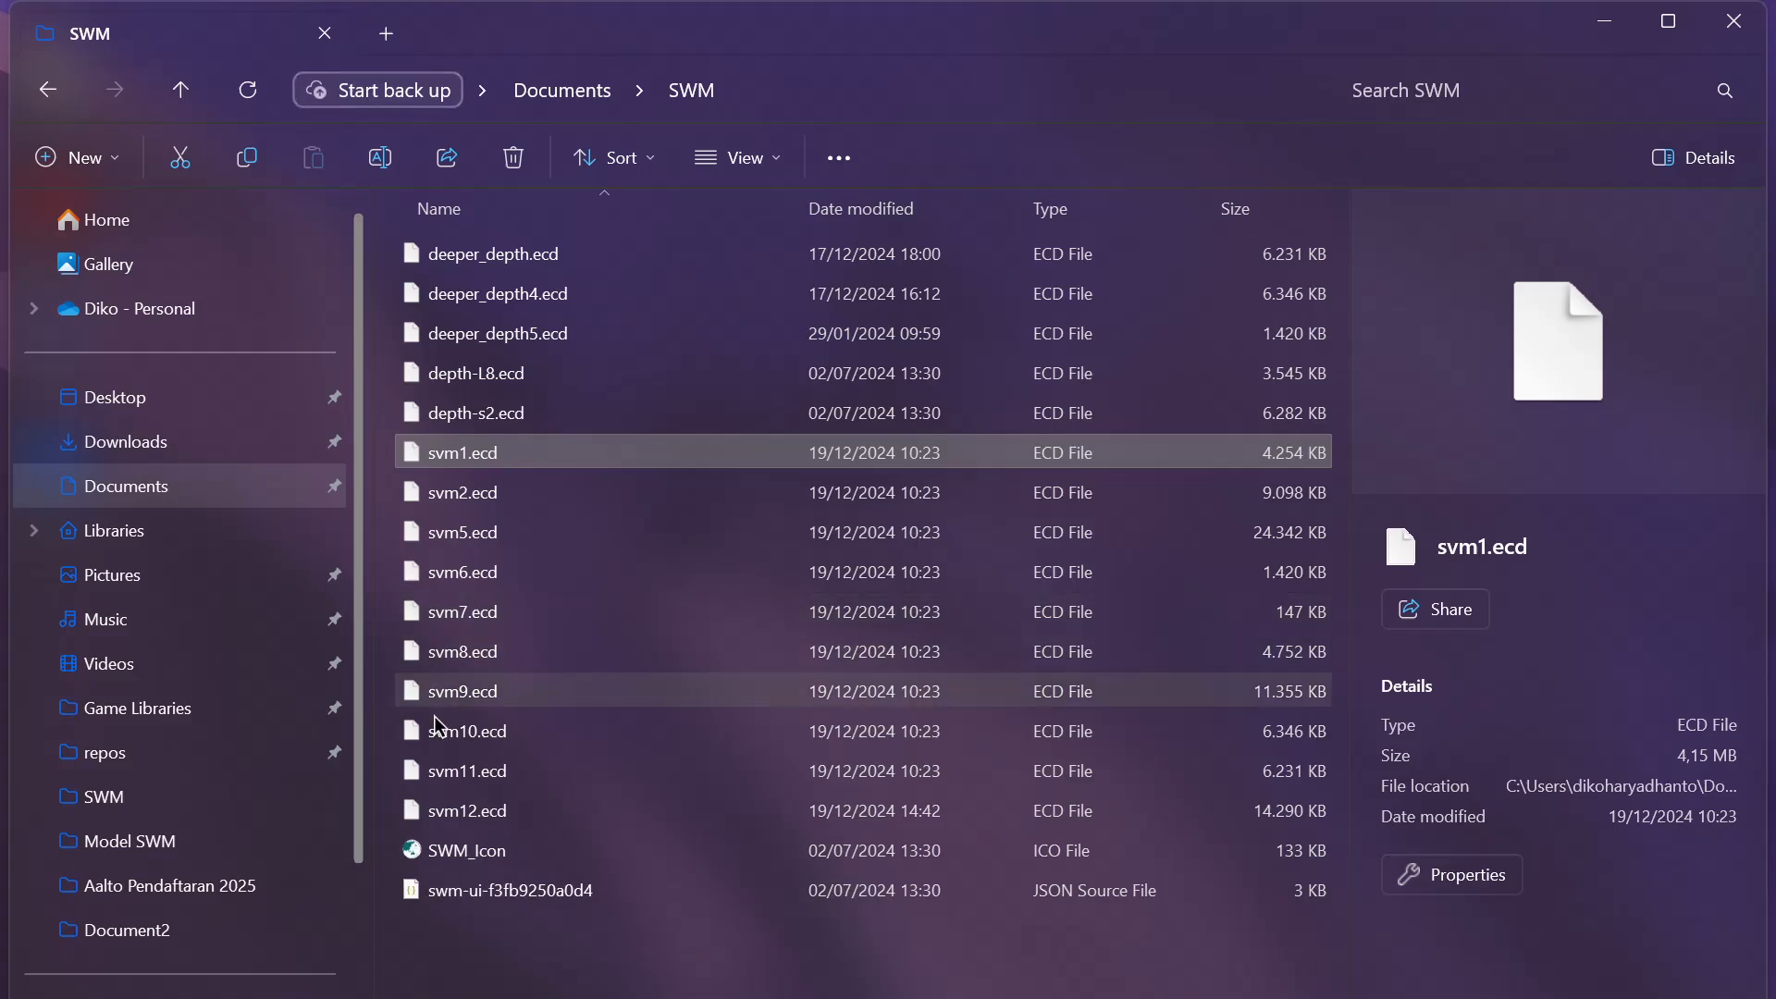
left_click(495, 814, "shift")
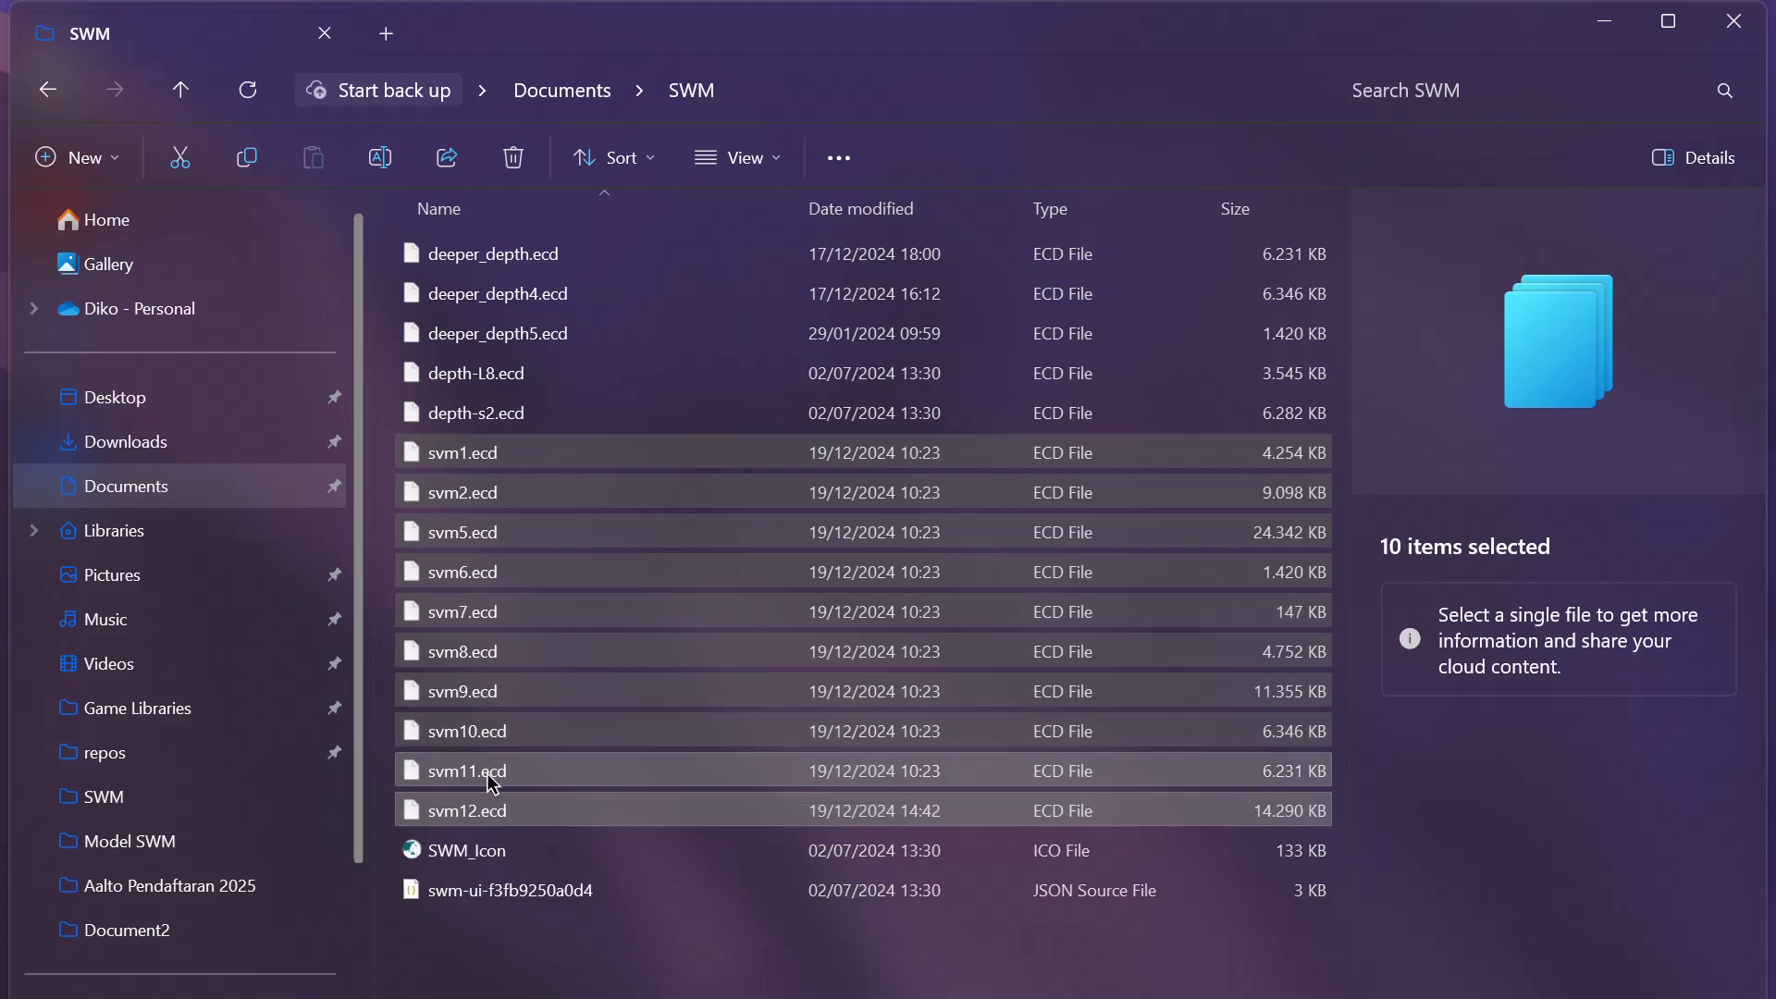
left_click(483, 820)
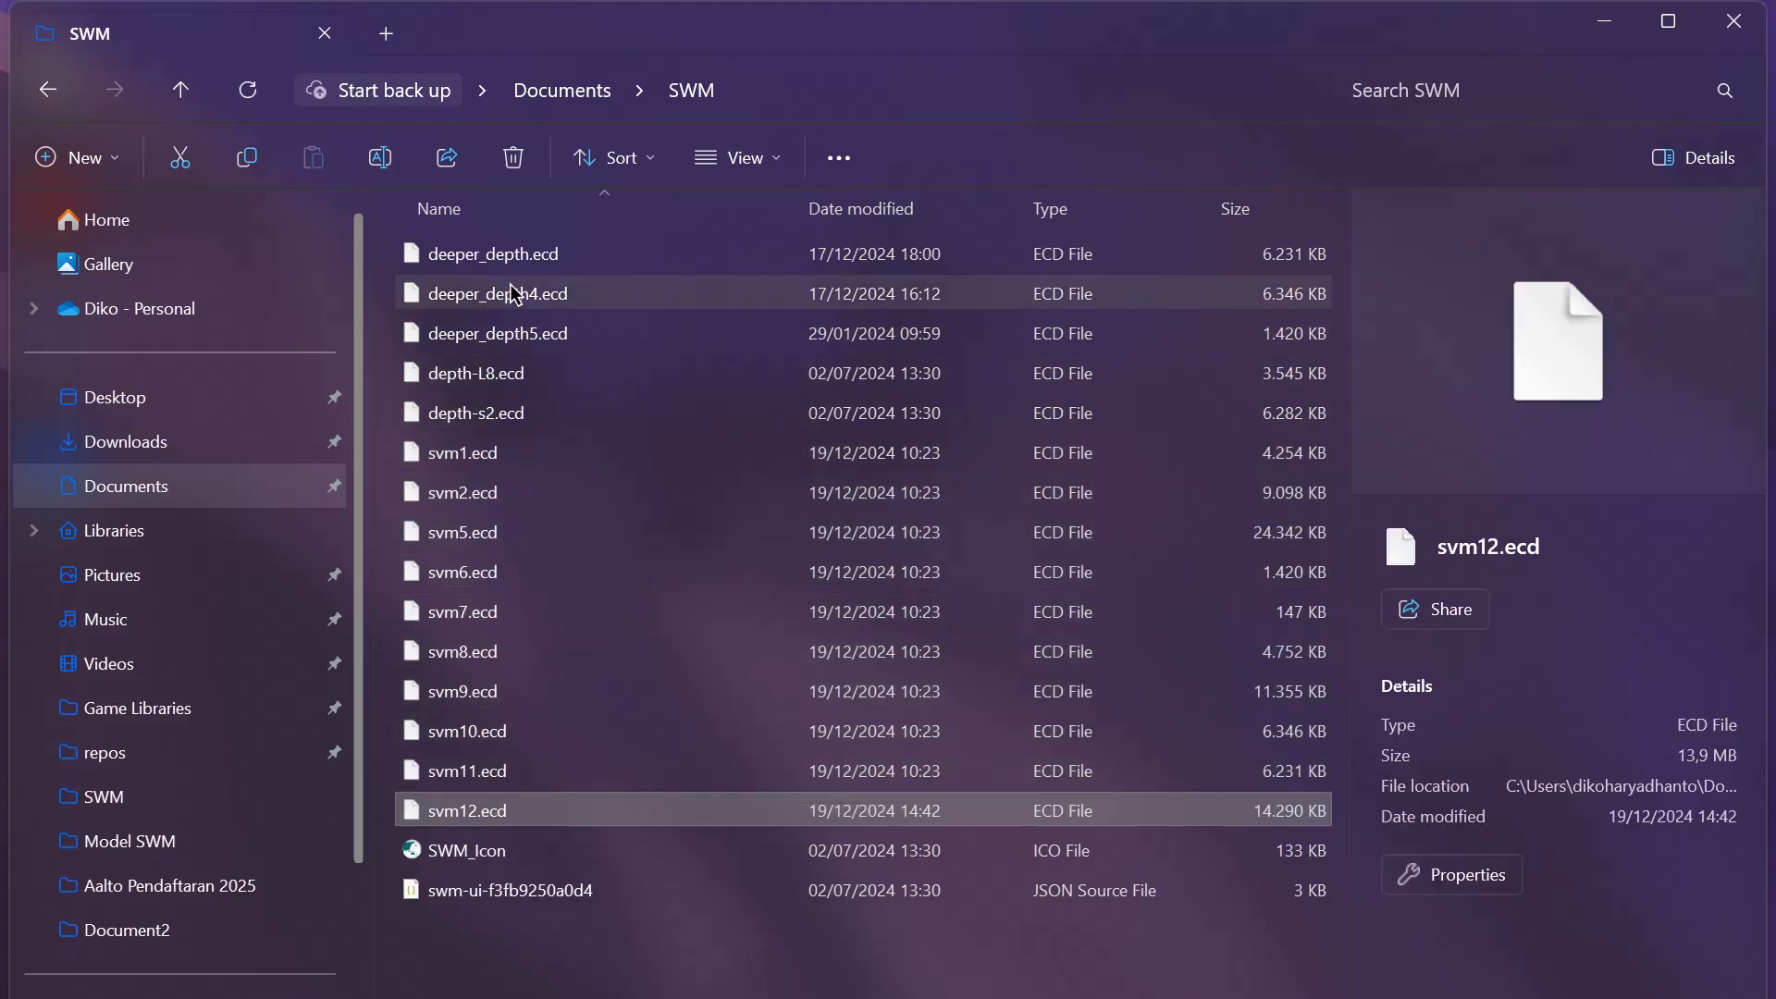
left_click(515, 255, "shift")
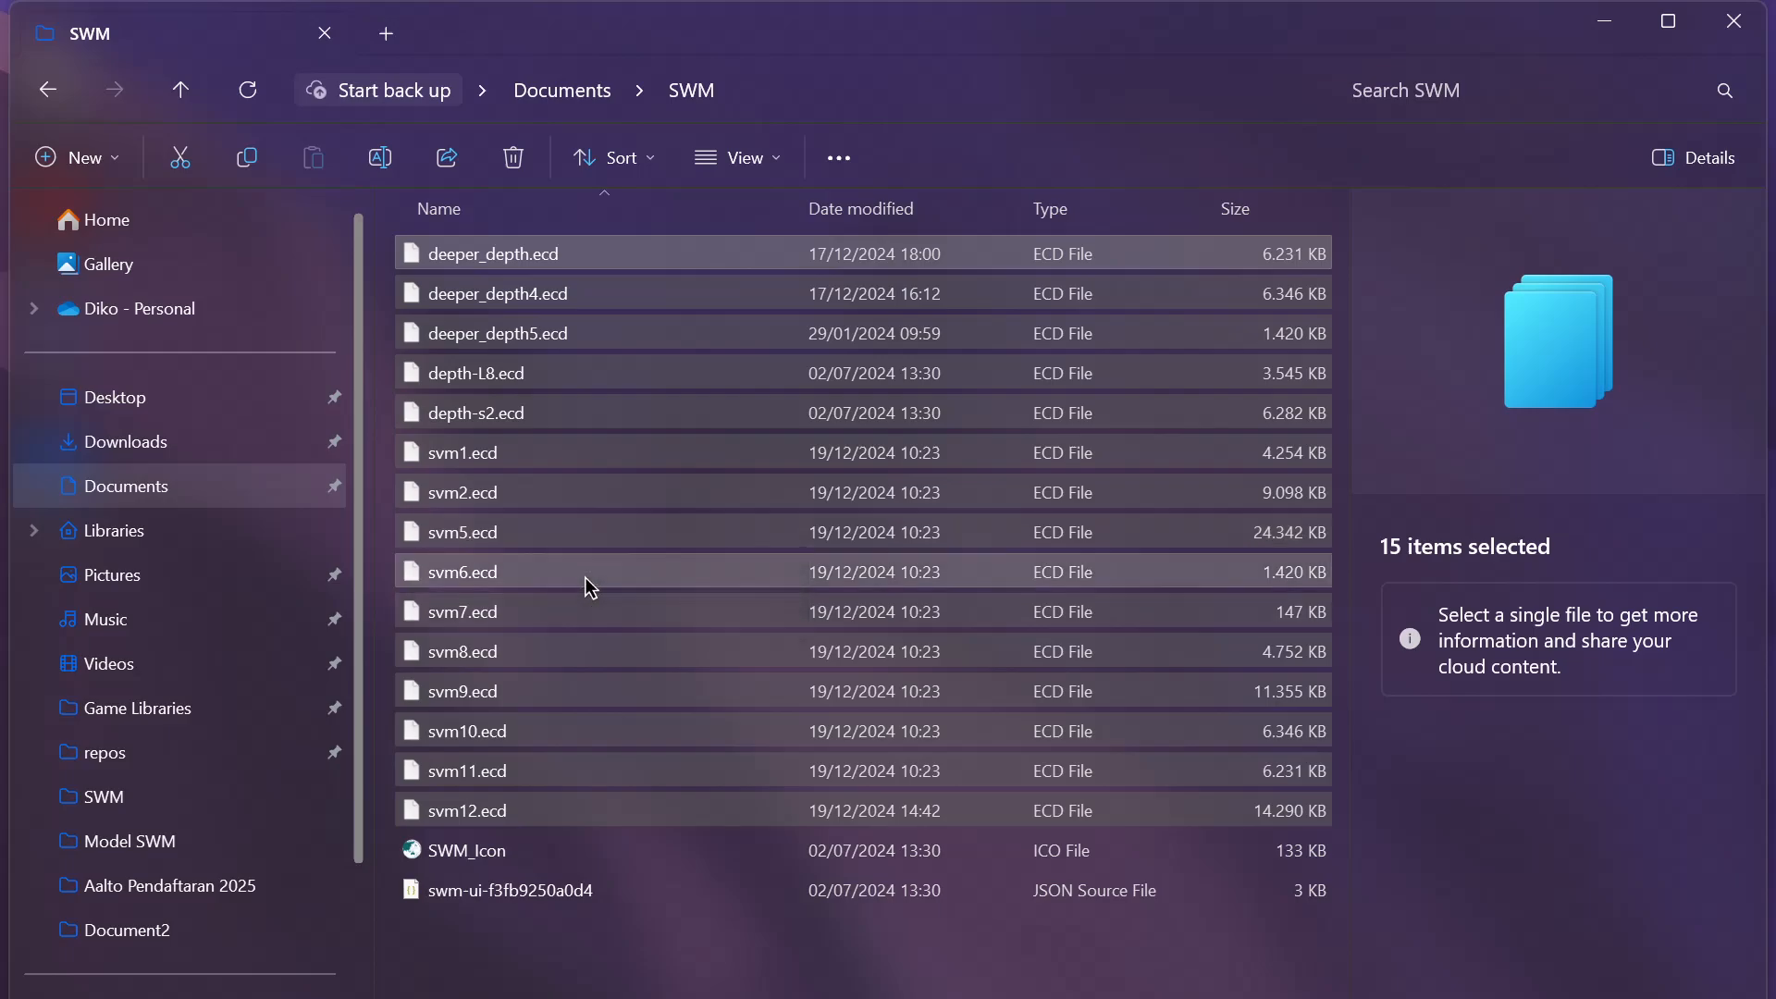
key("Delete")
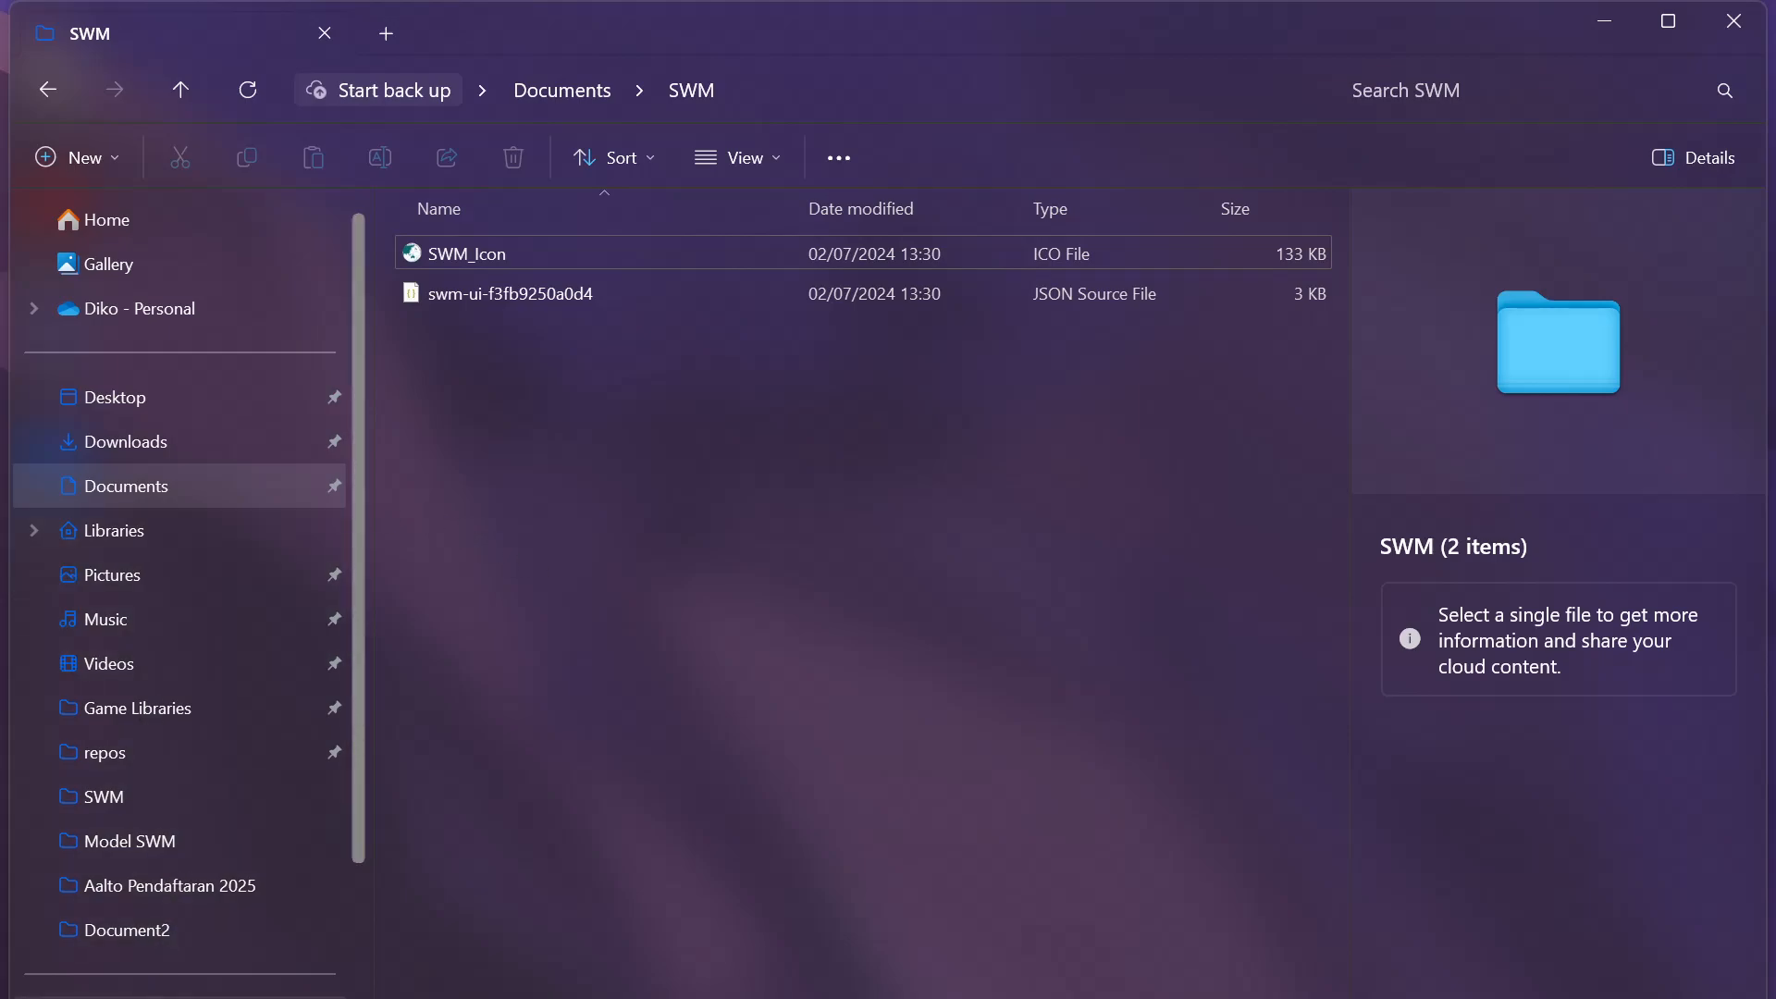
Close the file browser and create a desktop shortcut for Shallow Water Mapper from the installed programs list
left_click(155, 997)
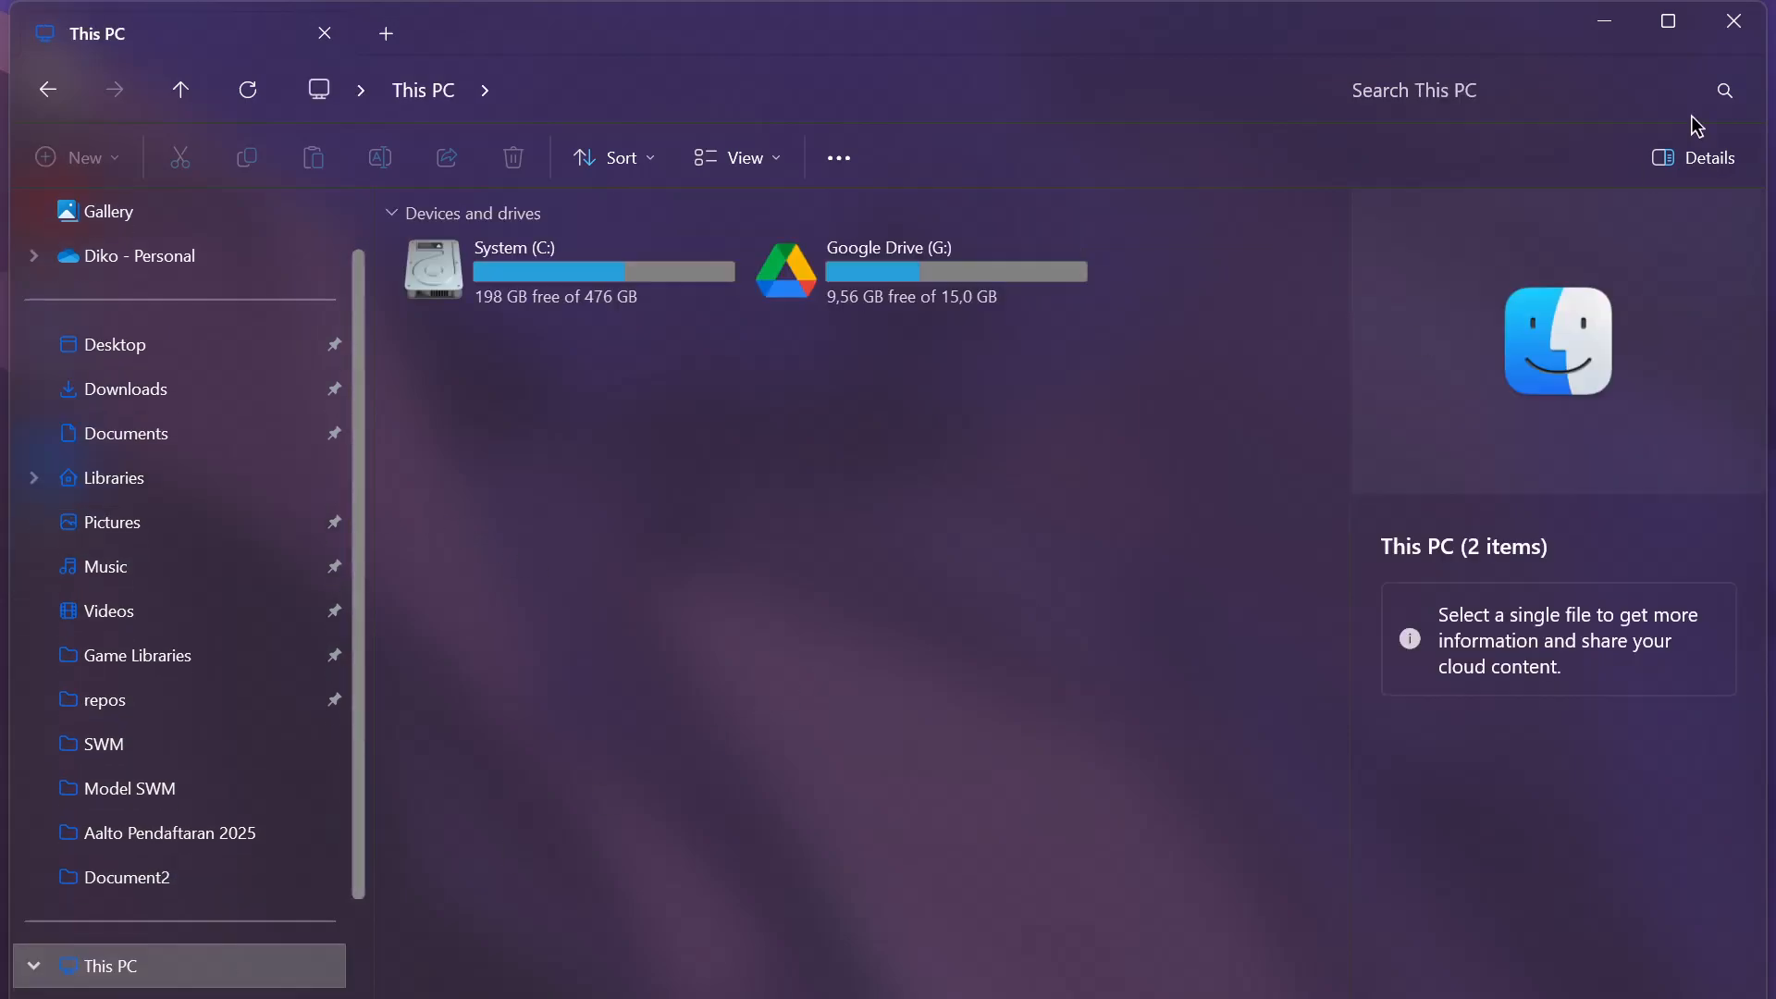
left_click(1721, 33)
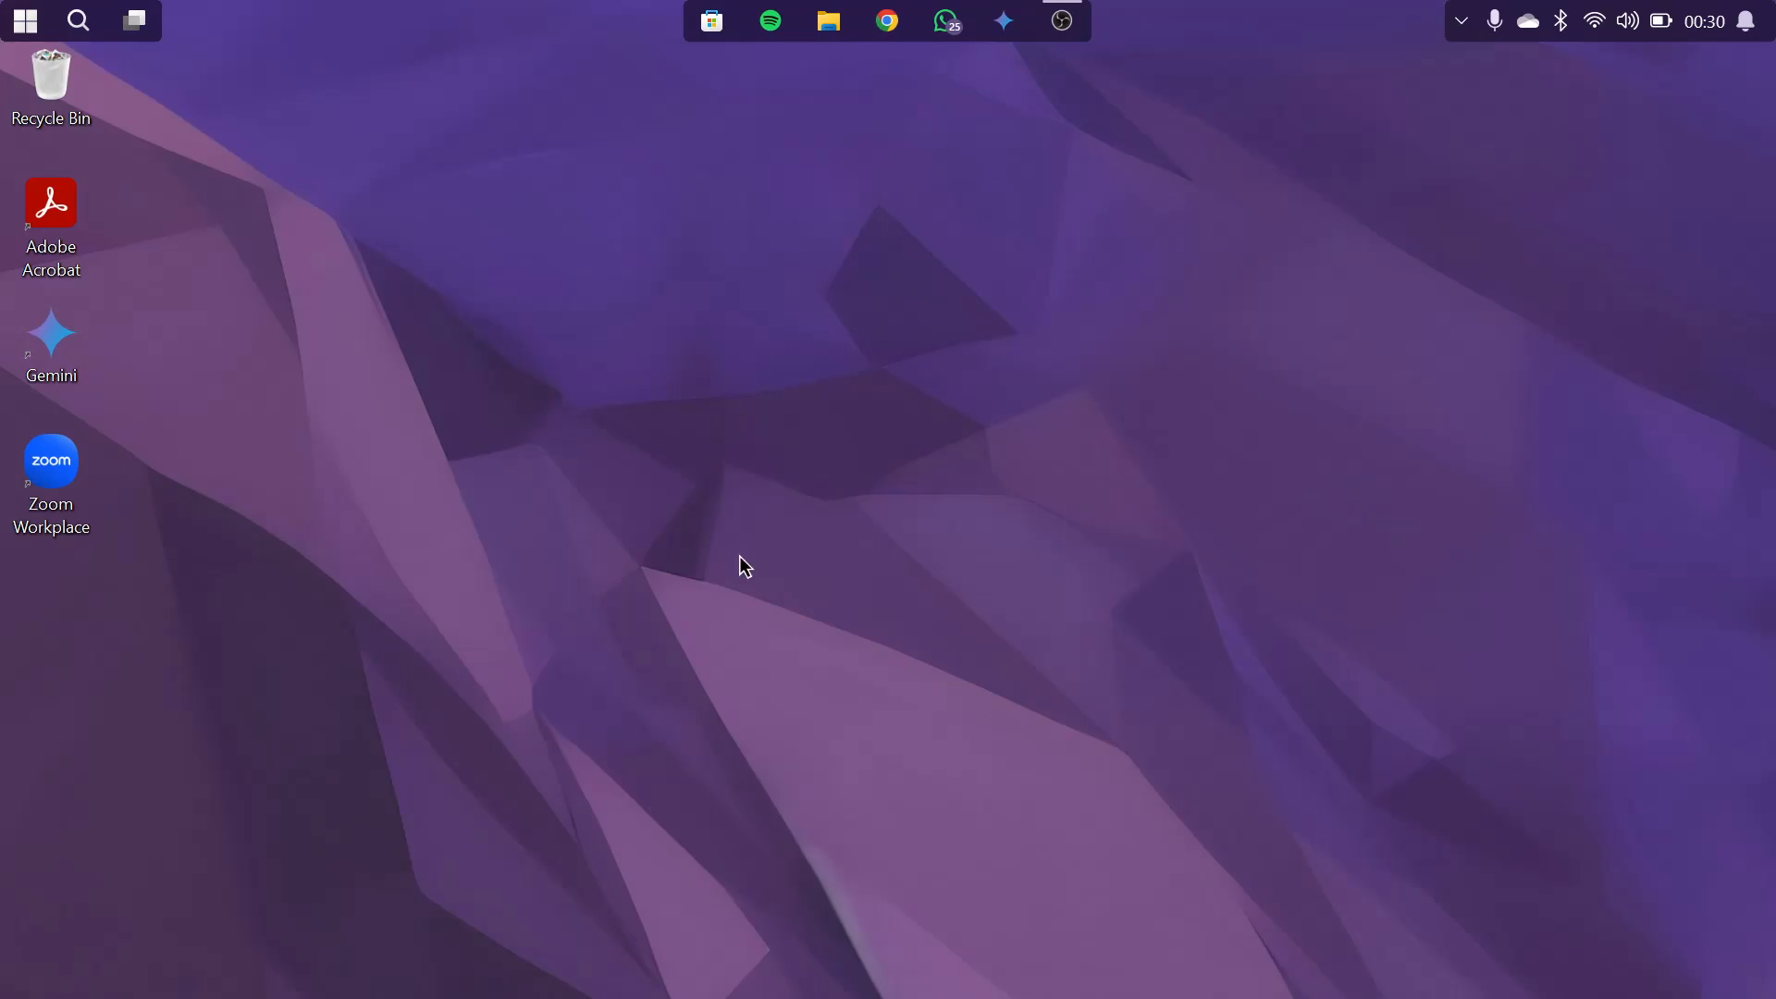
key("super")
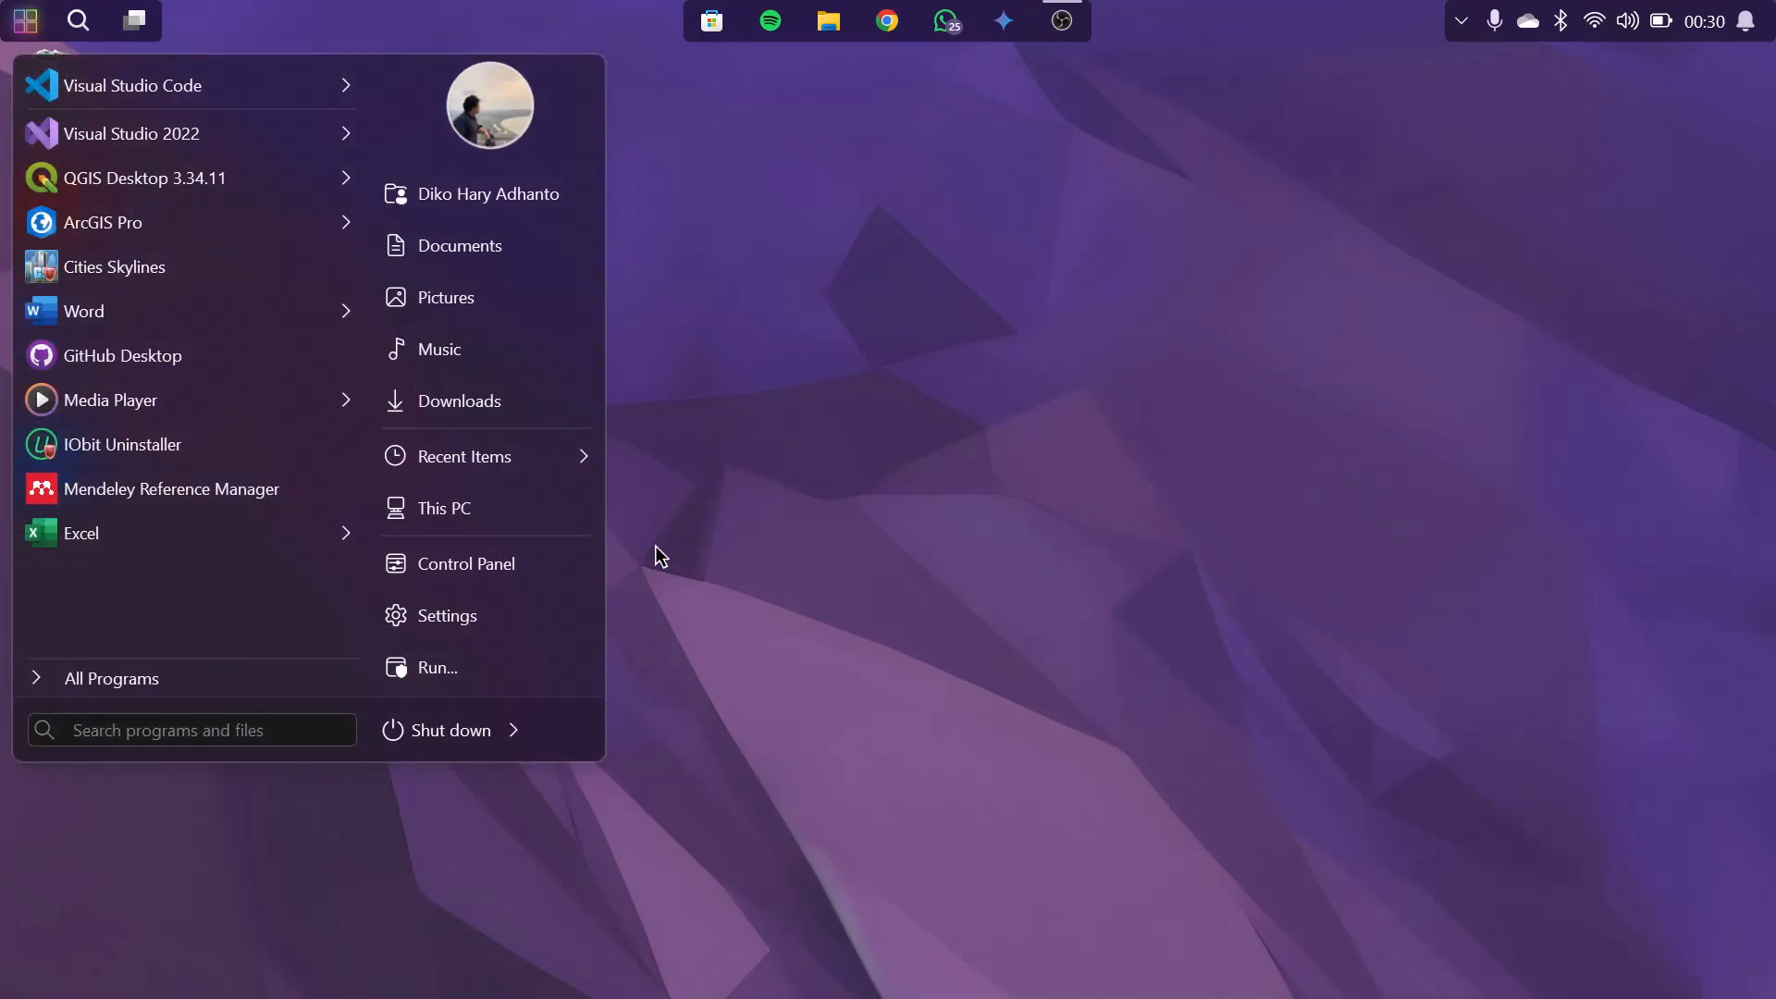
left_click(143, 685)
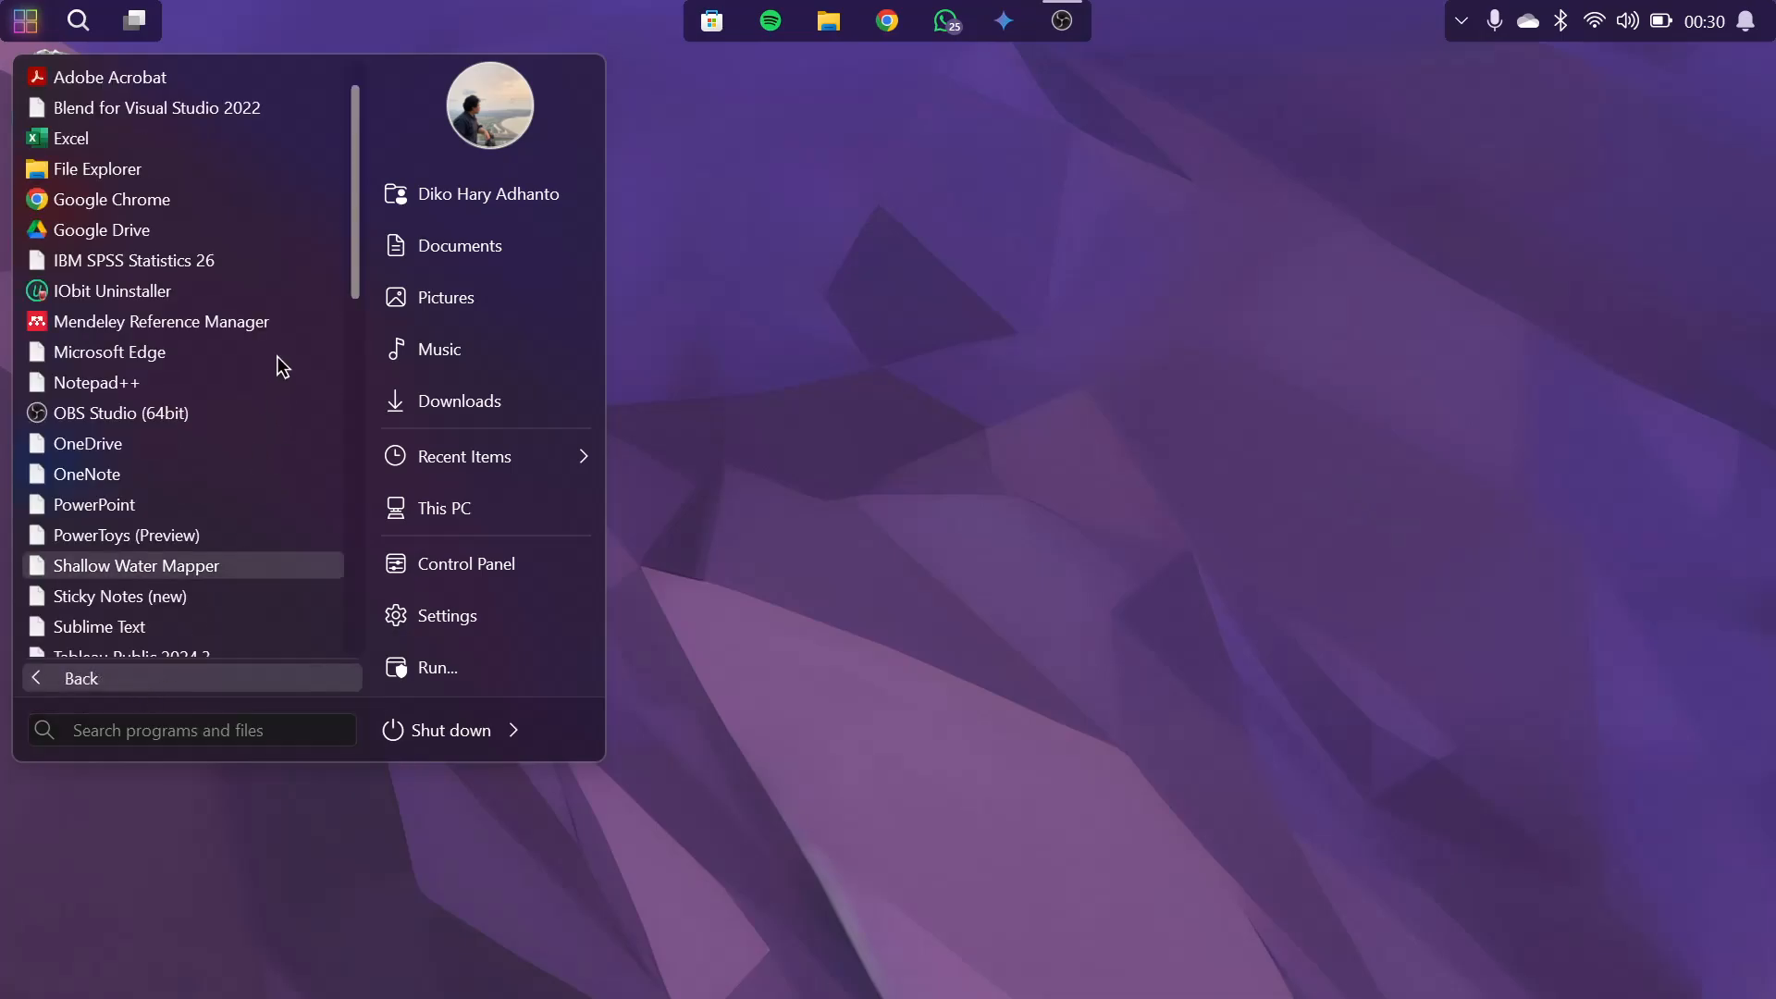
left_click_drag(362, 182, 362, 279)
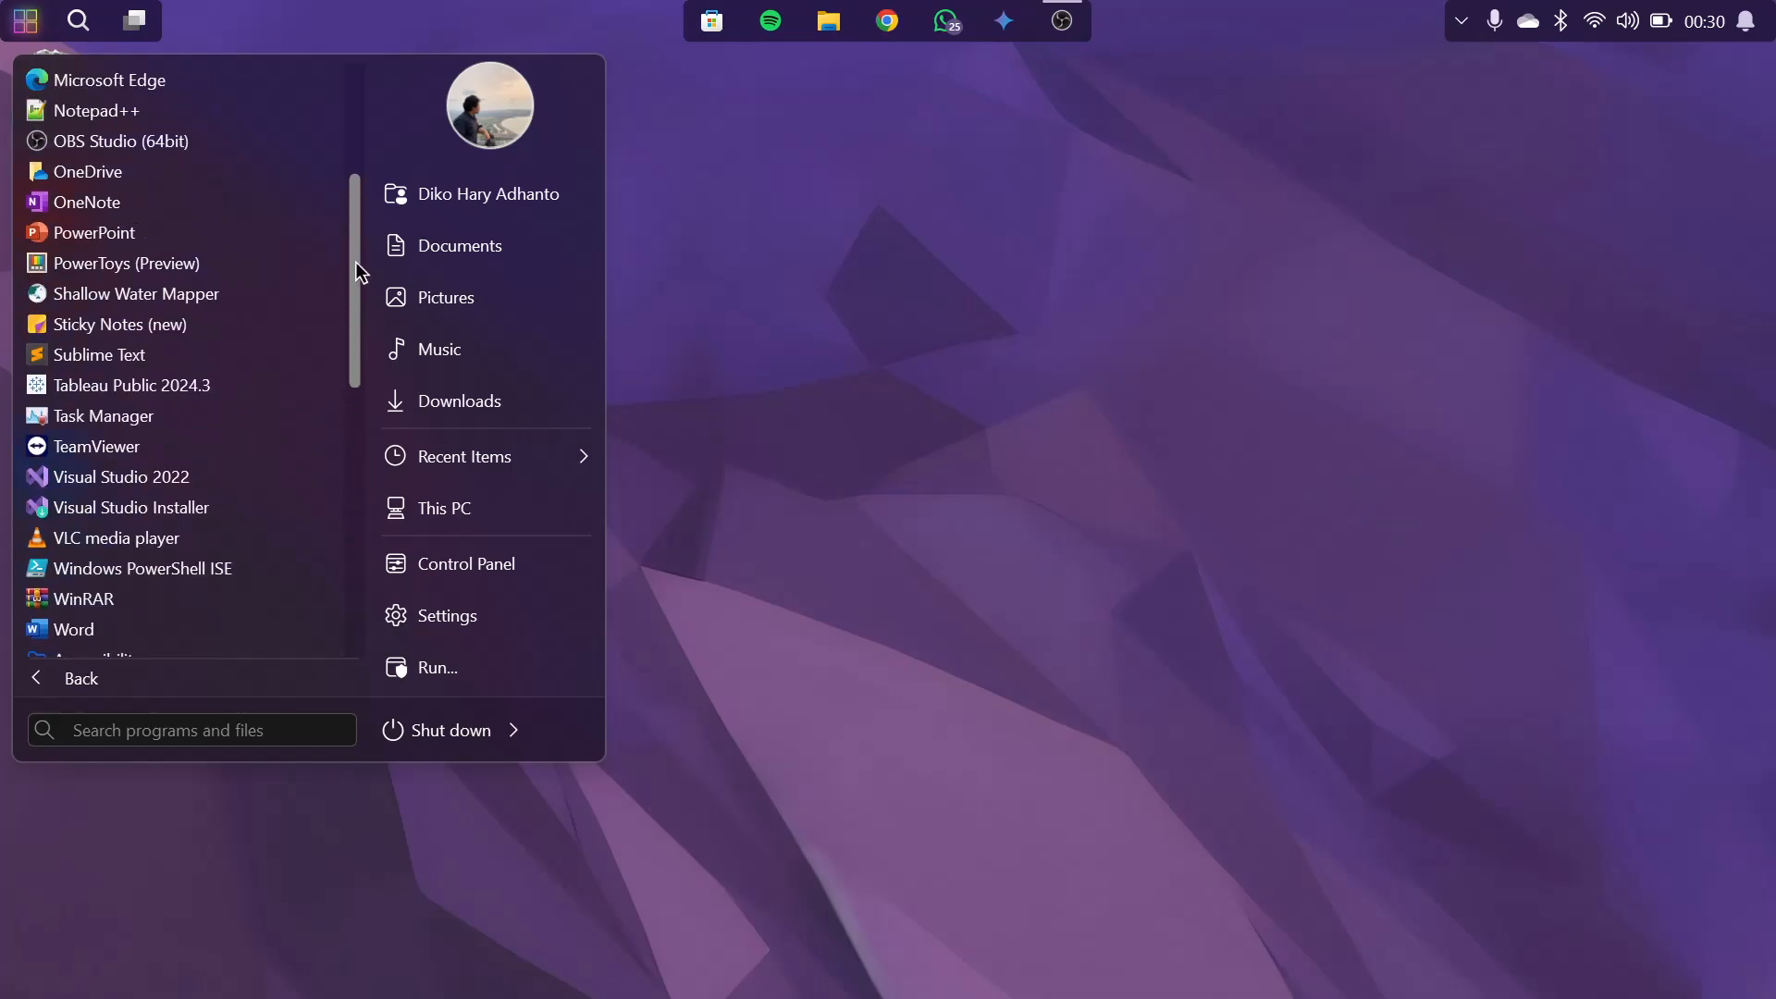
left_click(151, 294)
right_click(151, 294)
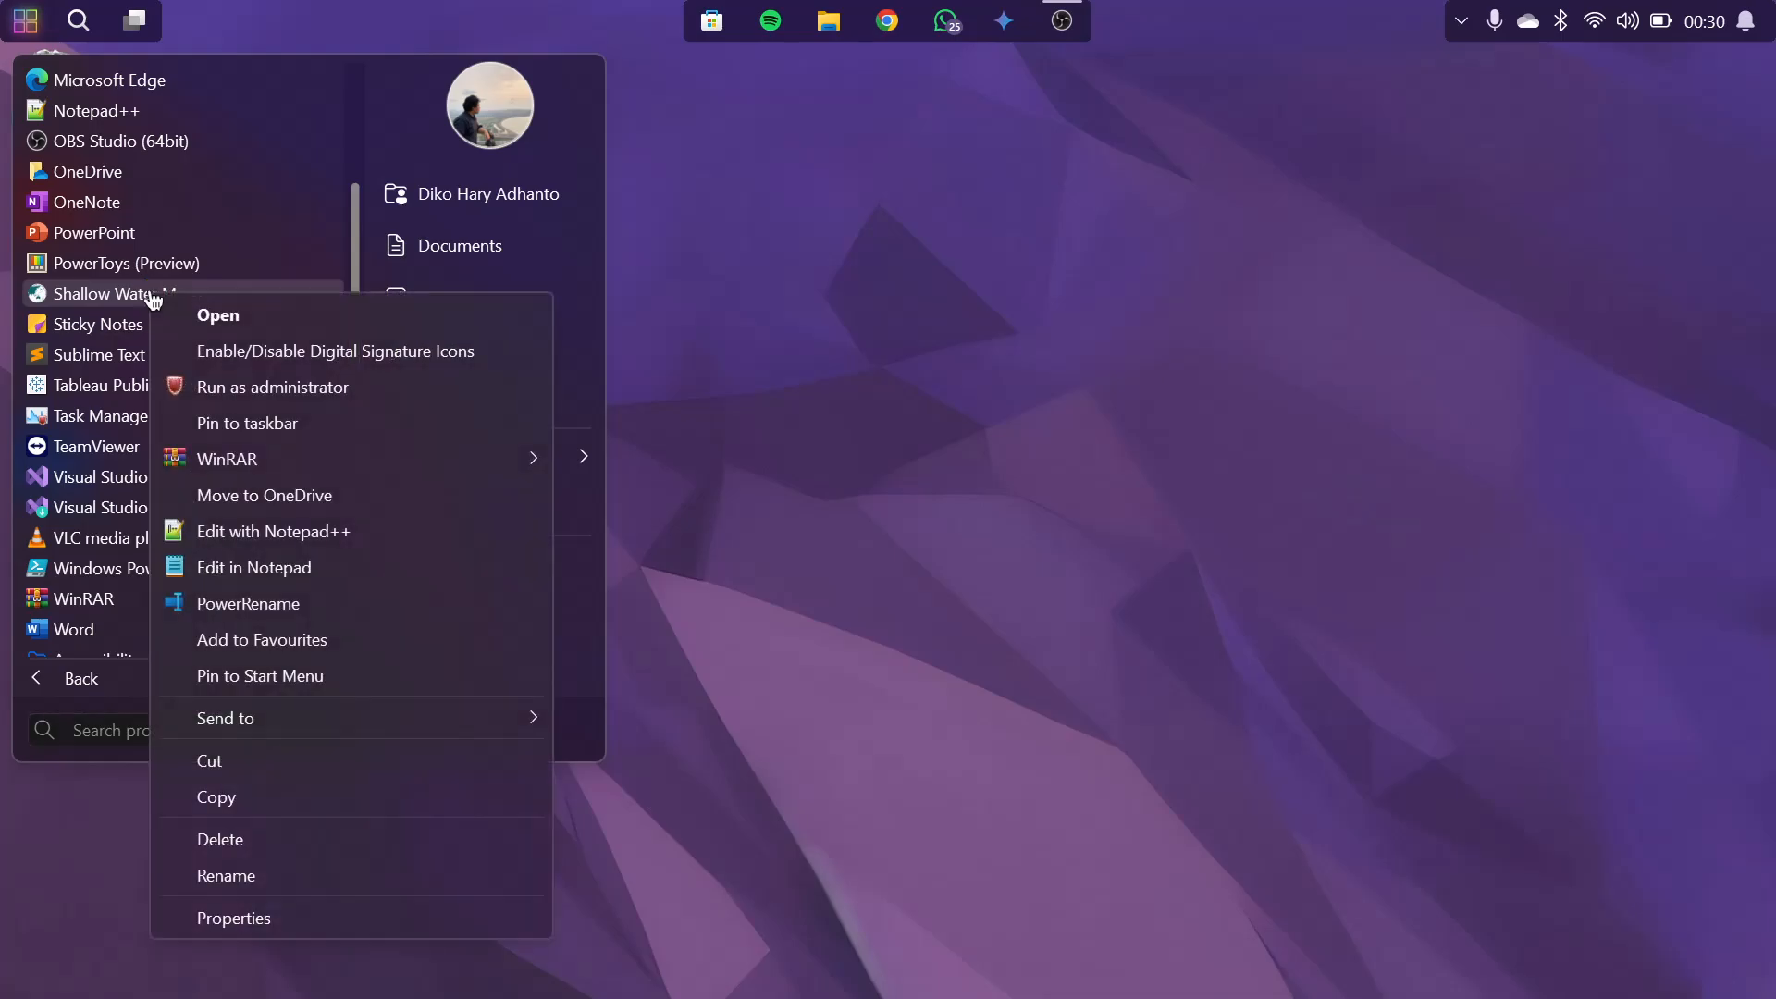
mouse_move(442, 731)
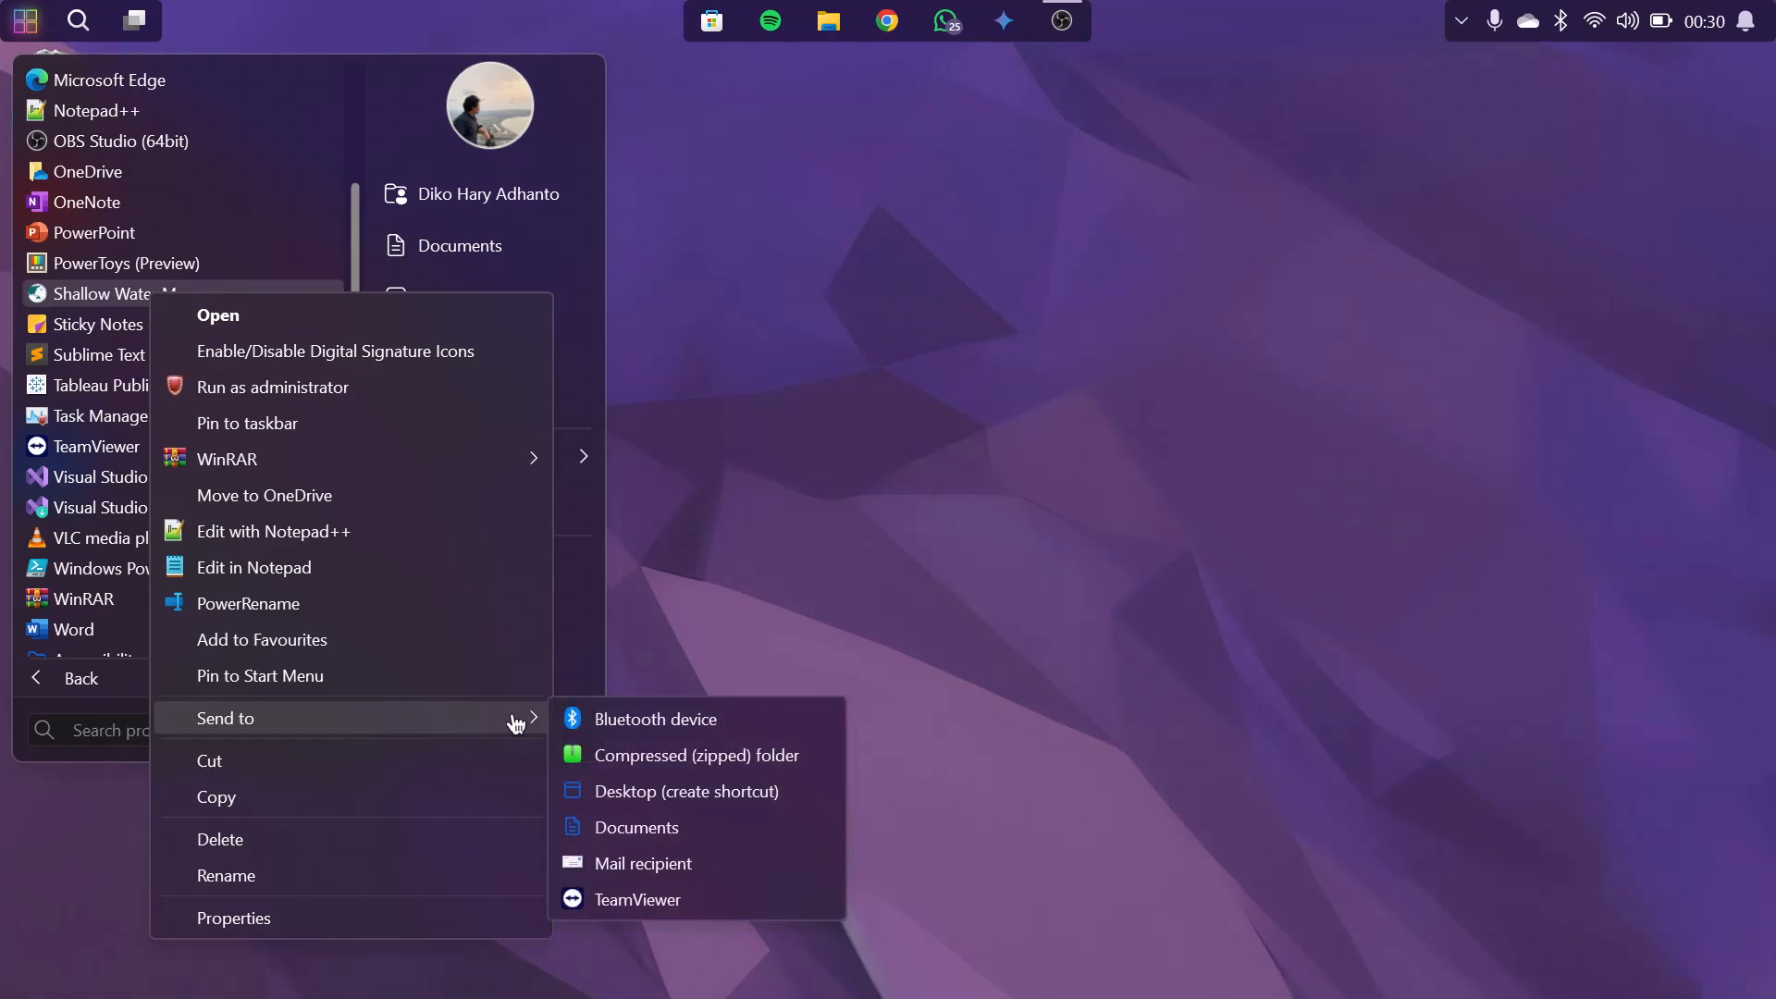
left_click(619, 793)
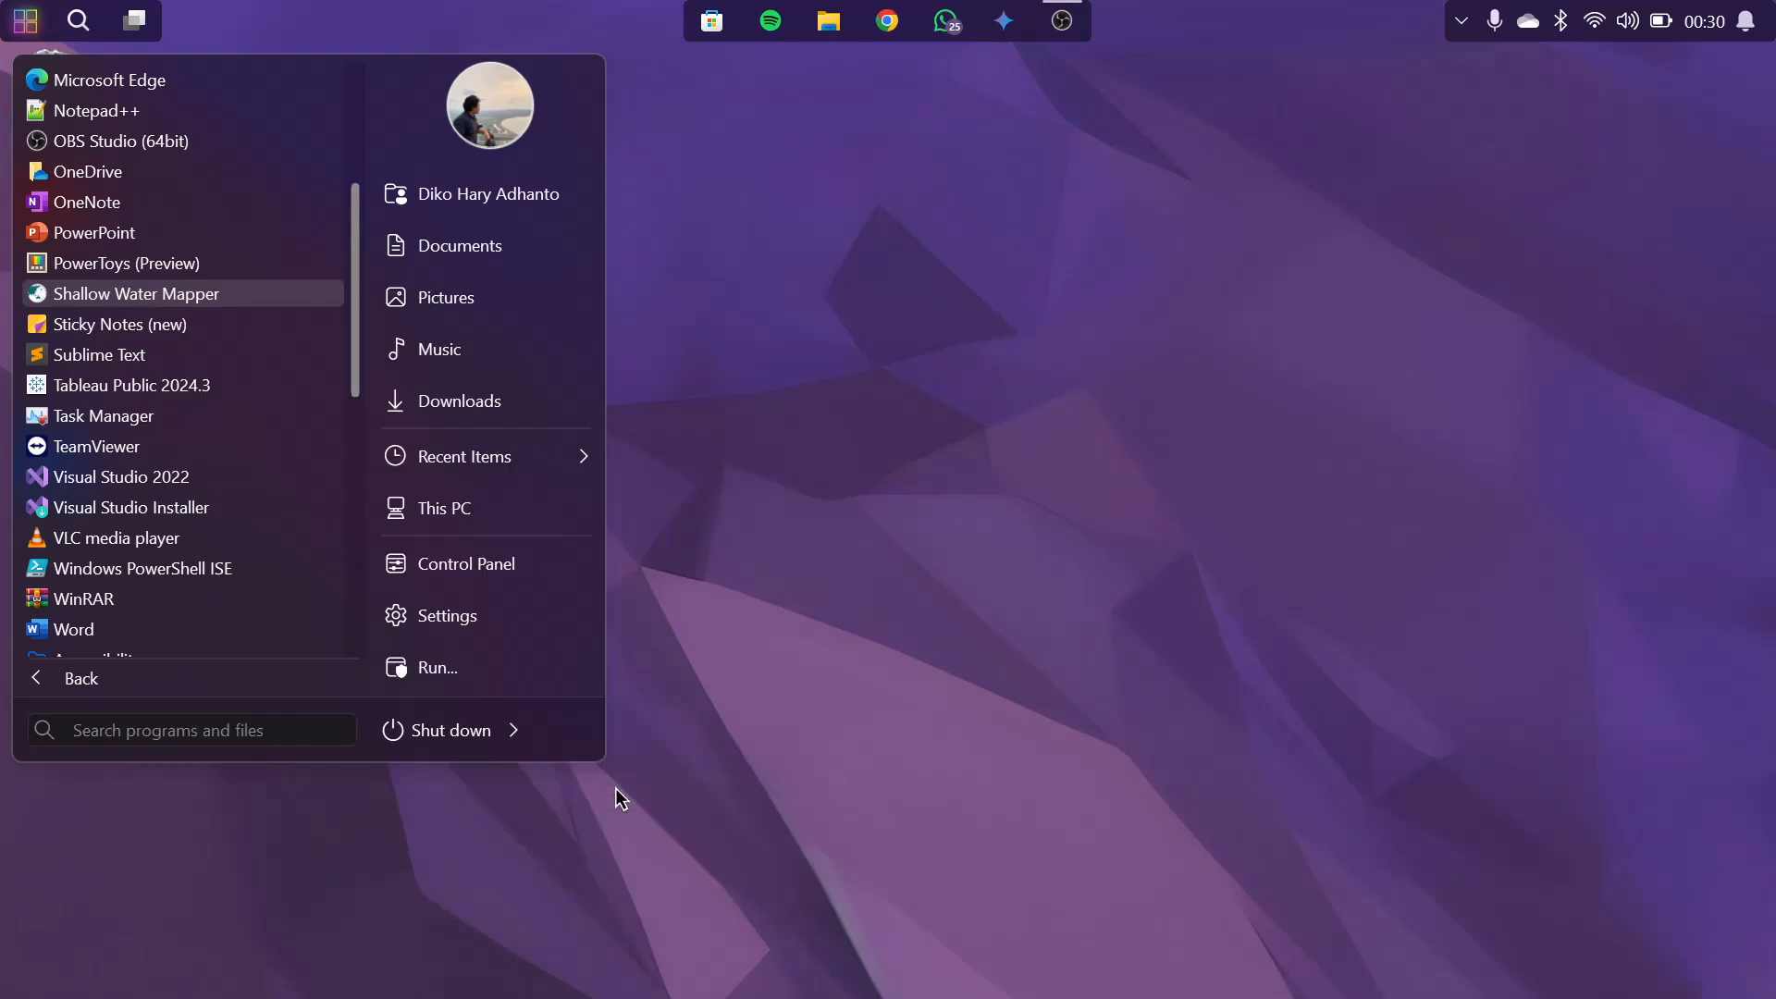
left_click(765, 579)
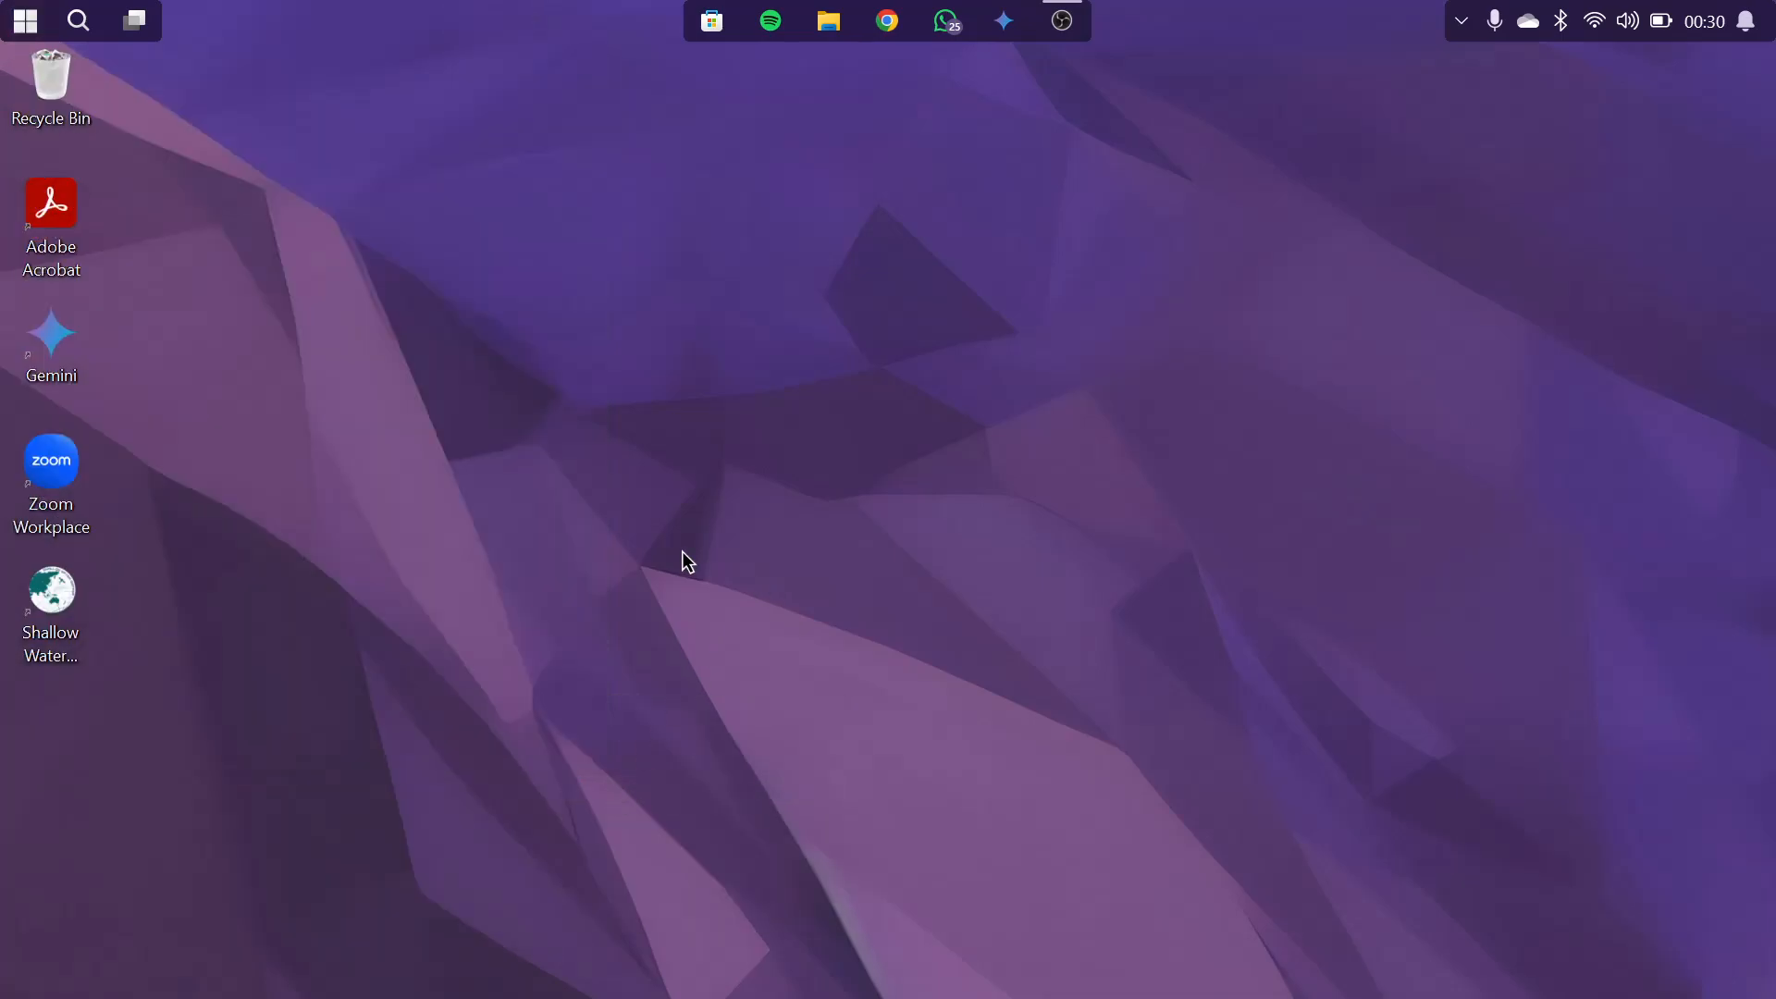
left_click(23, 24)
left_click(99, 678)
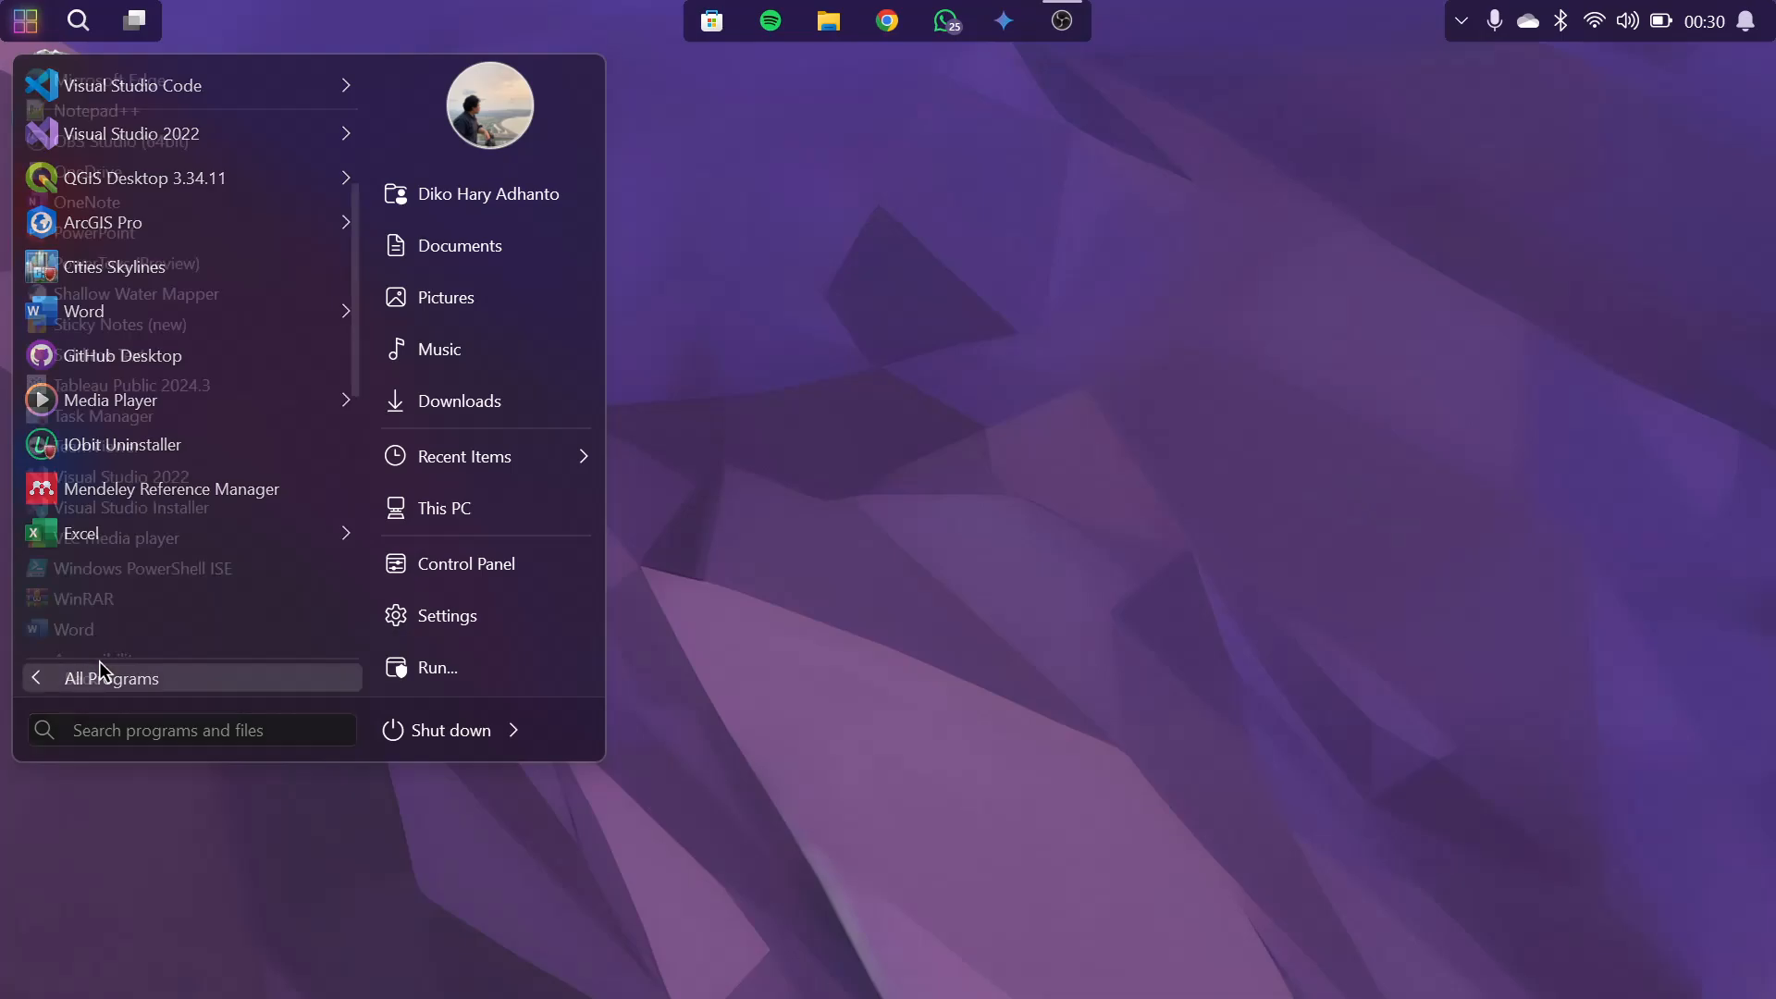
left_click(694, 409)
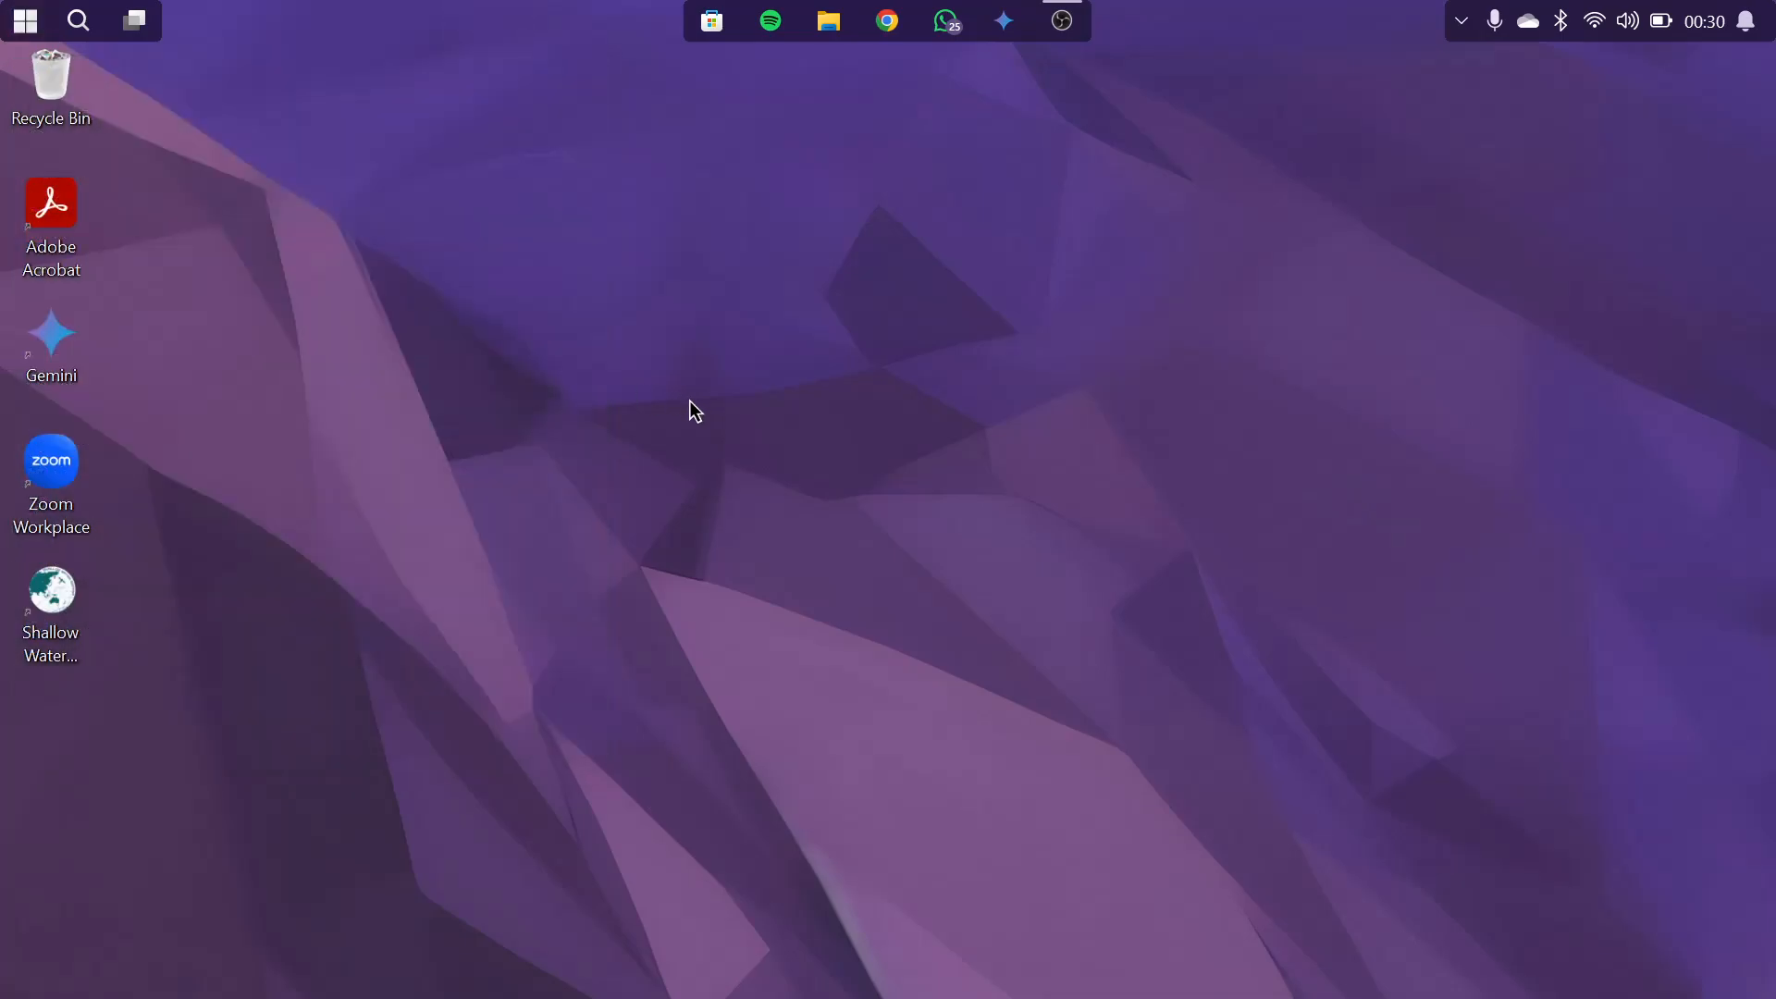
left_click(25, 21)
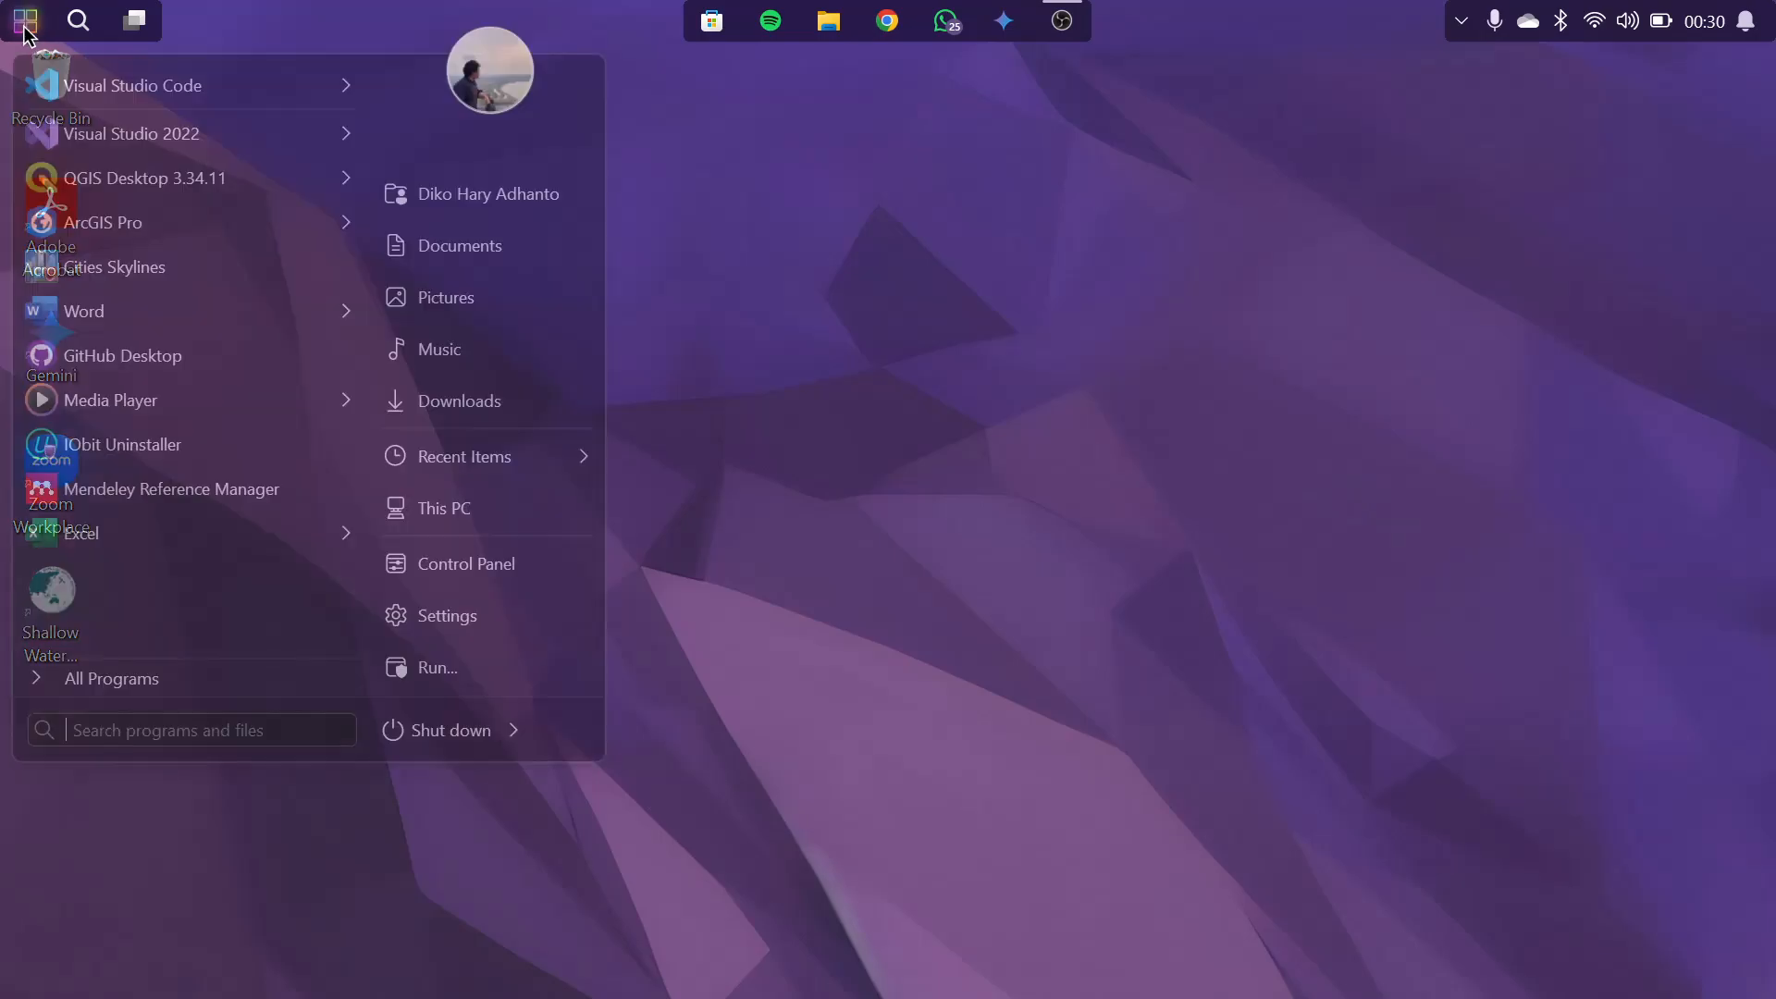
left_click(129, 680)
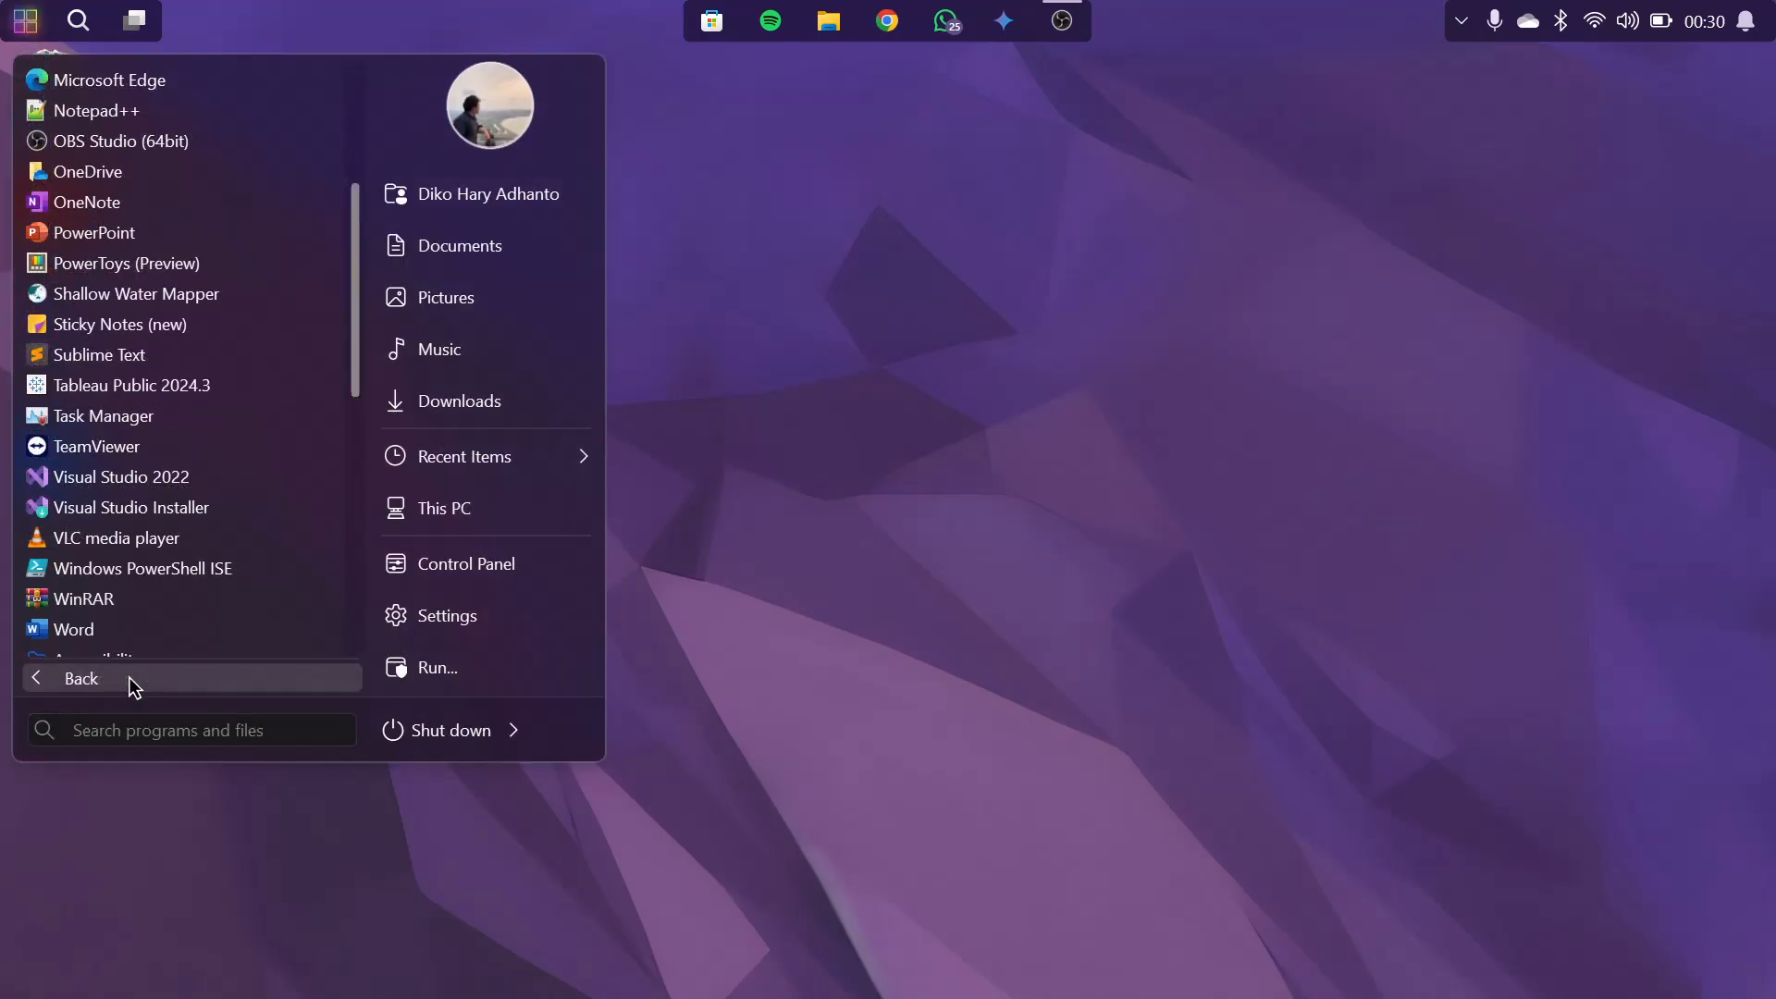
left_click(636, 472)
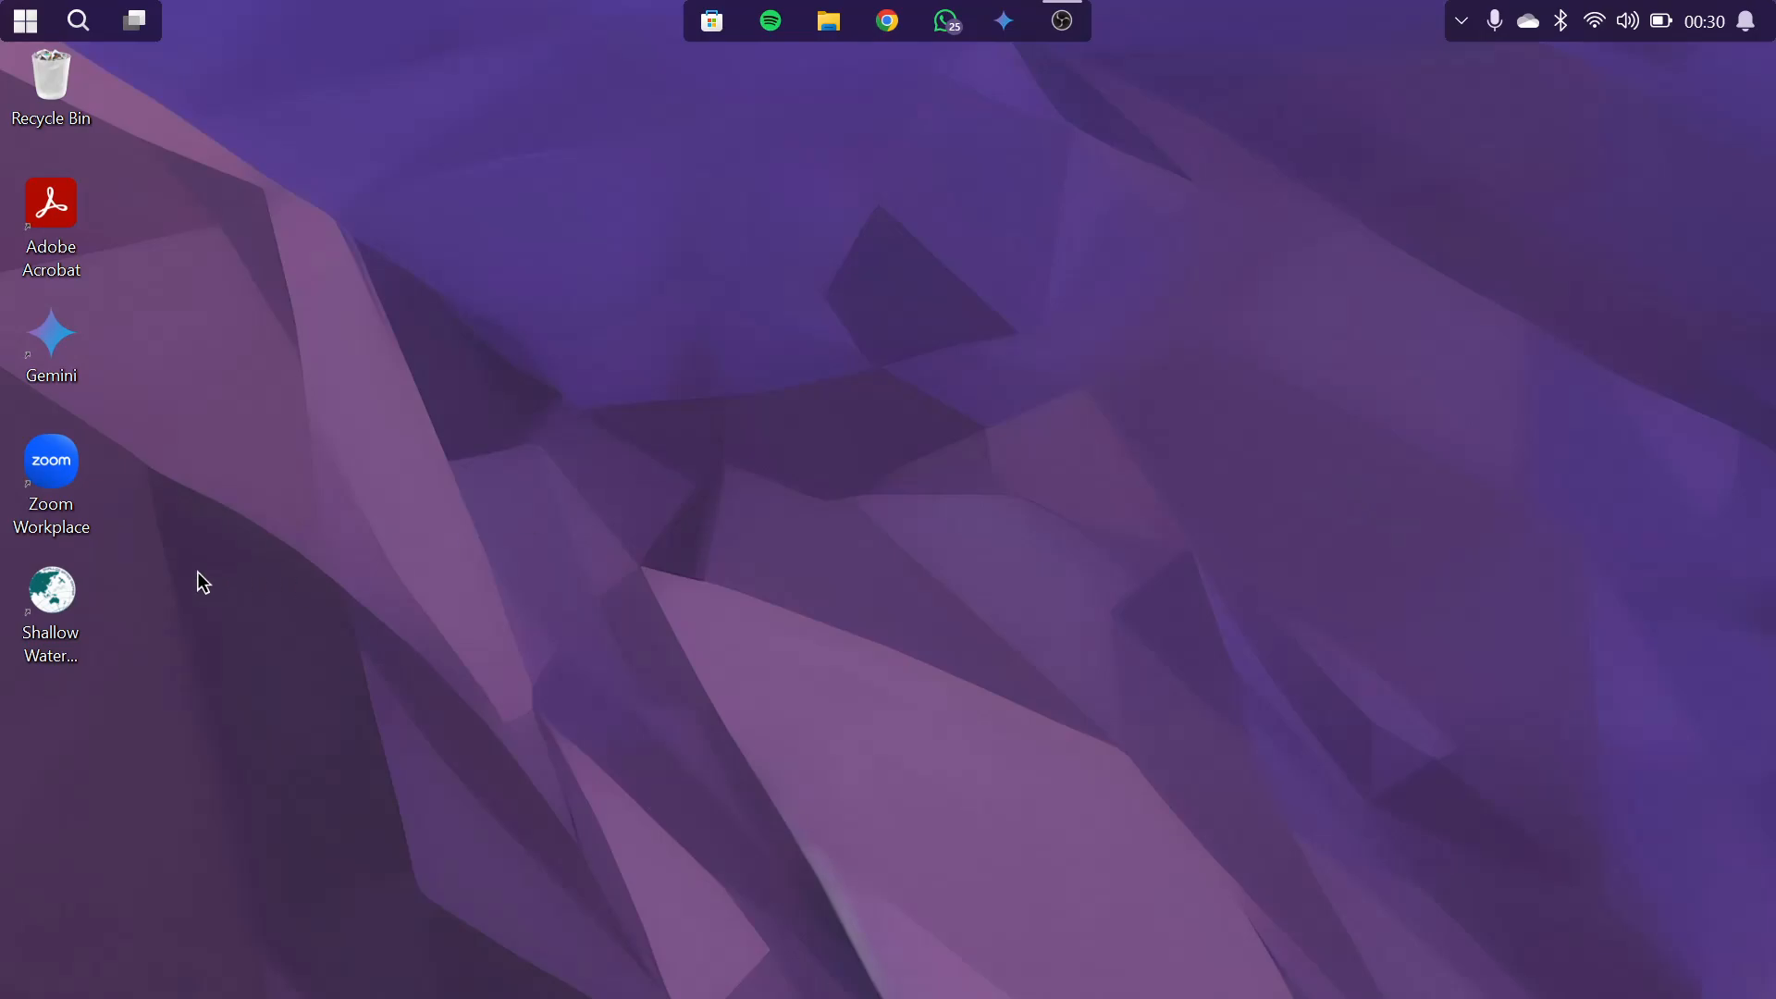
Launch Shallow Water Mapper from its desktop shortcut and open the SWM.aprx project
double_click(65, 606)
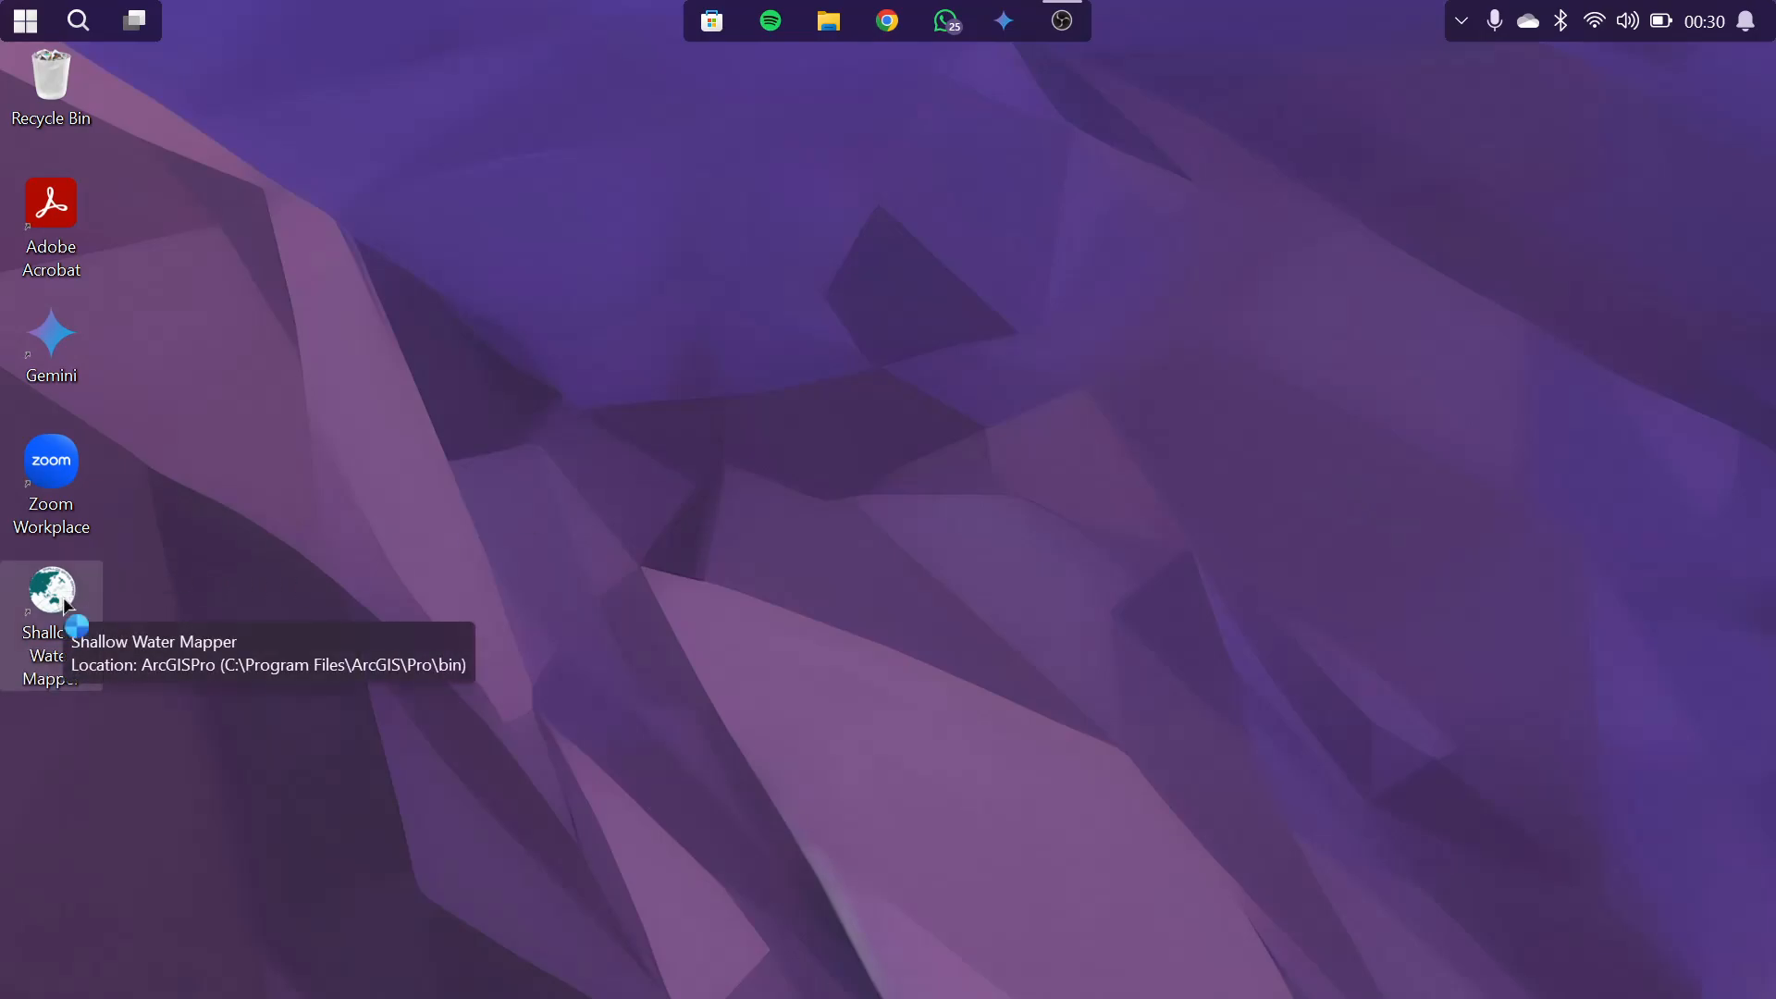
left_click(1062, 21)
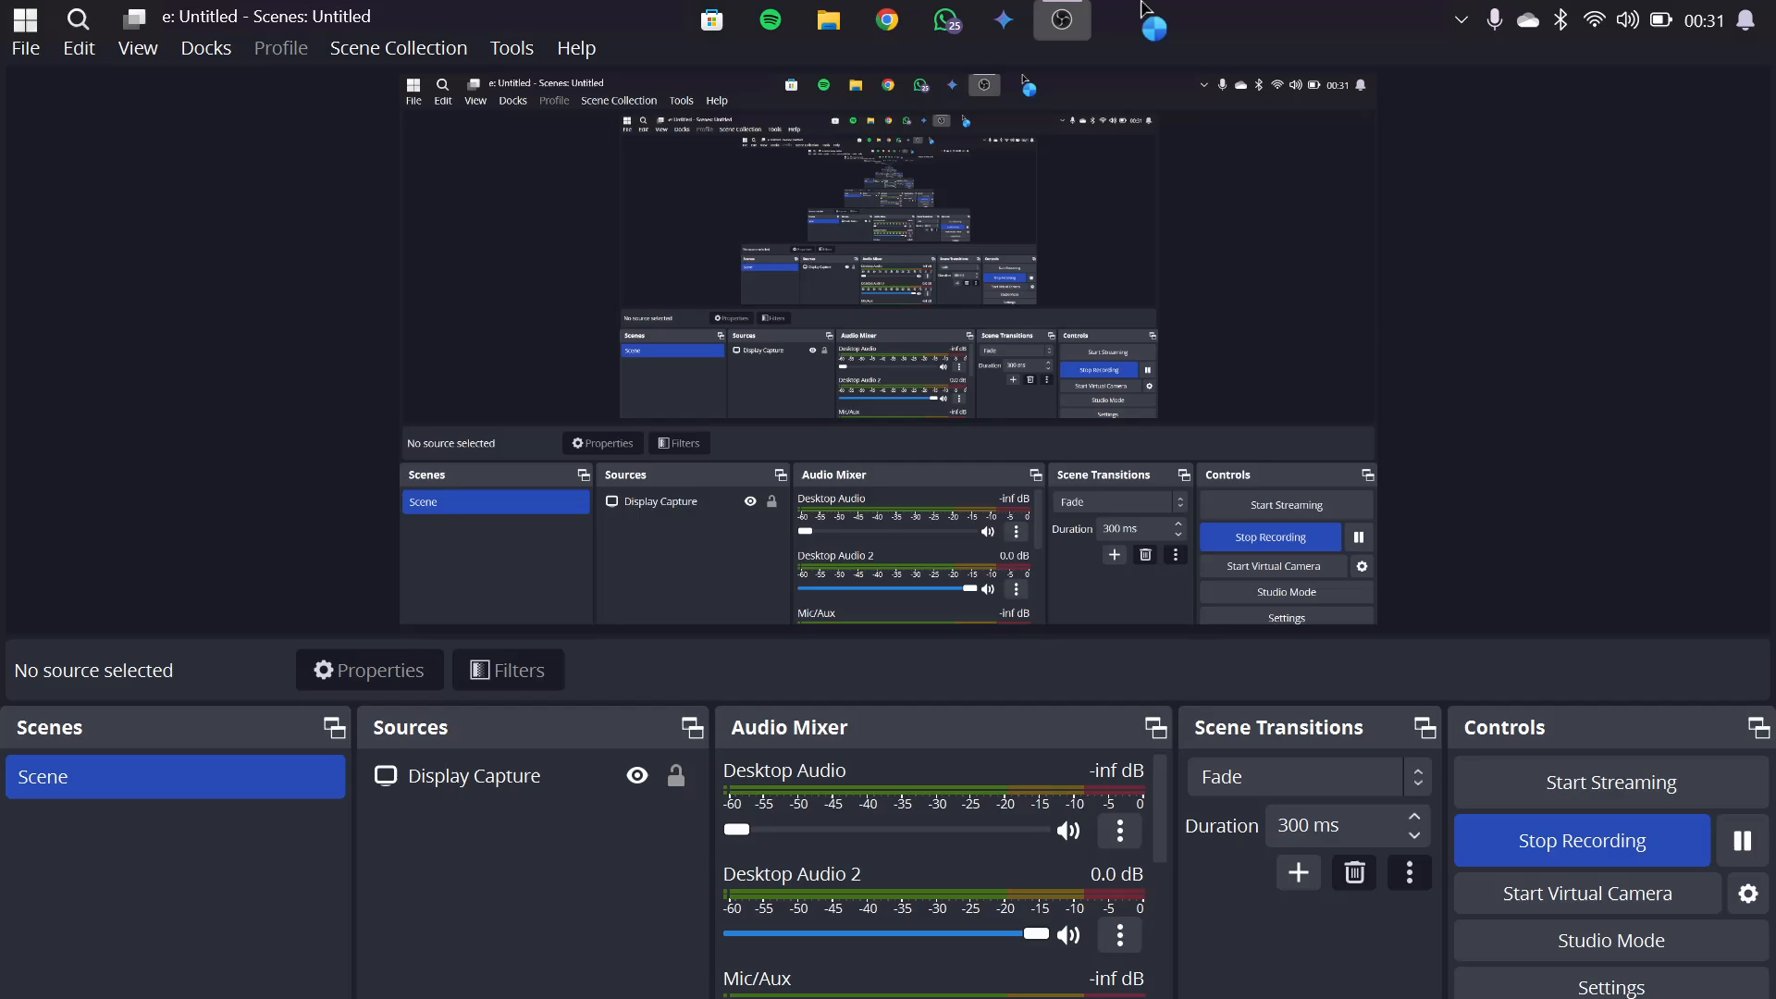
left_click(1063, 21)
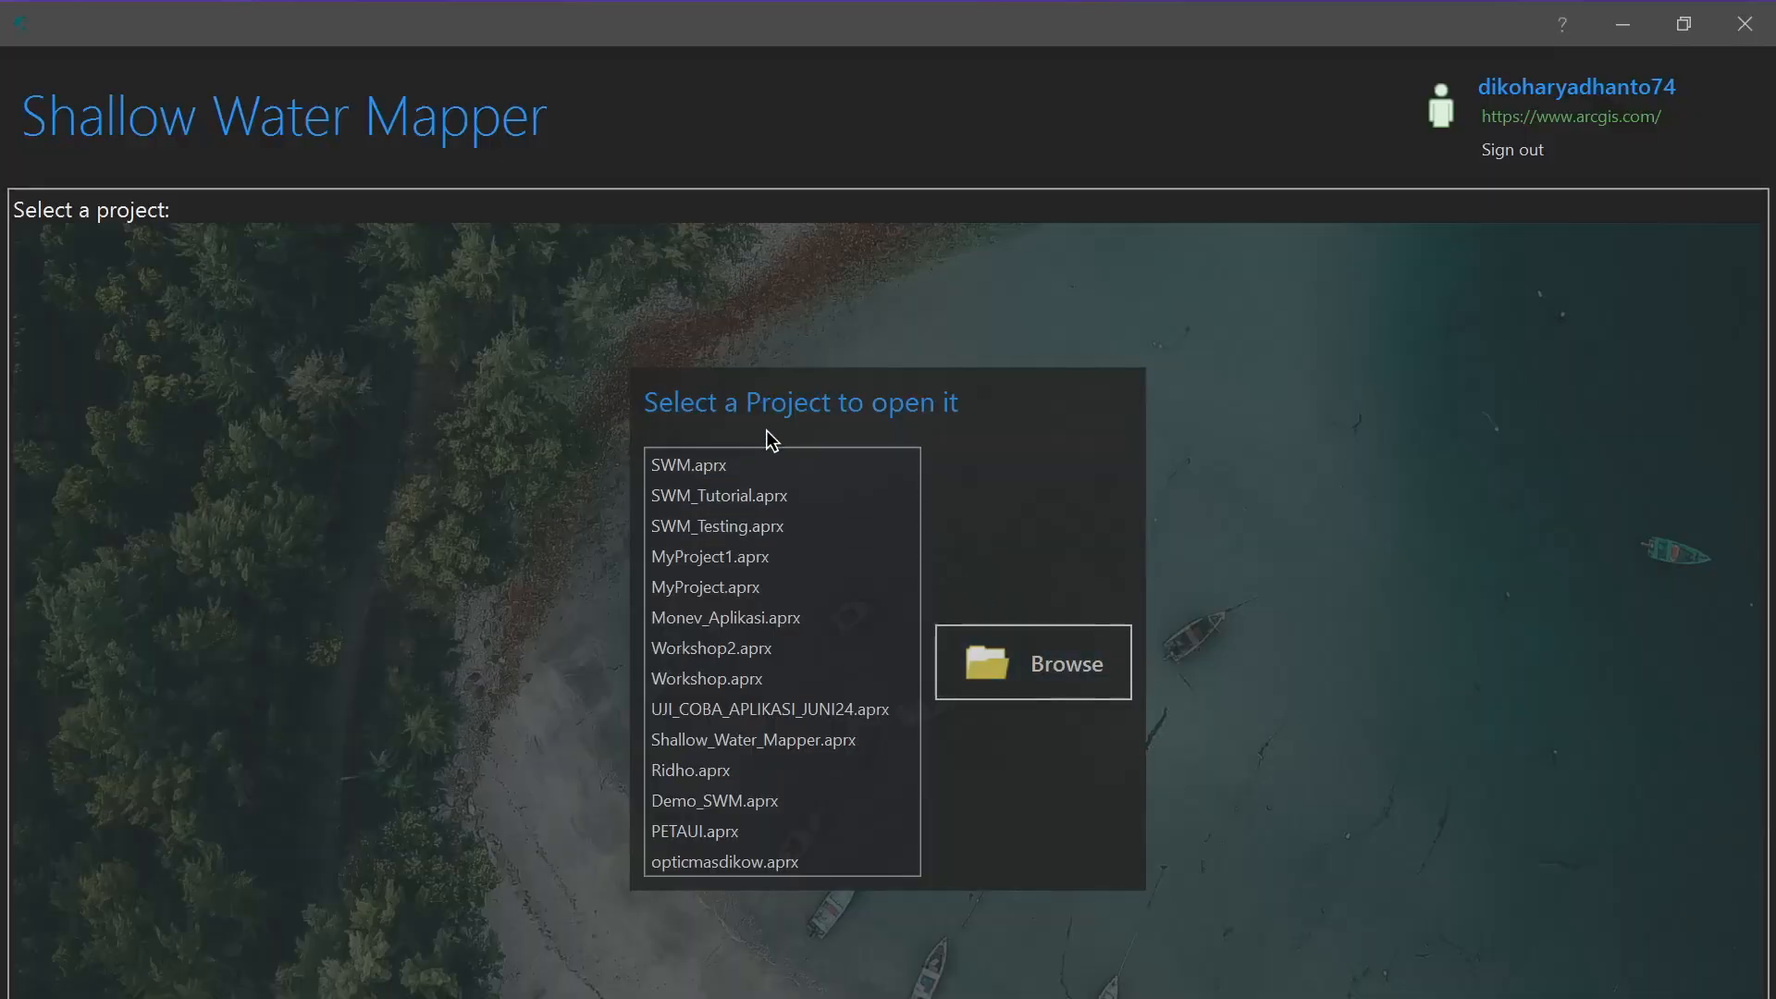
left_click(691, 466)
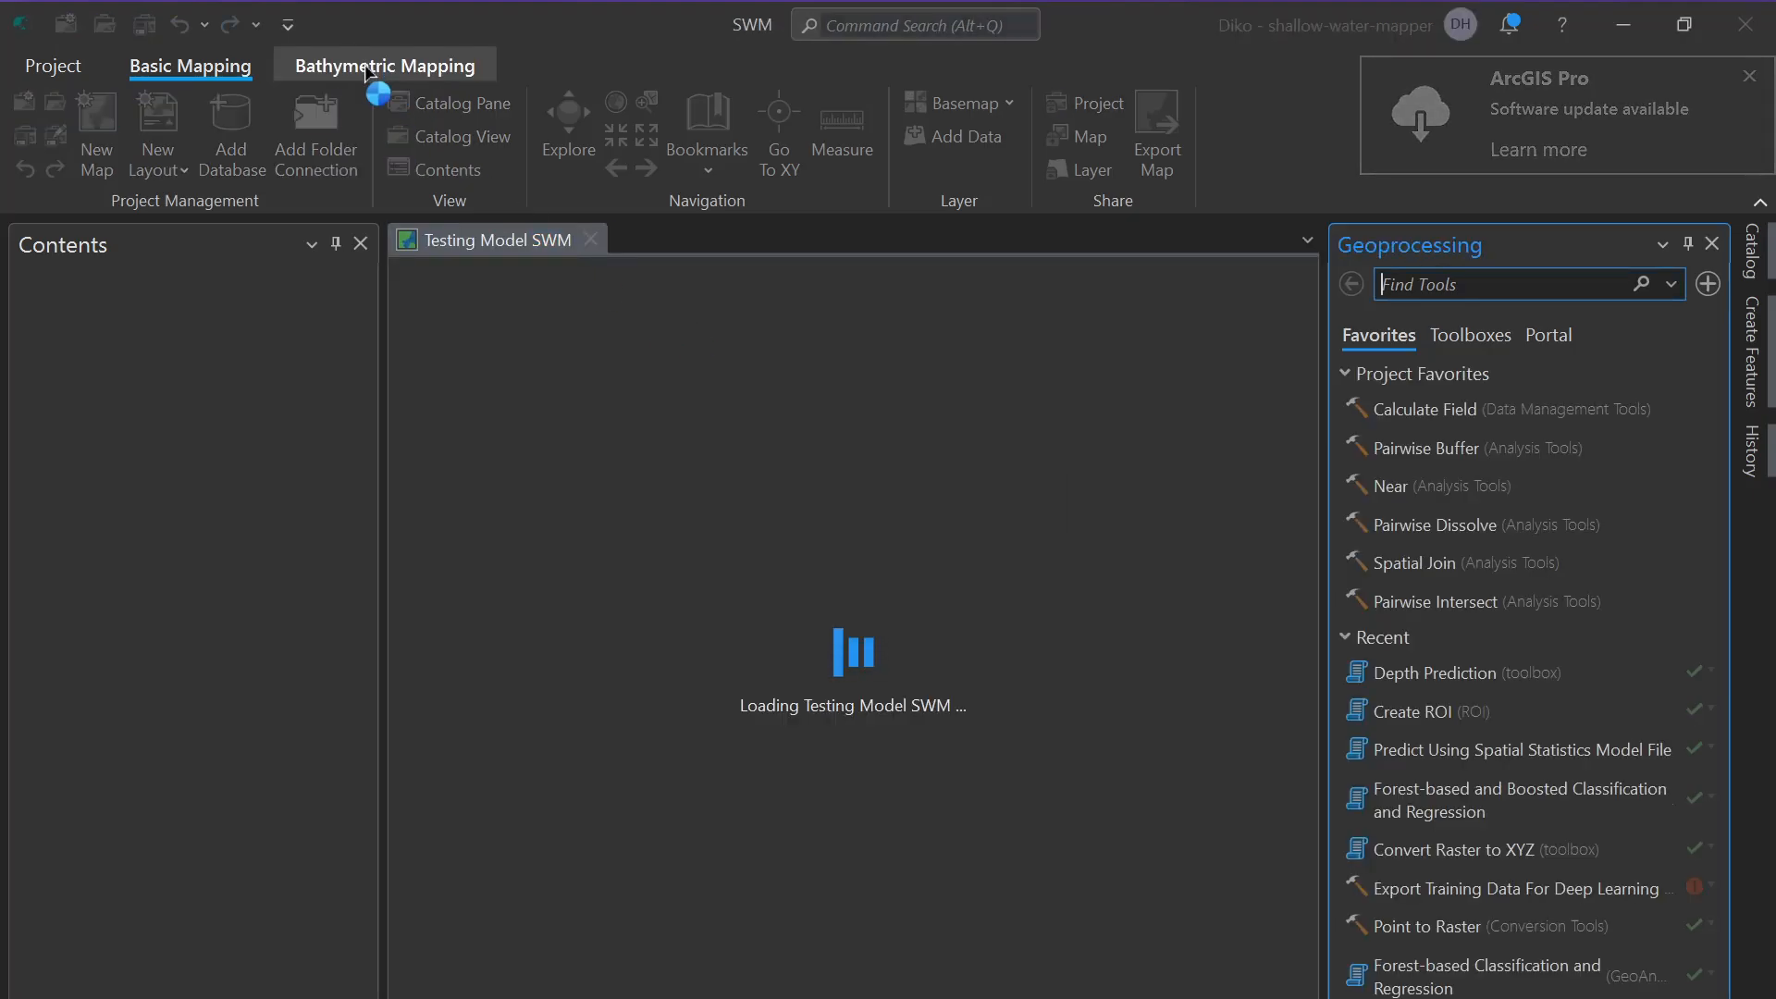
Show the Bathymetric Mapping tools and close the Geoprocessing pane to enlarge the Gili Air map
left_click(367, 69)
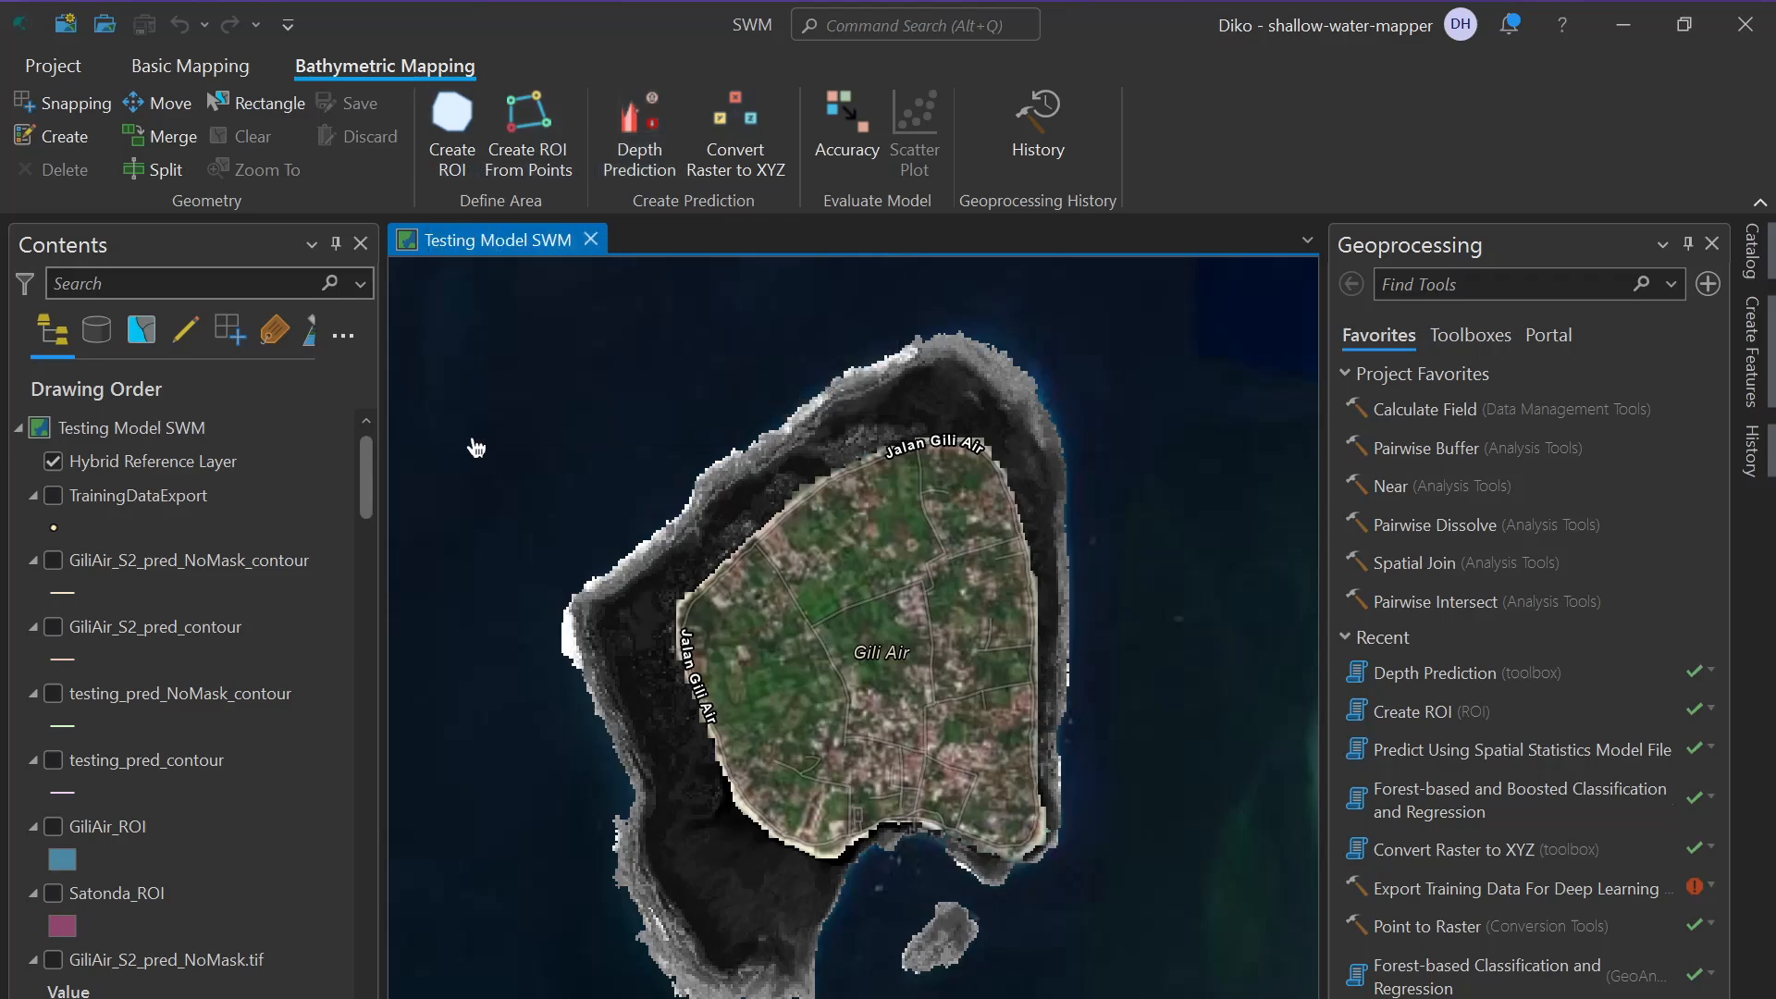
left_click_drag(492, 449, 567, 428)
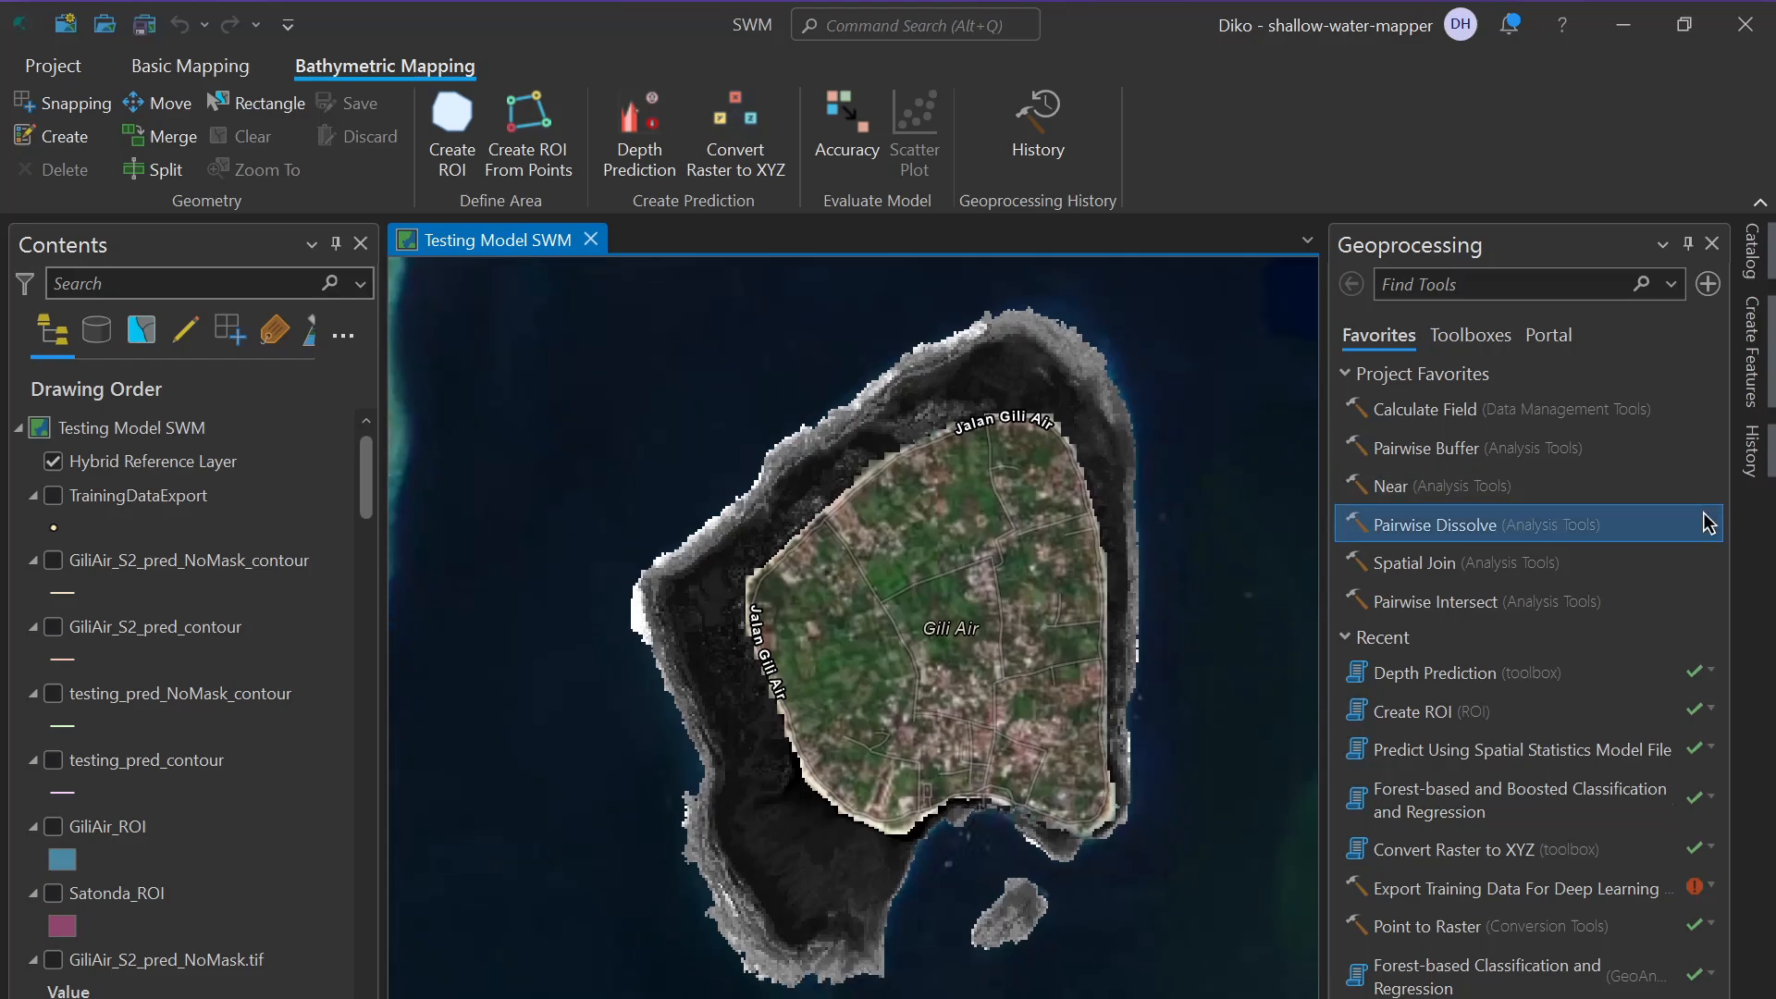
left_click(1712, 243)
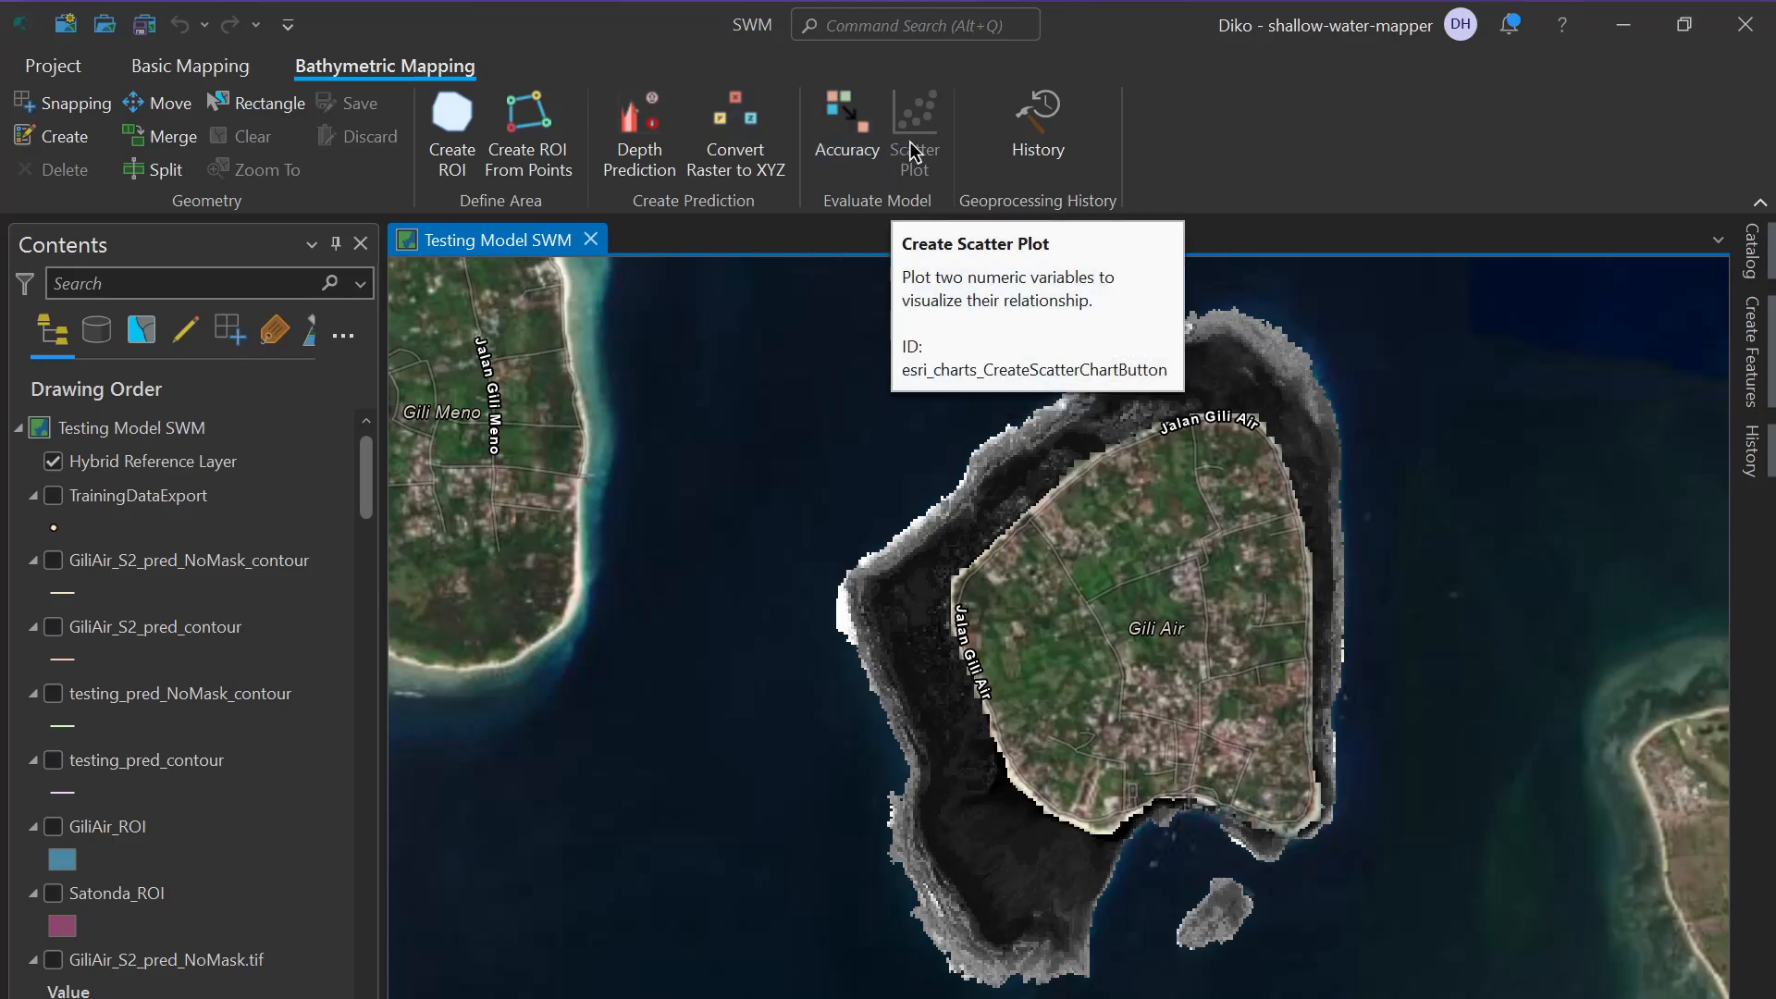
Look over the geoprocessing history of past Depth Prediction and Create ROI runs, and close it
left_click(1040, 145)
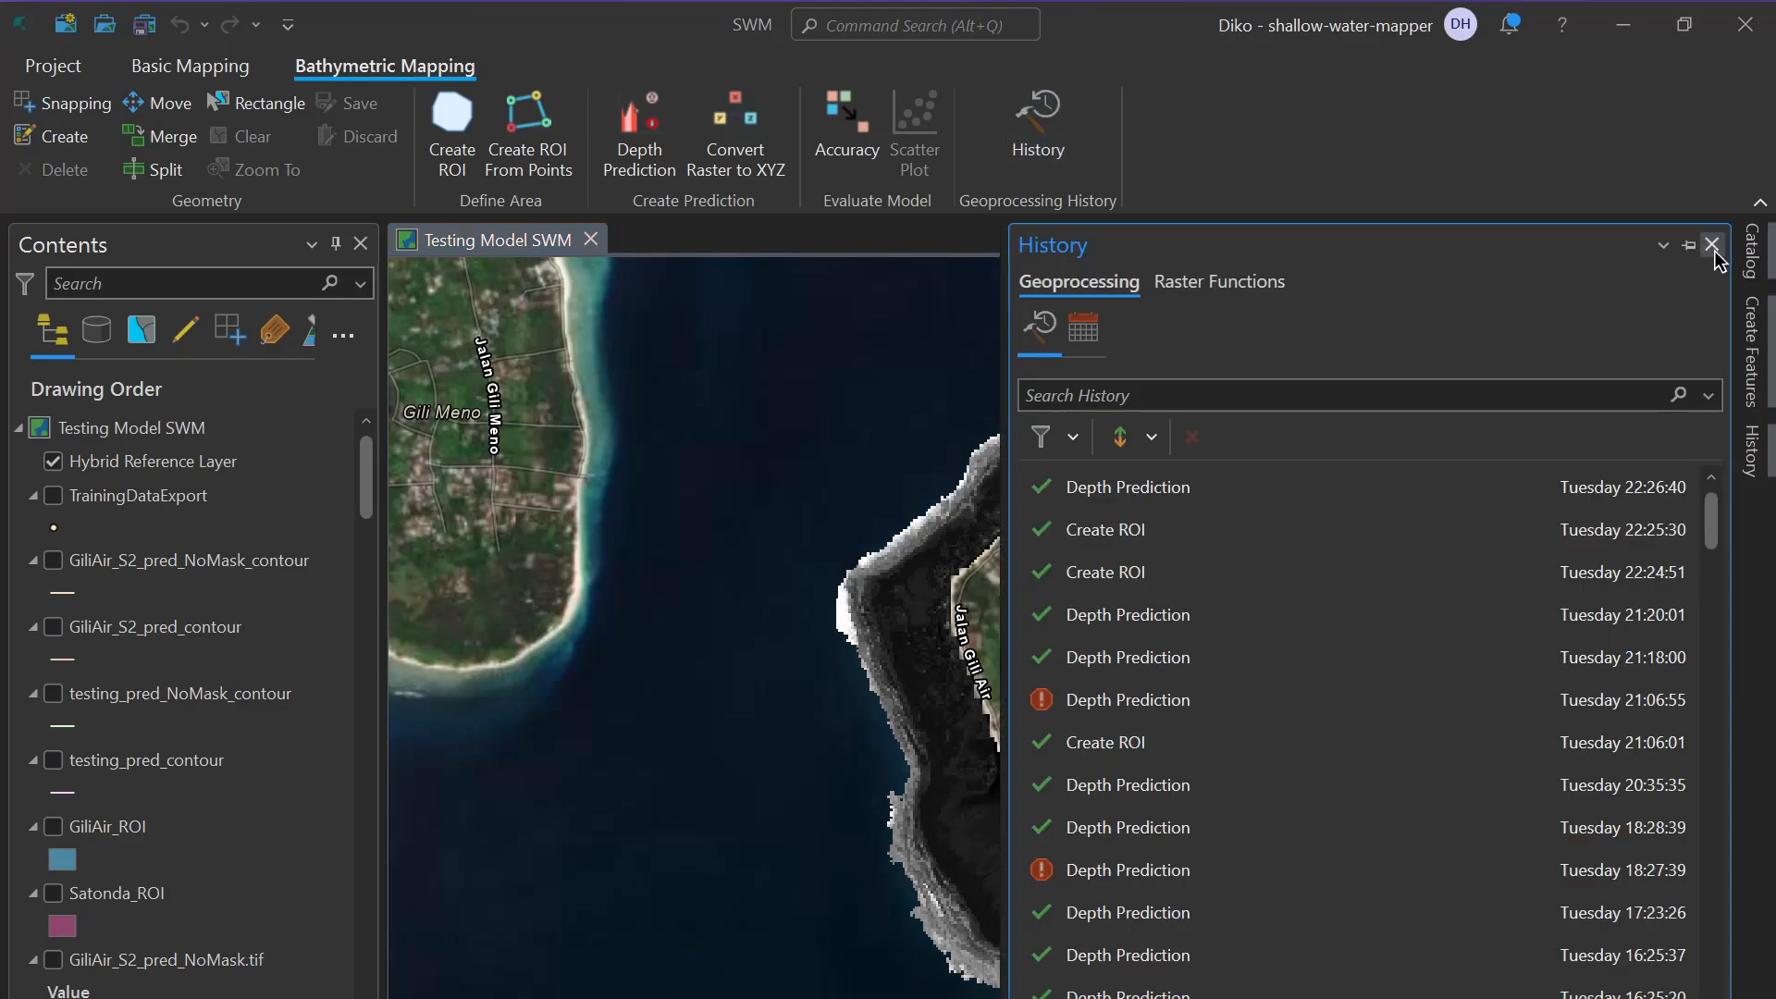
left_click(1712, 244)
left_click_drag(887, 465, 738, 448)
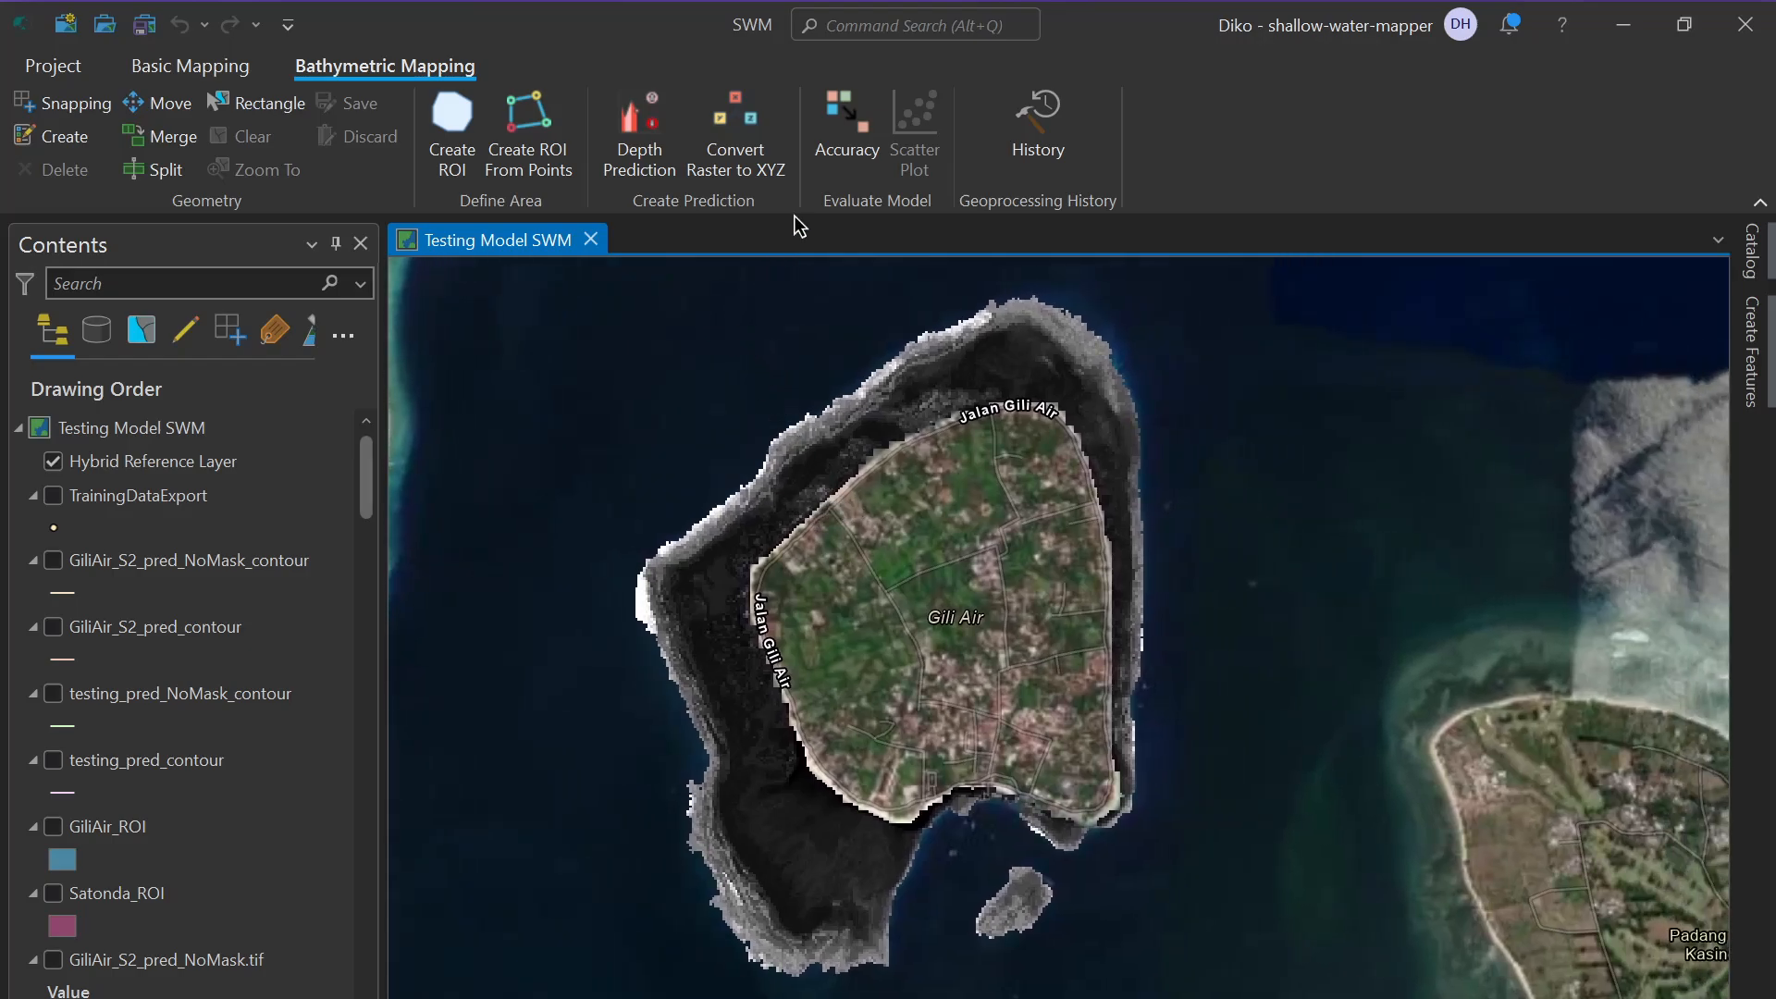
Remove all layers from TrainingDataExport through Pramuka_Koreksi_6Bands.tif from the Testing Model SWM map
left_click(248, 491)
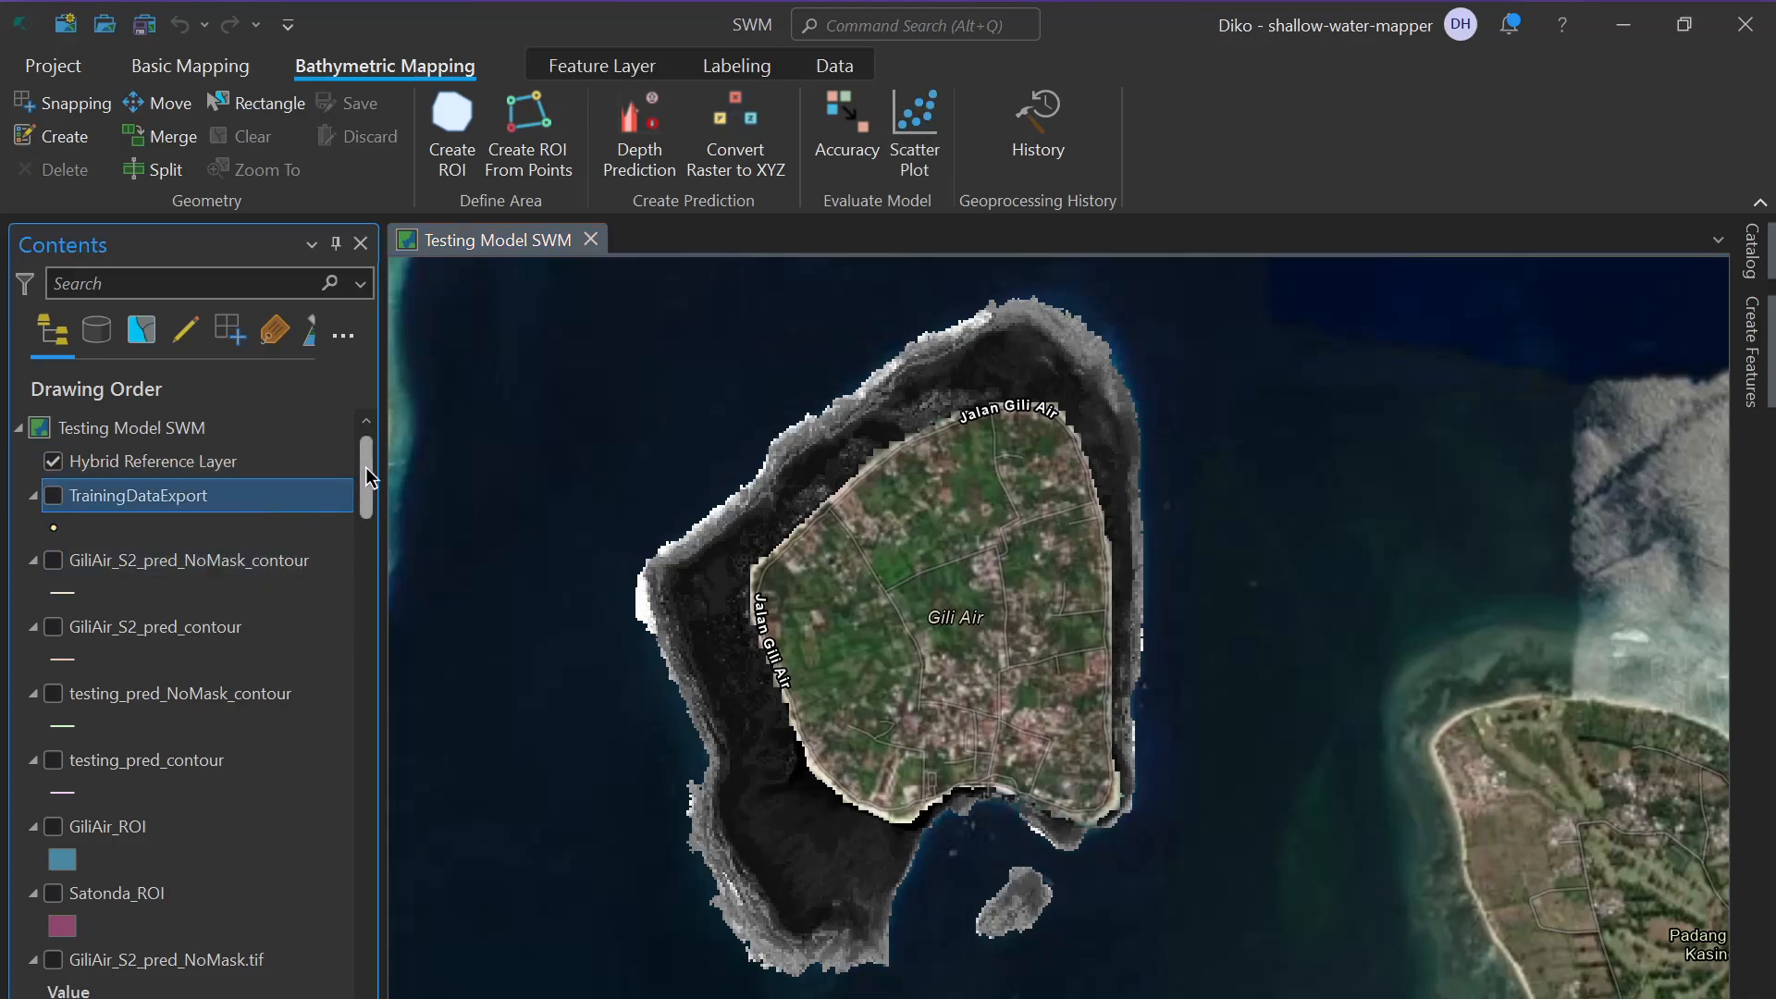
mouse_move(367, 476)
left_mouse_down()
mouse_move(366, 495)
mouse_move(365, 451)
left_mouse_up()
left_click_drag(815, 497, 836, 534)
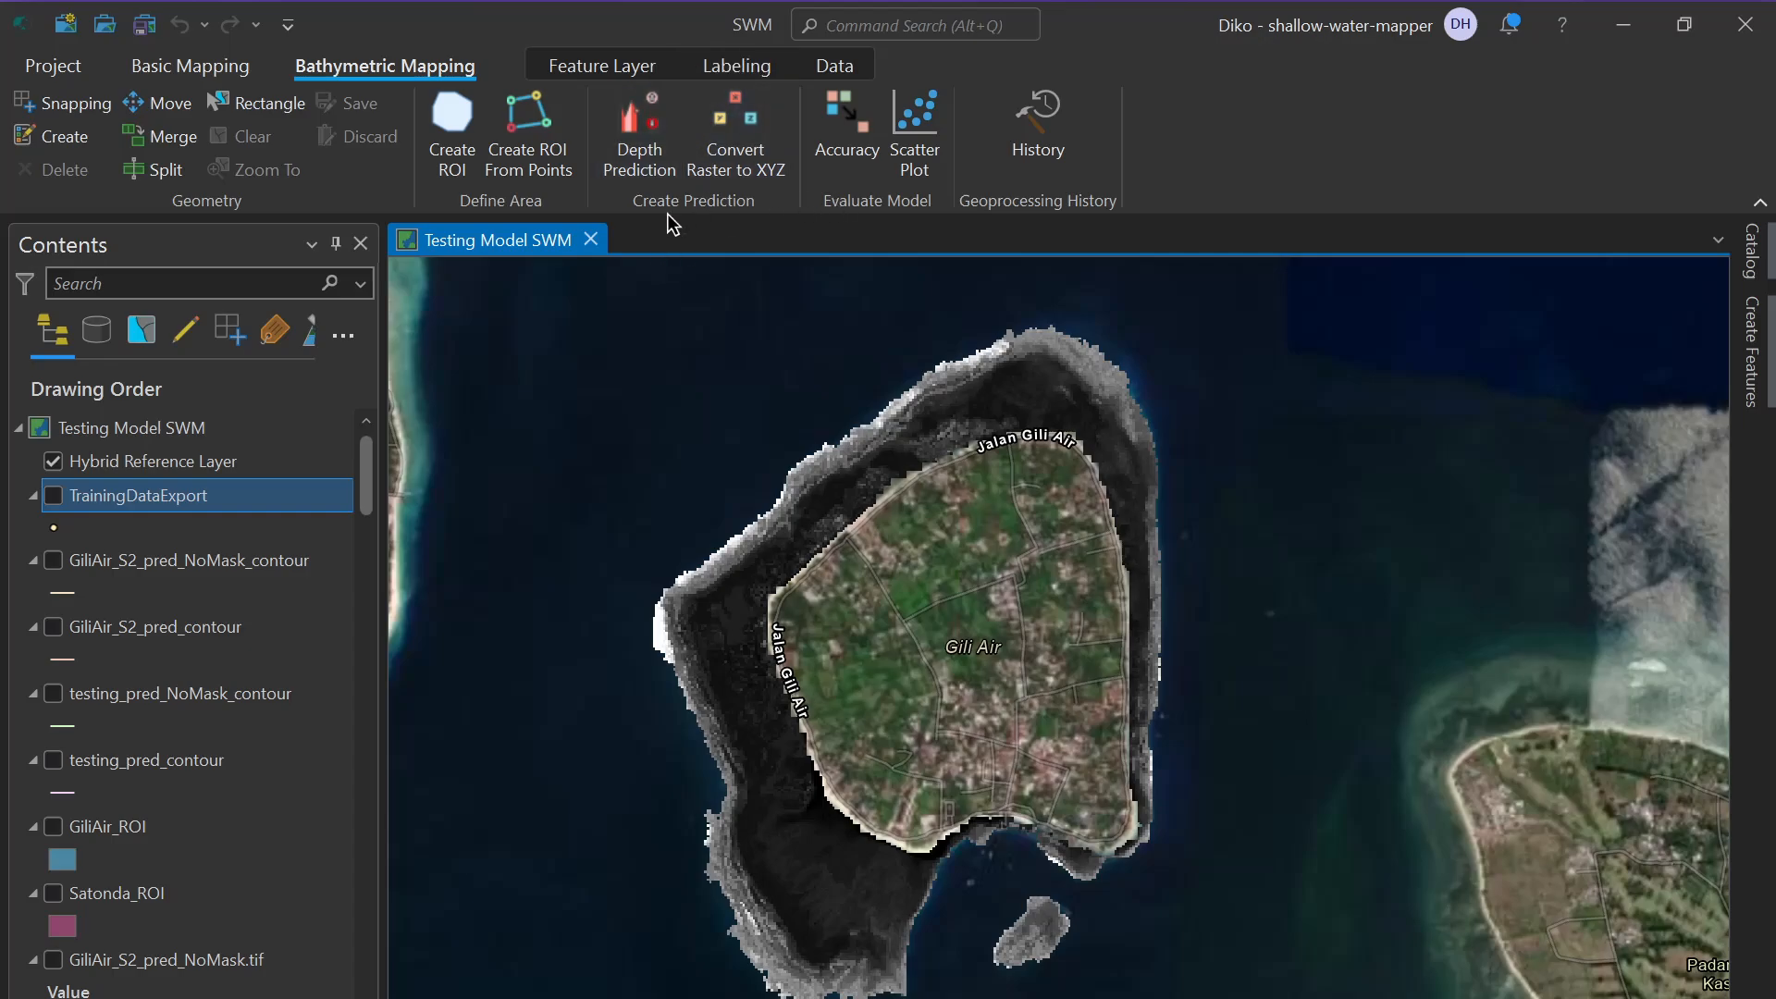
left_click_drag(369, 487, 372, 998)
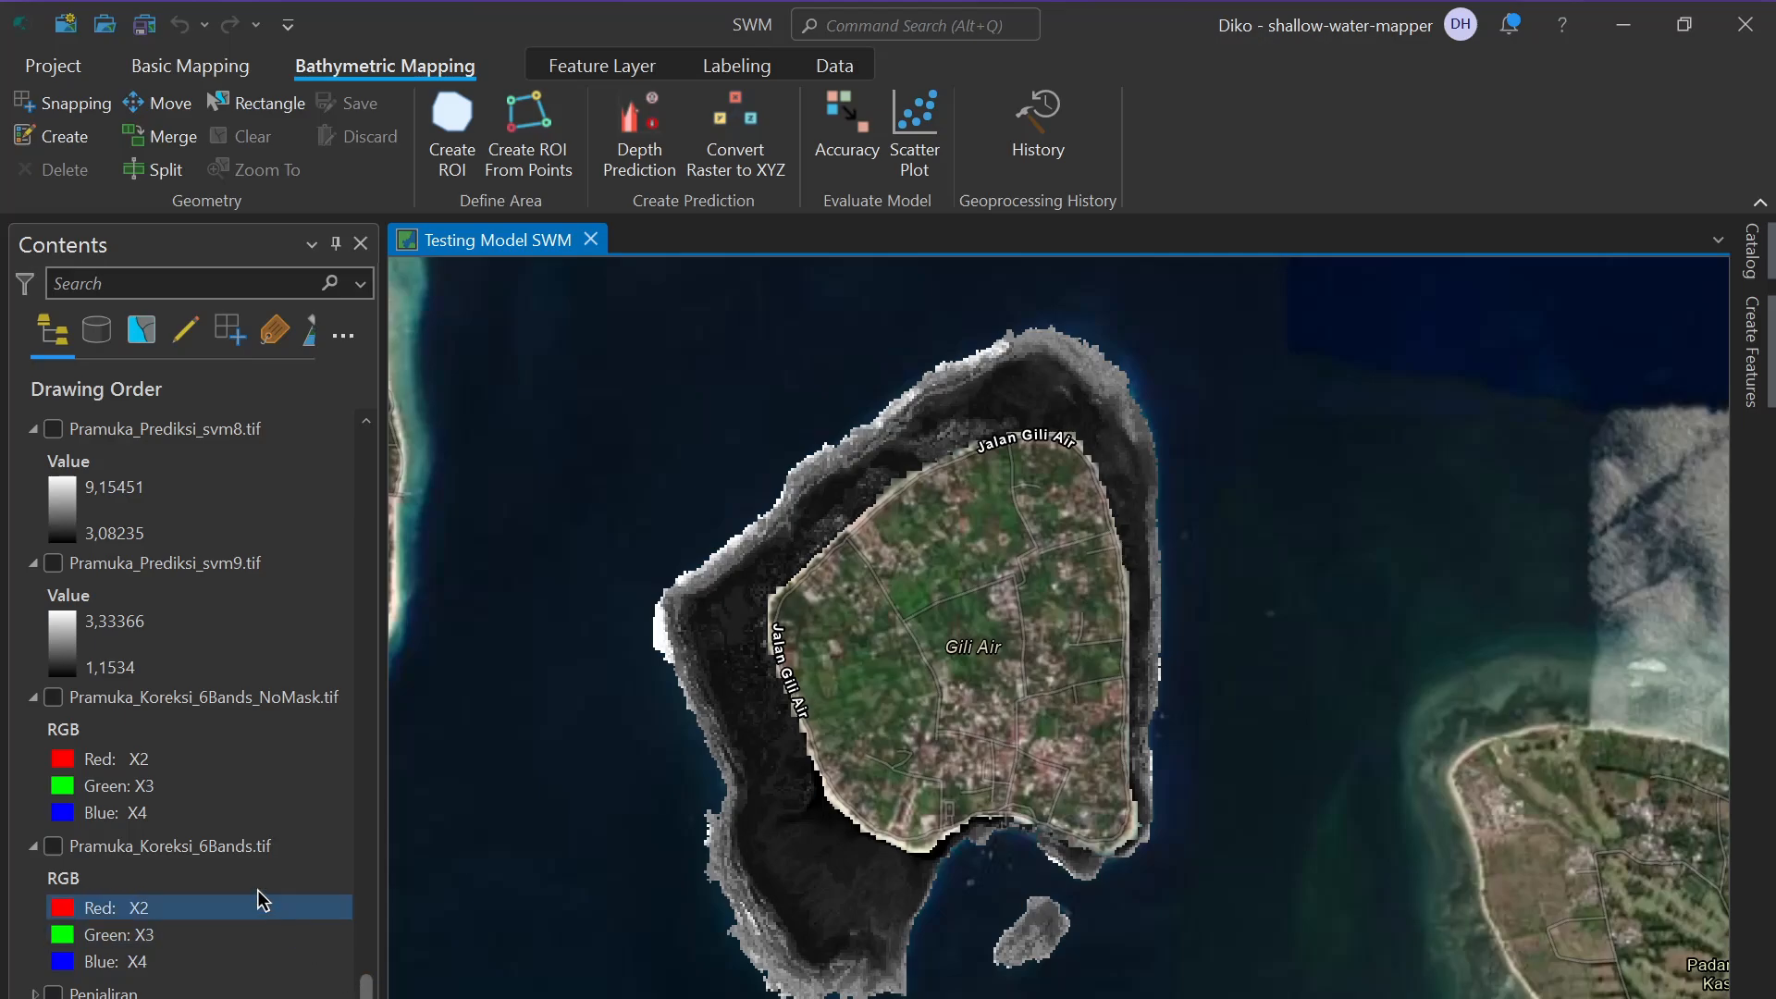
left_click(227, 846, "shift")
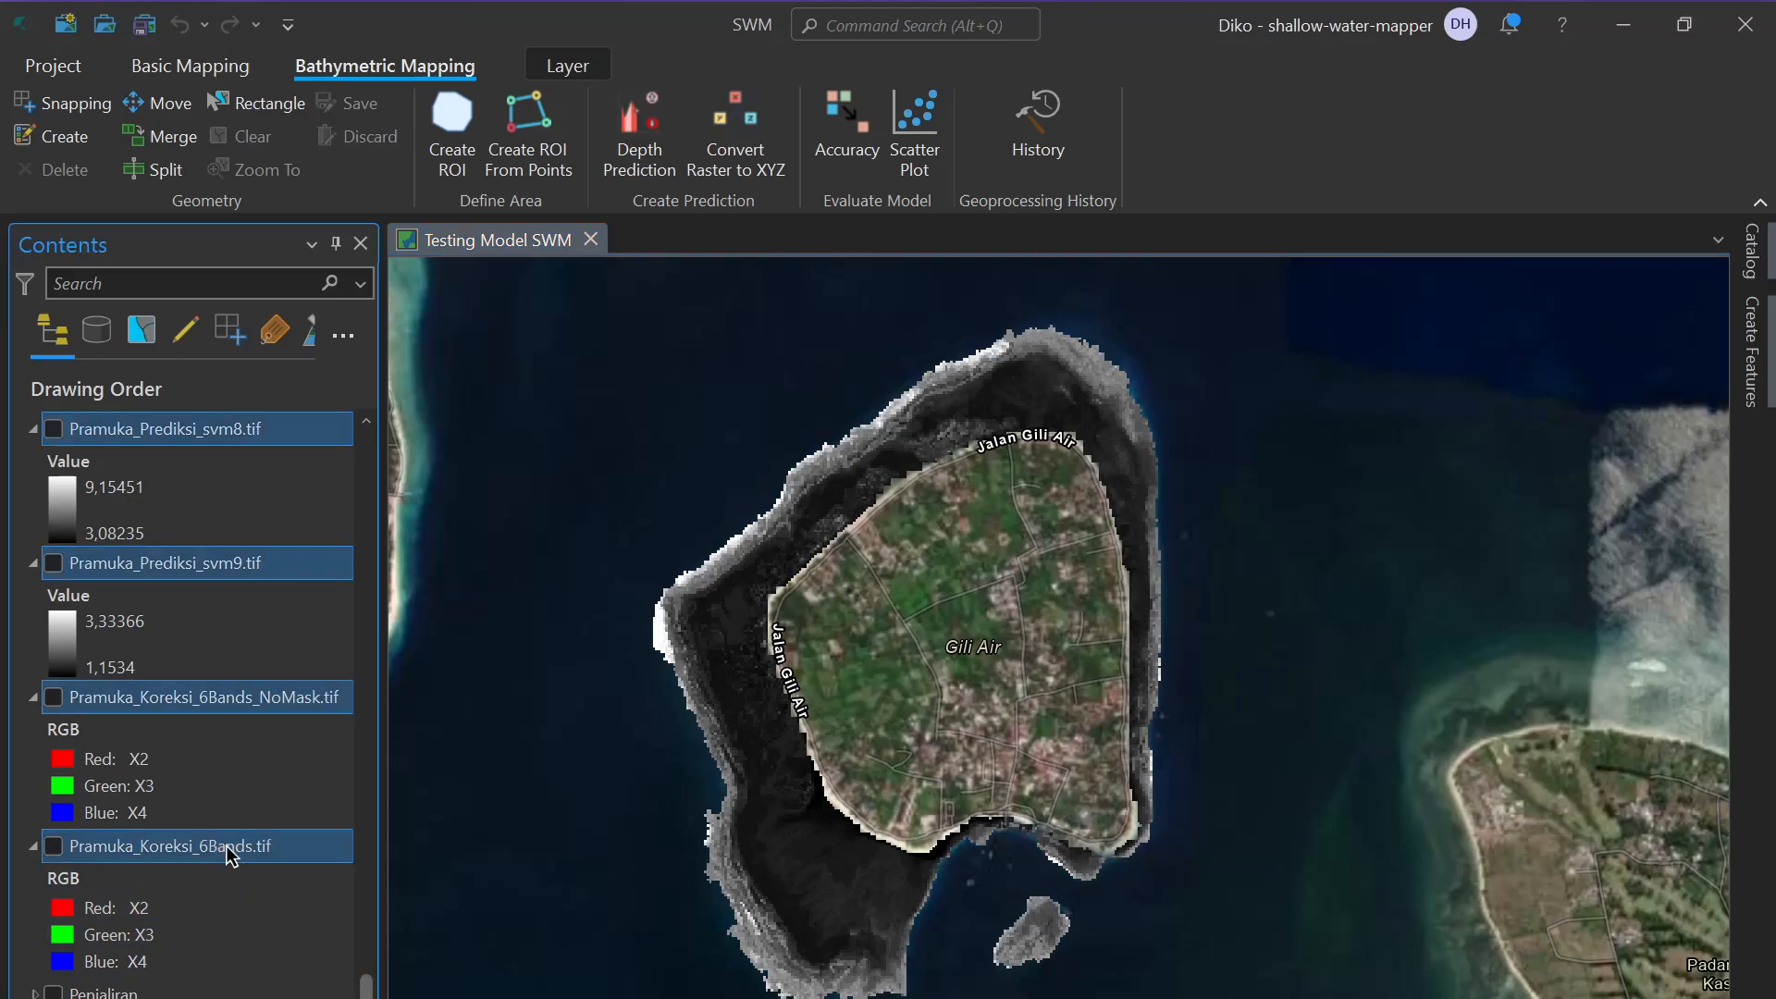
key("Delete")
mouse_move(570, 659)
left_mouse_down()
mouse_move(592, 692)
mouse_move(569, 641)
left_mouse_up()
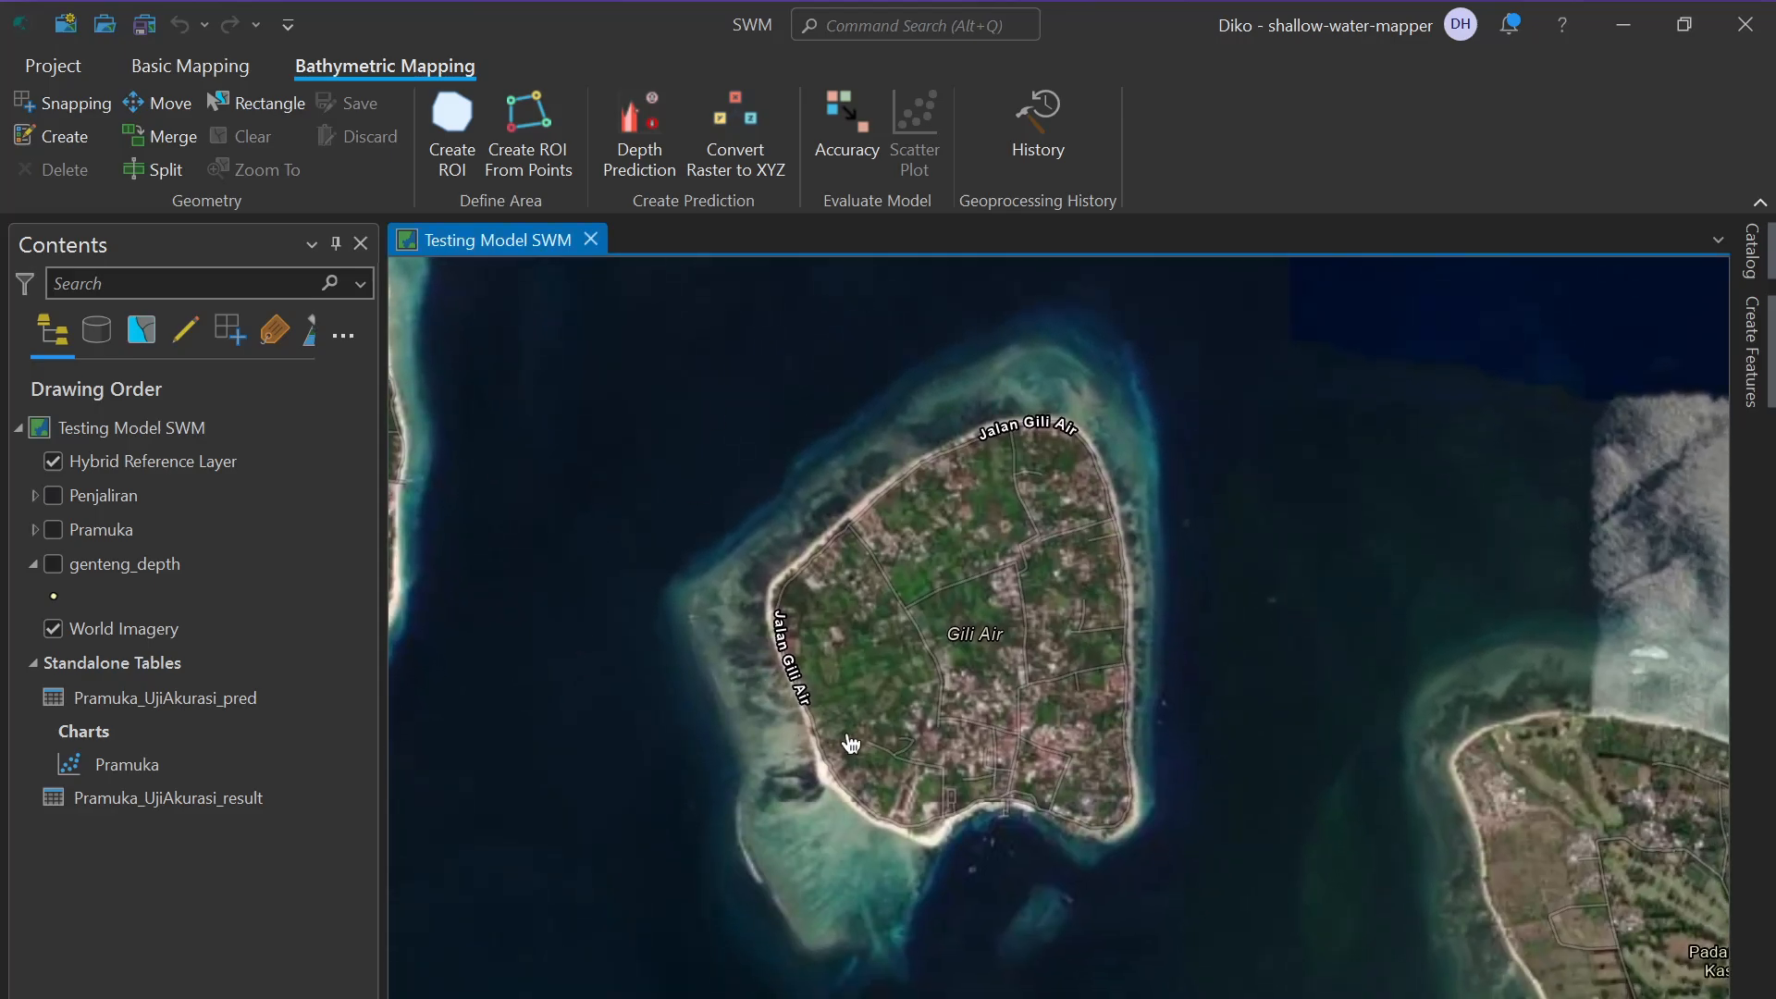
Start the Create ROI tool and set its output location to the Gili_Air folder inside SWM's Output folder
left_click(429, 135)
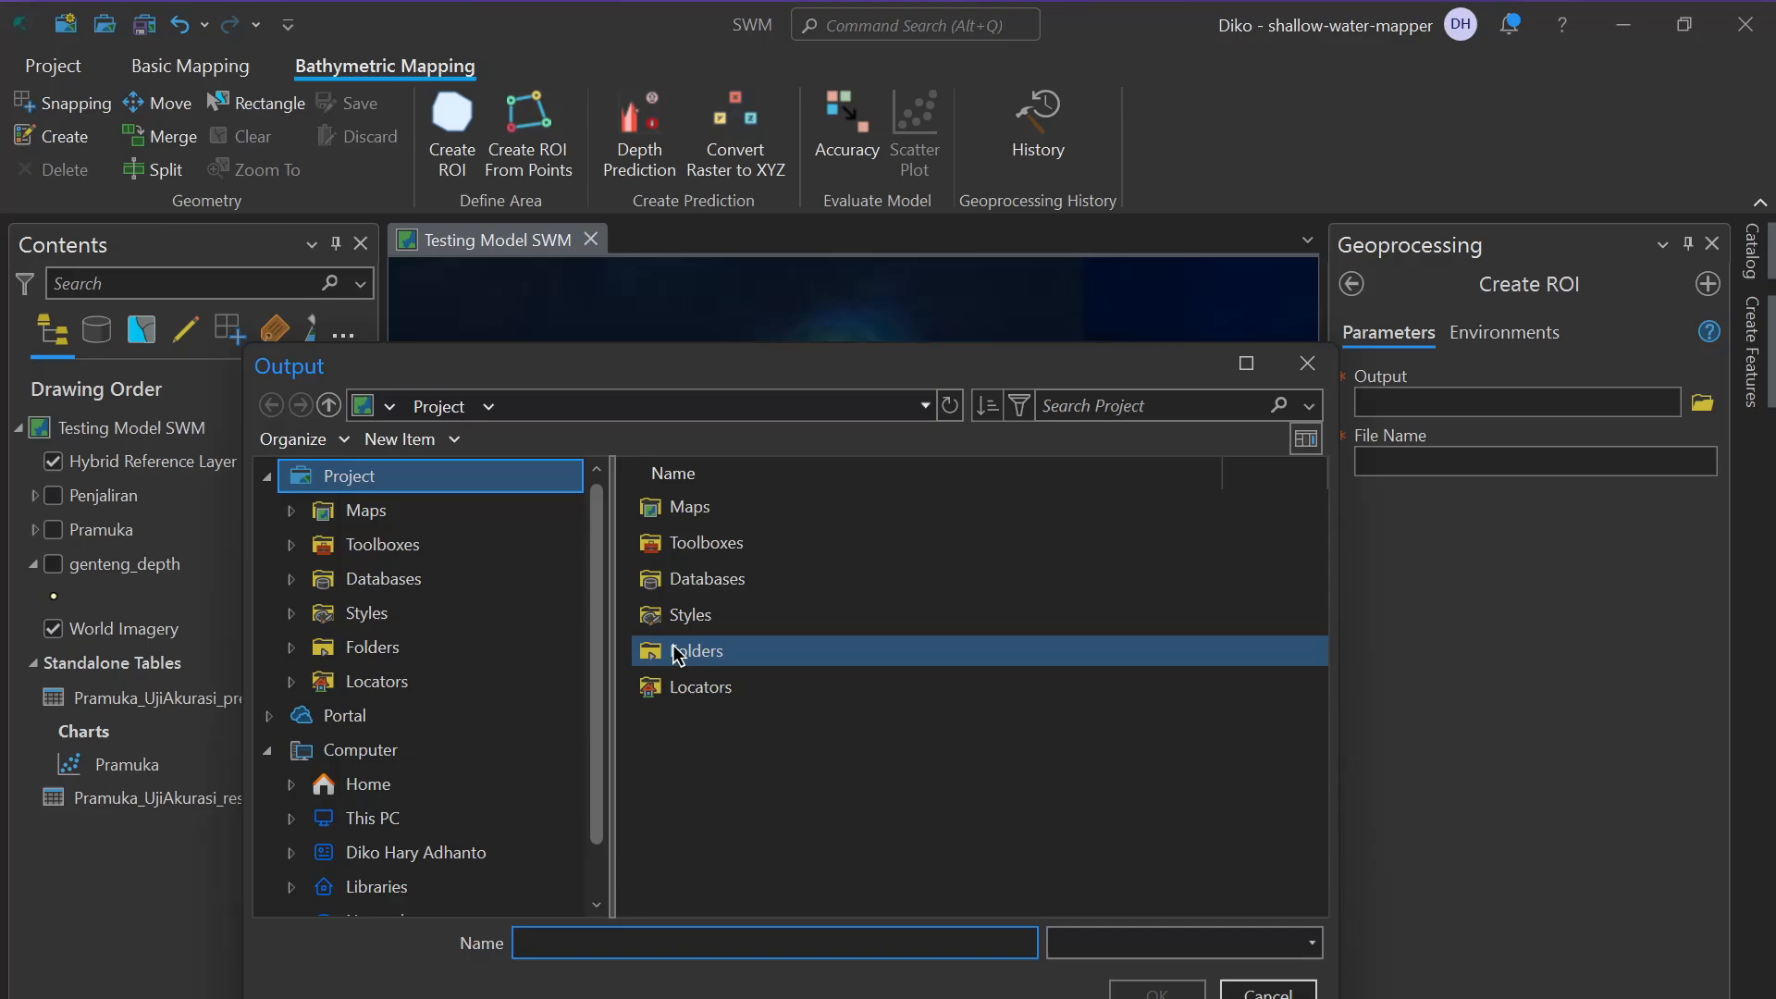
double_click(678, 654)
double_click(687, 589)
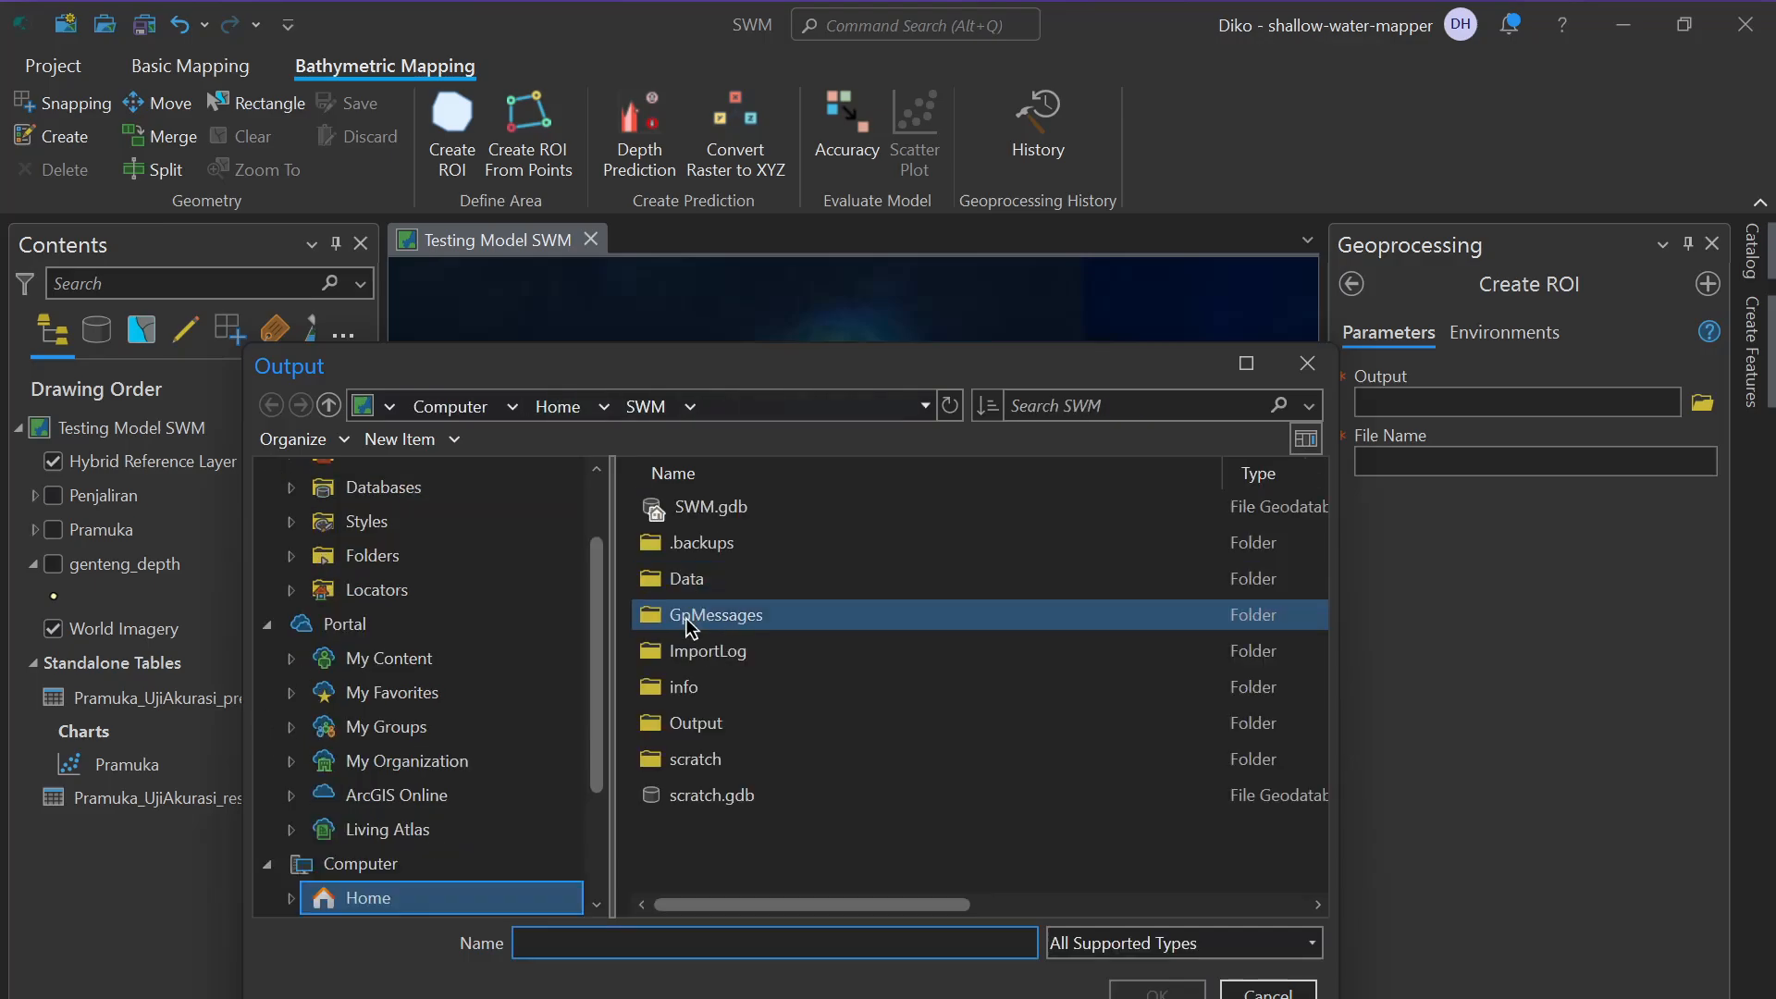
double_click(696, 723)
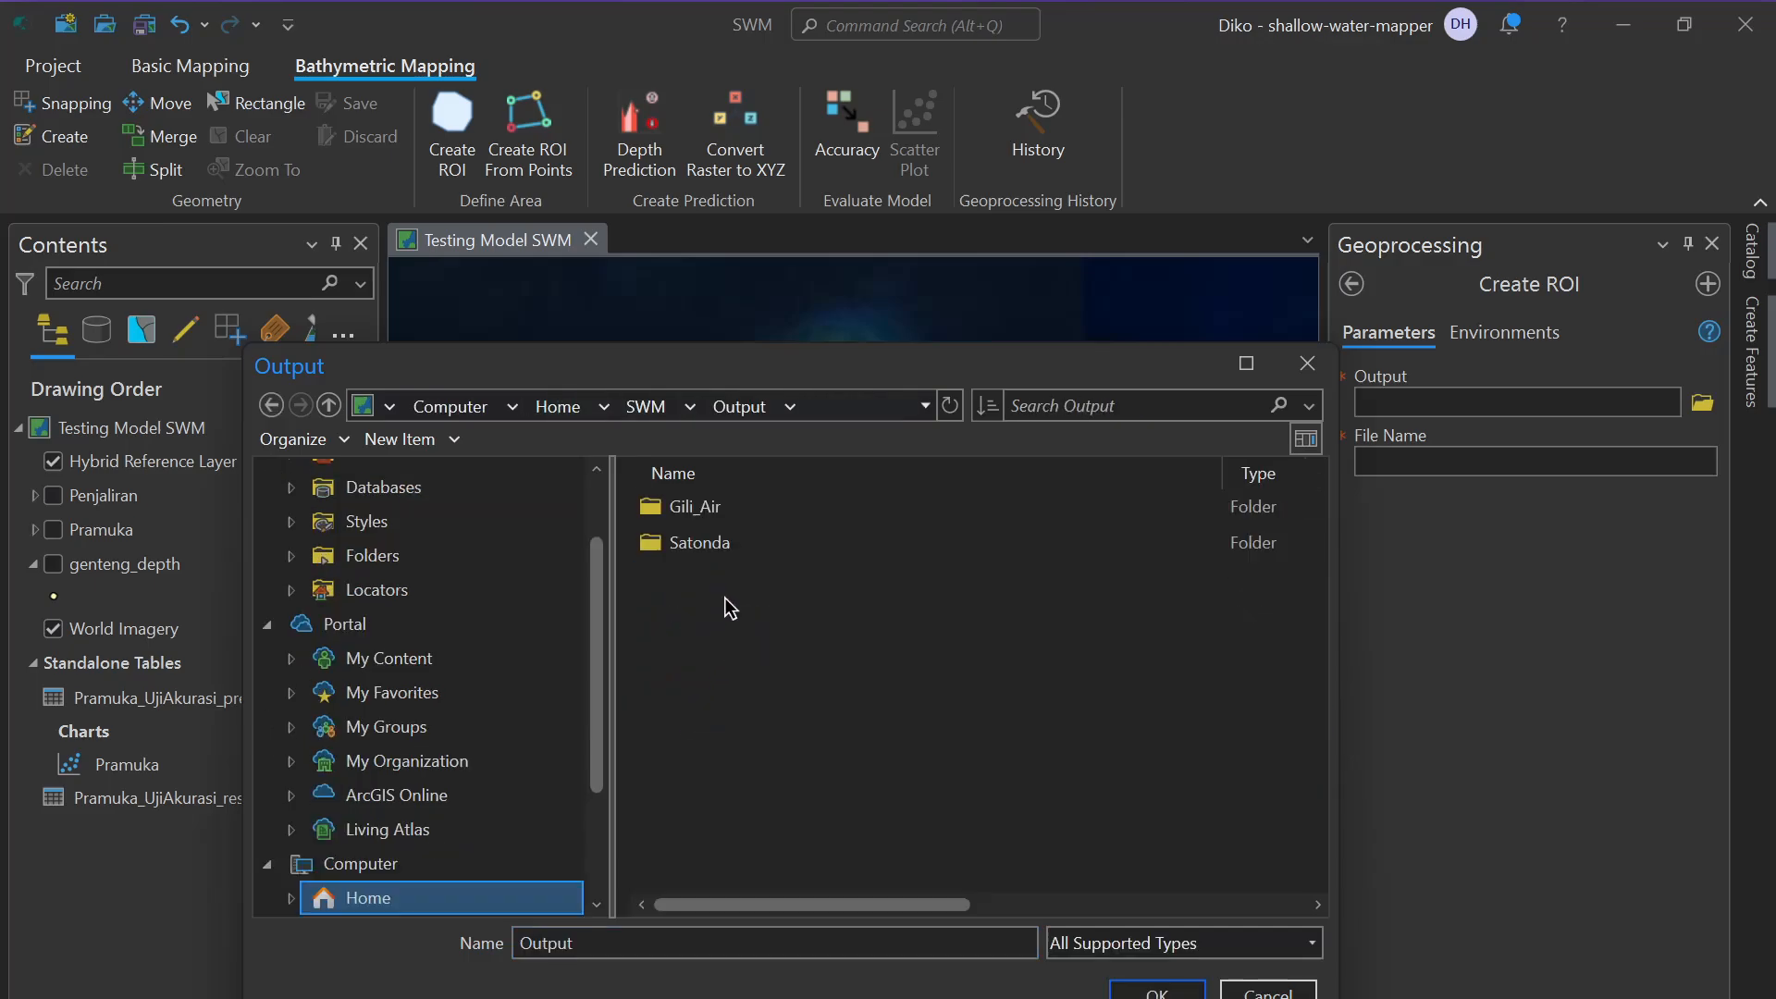
double_click(694, 507)
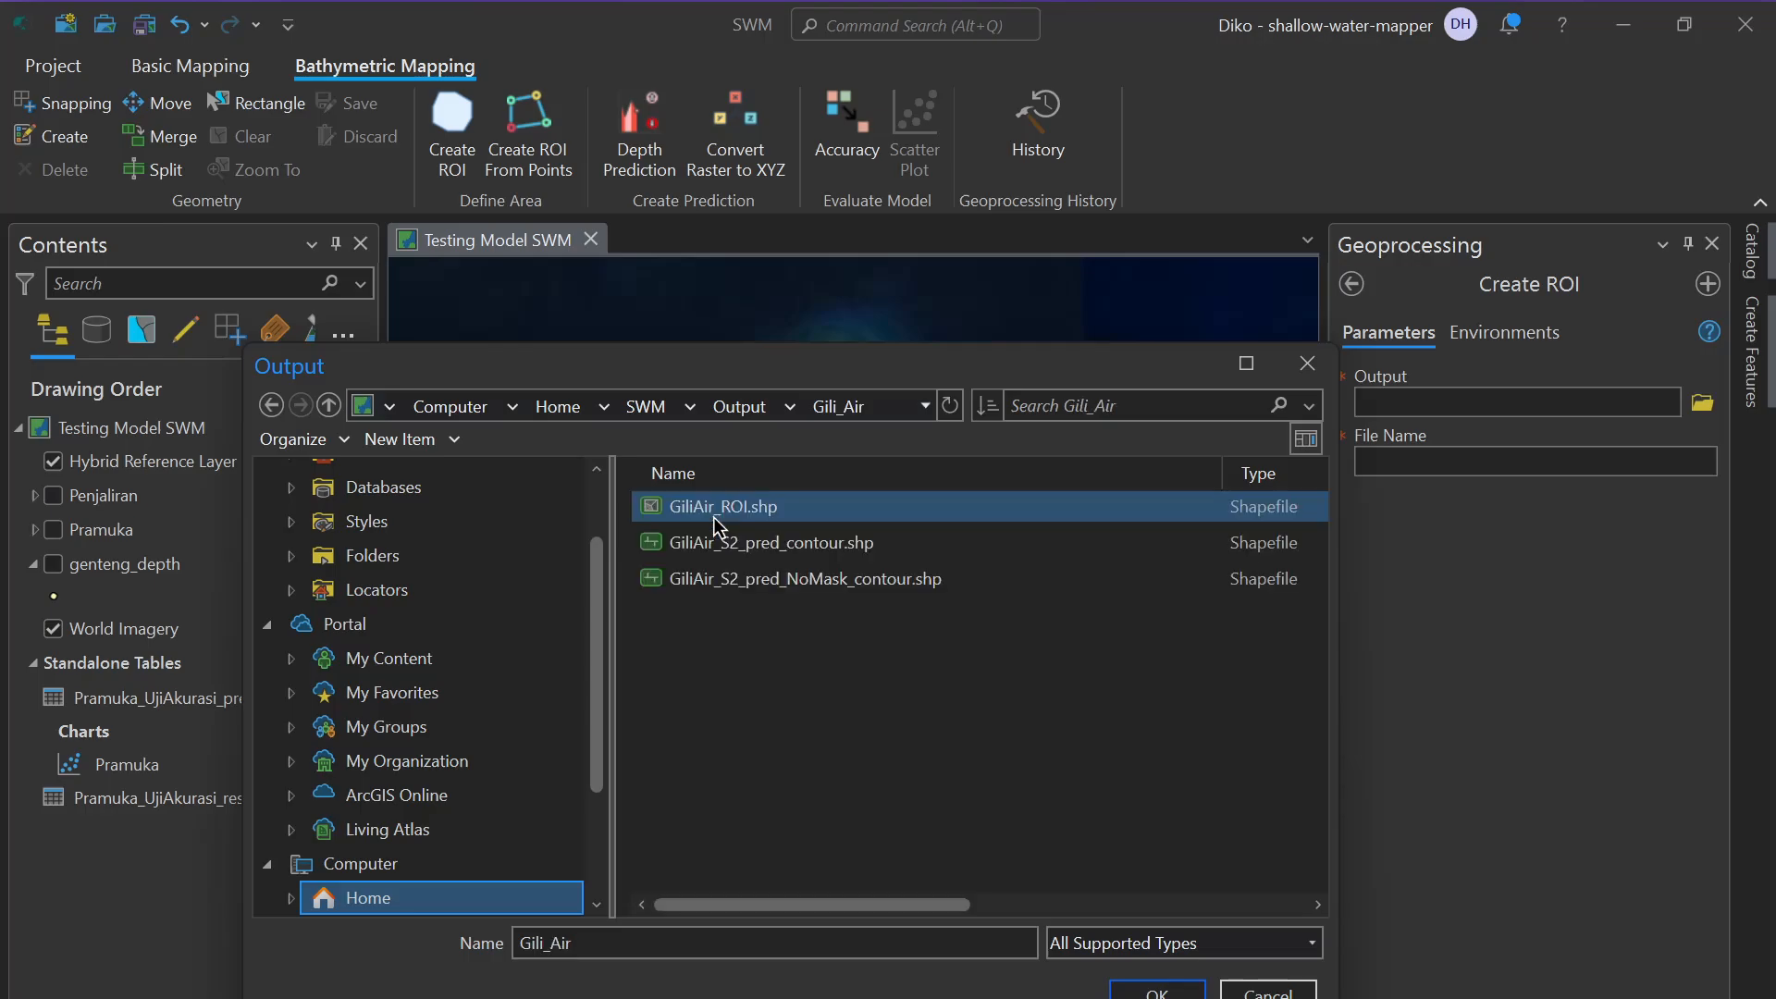
left_click(1137, 992)
Name the ROI file GiliAir_ROI and run the tool to add the empty ROI layer to the map
left_click(1469, 464)
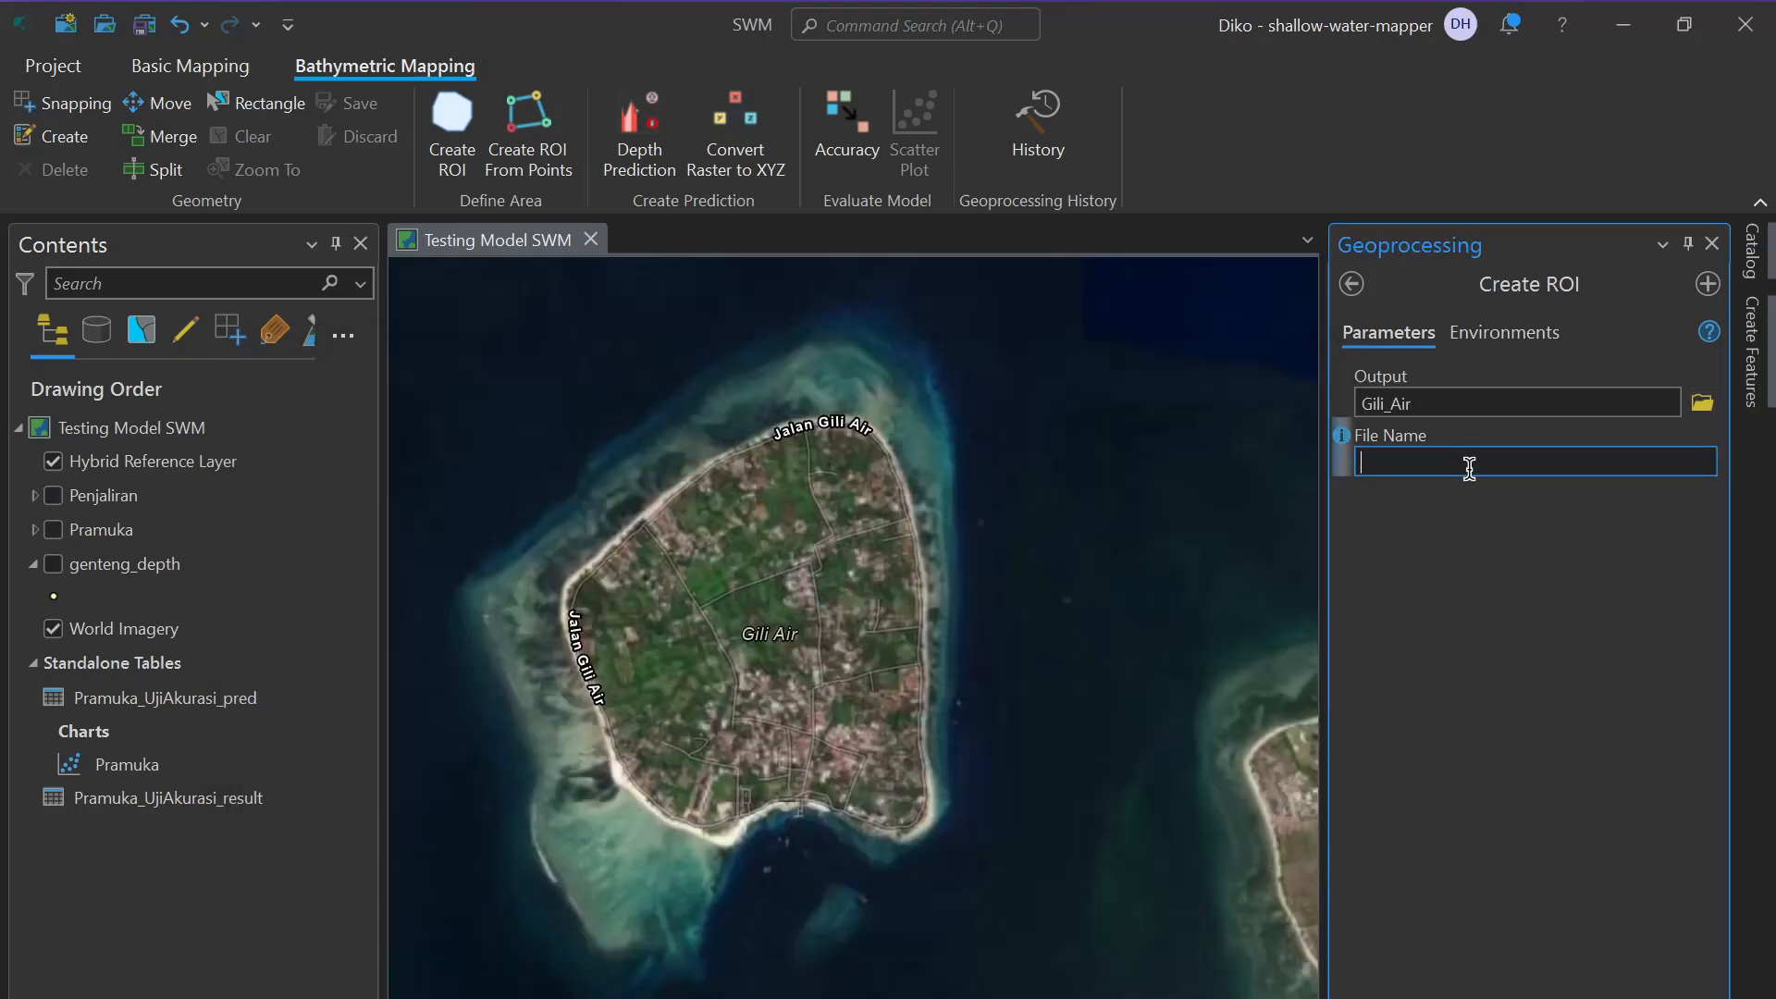
type("GiliAir_ROI")
left_click(1498, 994)
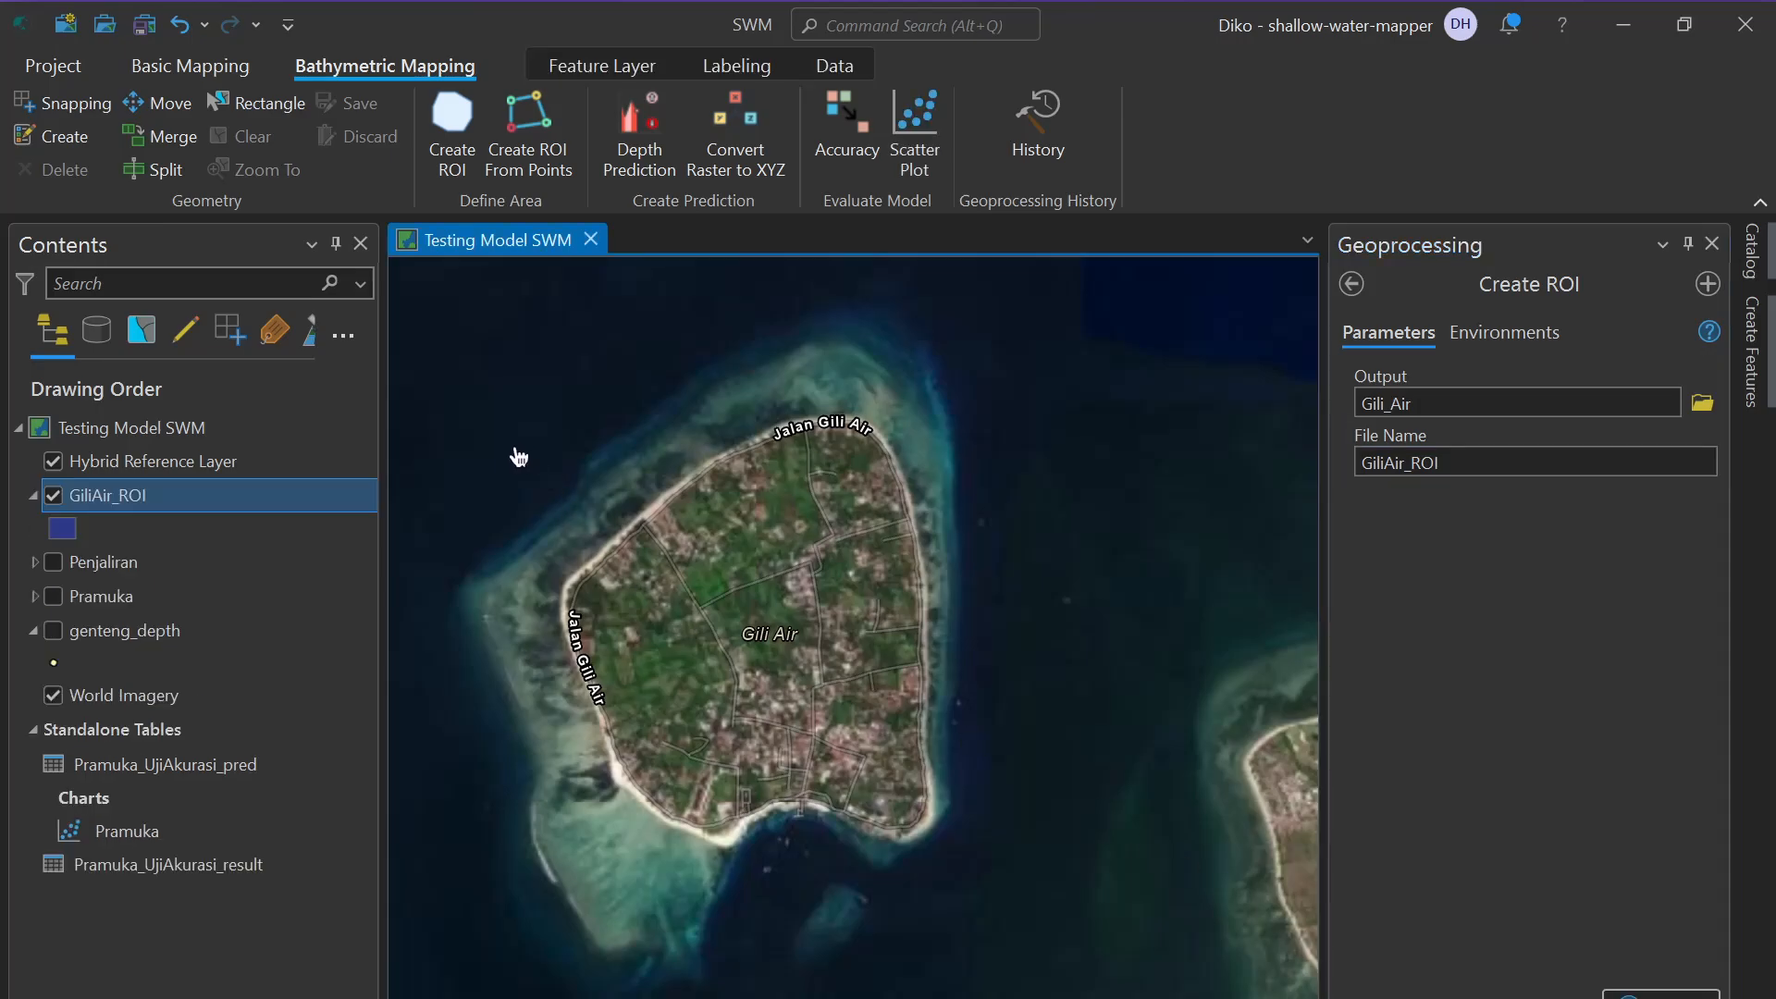
left_click_drag(516, 455, 631, 454)
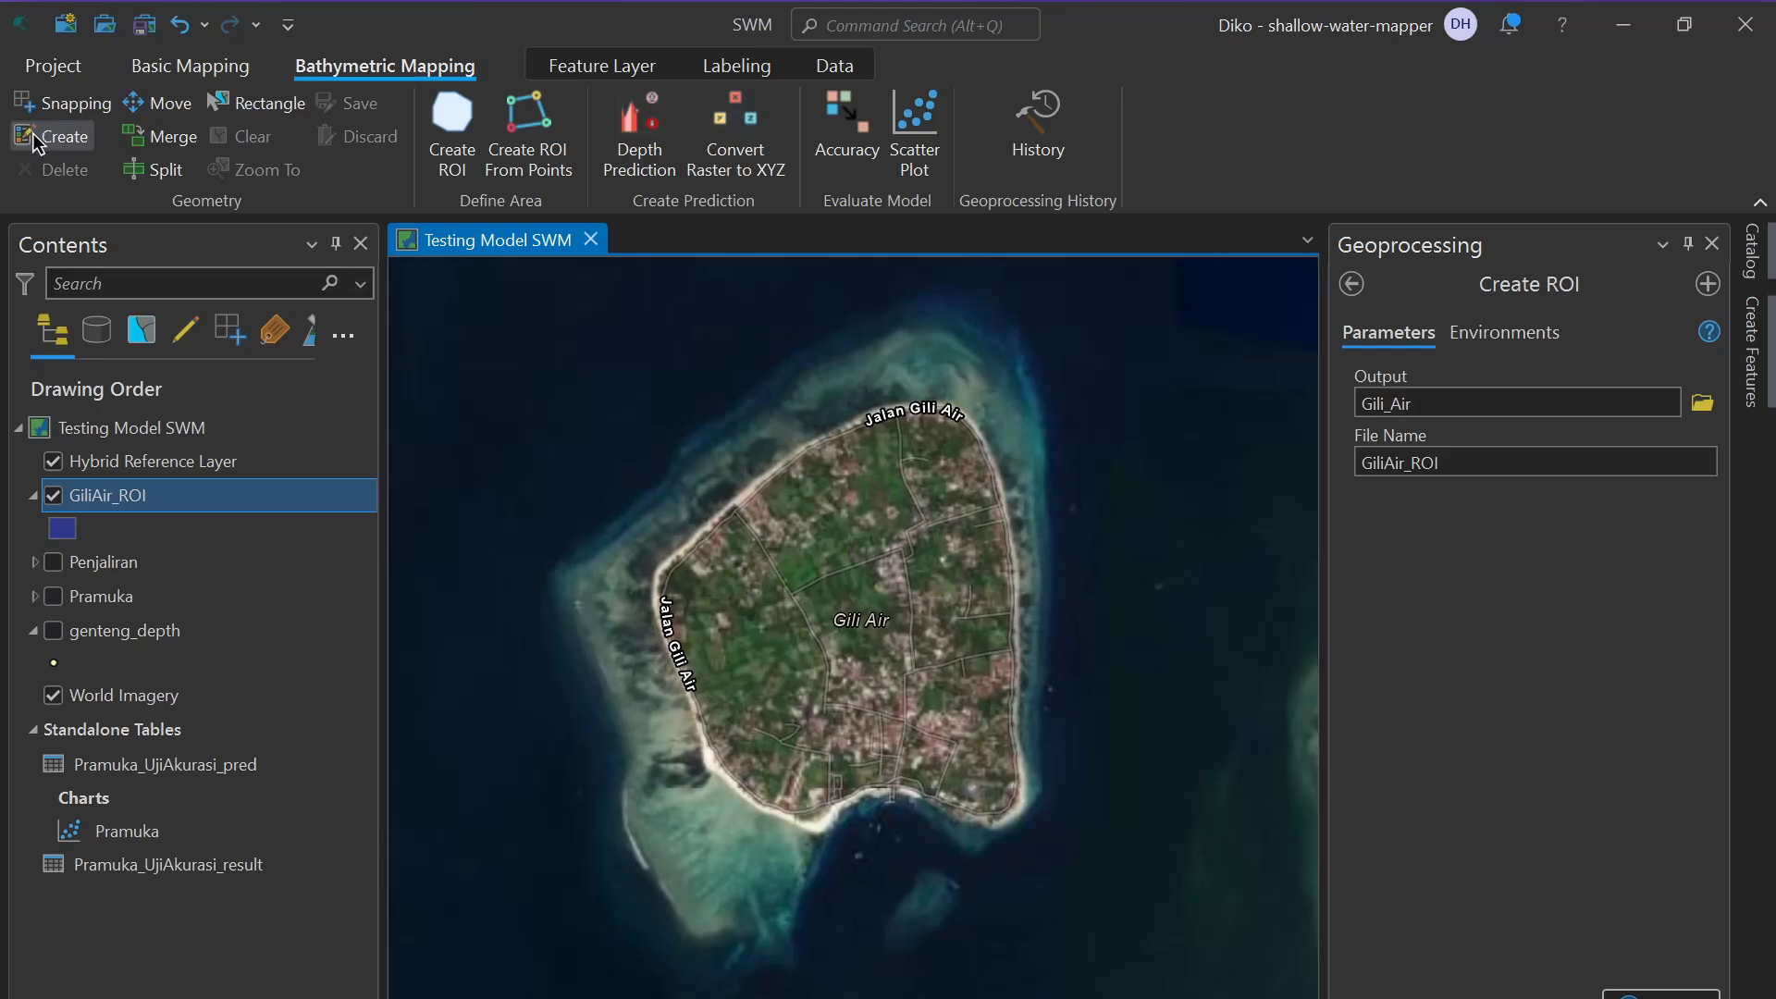
Draw a four-cornered polygon enclosing Gili Air and its surrounding reef in the GiliAir_ROI layer, and save the edit with the selection cleared
left_click(65, 136)
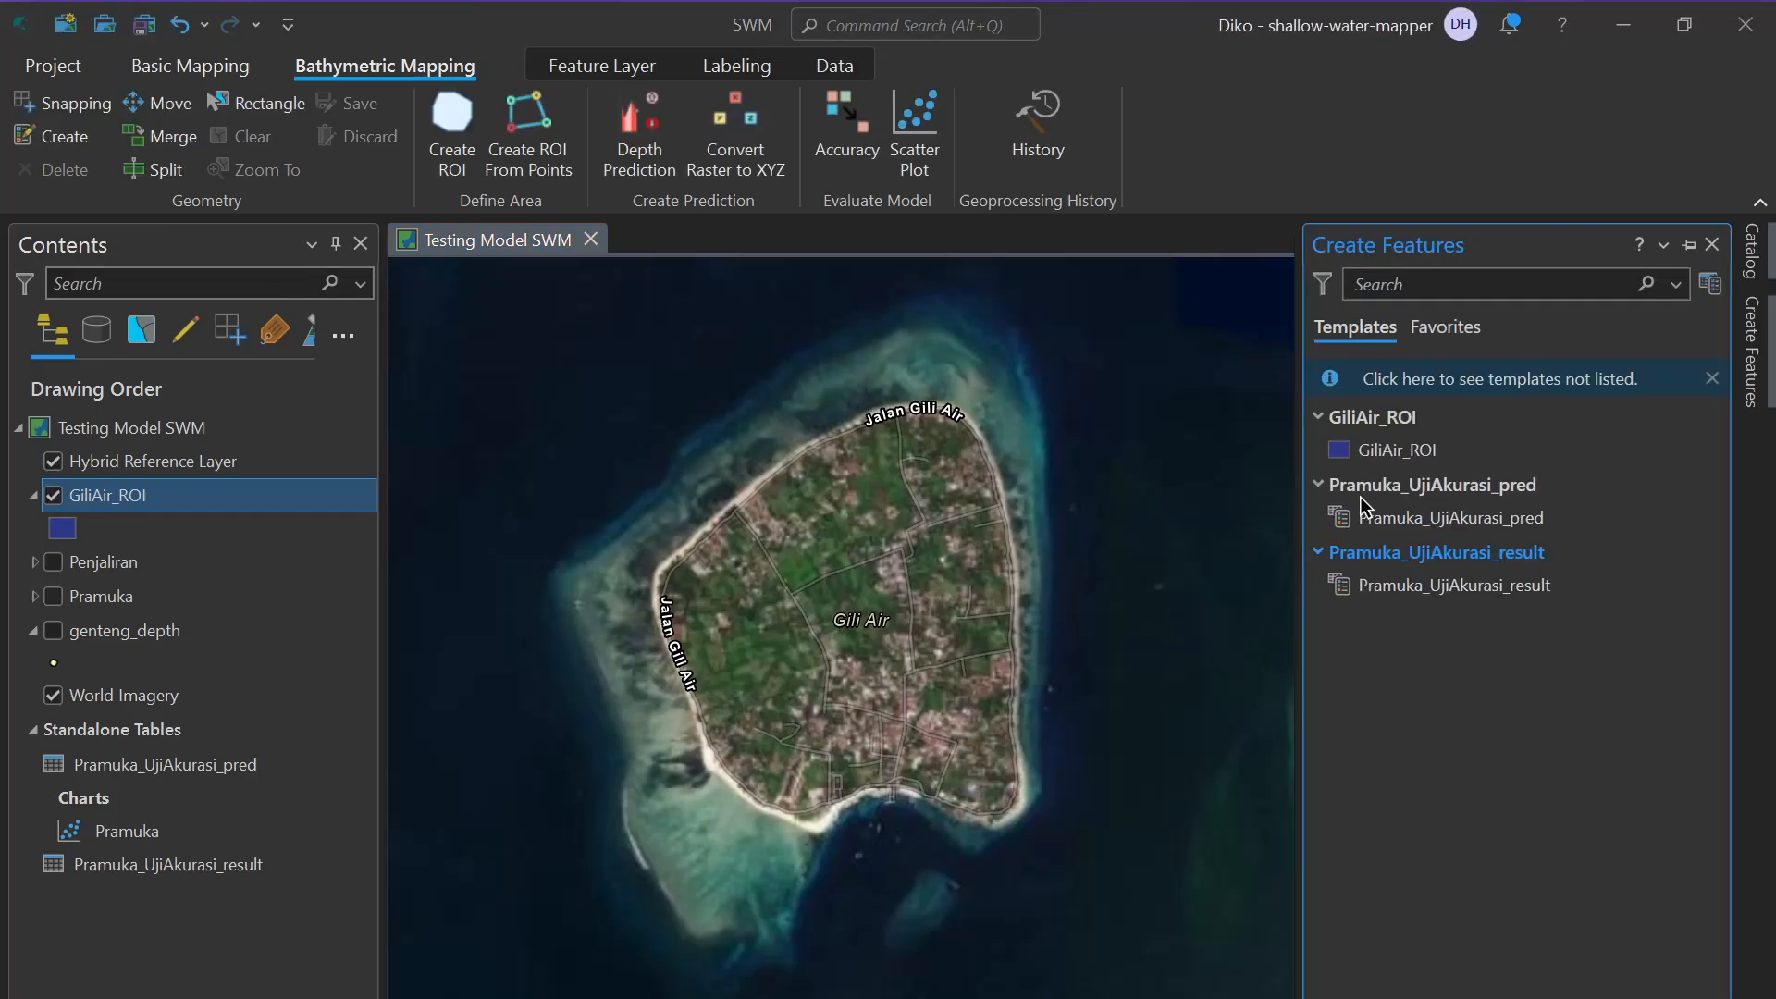
left_click(1406, 453)
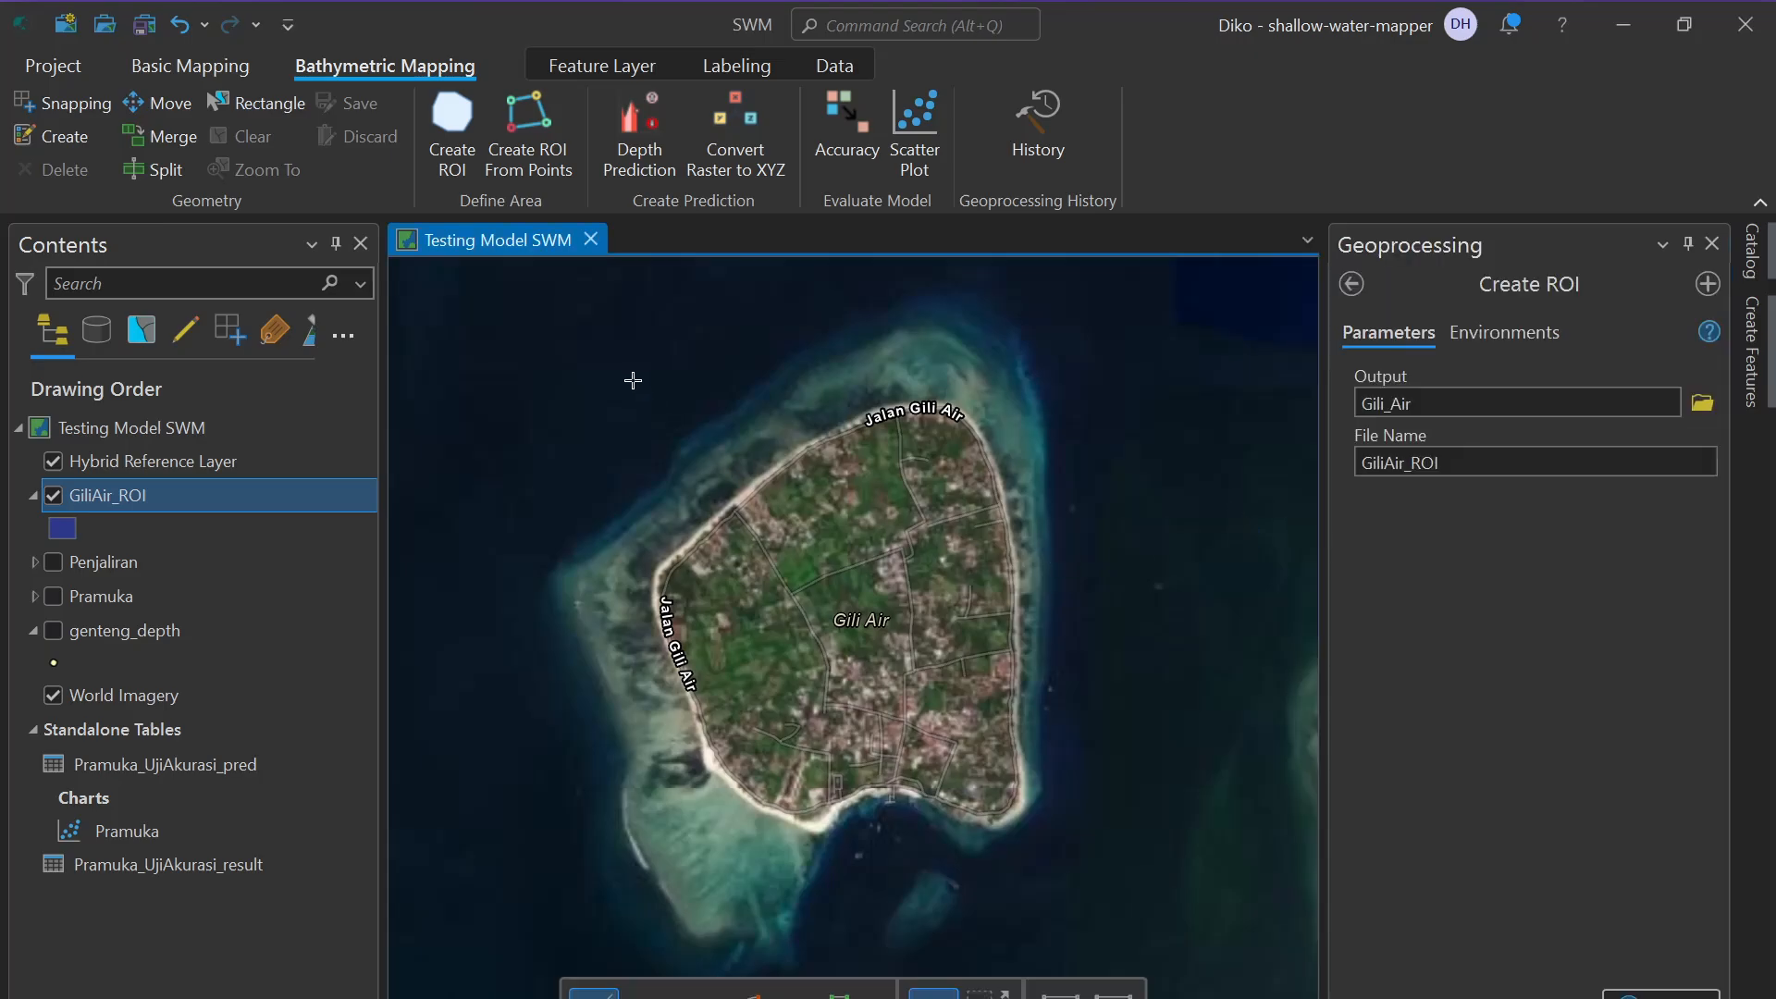
scroll(633, 380, "down", 1)
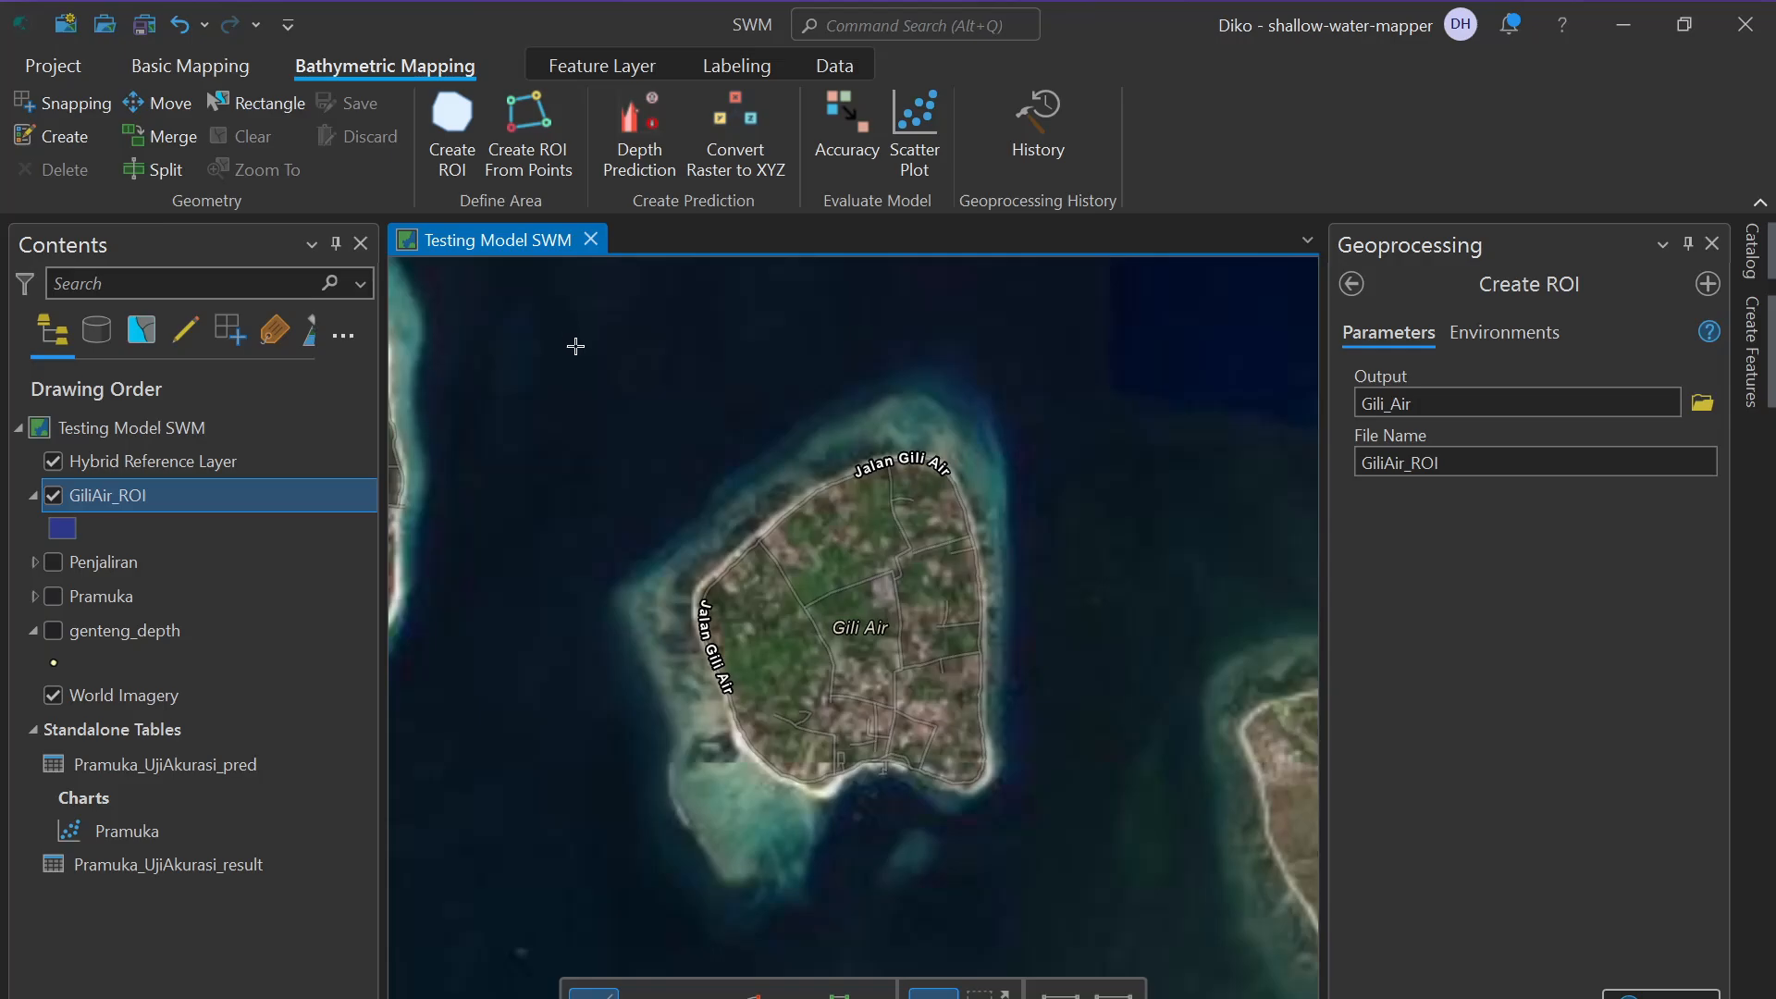
left_click(577, 341)
left_click(578, 934)
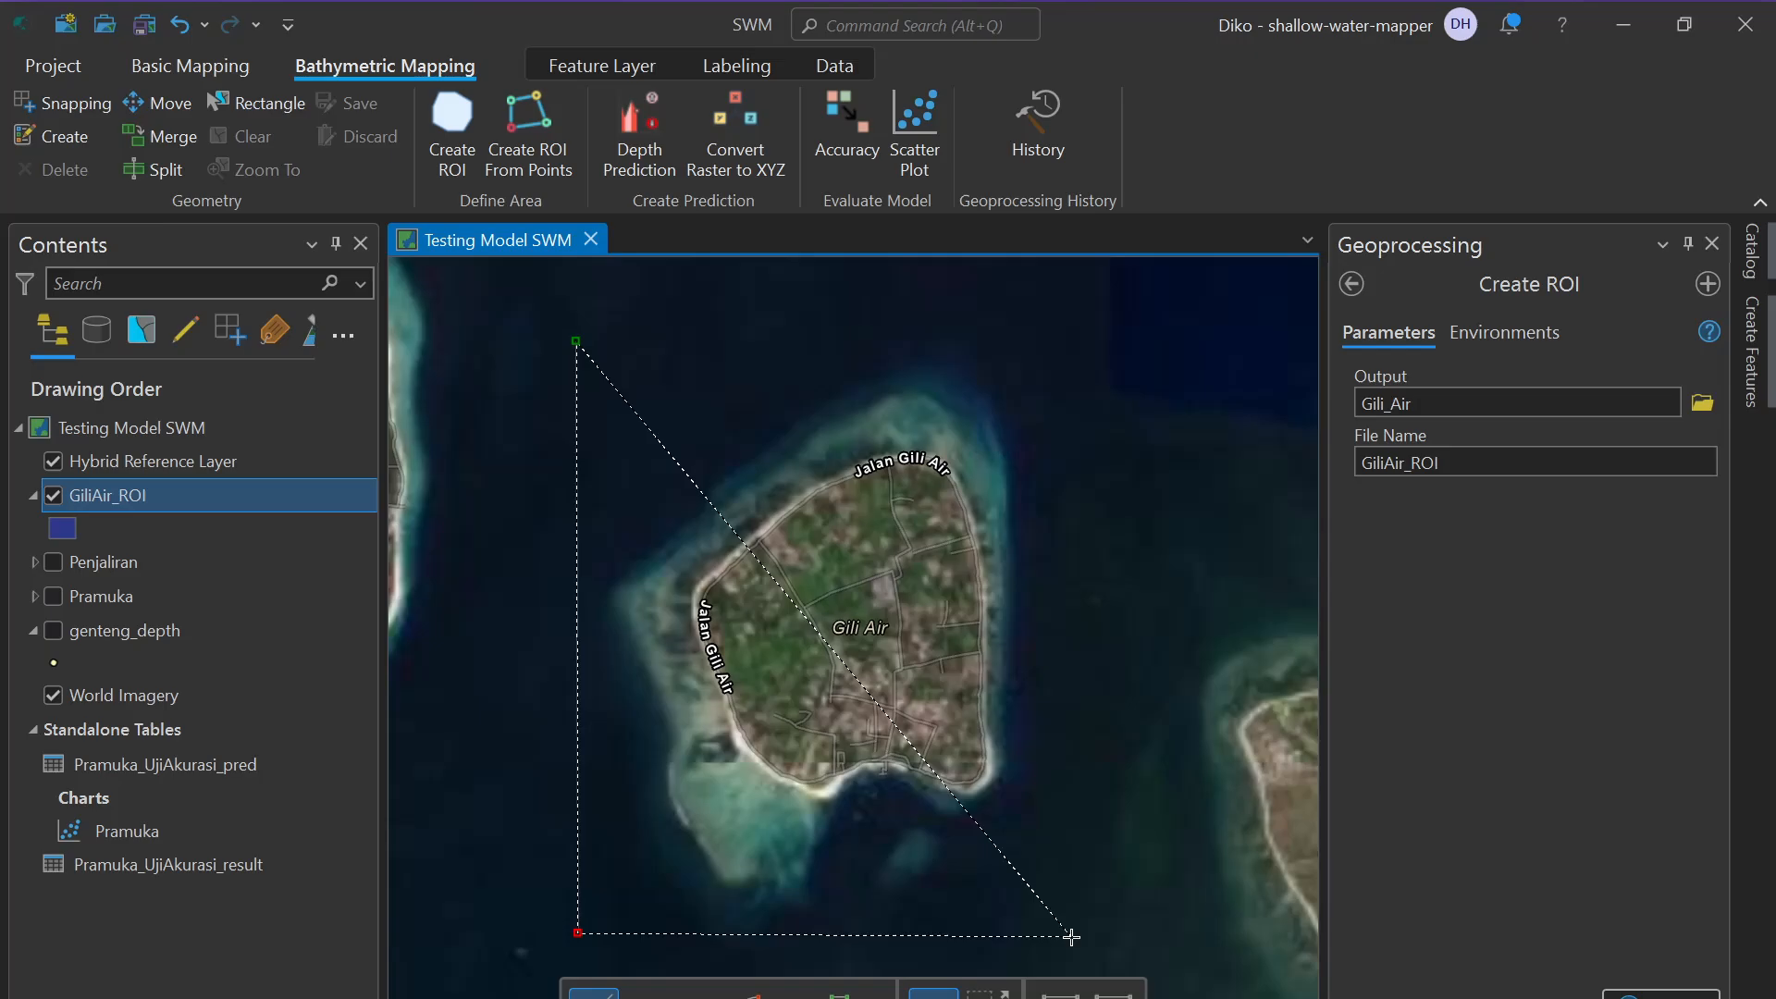
left_click(1071, 937)
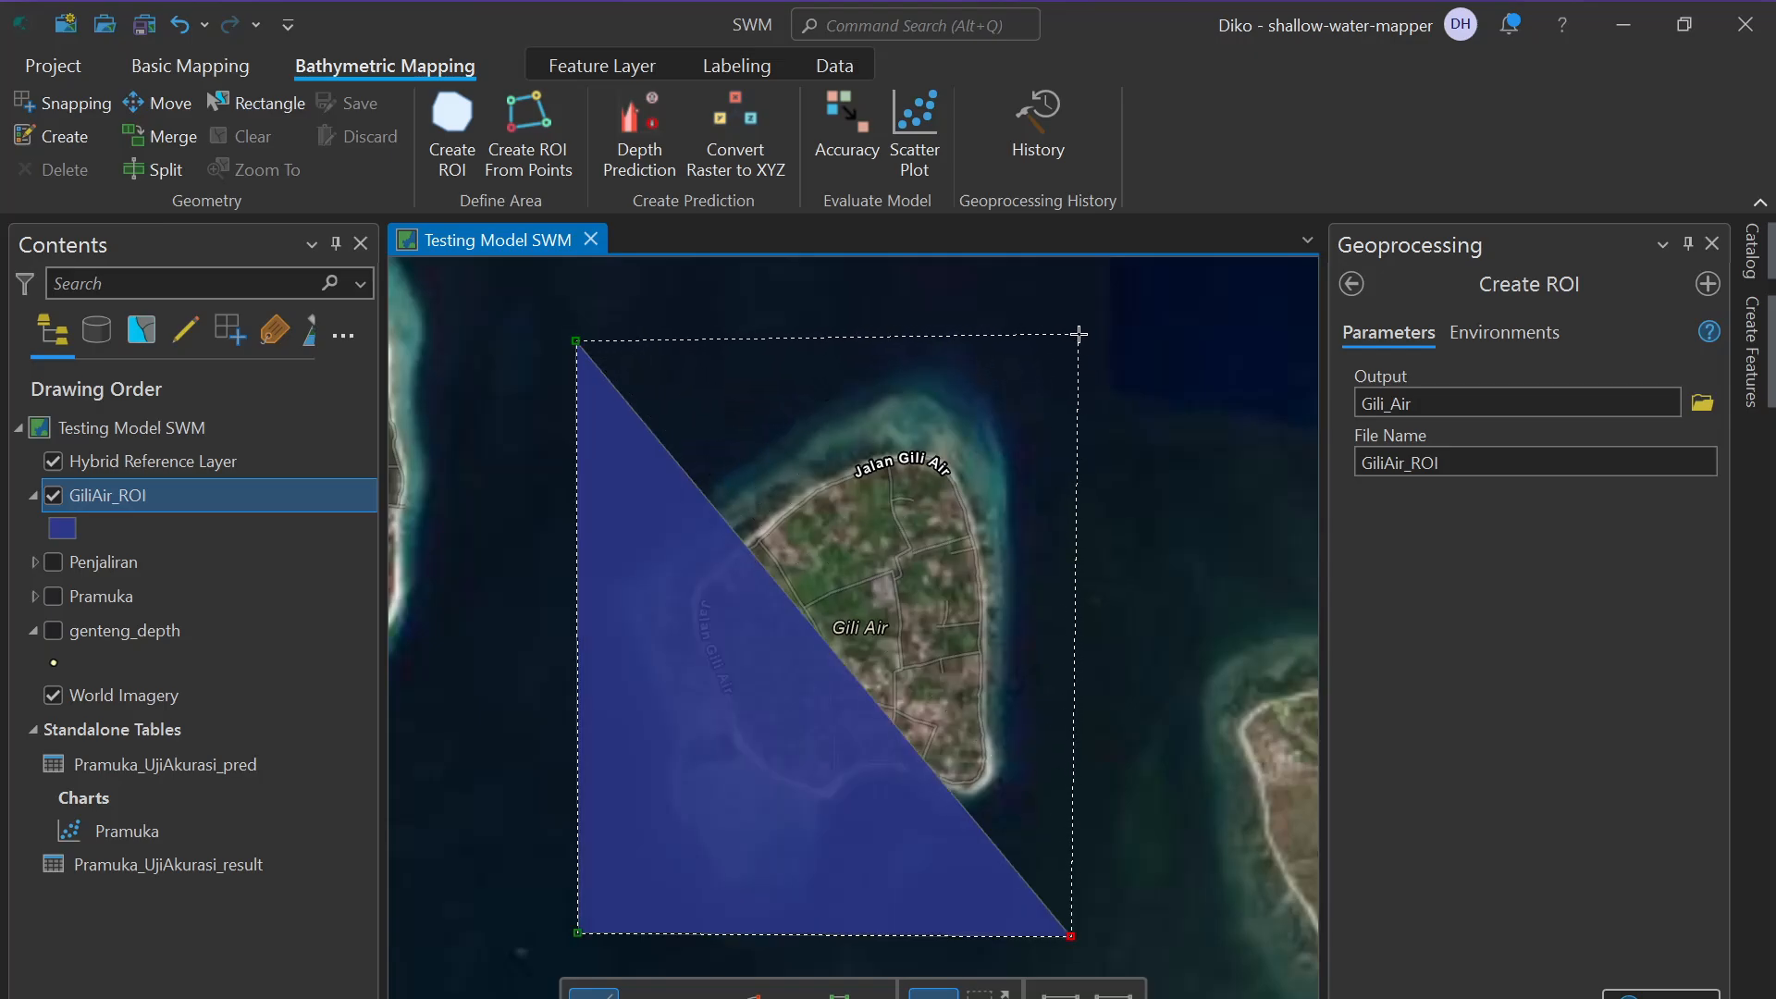
double_click(1079, 334)
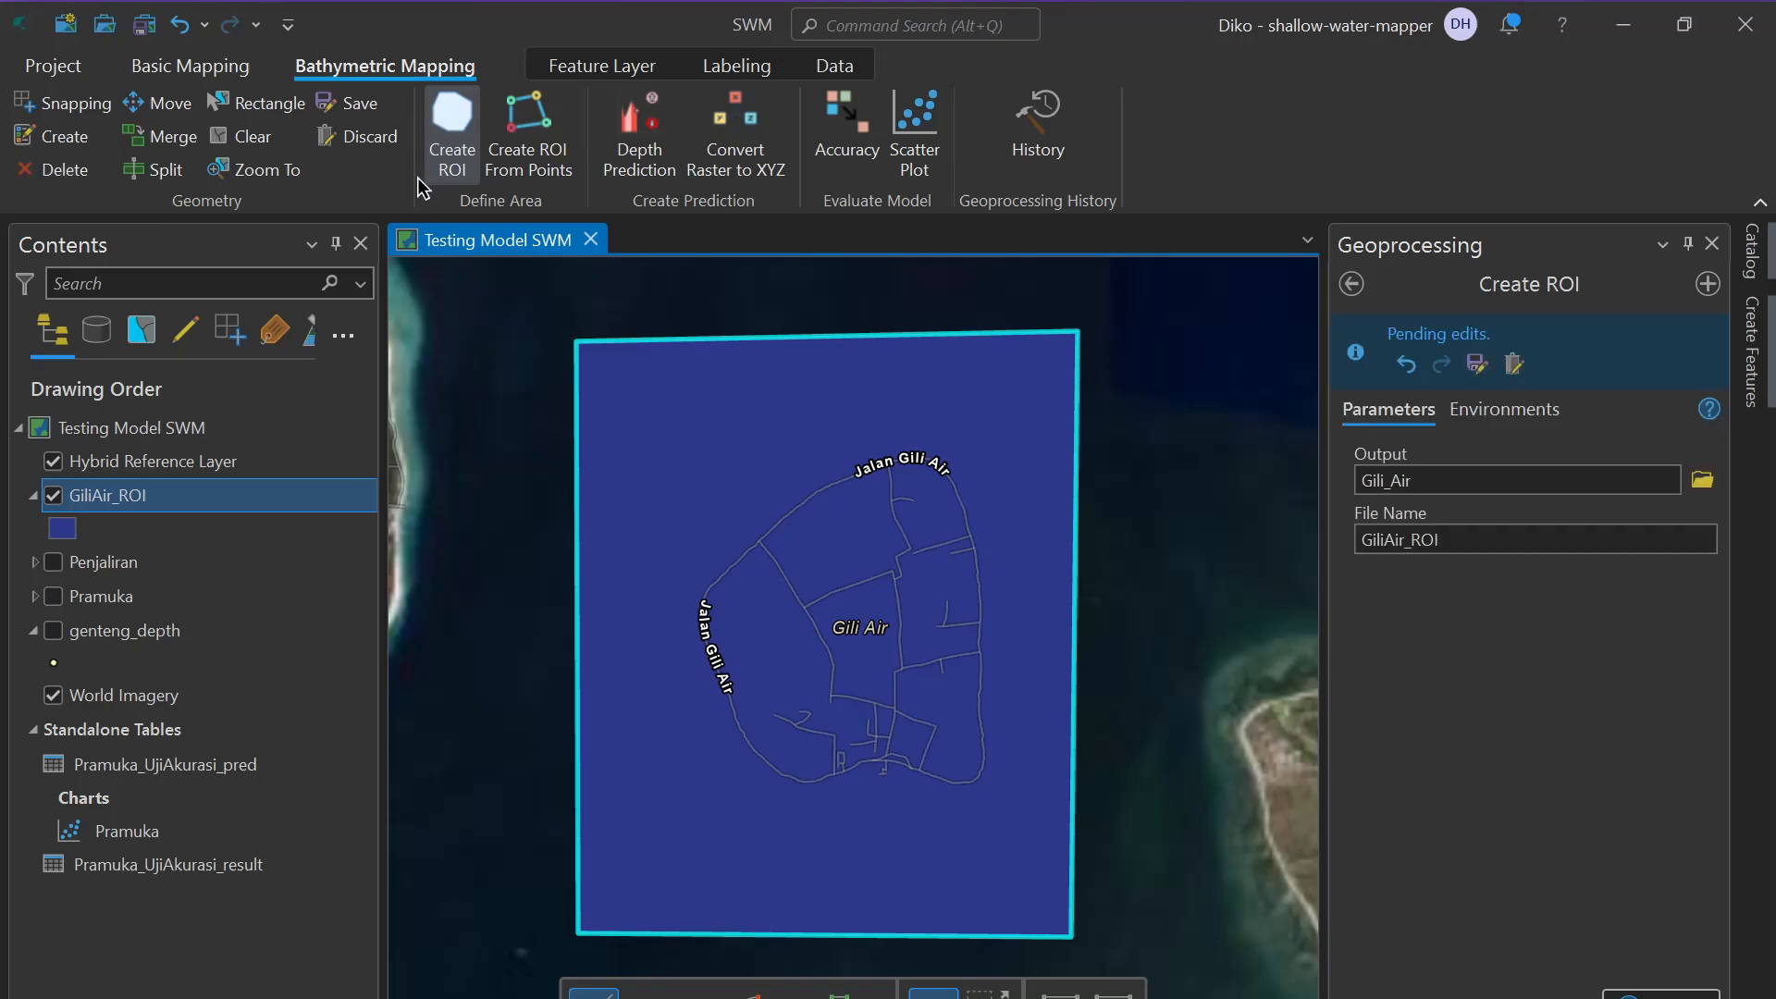
left_click(354, 104)
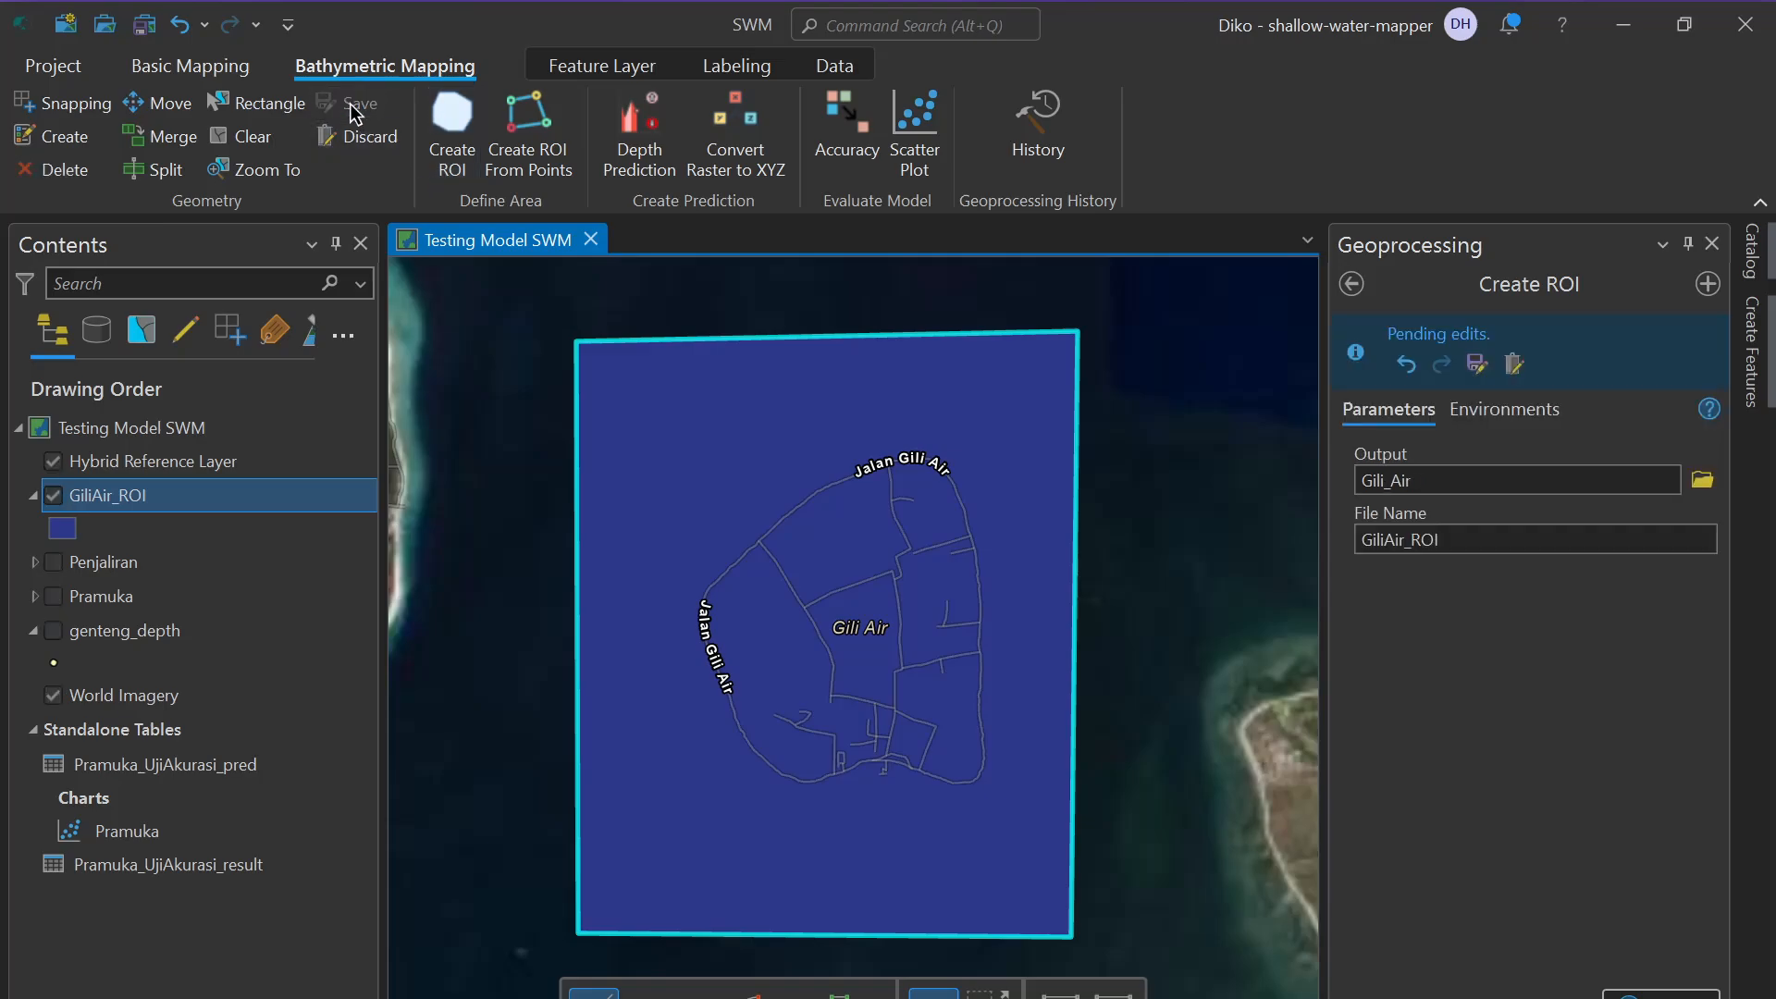
left_click(242, 137)
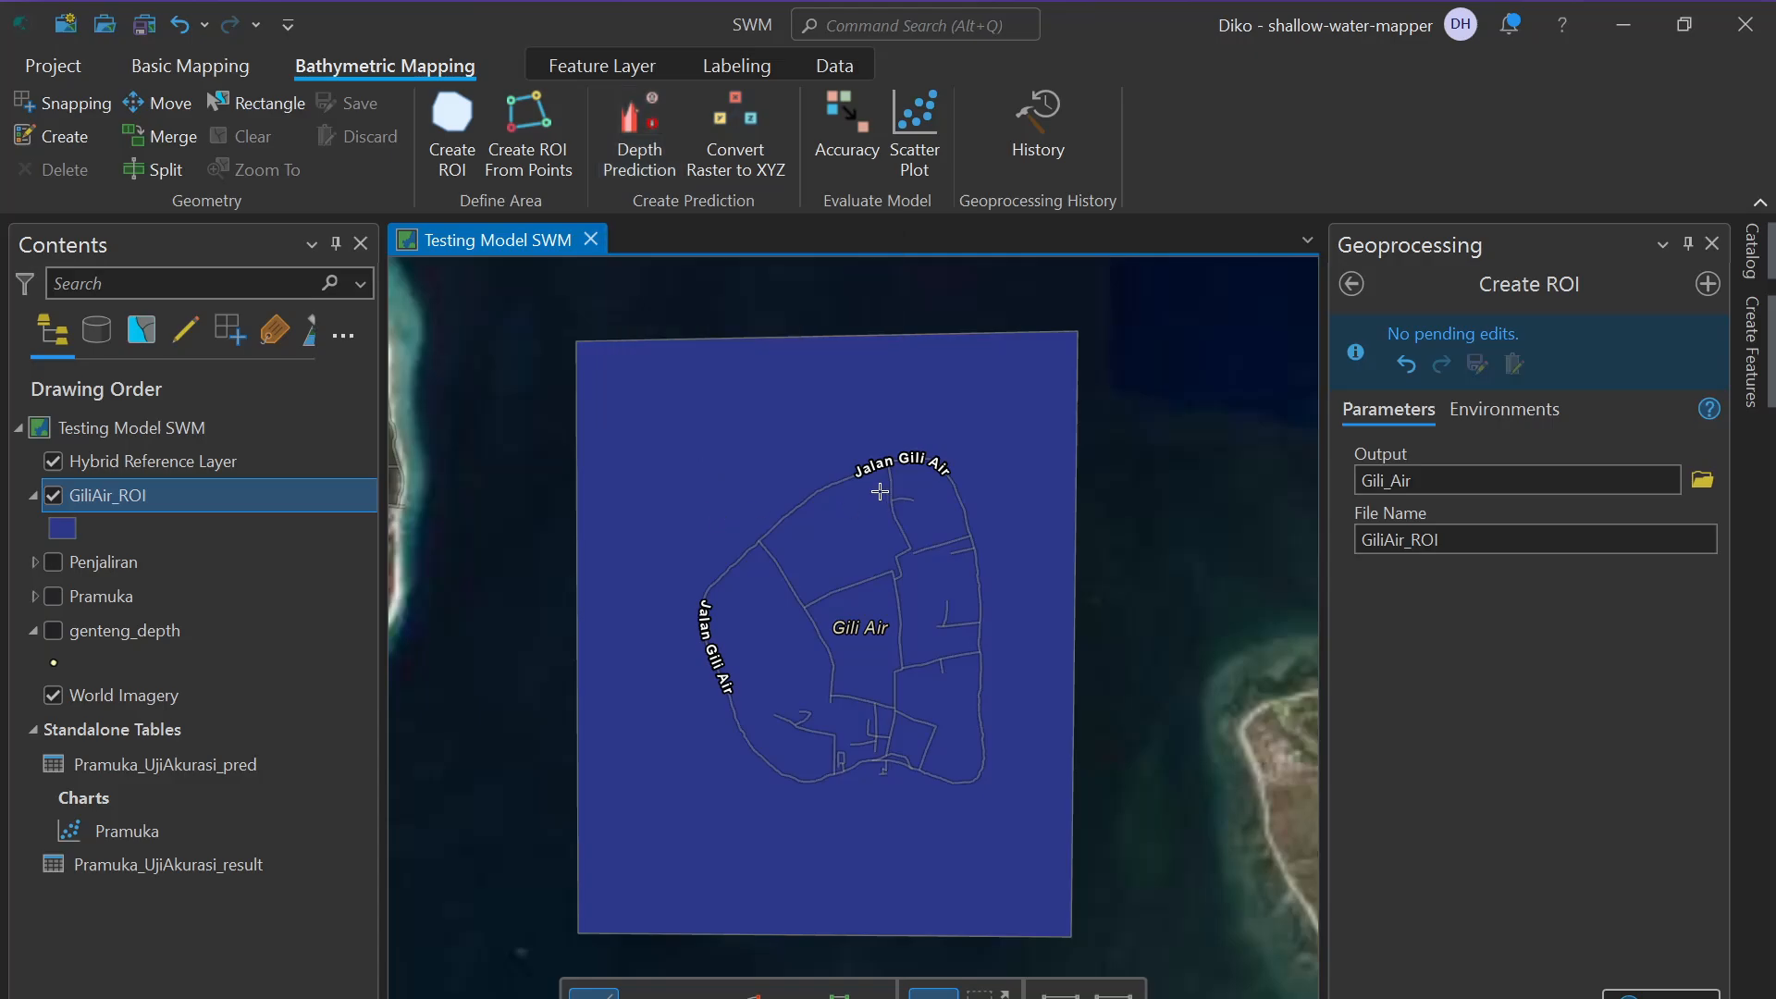
Start the Depth Prediction tool with GiliAir_ROI as the area of interest and Sentinel 2 as the image collection
left_click(636, 148)
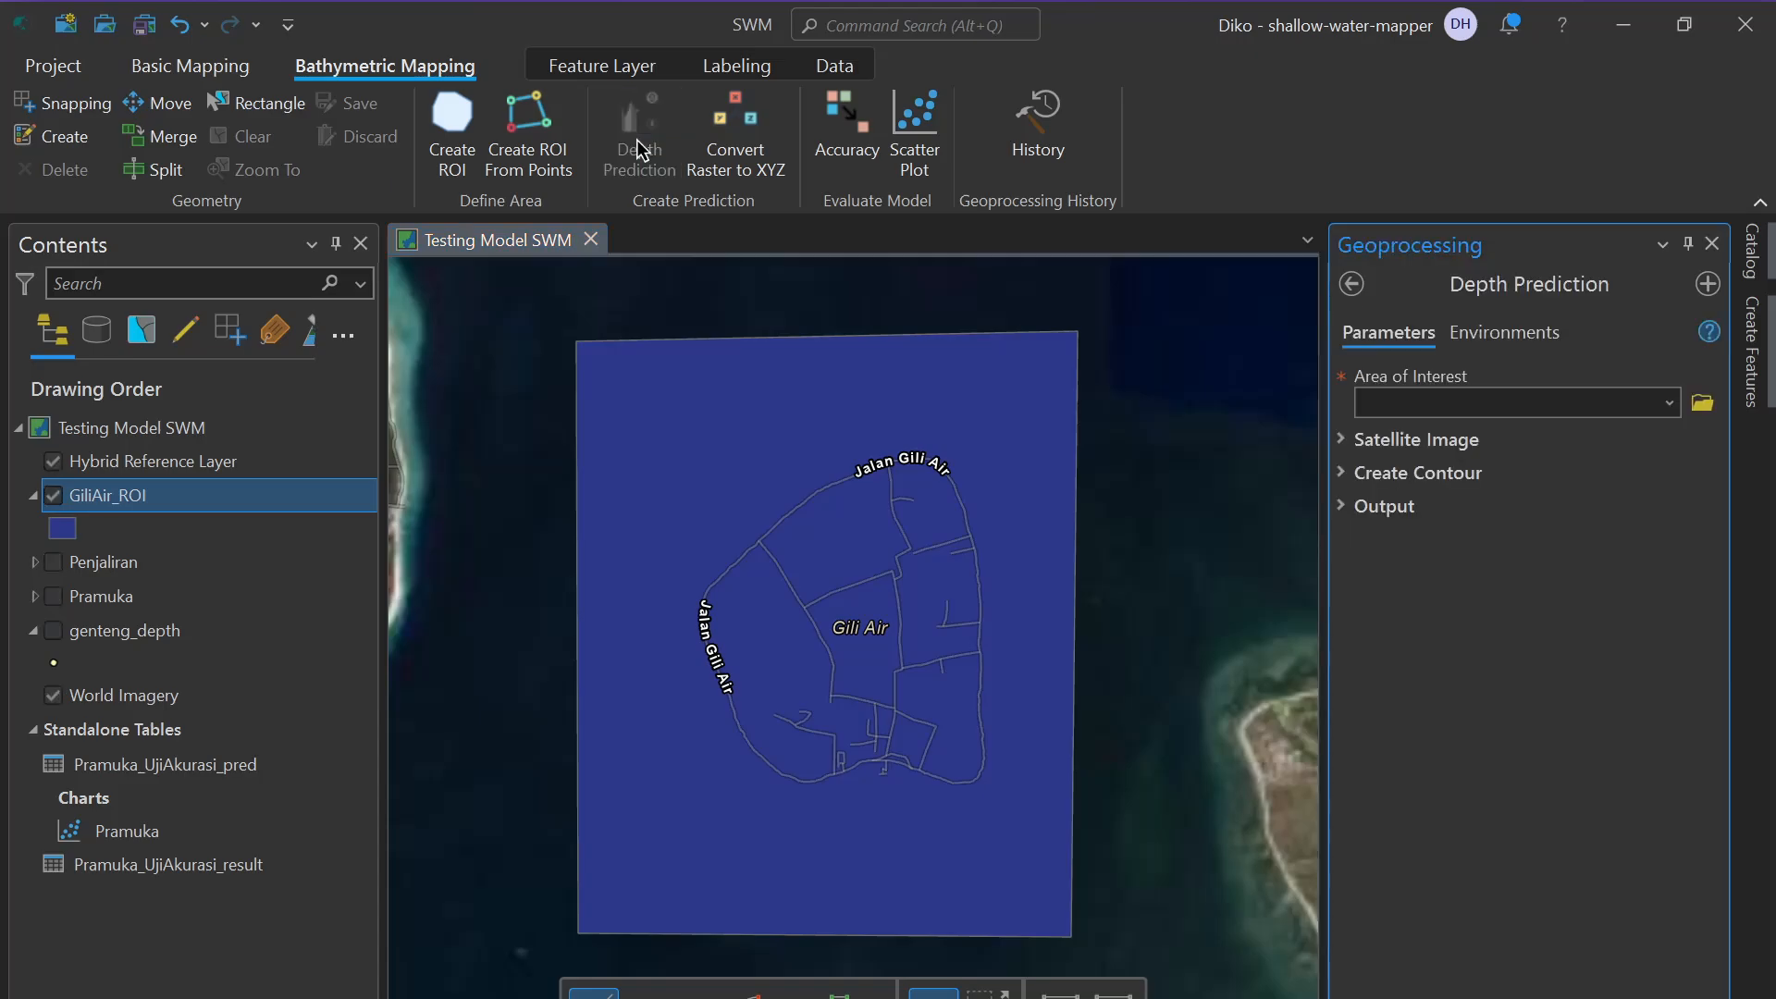
left_click(1669, 403)
left_click(1546, 444)
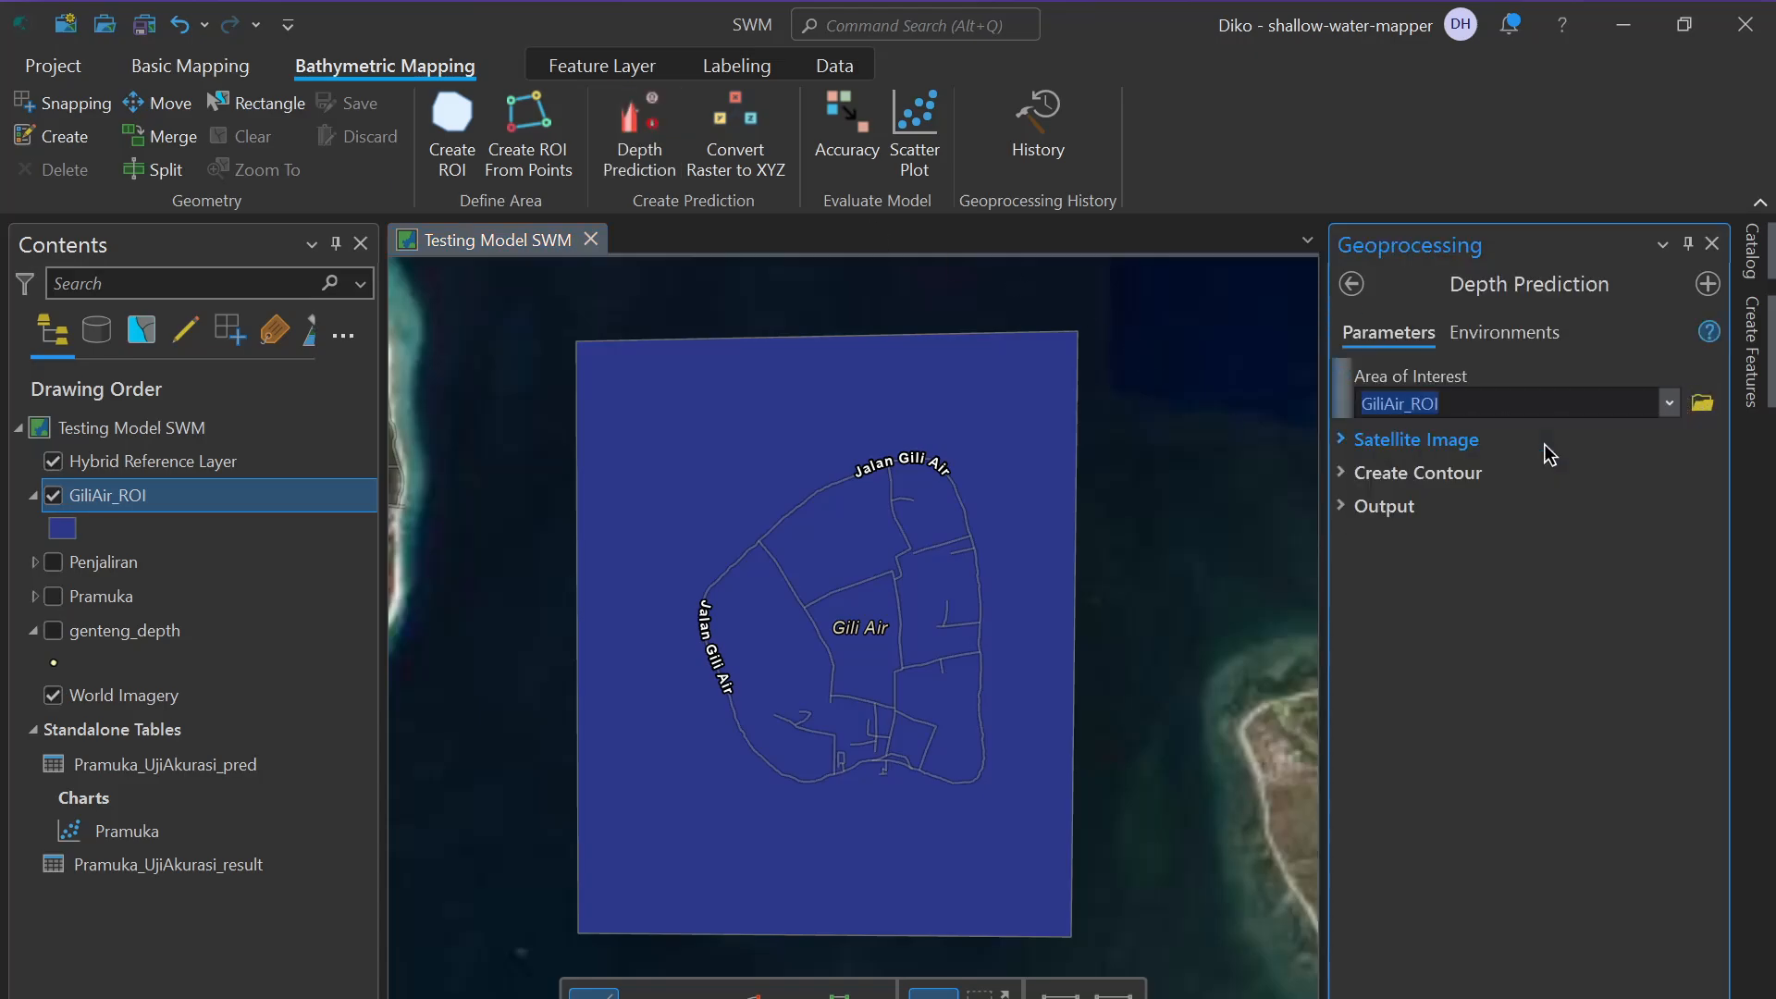
left_click(1443, 441)
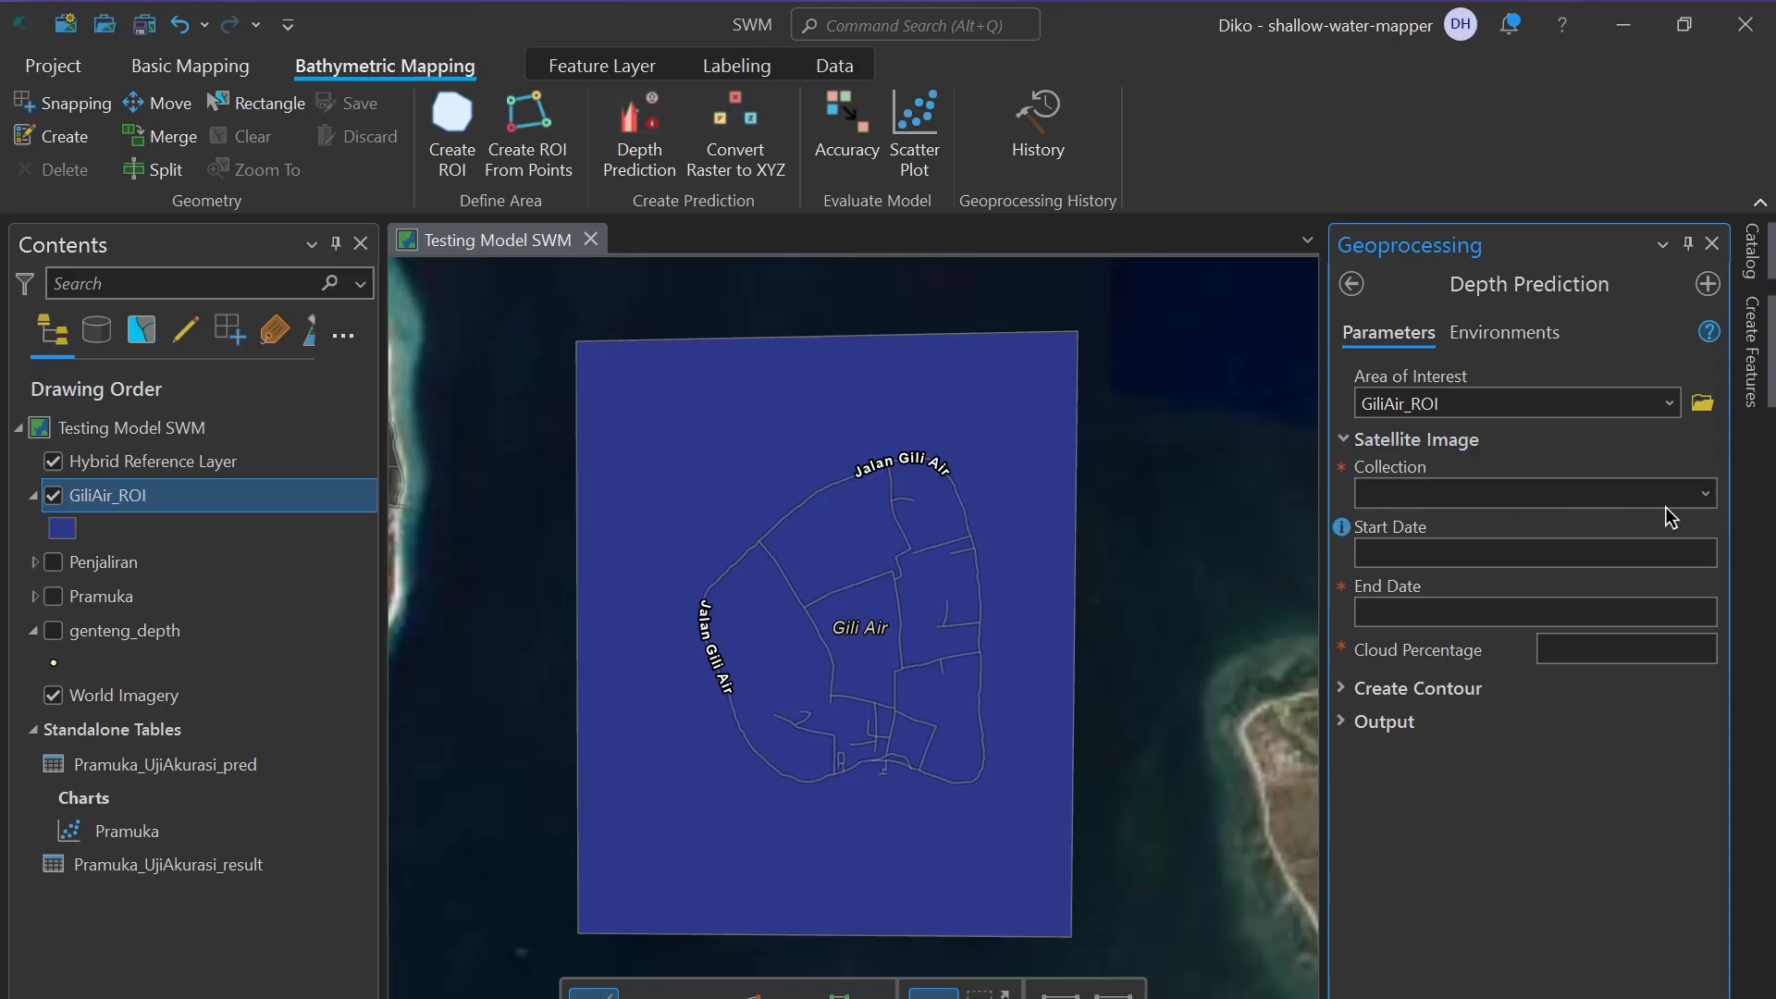
left_click(1707, 497)
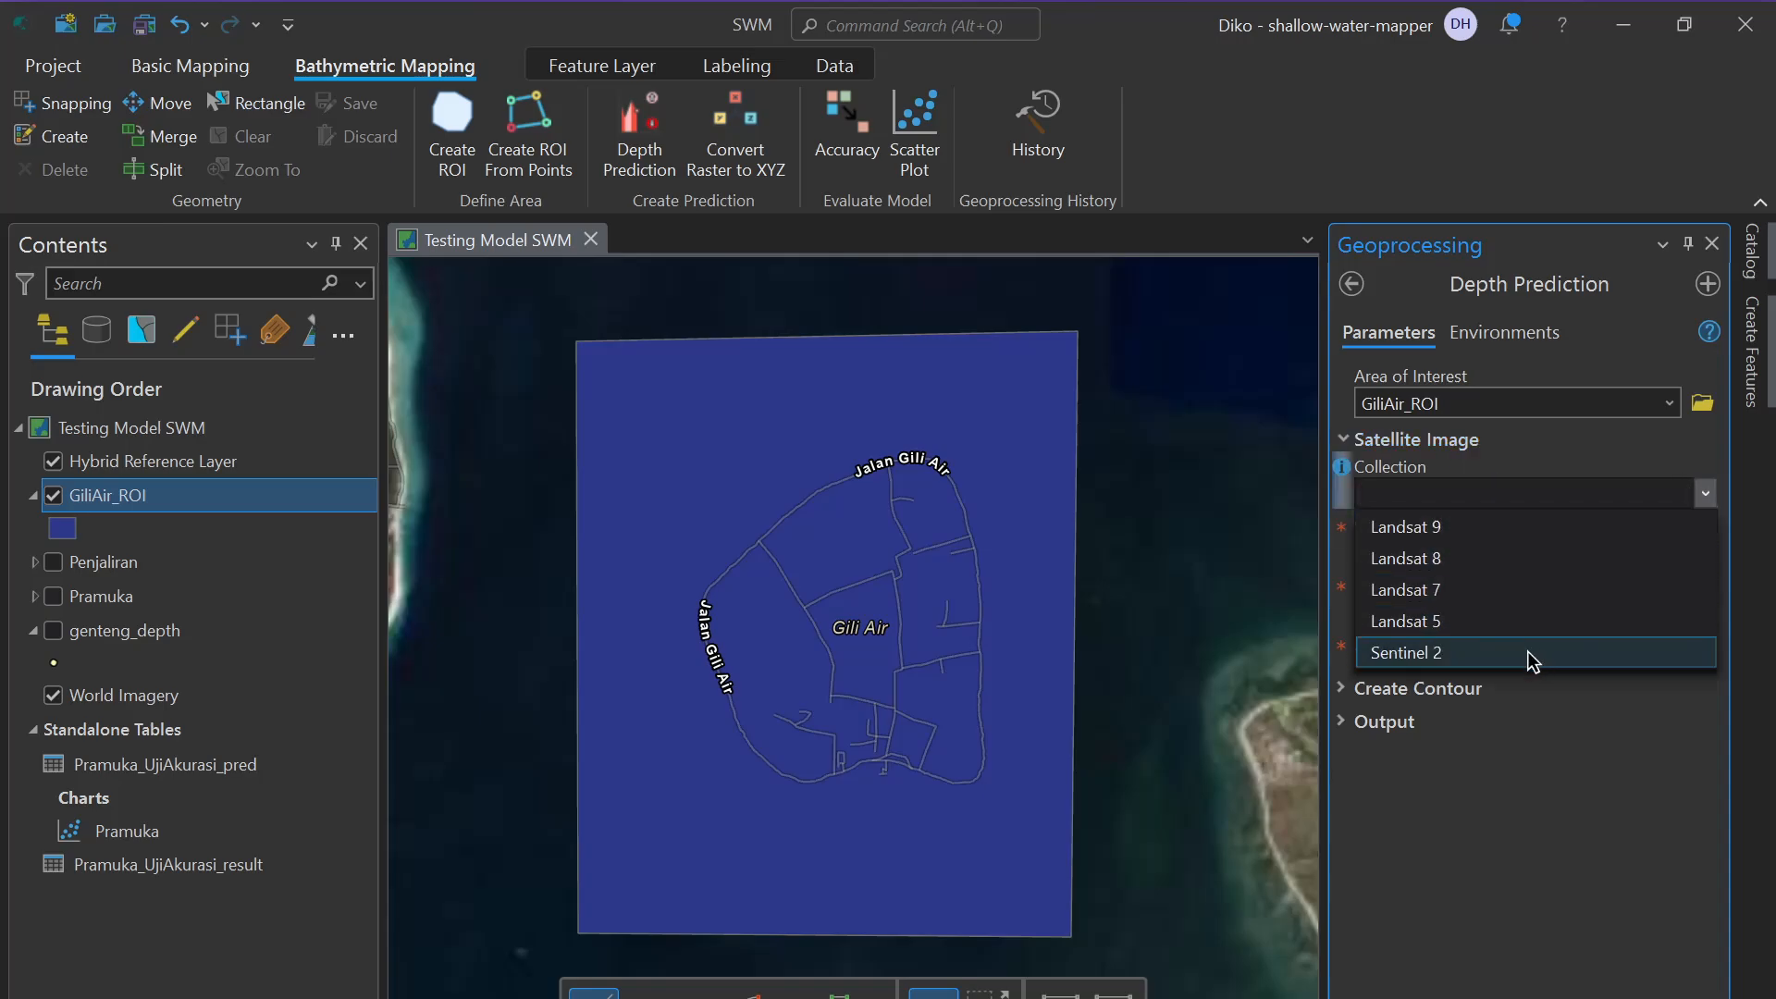
left_click(1462, 652)
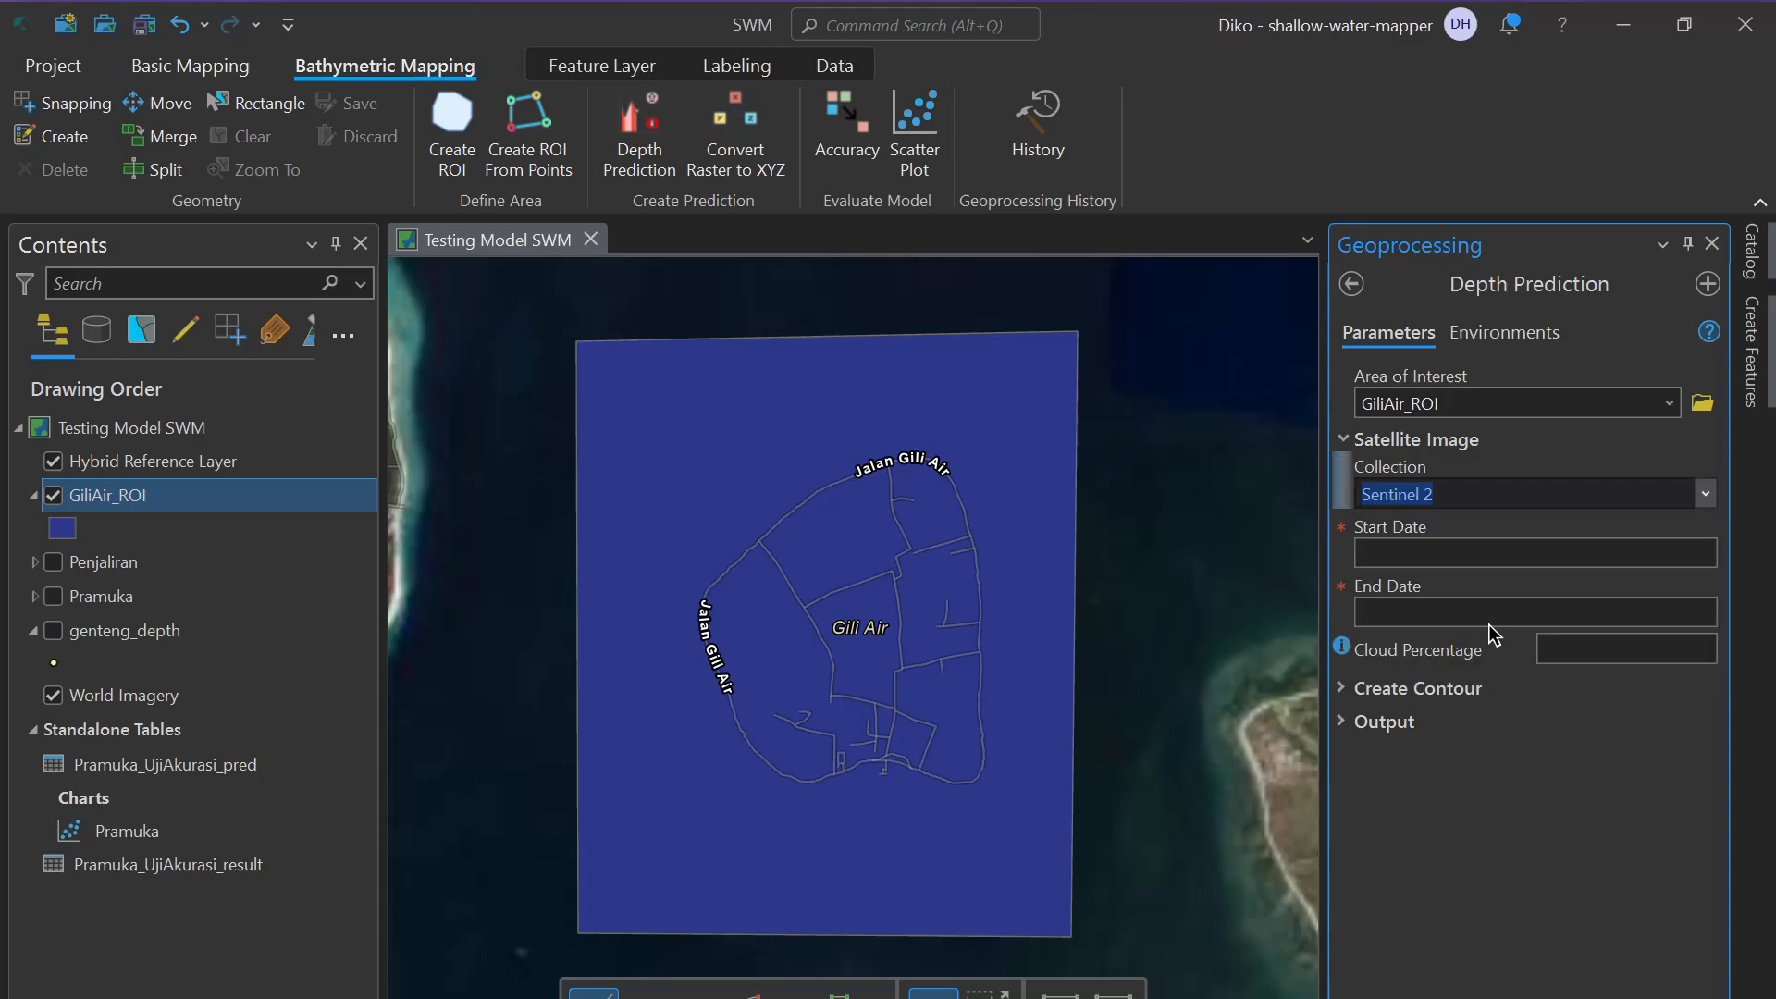
Set the satellite image period from 2024-01-01 to 2025-01-01 and the cloud percentage to 10
left_click(1600, 553)
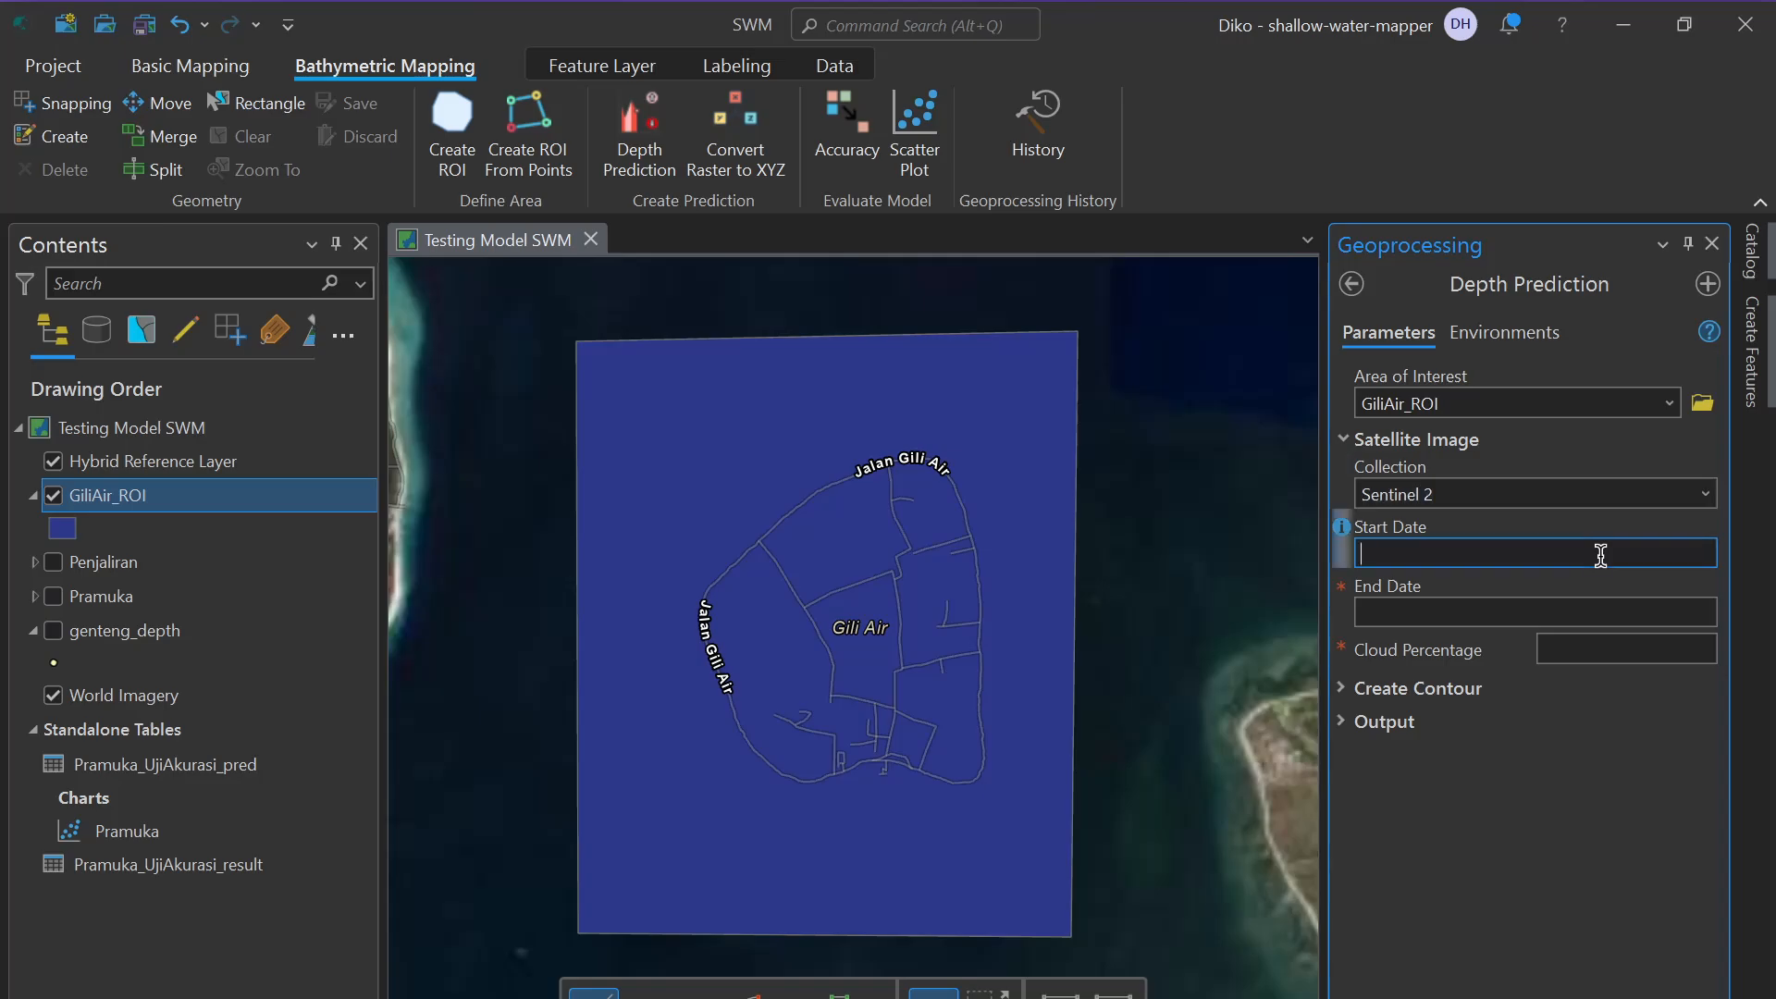
type("2024-01-01")
left_click(1570, 610)
type("2025-")
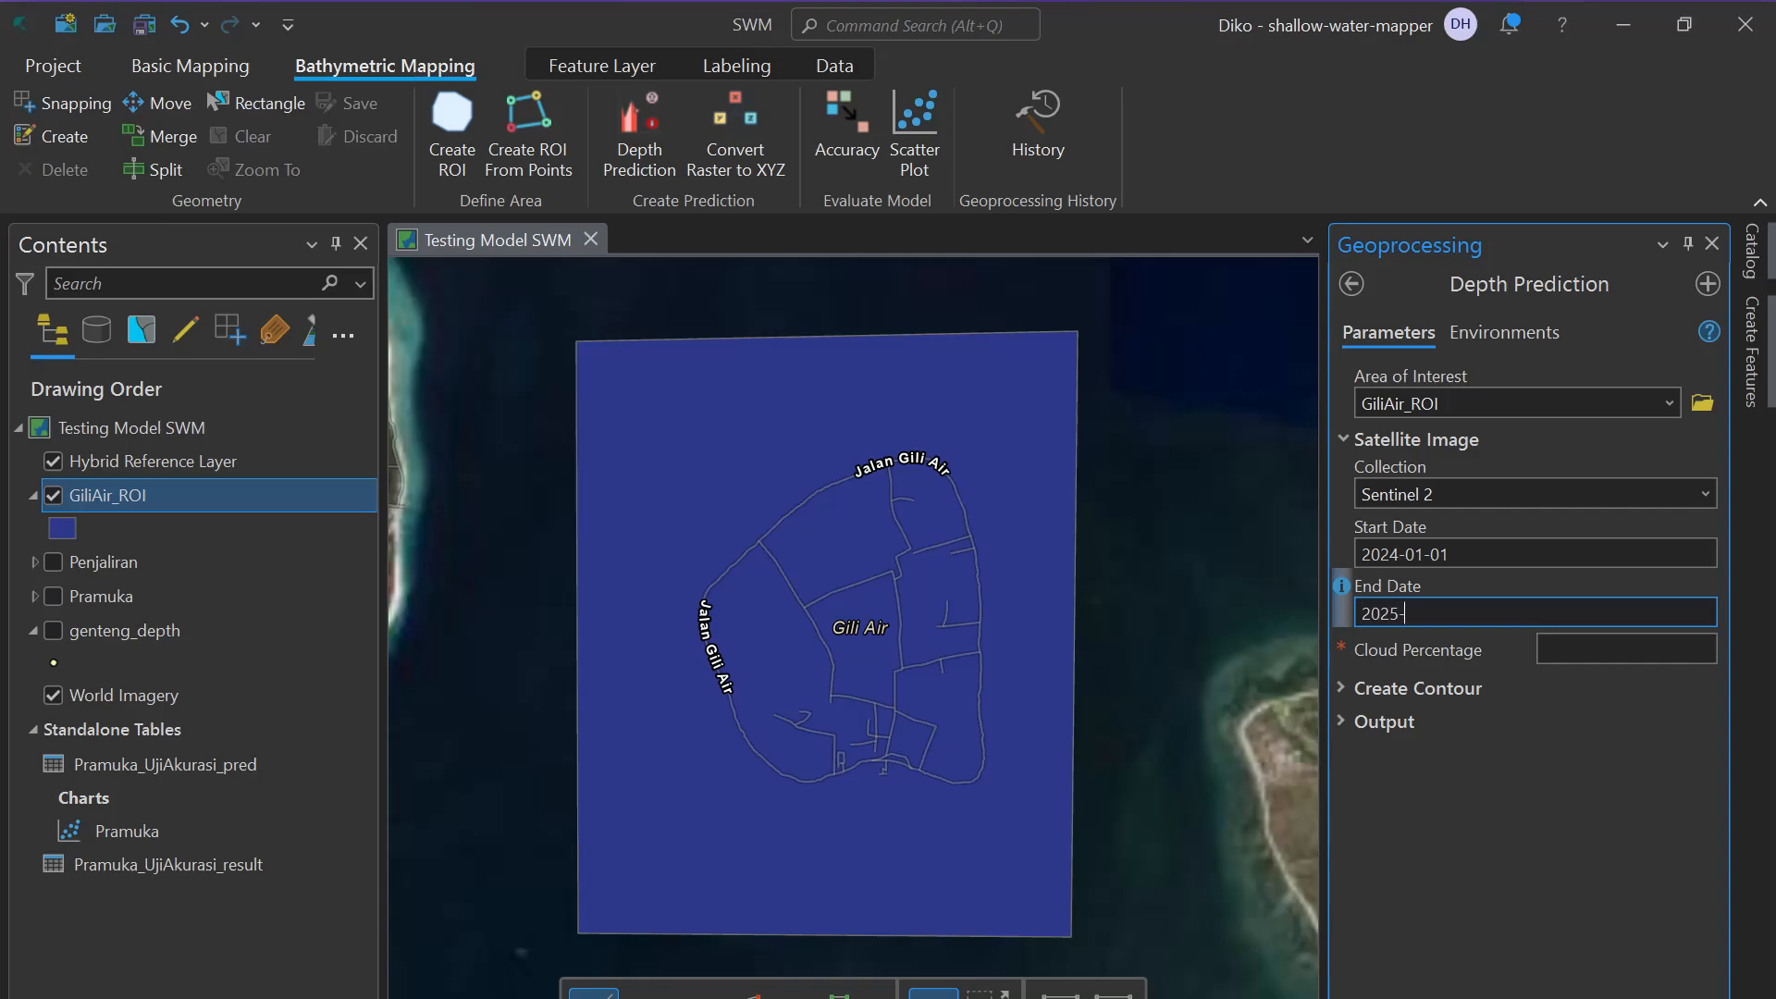
type("01-01")
left_click(1598, 648)
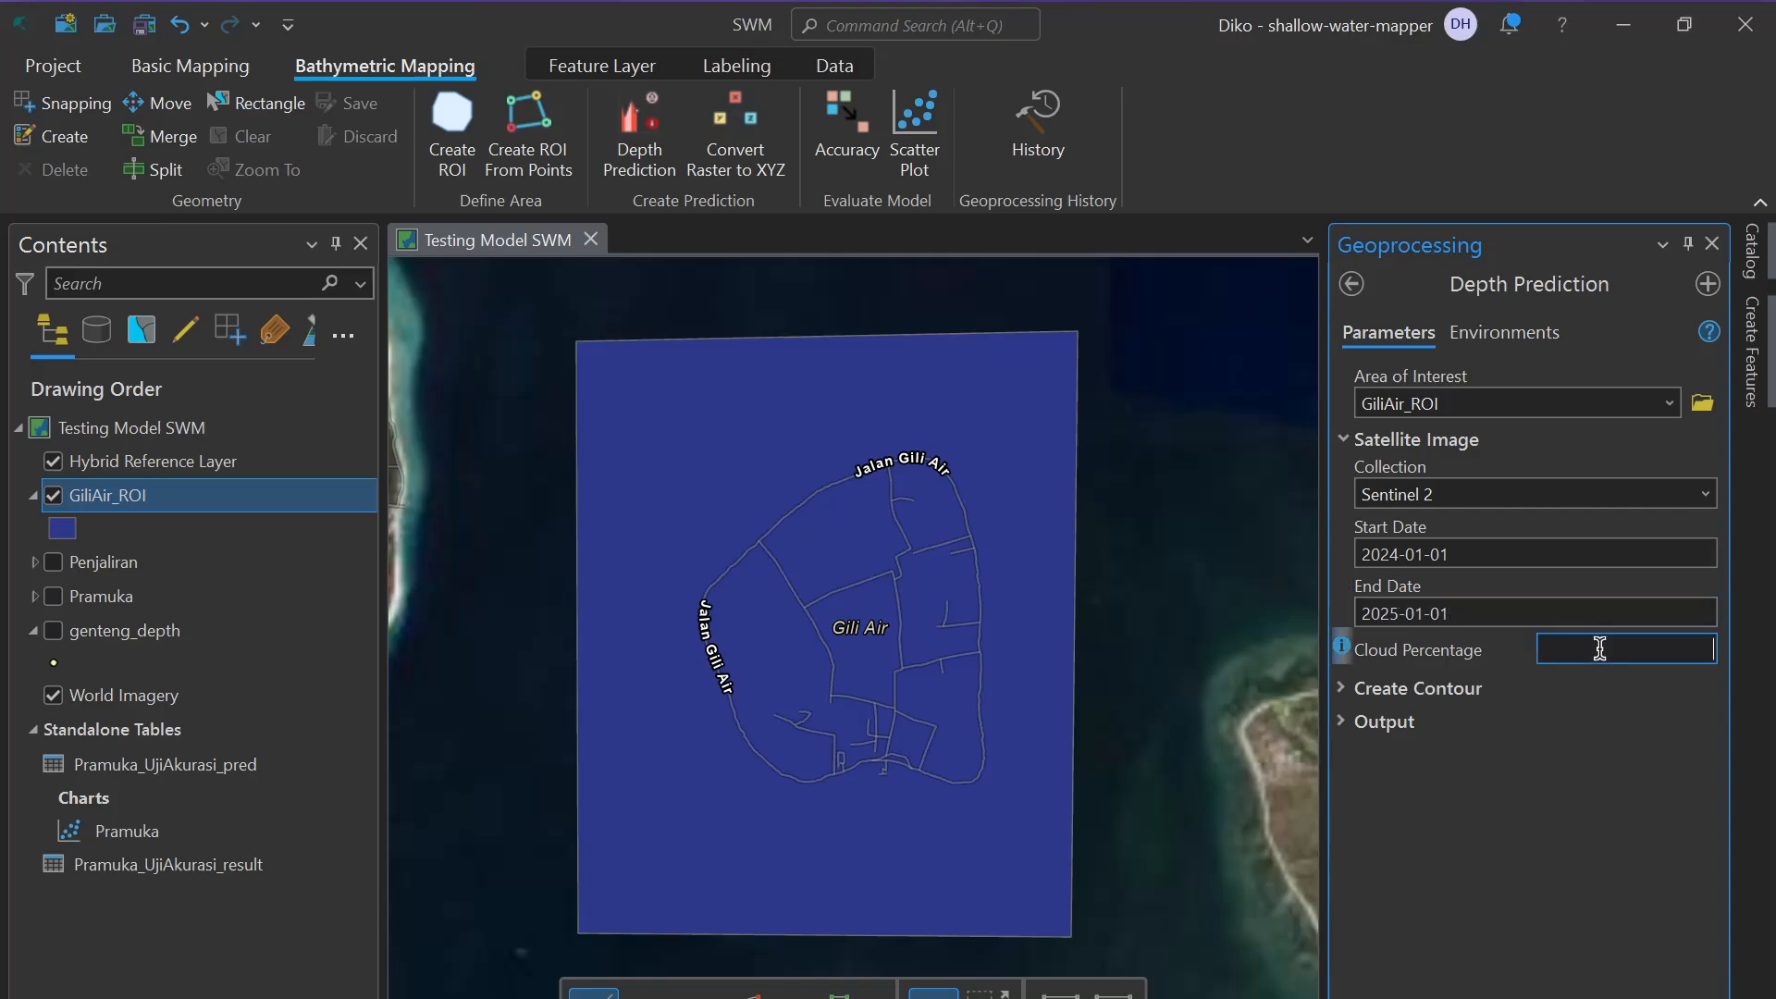
type("10")
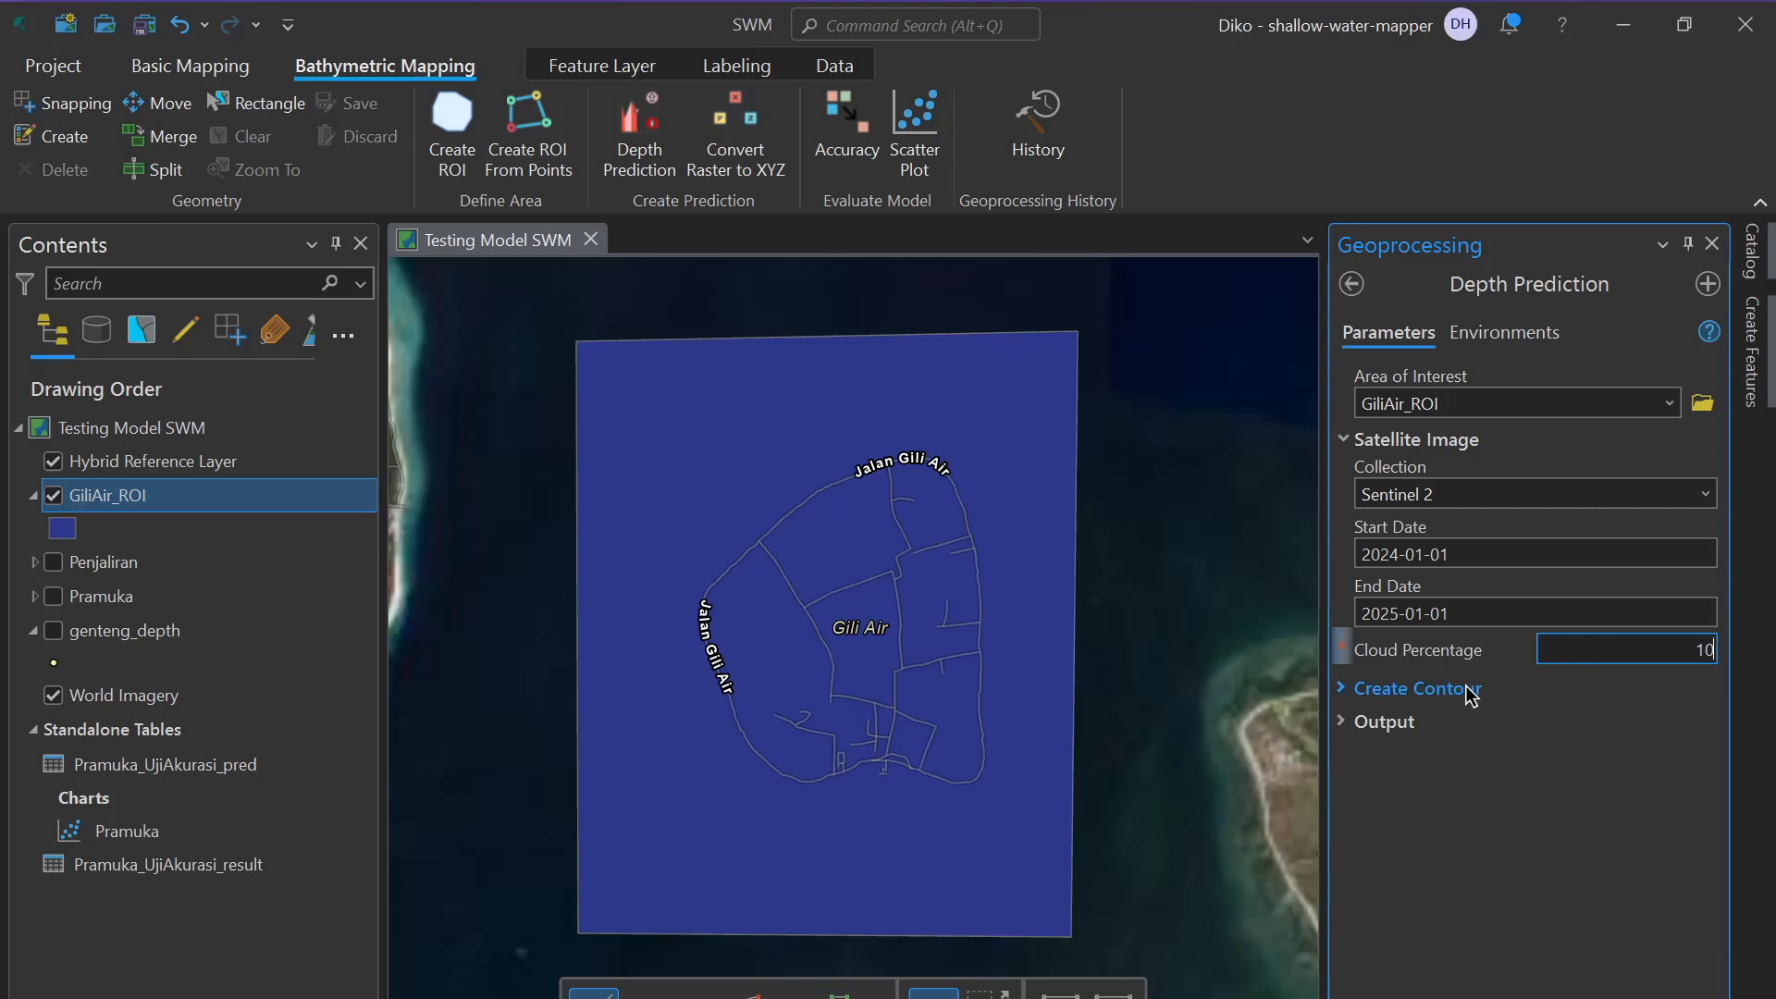
Enable contour creation for the depth prediction output and set the contour interval to 1
left_click(1371, 689)
left_click(1368, 729)
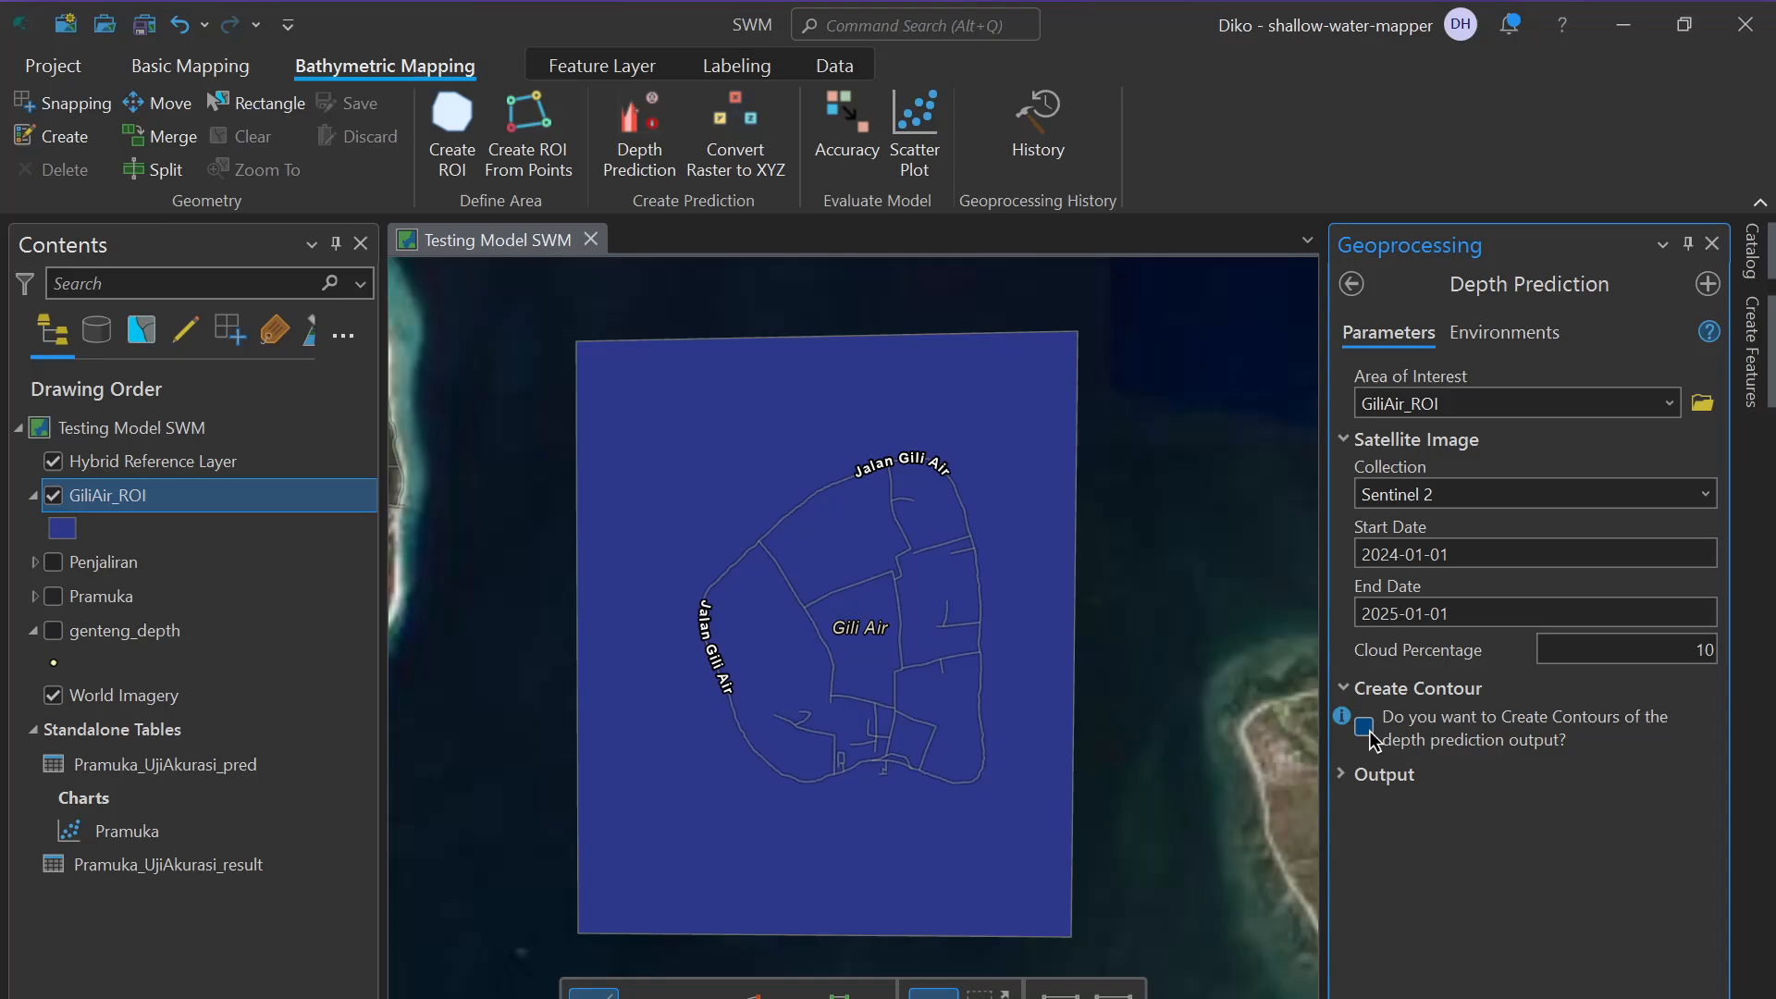
left_click(1364, 728)
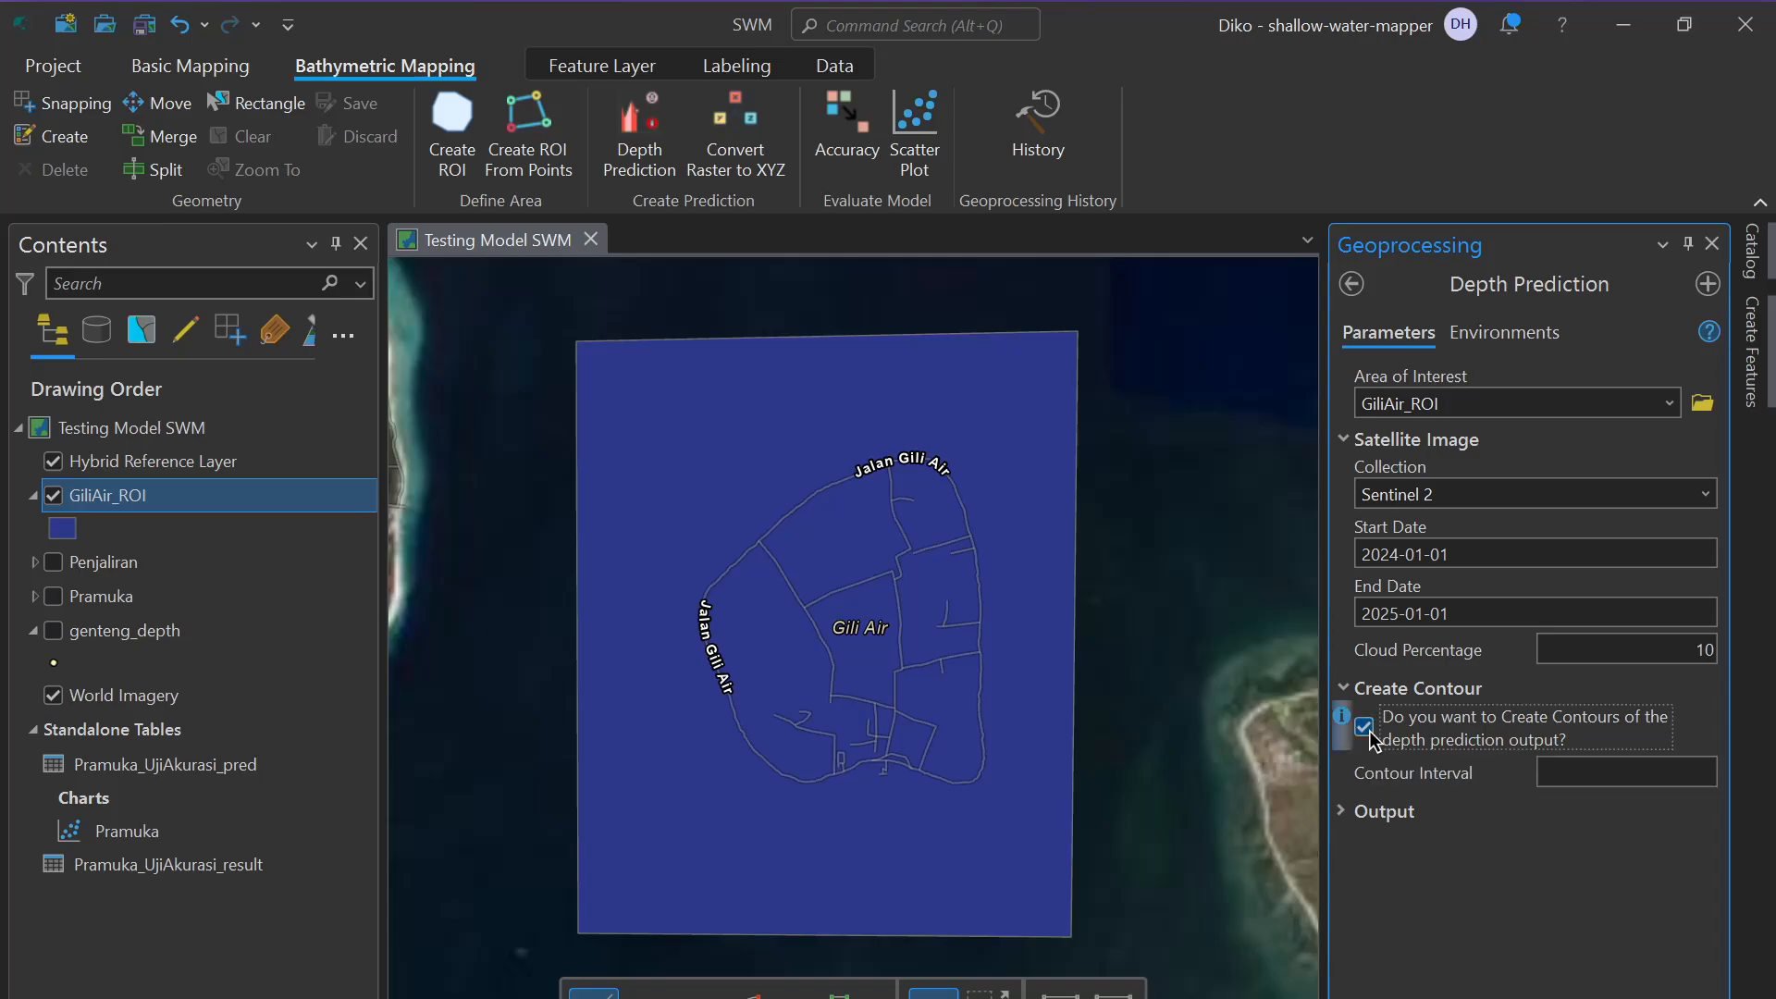
left_click(1587, 777)
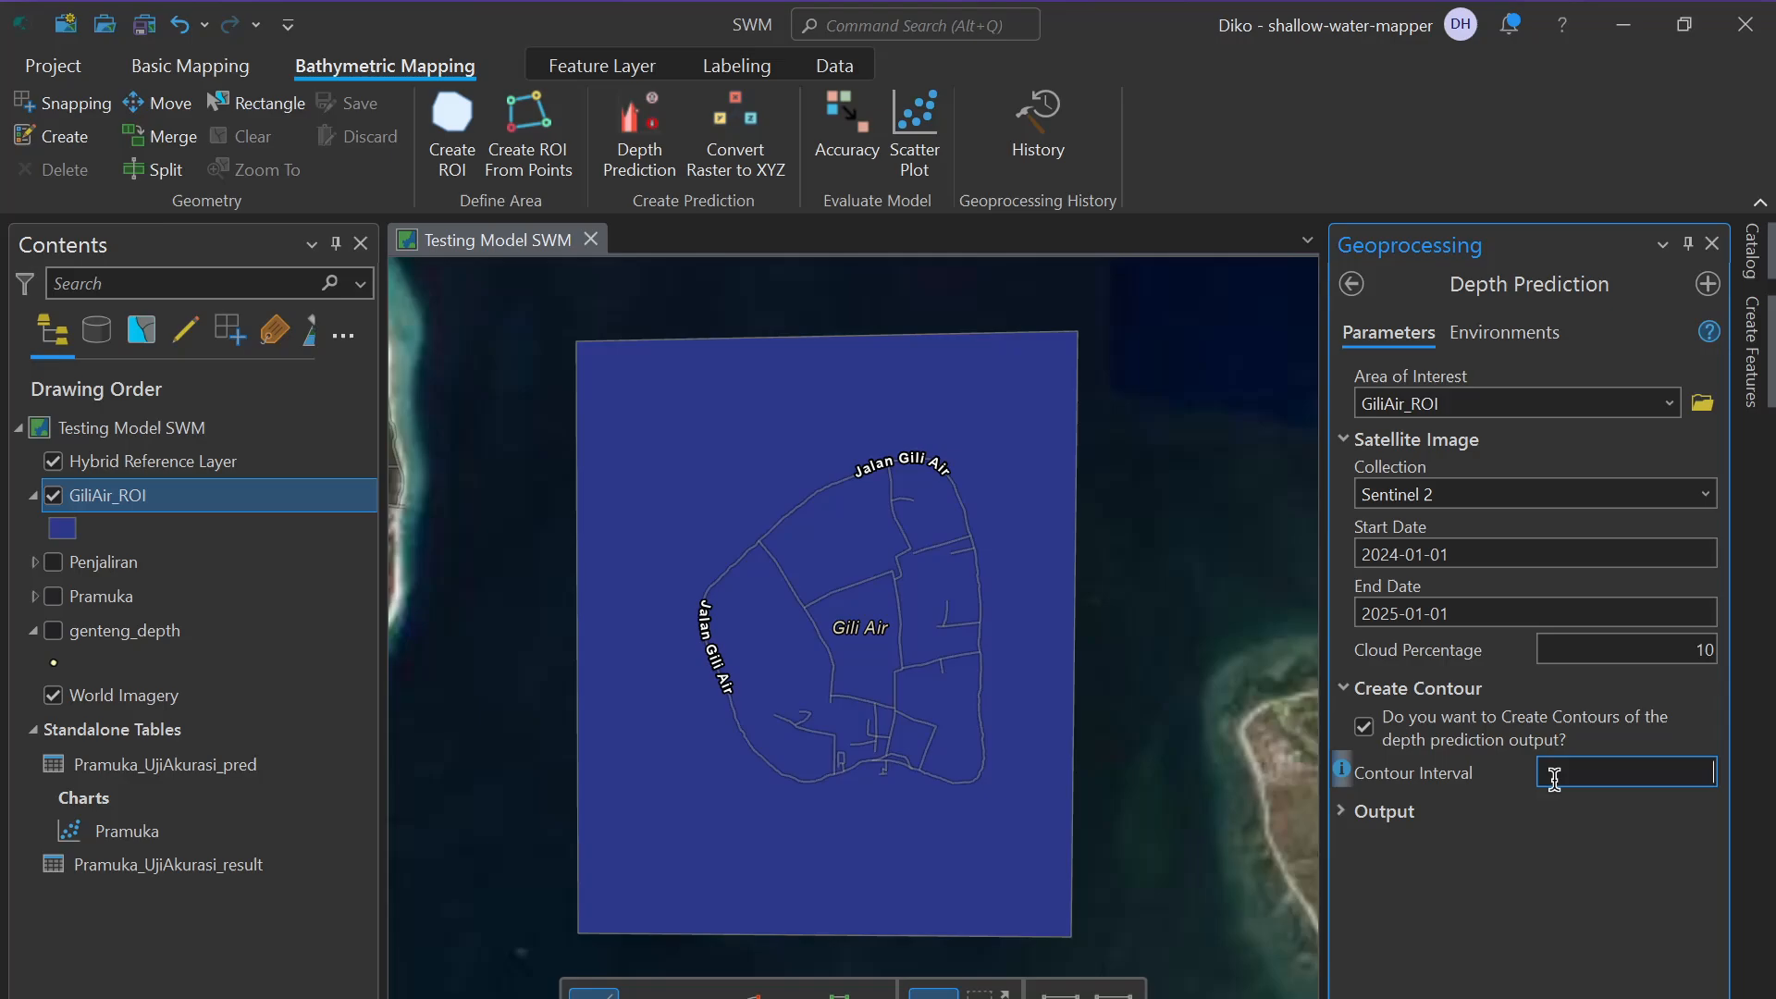
type("-")
type("0,5")
left_click(1416, 813)
left_click(1697, 773)
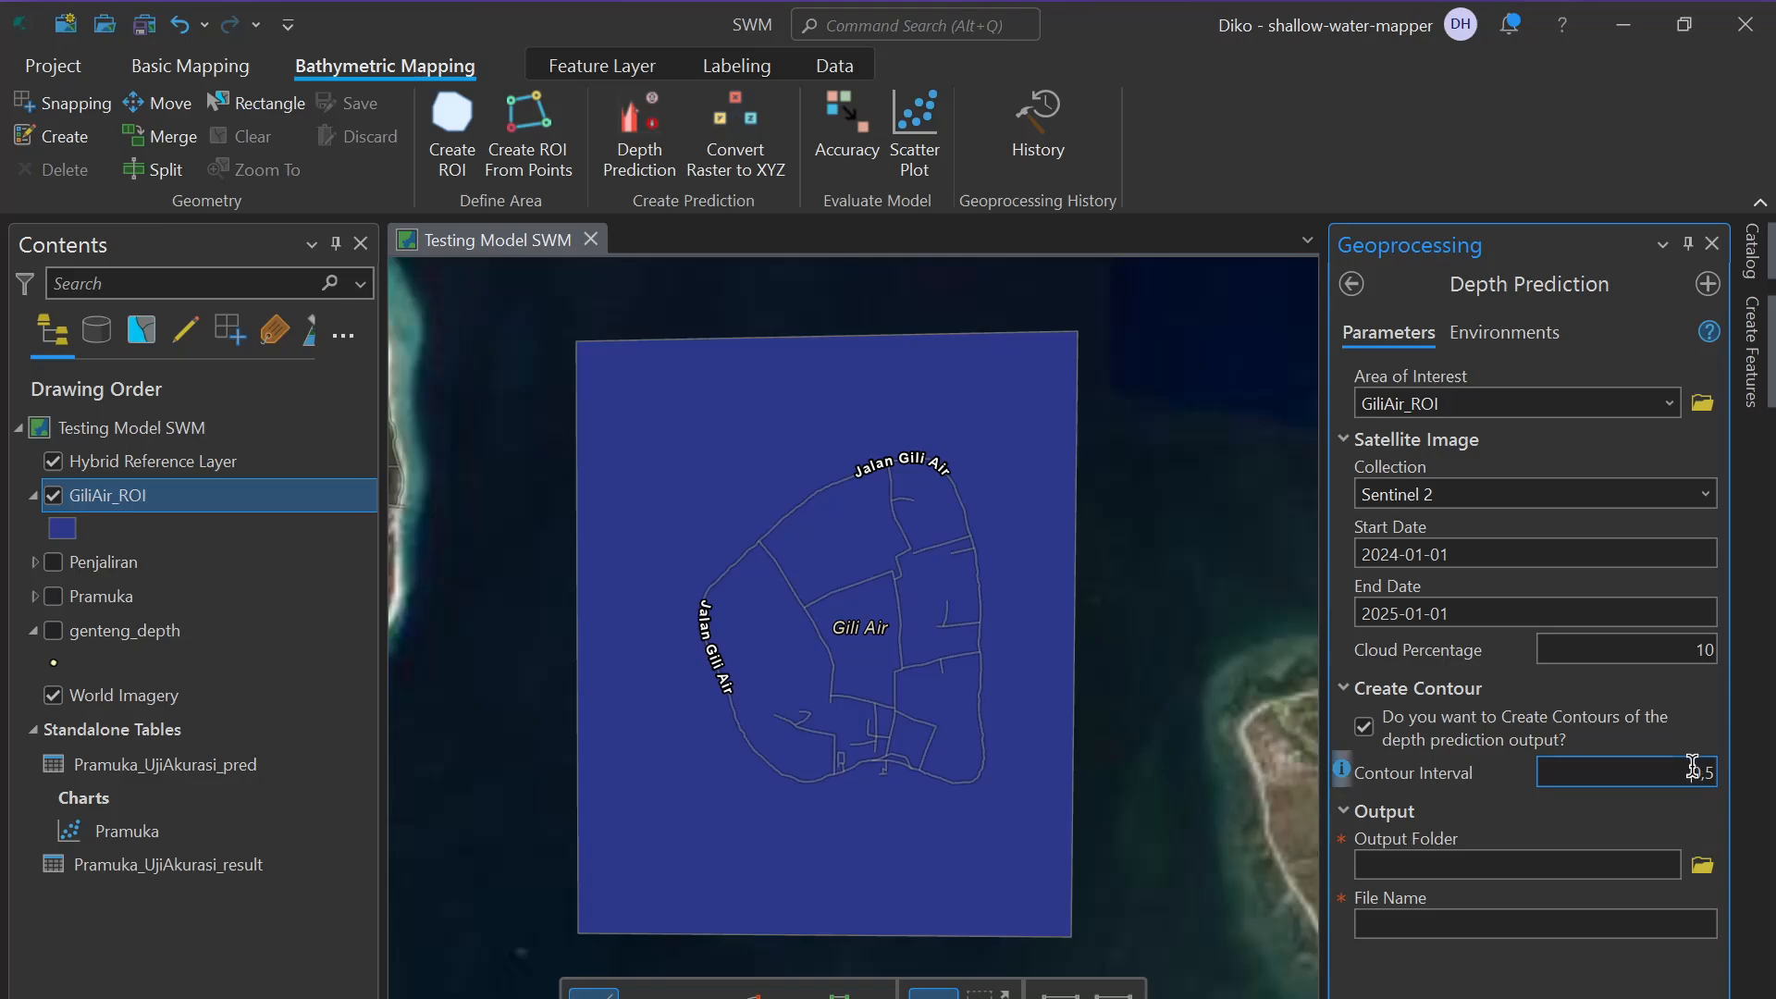
type("1")
Set the output folder to Gili_Air and the file name to GiliAir_S2, and run the depth prediction
left_click(1621, 867)
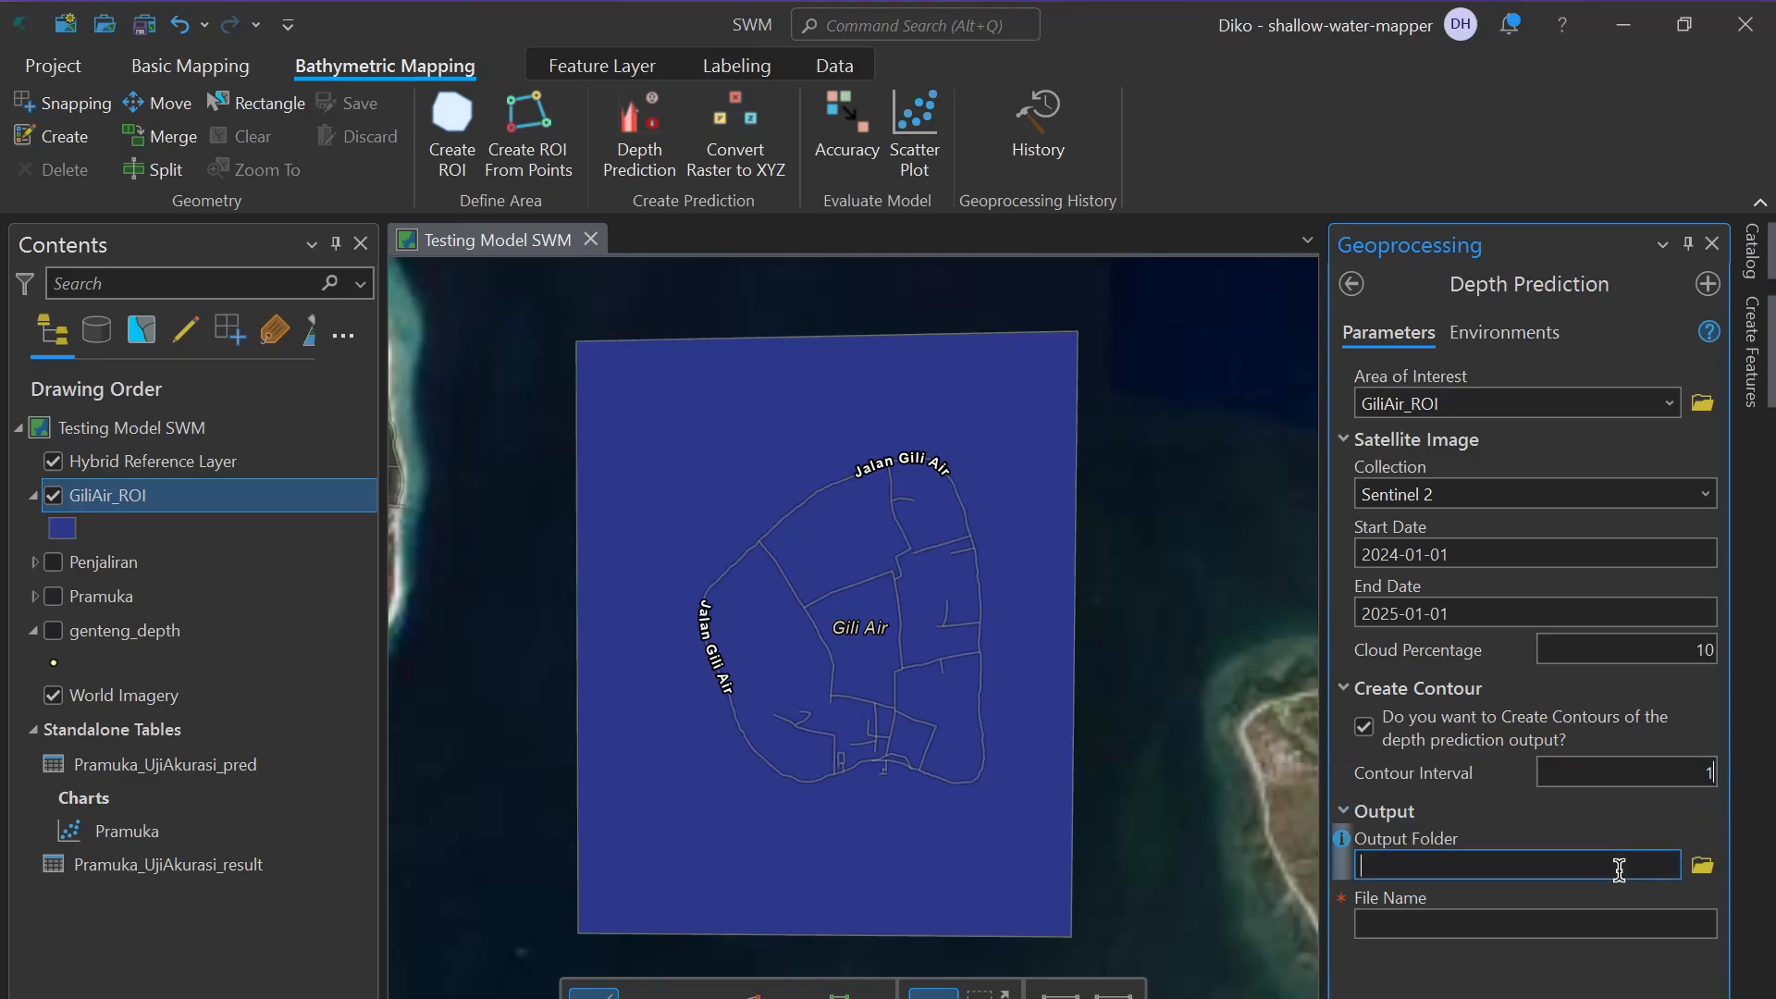
left_click(1702, 866)
double_click(687, 511)
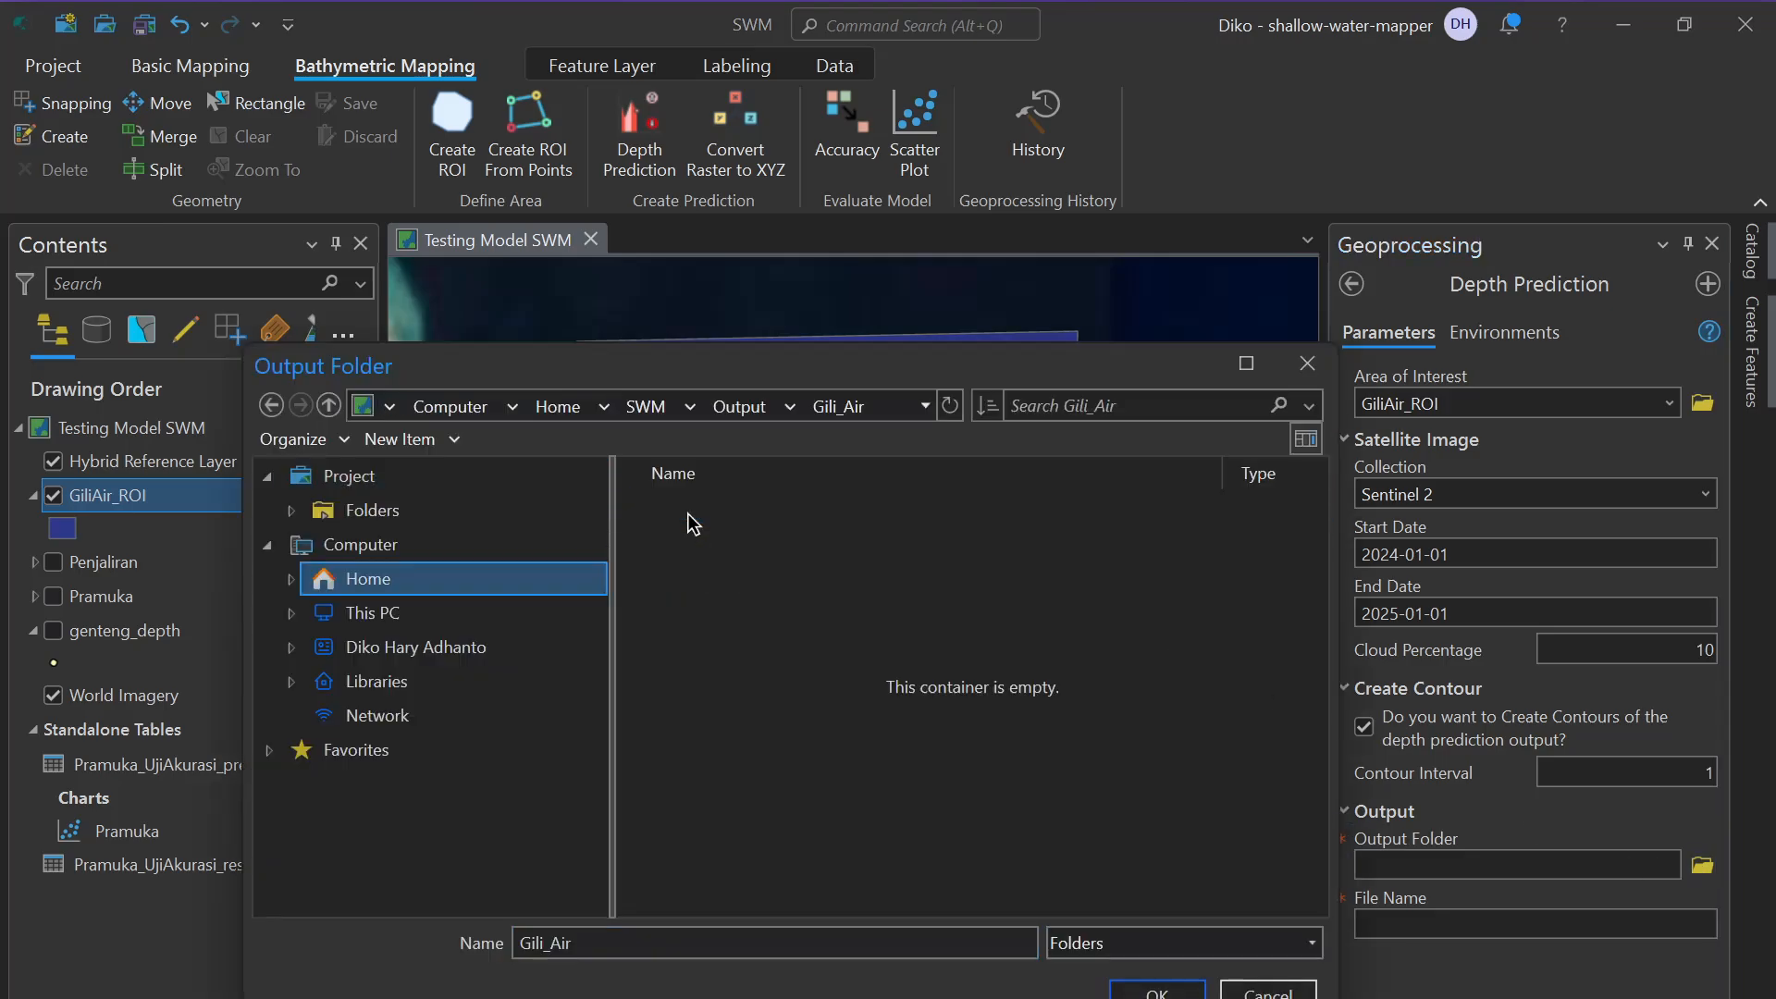
left_click(1132, 991)
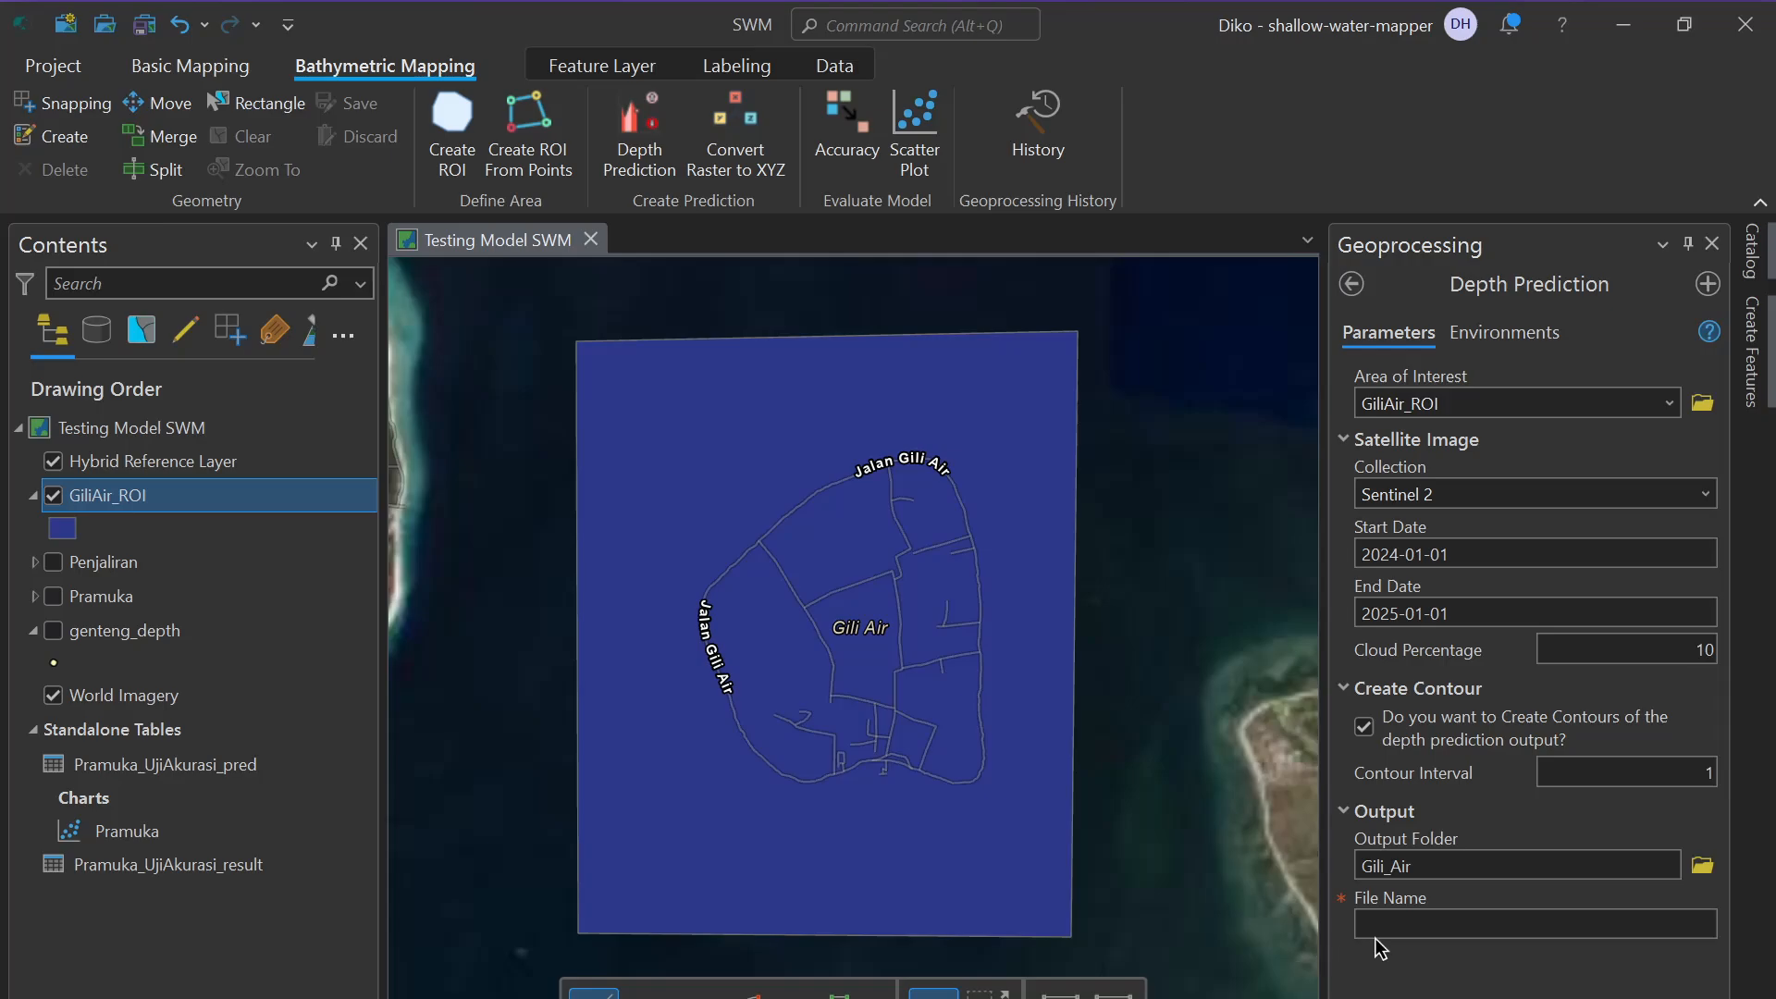
left_click(1403, 929)
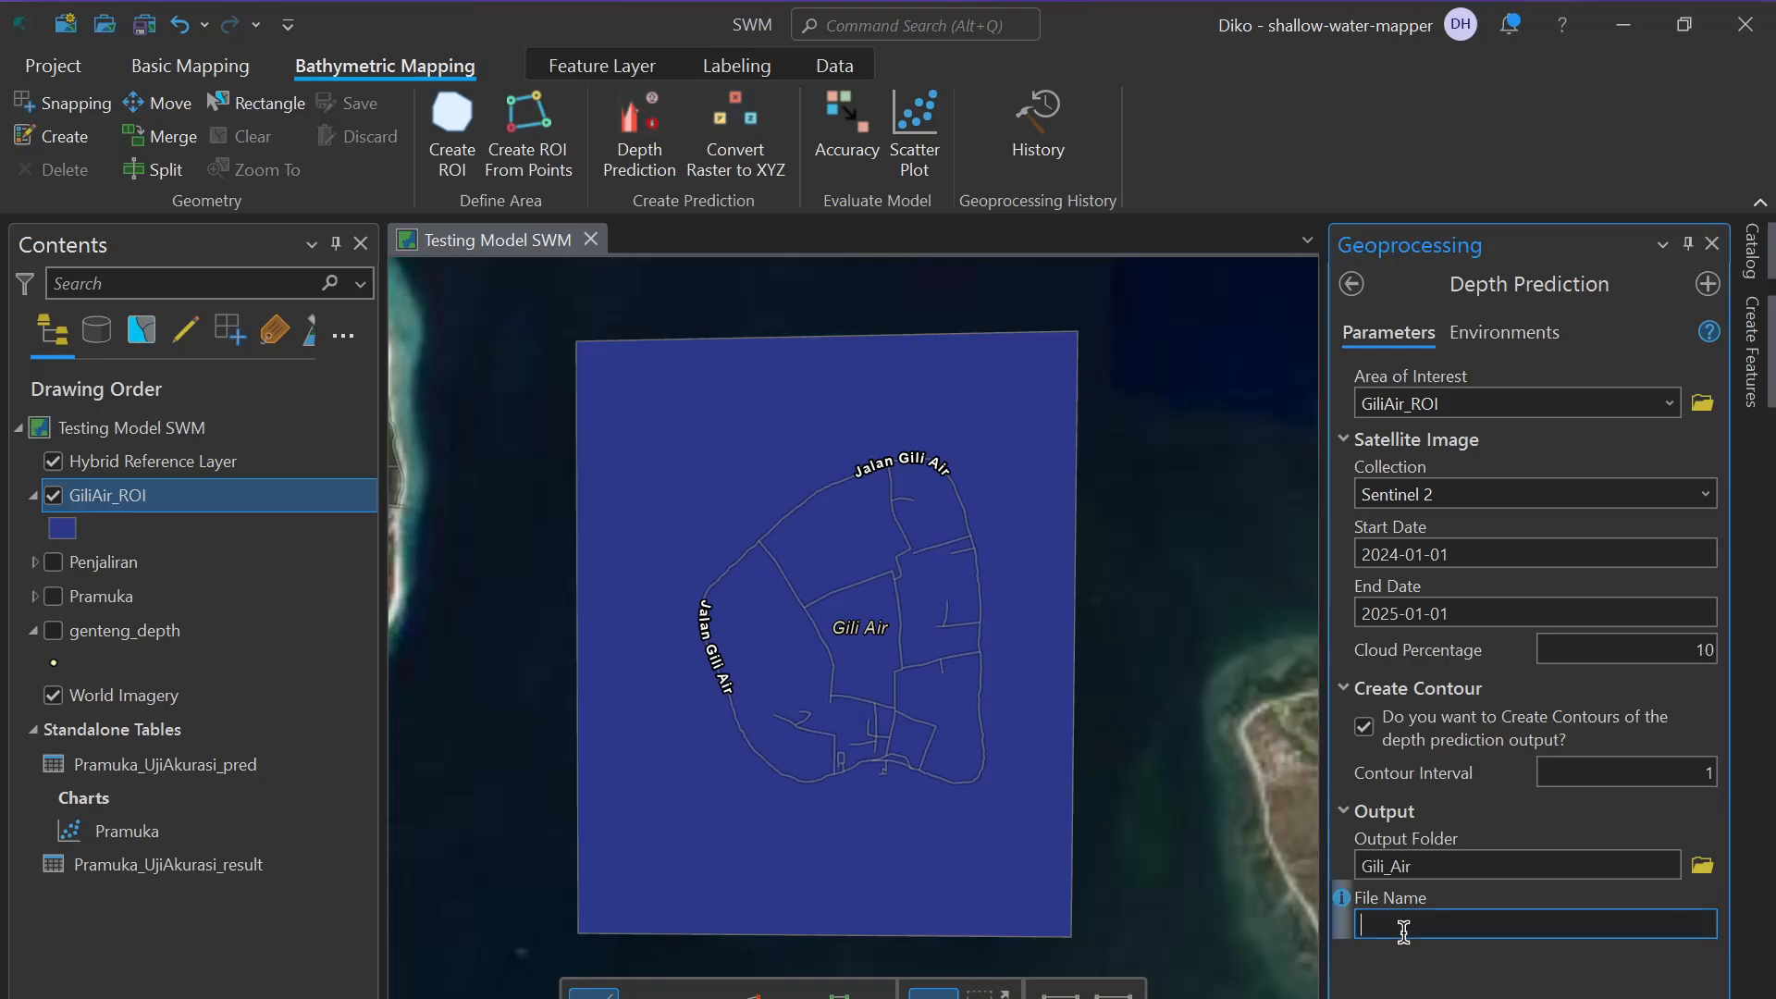
type("GiliAir_S2")
left_click(1662, 983)
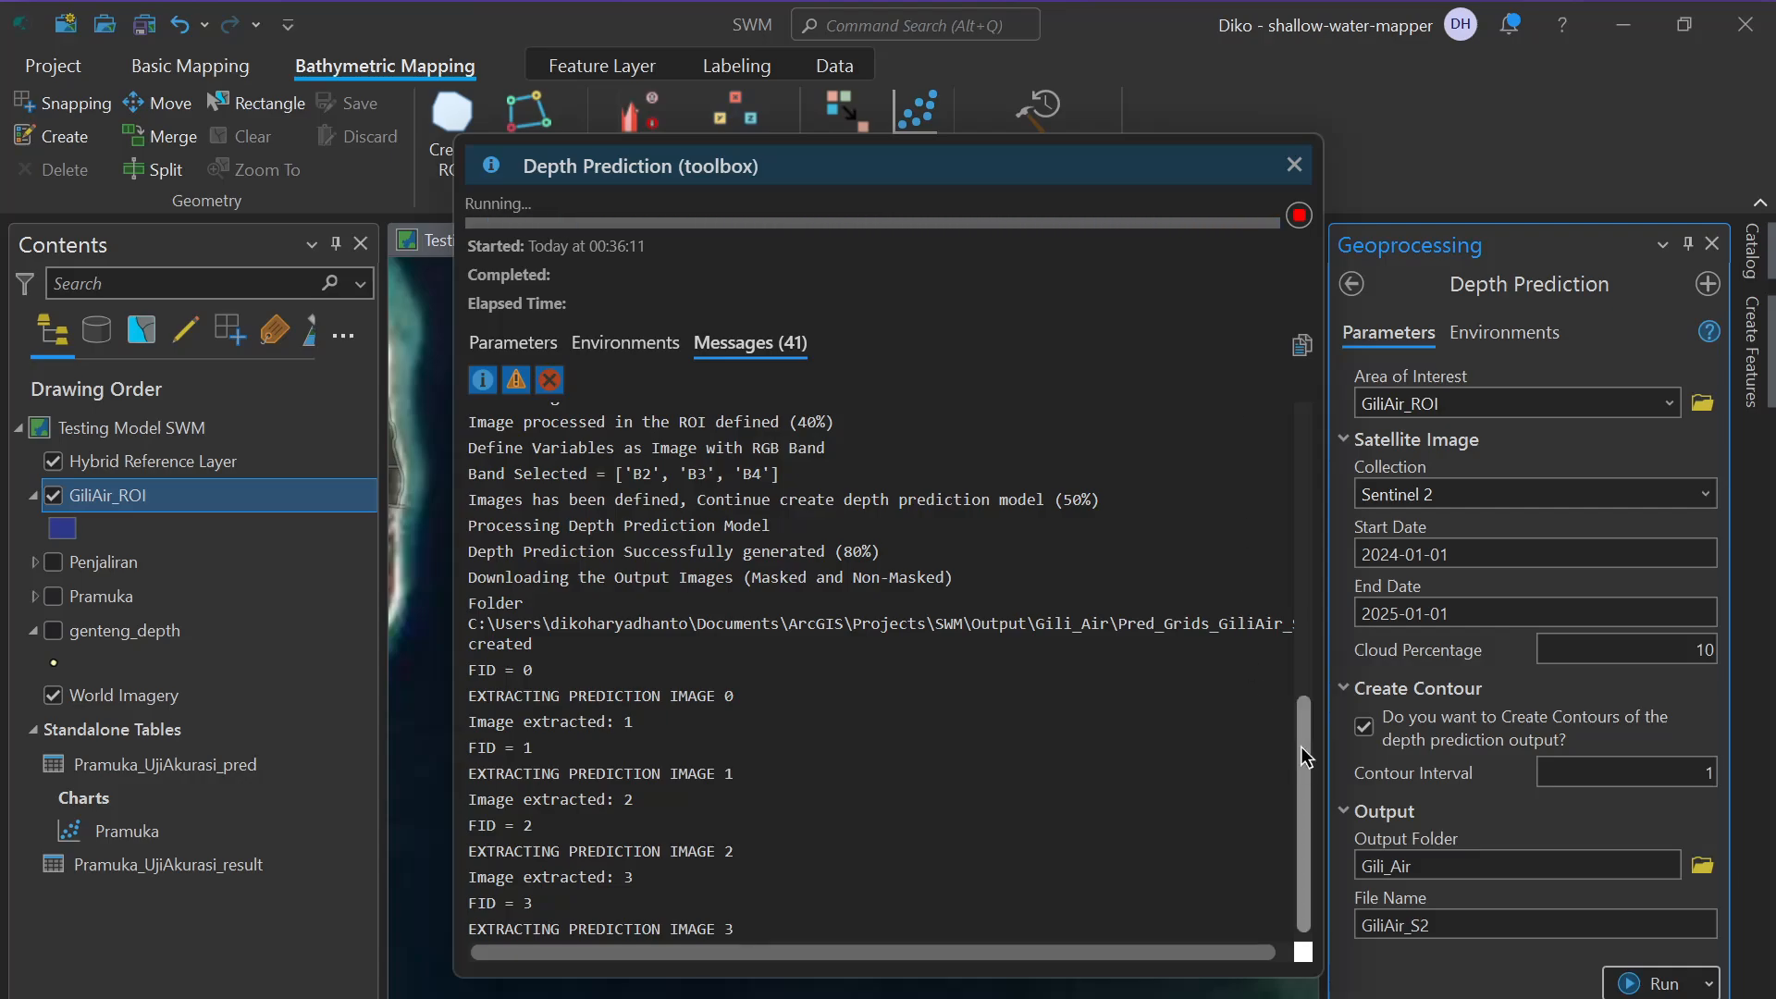
Review the Depth Prediction run messages on AOI splitting, image extraction and grid processing, check the cloud percentage setting, and close the messages
left_click_drag(1301, 747, 1295, 647)
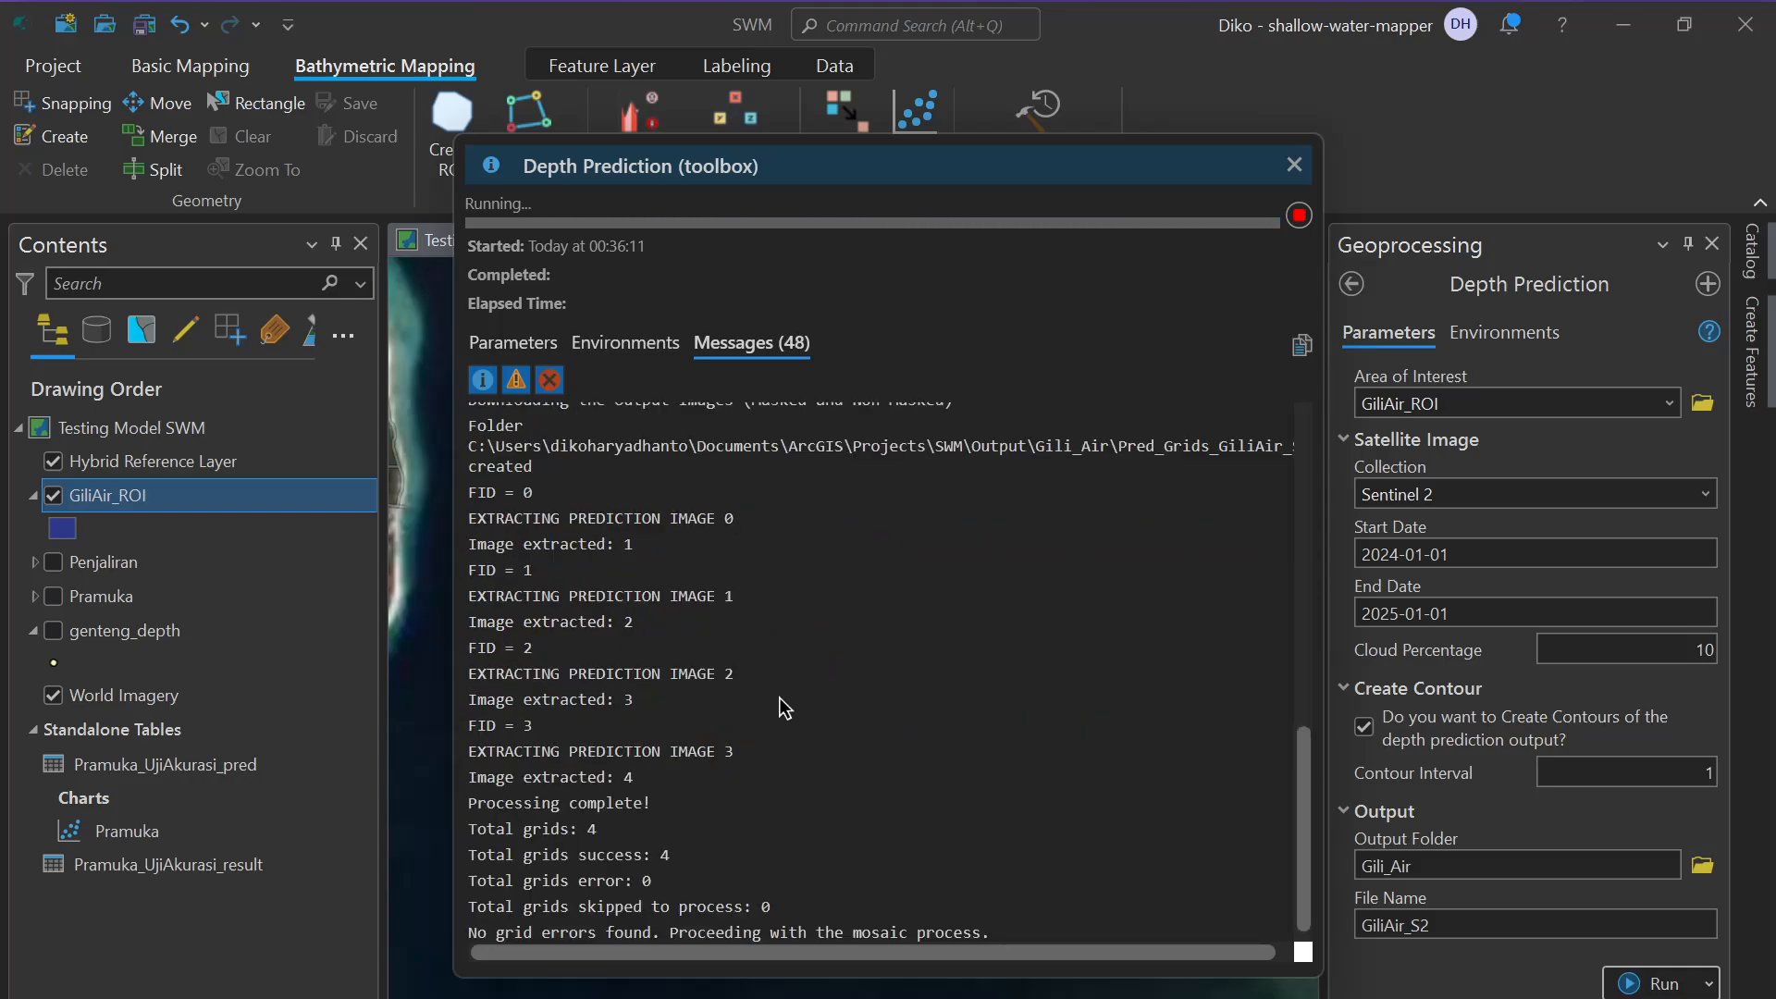
left_click_drag(1301, 812, 1291, 535)
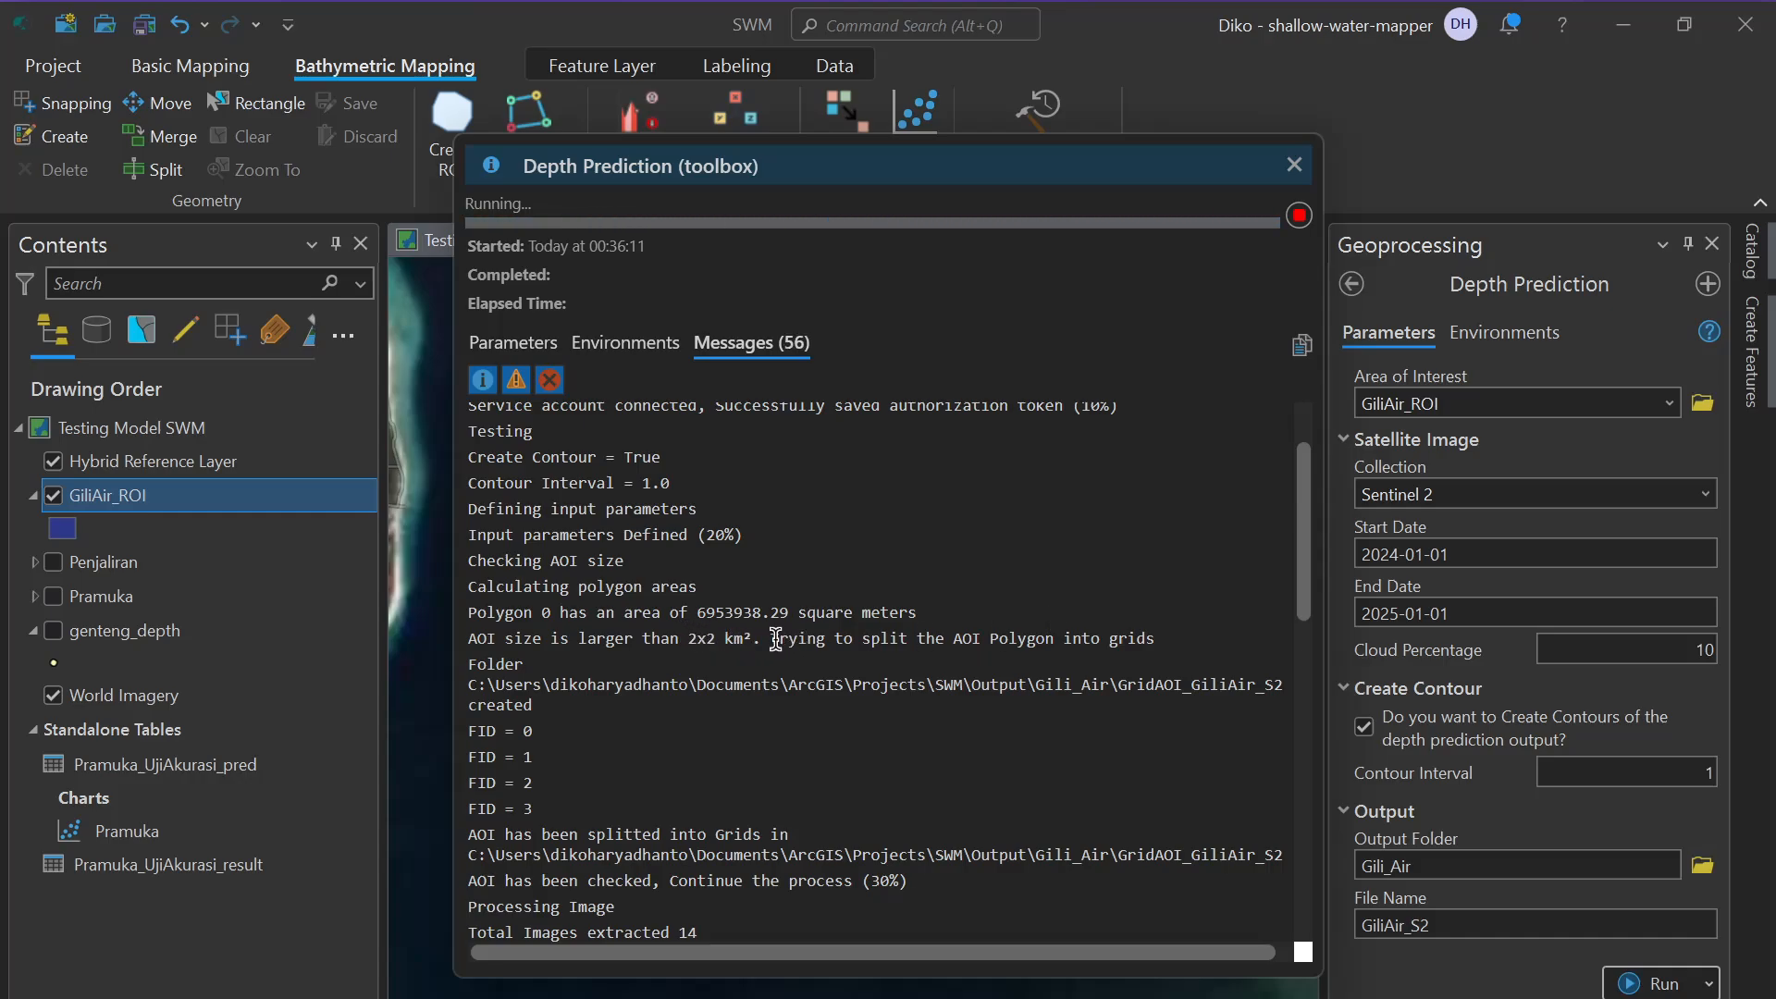
left_click_drag(775, 639, 1150, 601)
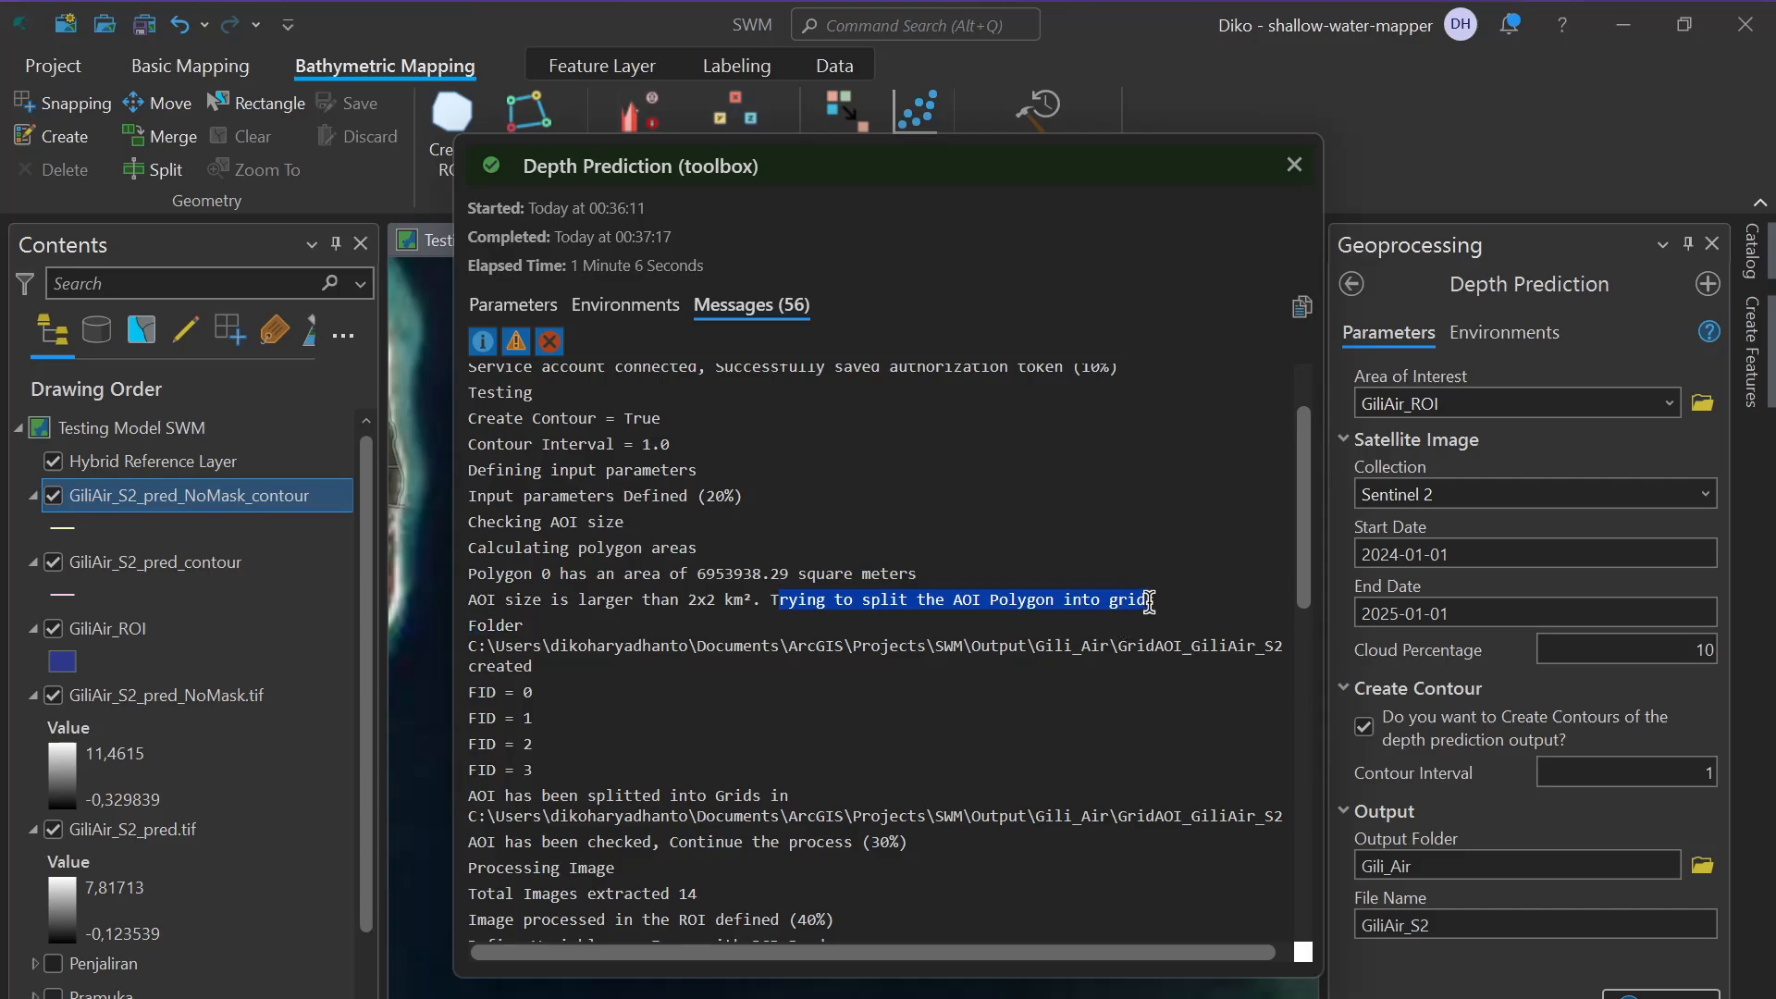
scroll(1309, 537, "down", 1)
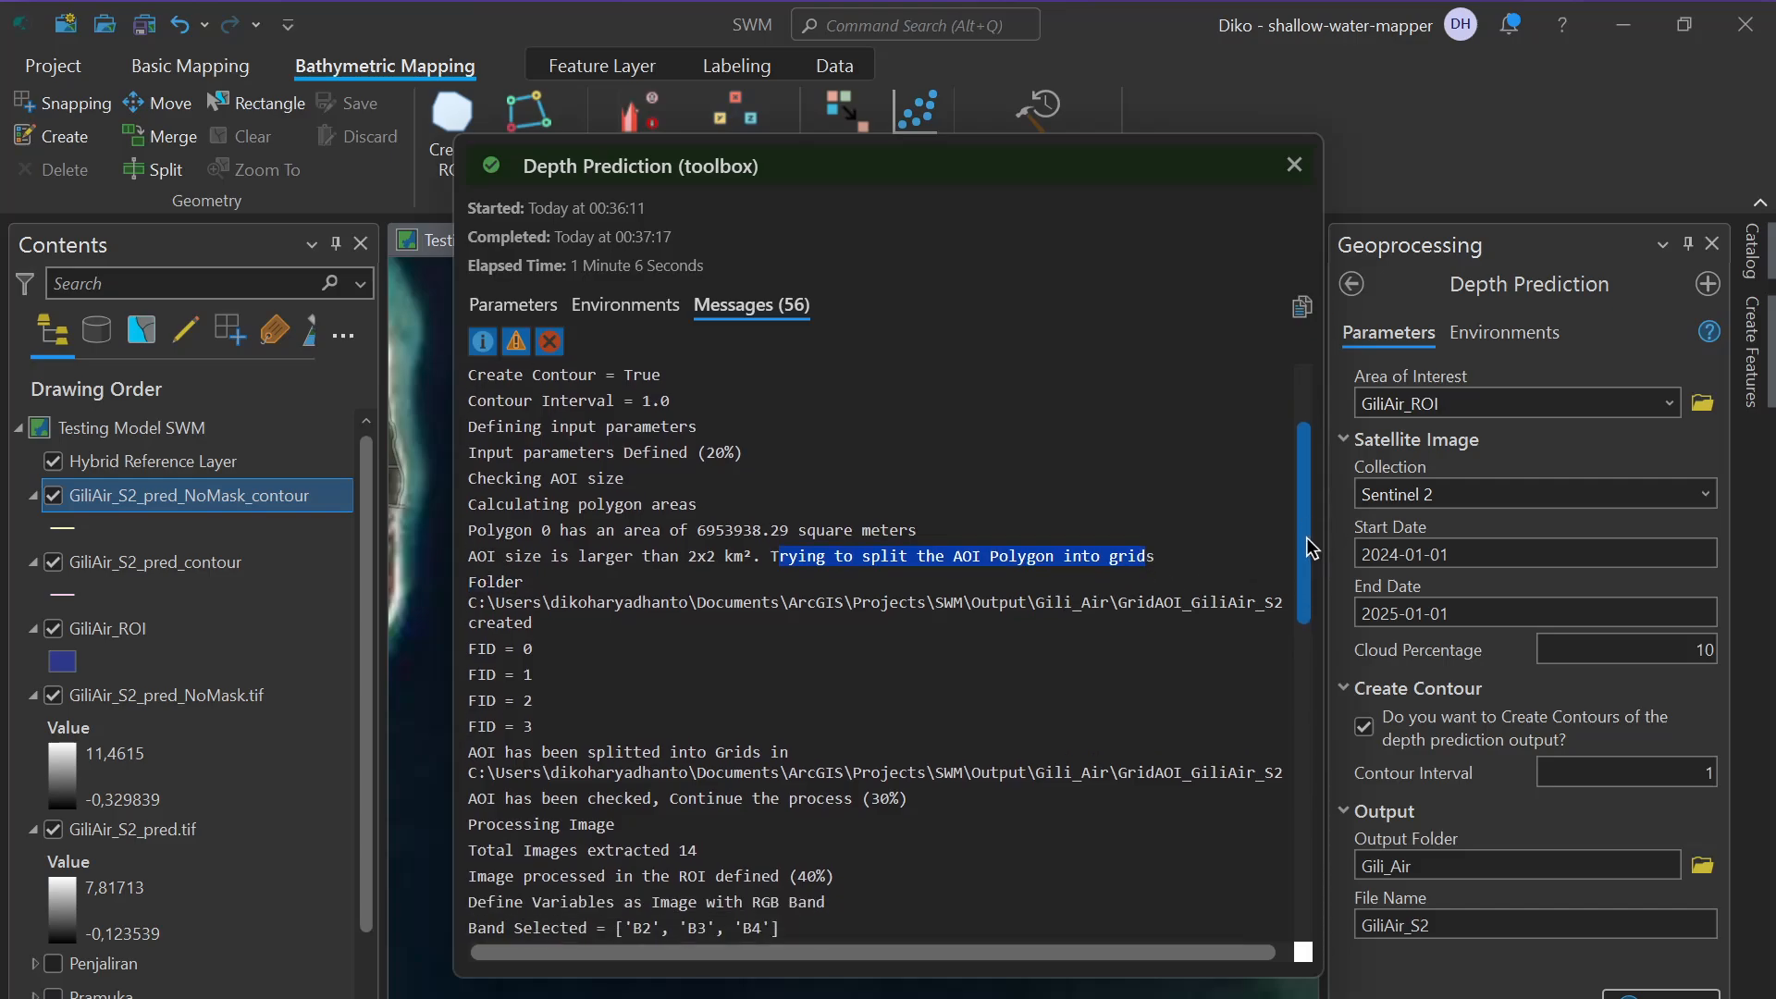
left_click_drag(1312, 548, 1284, 712)
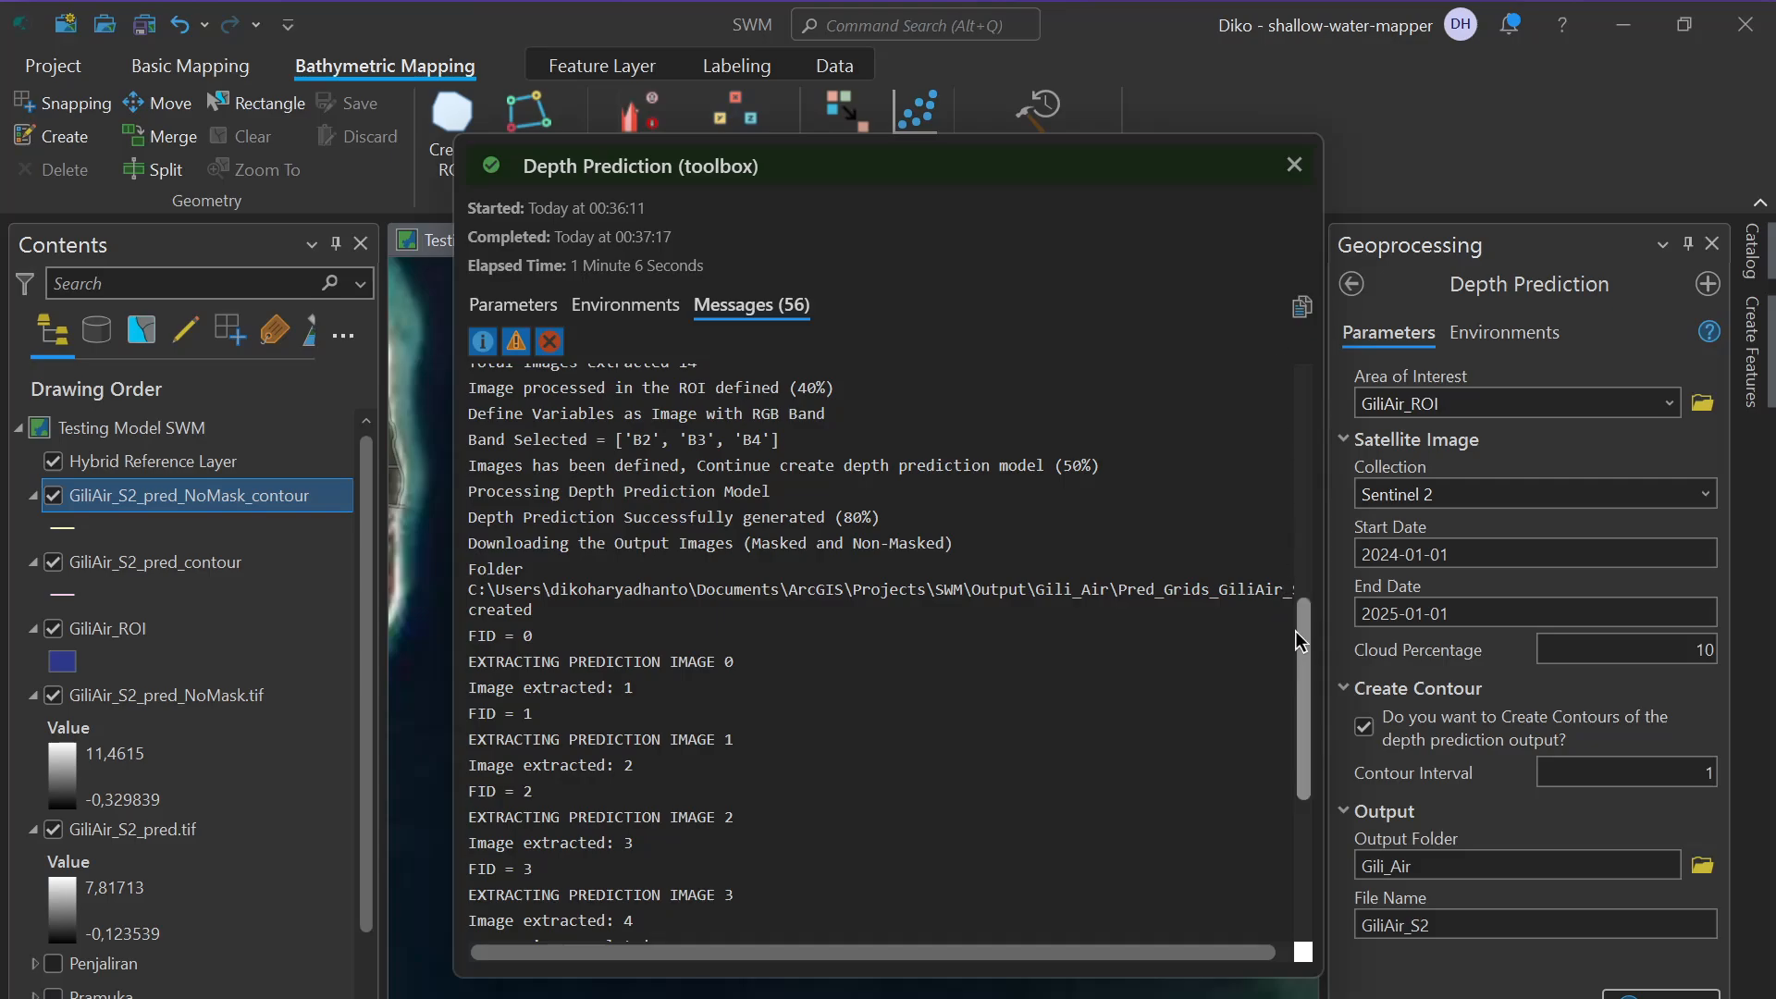
left_click_drag(1302, 640, 1313, 730)
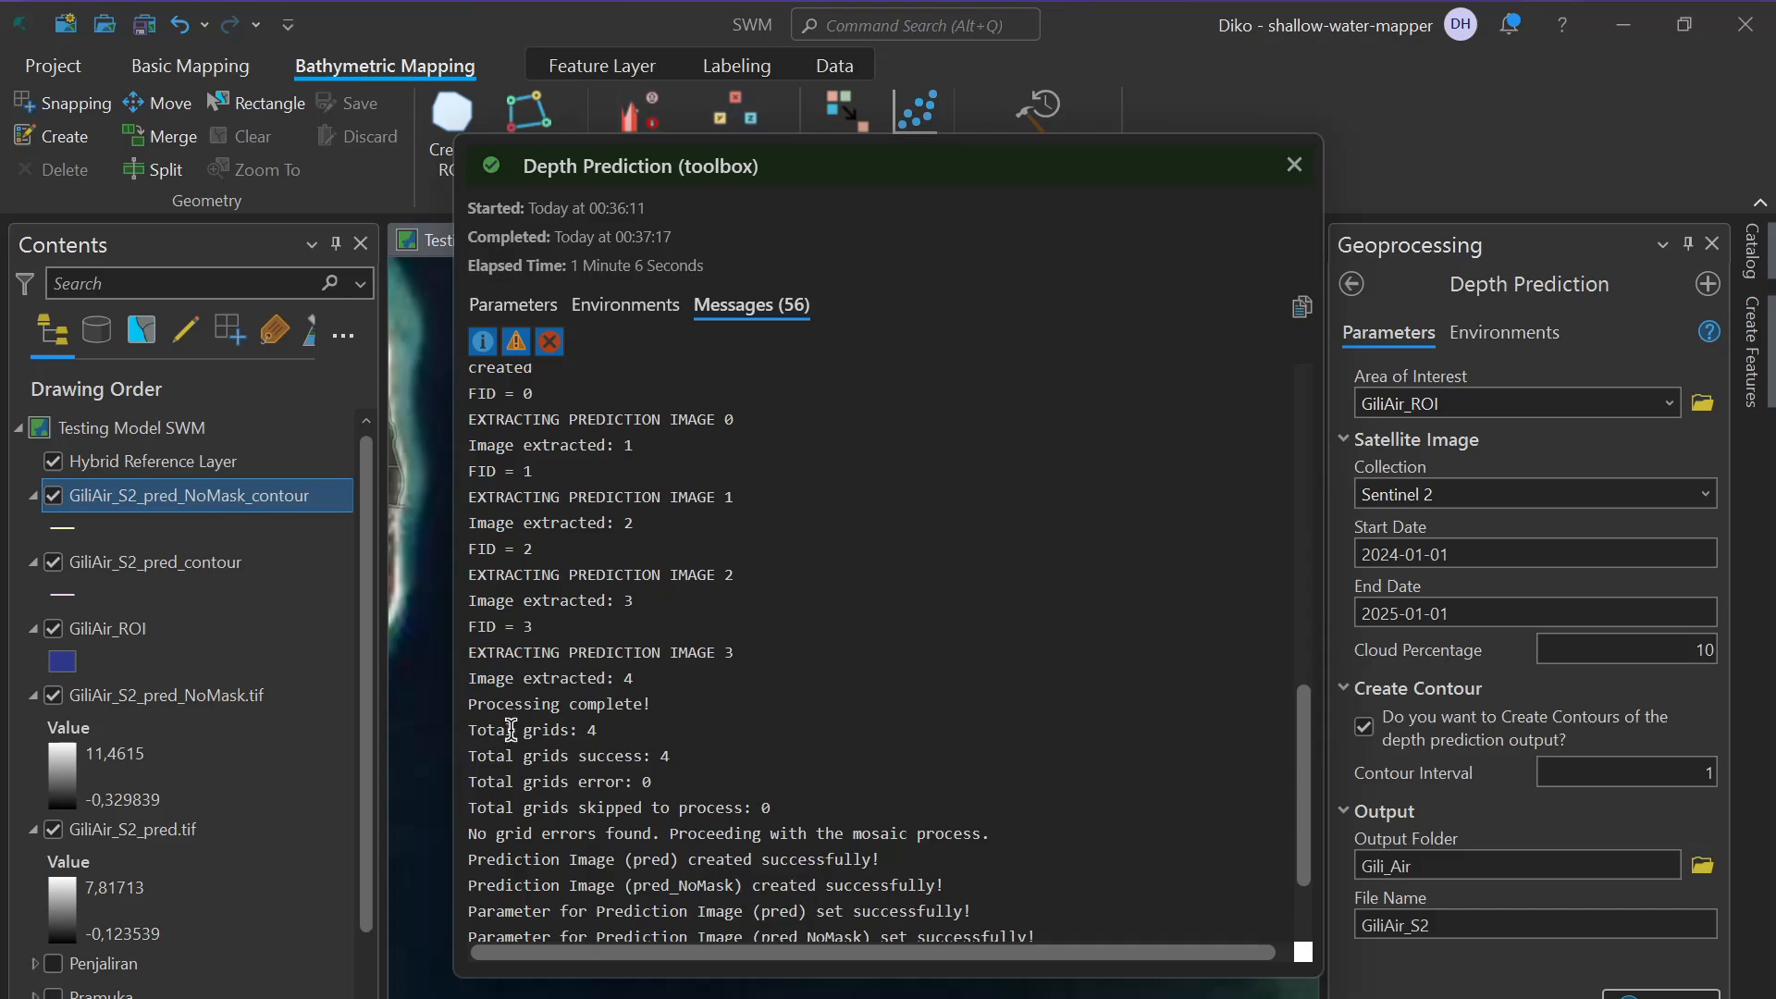
double_click(667, 756)
left_click_drag(629, 758, 459, 757)
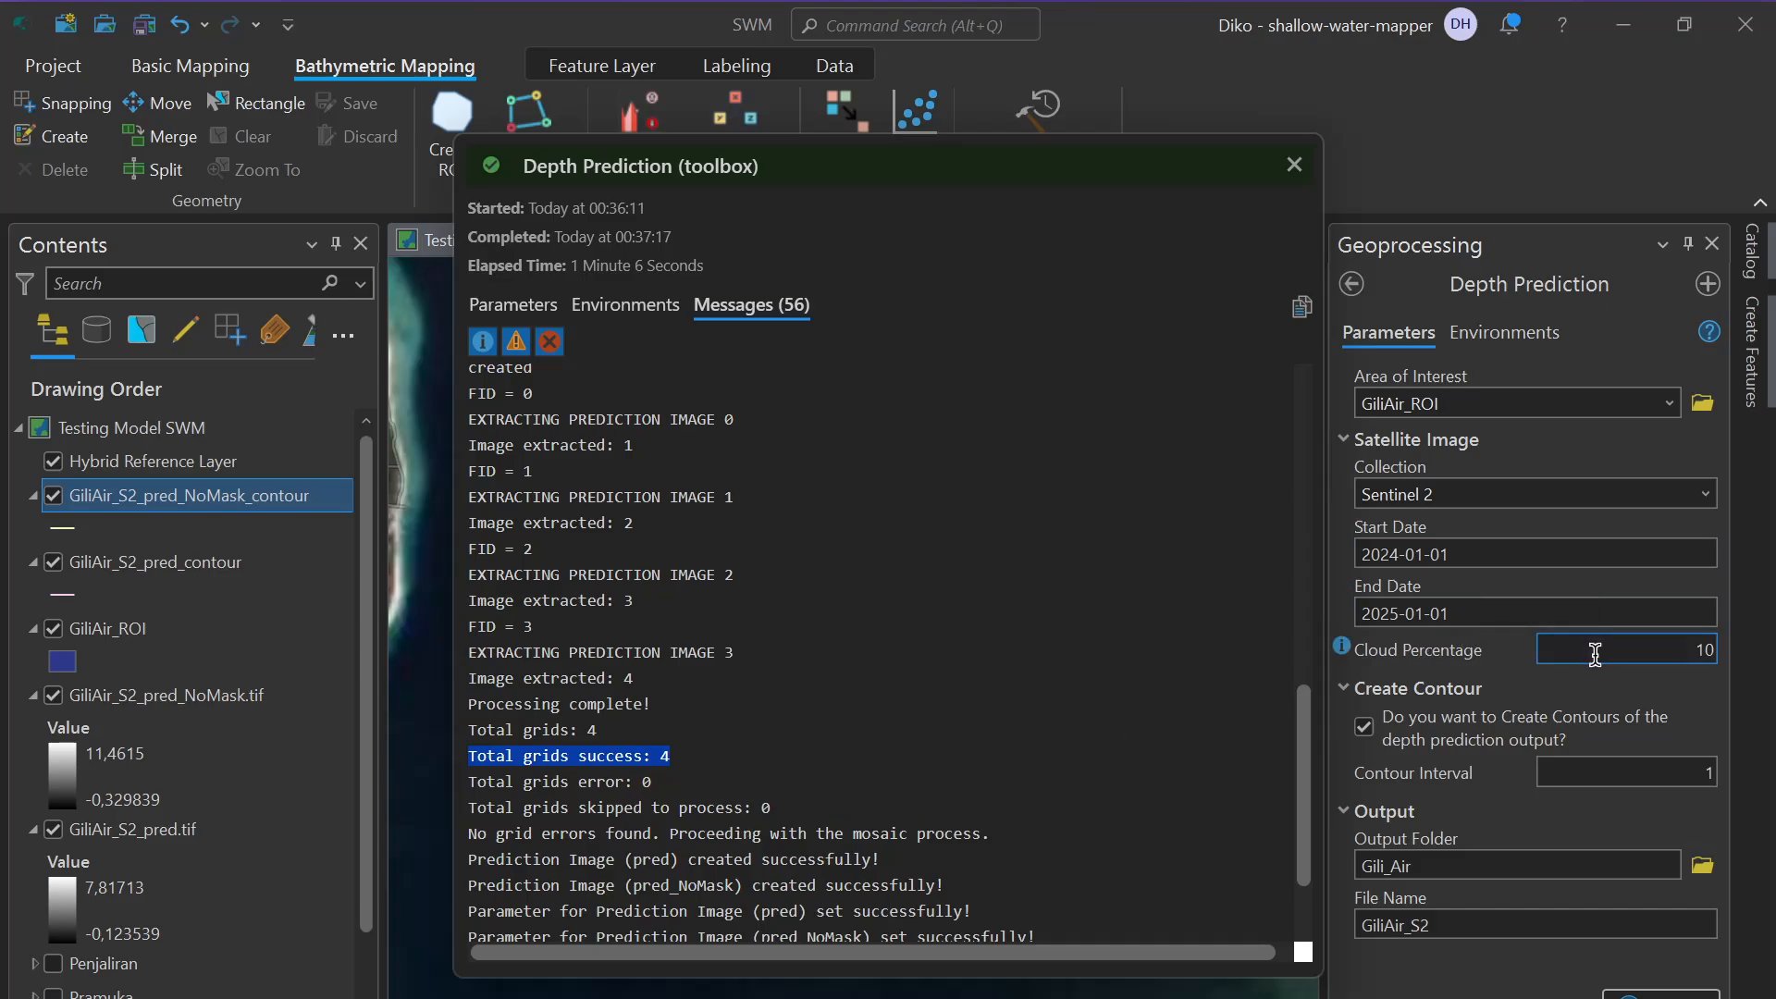
left_click_drag(1598, 654, 1714, 670)
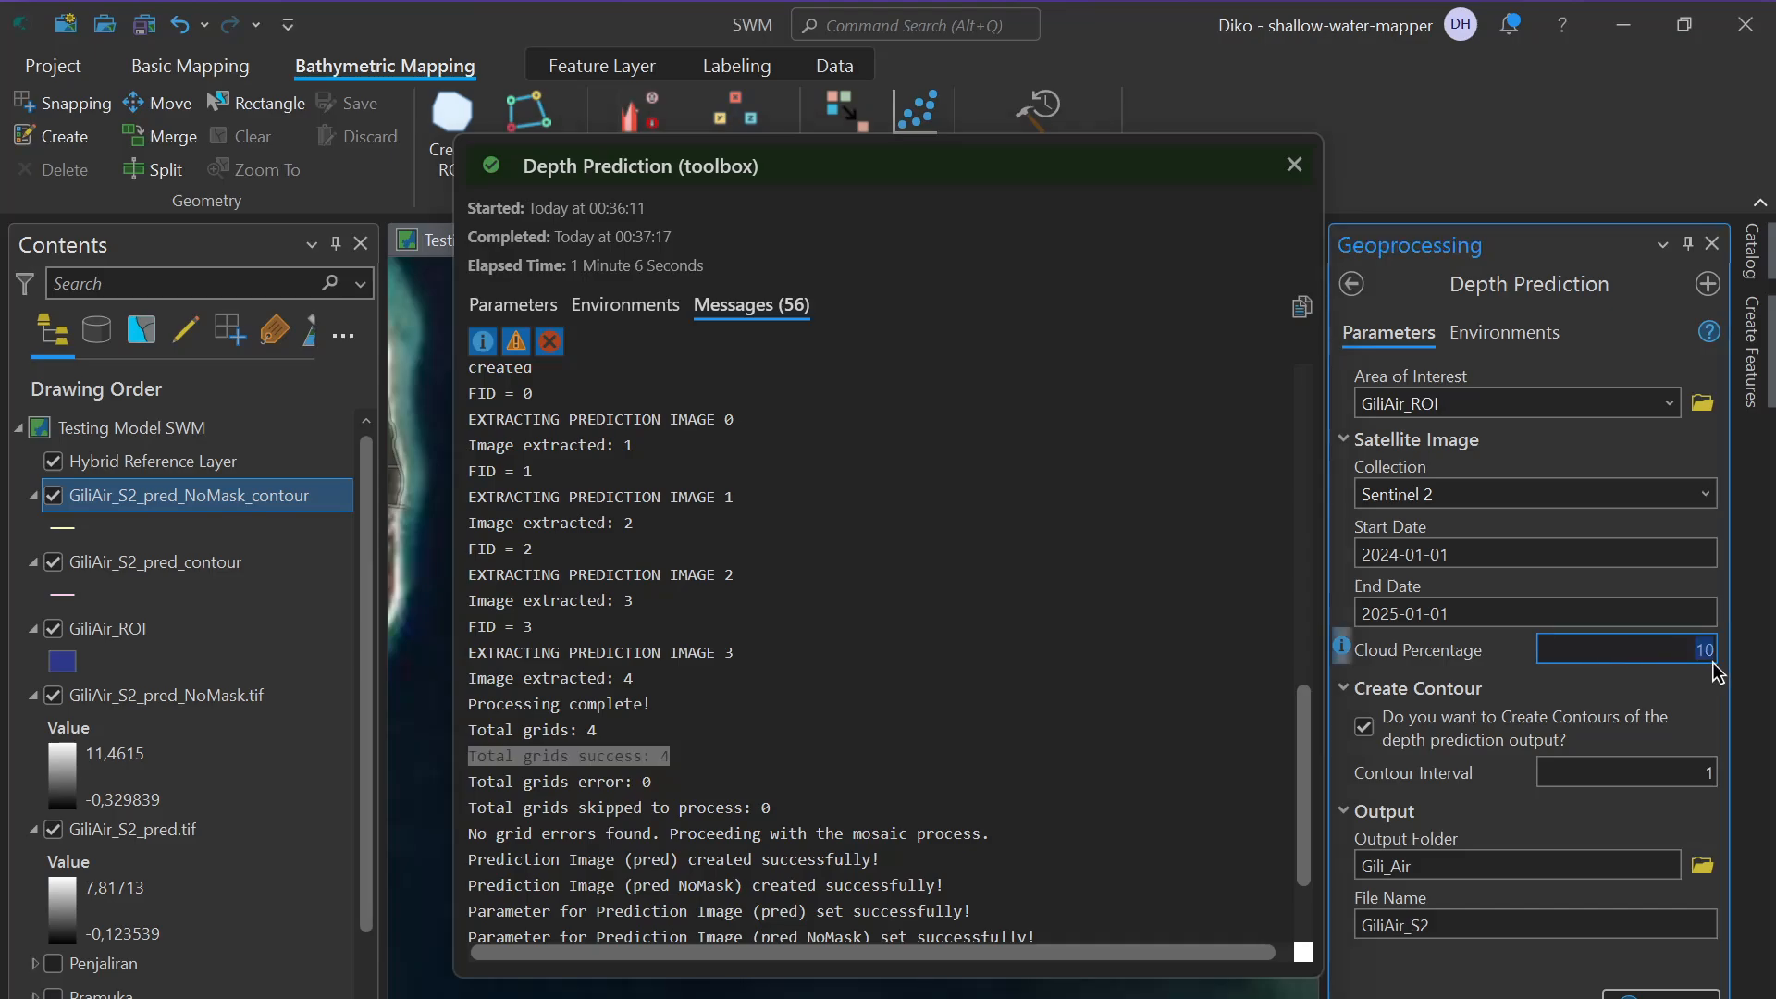
left_click(1303, 175)
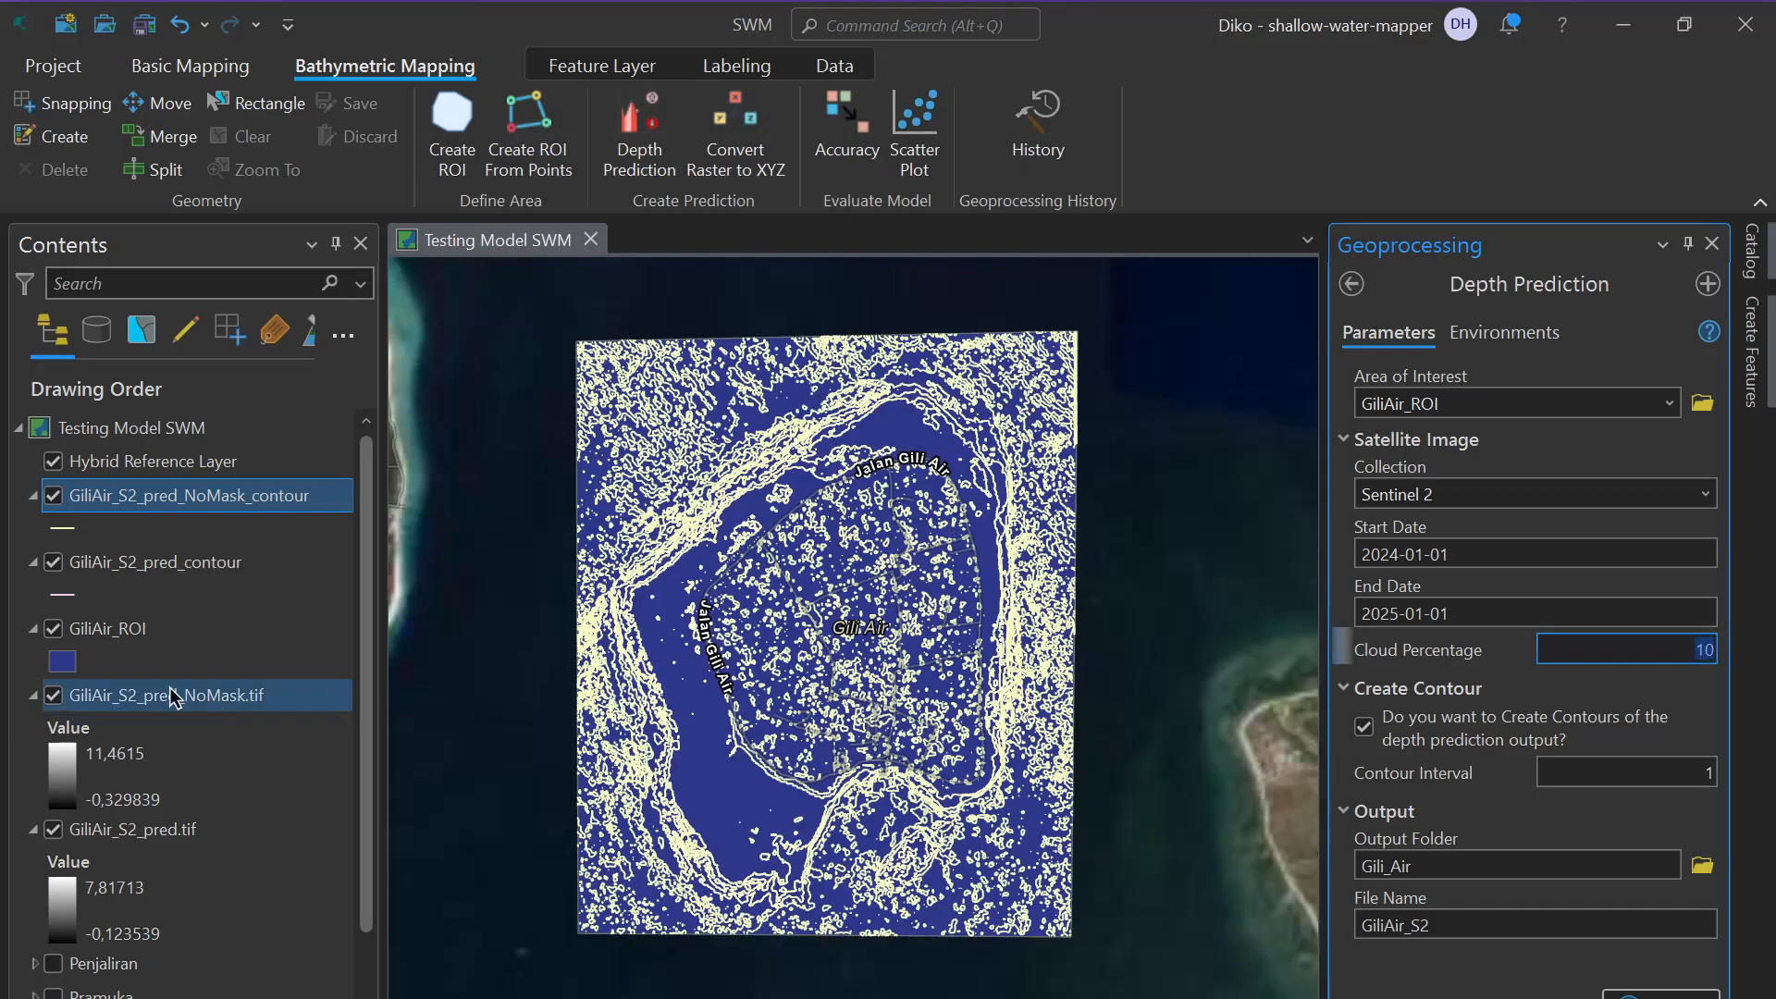
Hide both contour layers and the GiliAir_ROI layer, keeping the two depth prediction rasters switched on
left_click(53, 563)
left_click(53, 496)
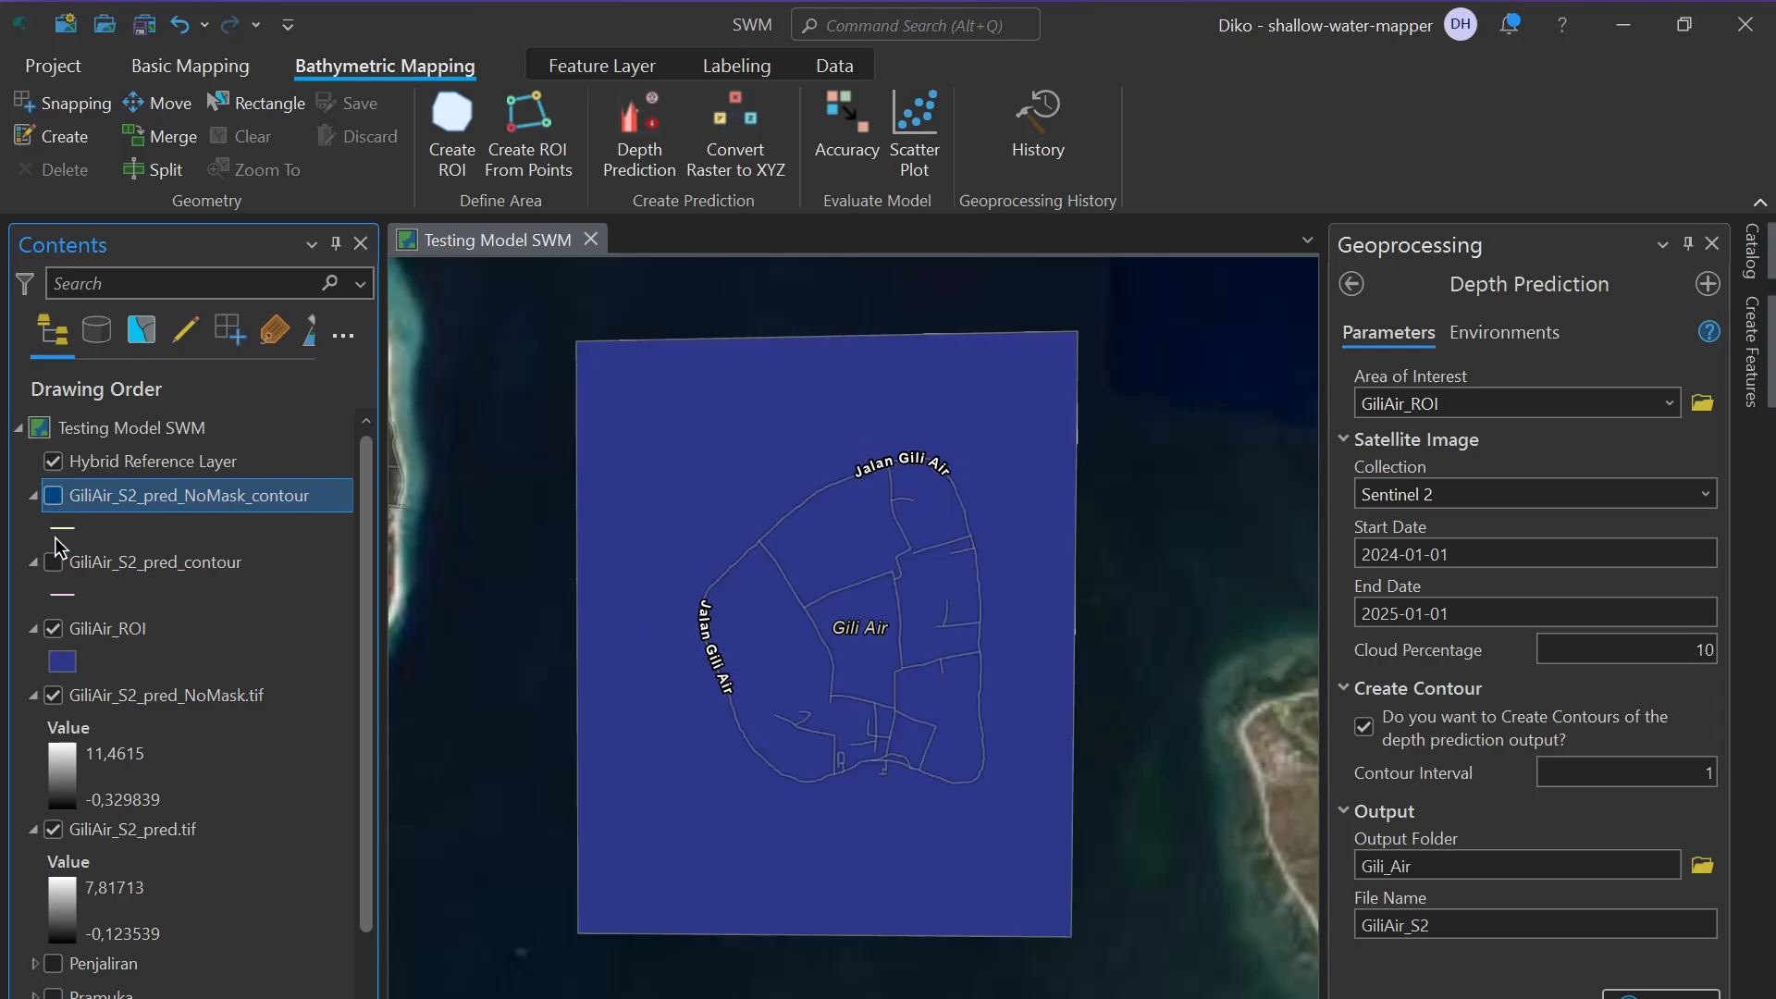
left_click(52, 629)
left_click(53, 695)
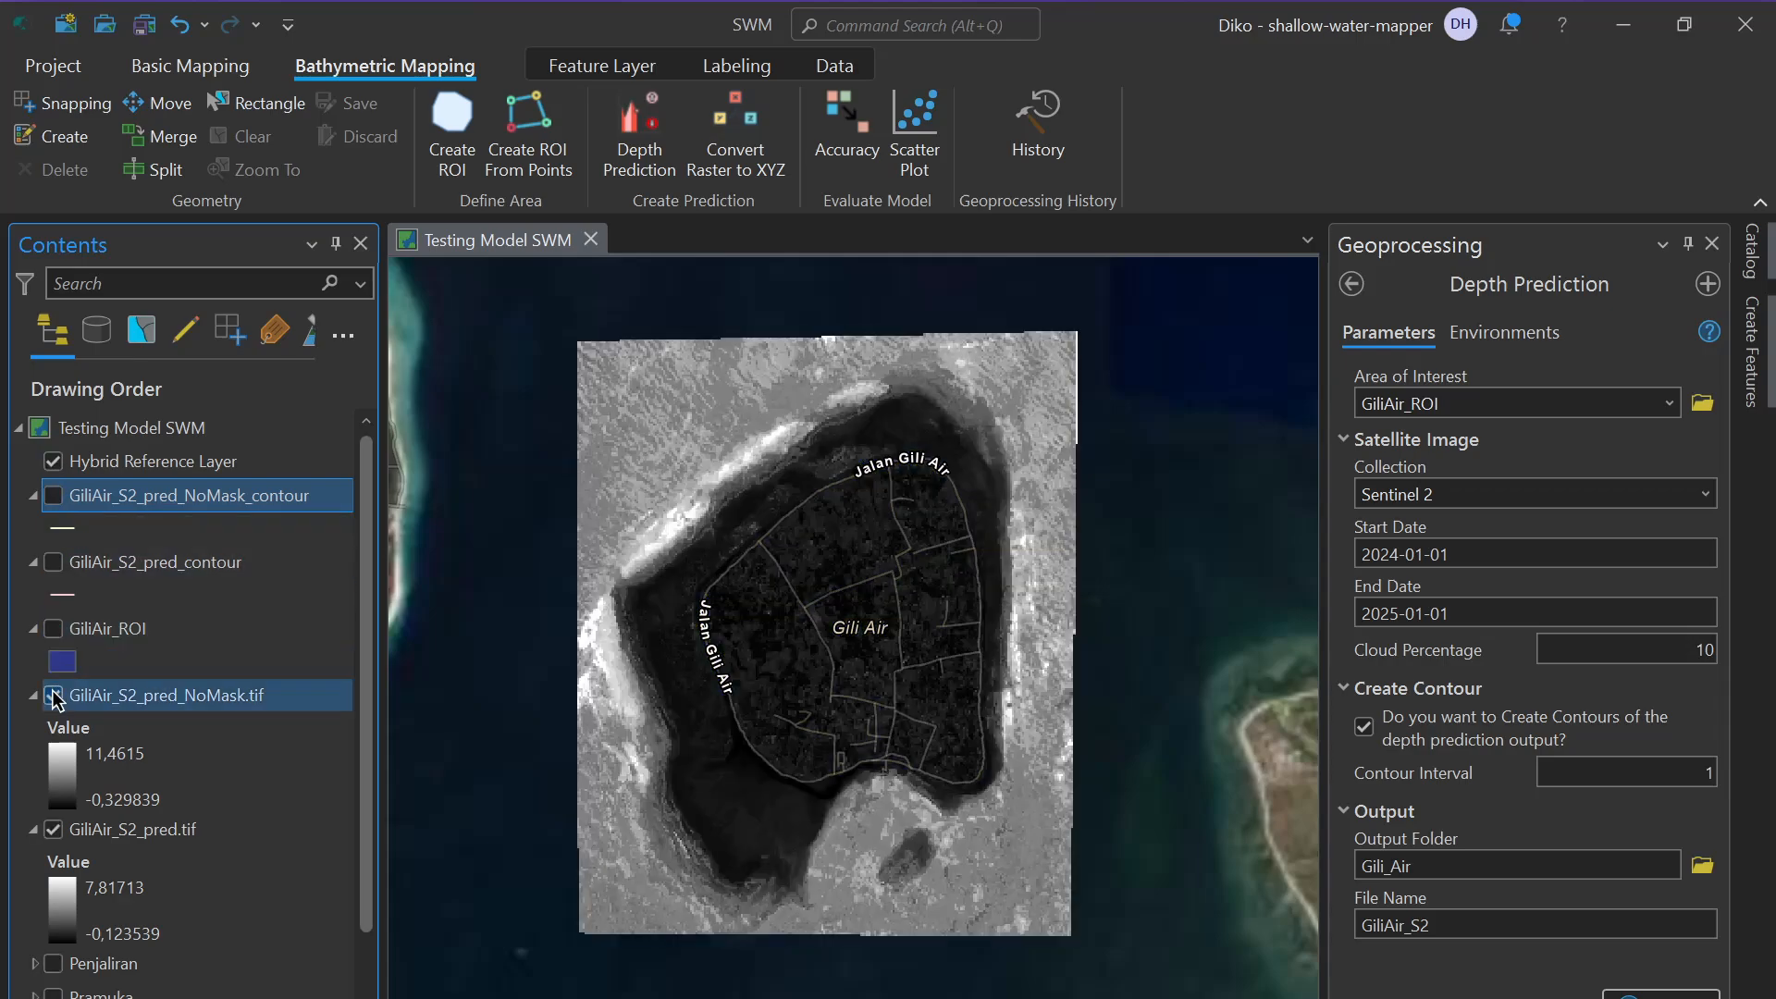
left_click(52, 695)
Symbolize GiliAir_S2_pred_NoMask.tif with an inverted dark-to-light blue stretch color scheme
left_click(57, 775)
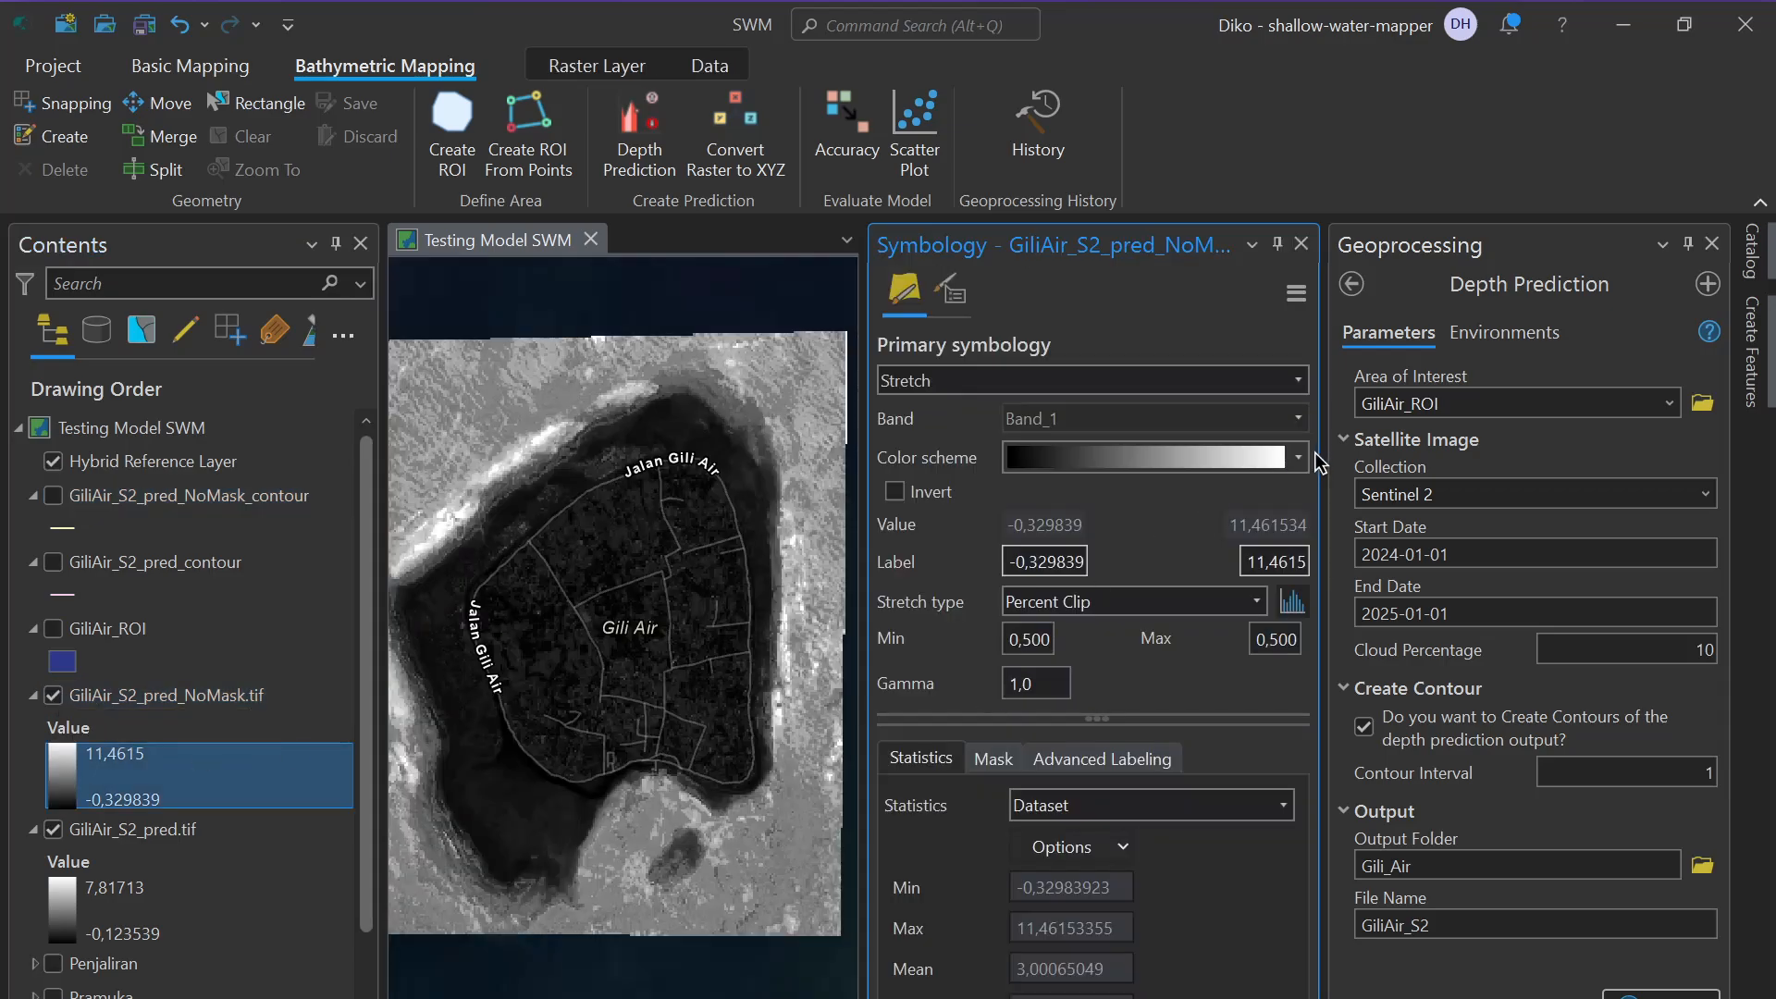
left_click(1298, 459)
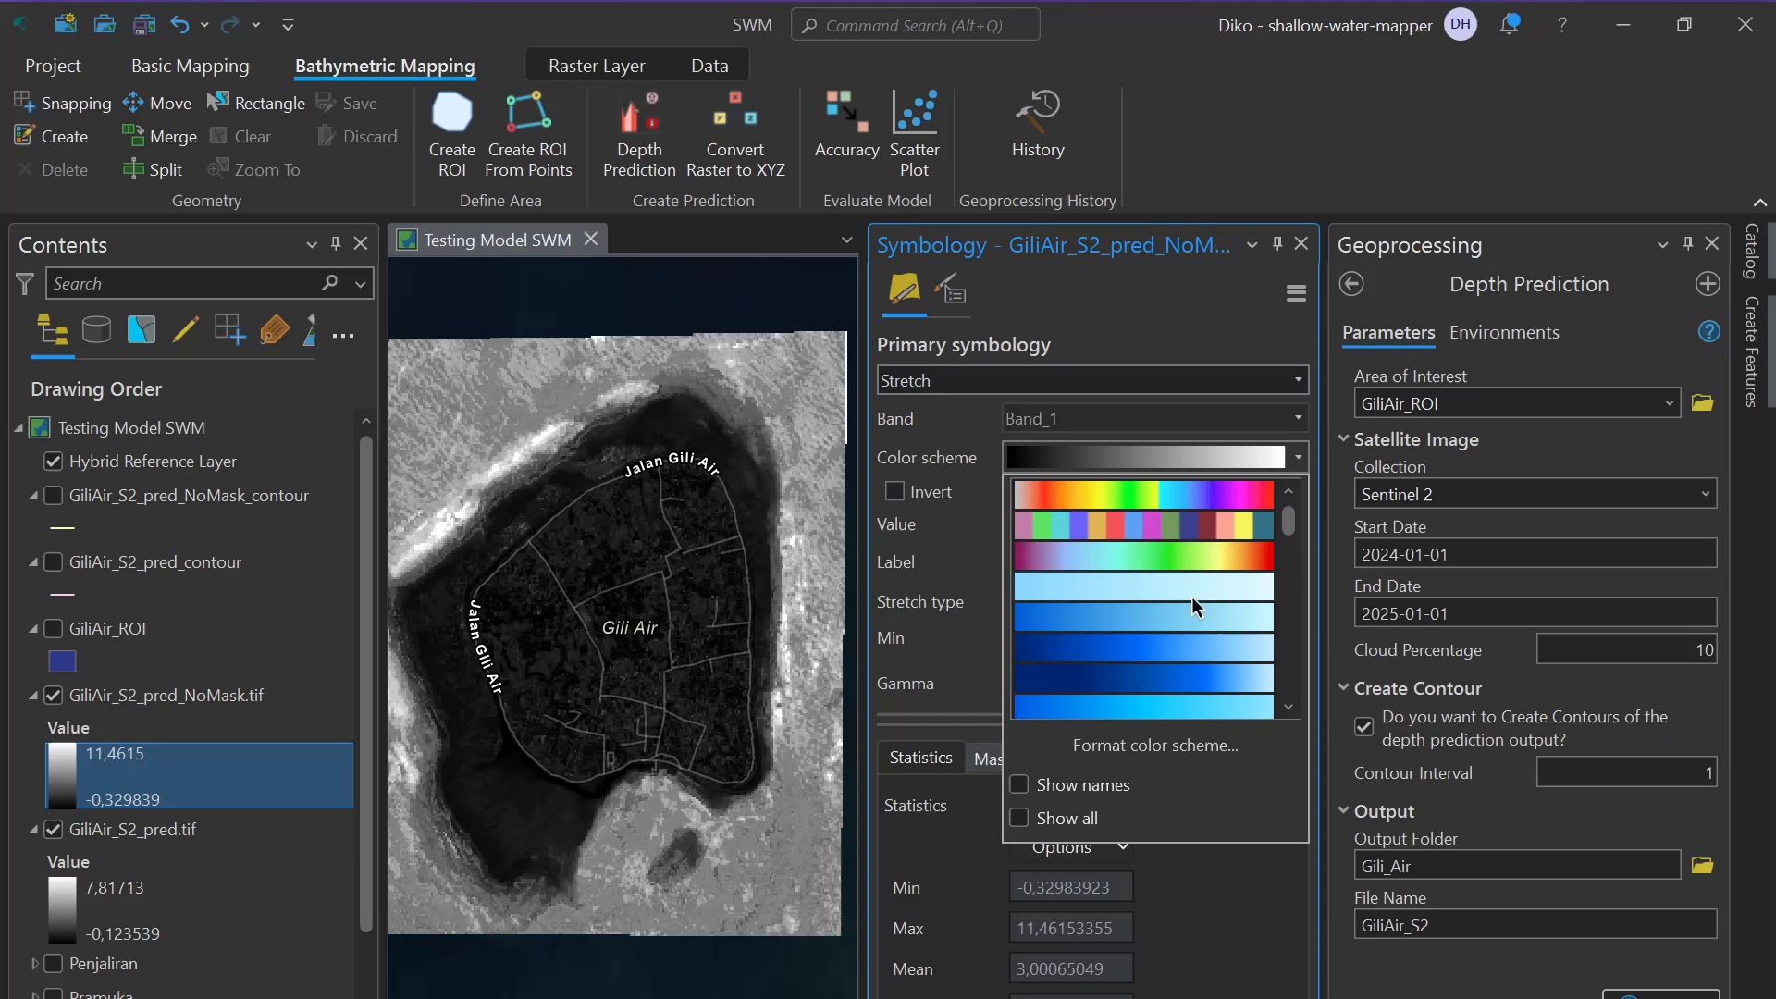
left_click(1156, 675)
left_click(932, 493)
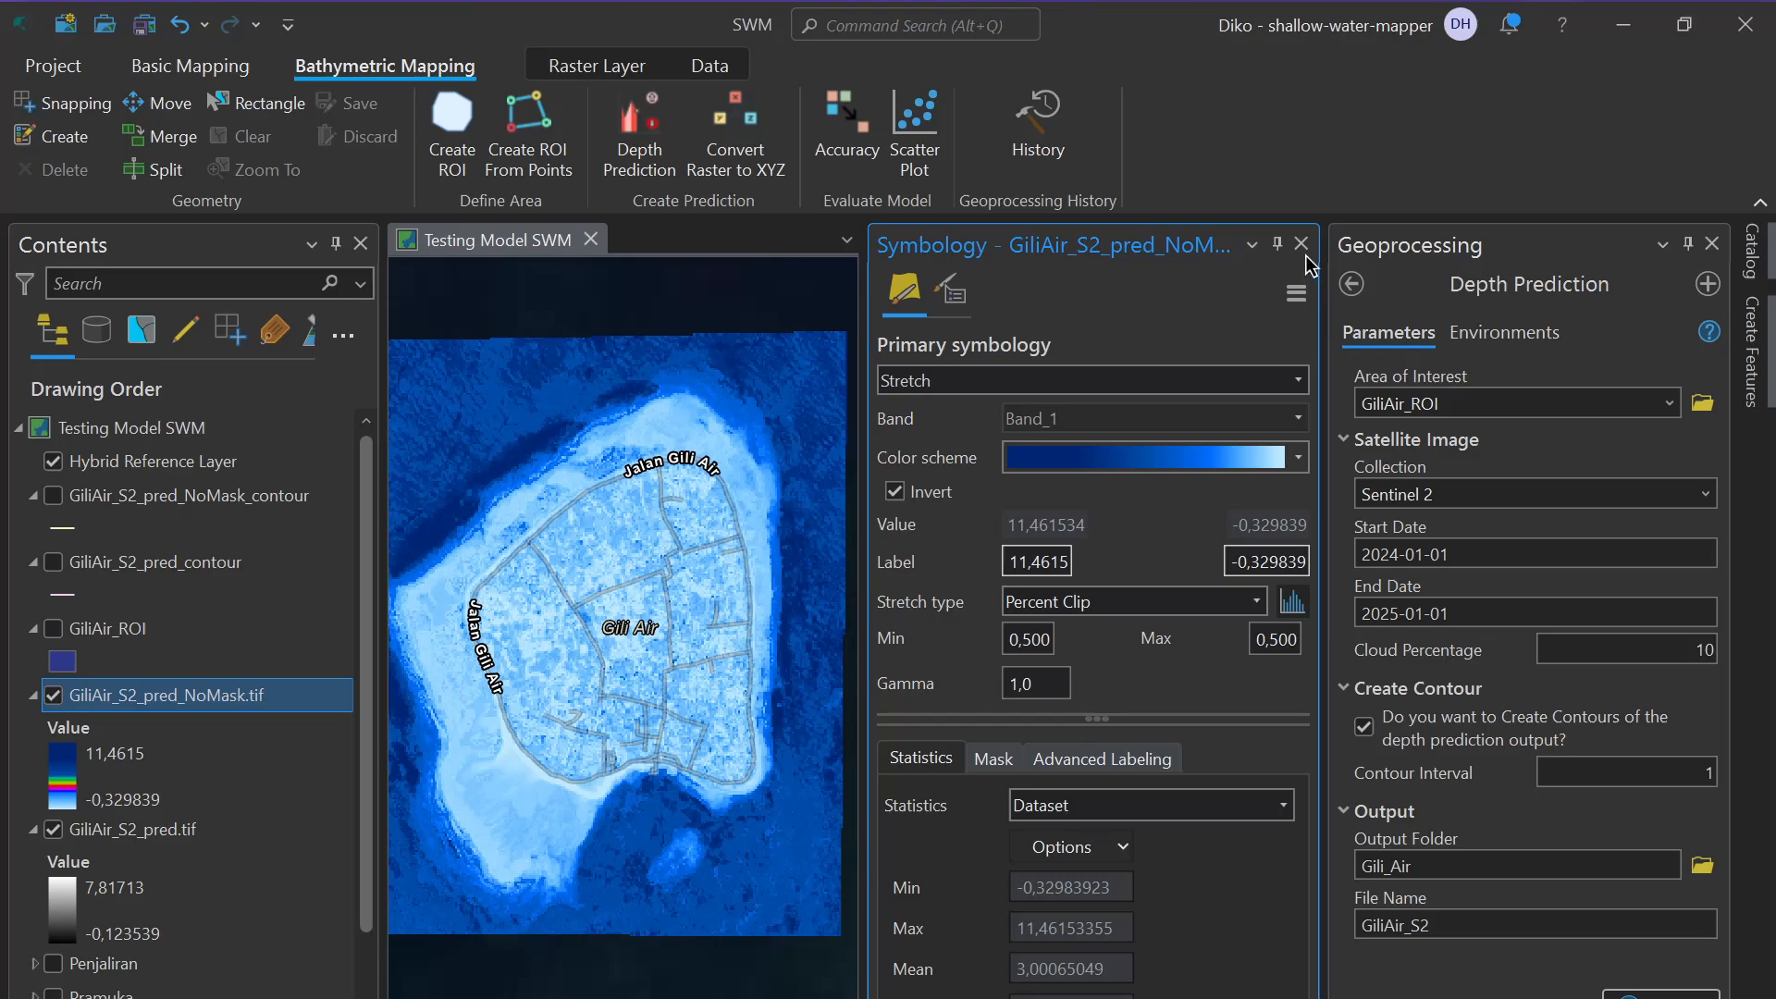
left_click(1301, 244)
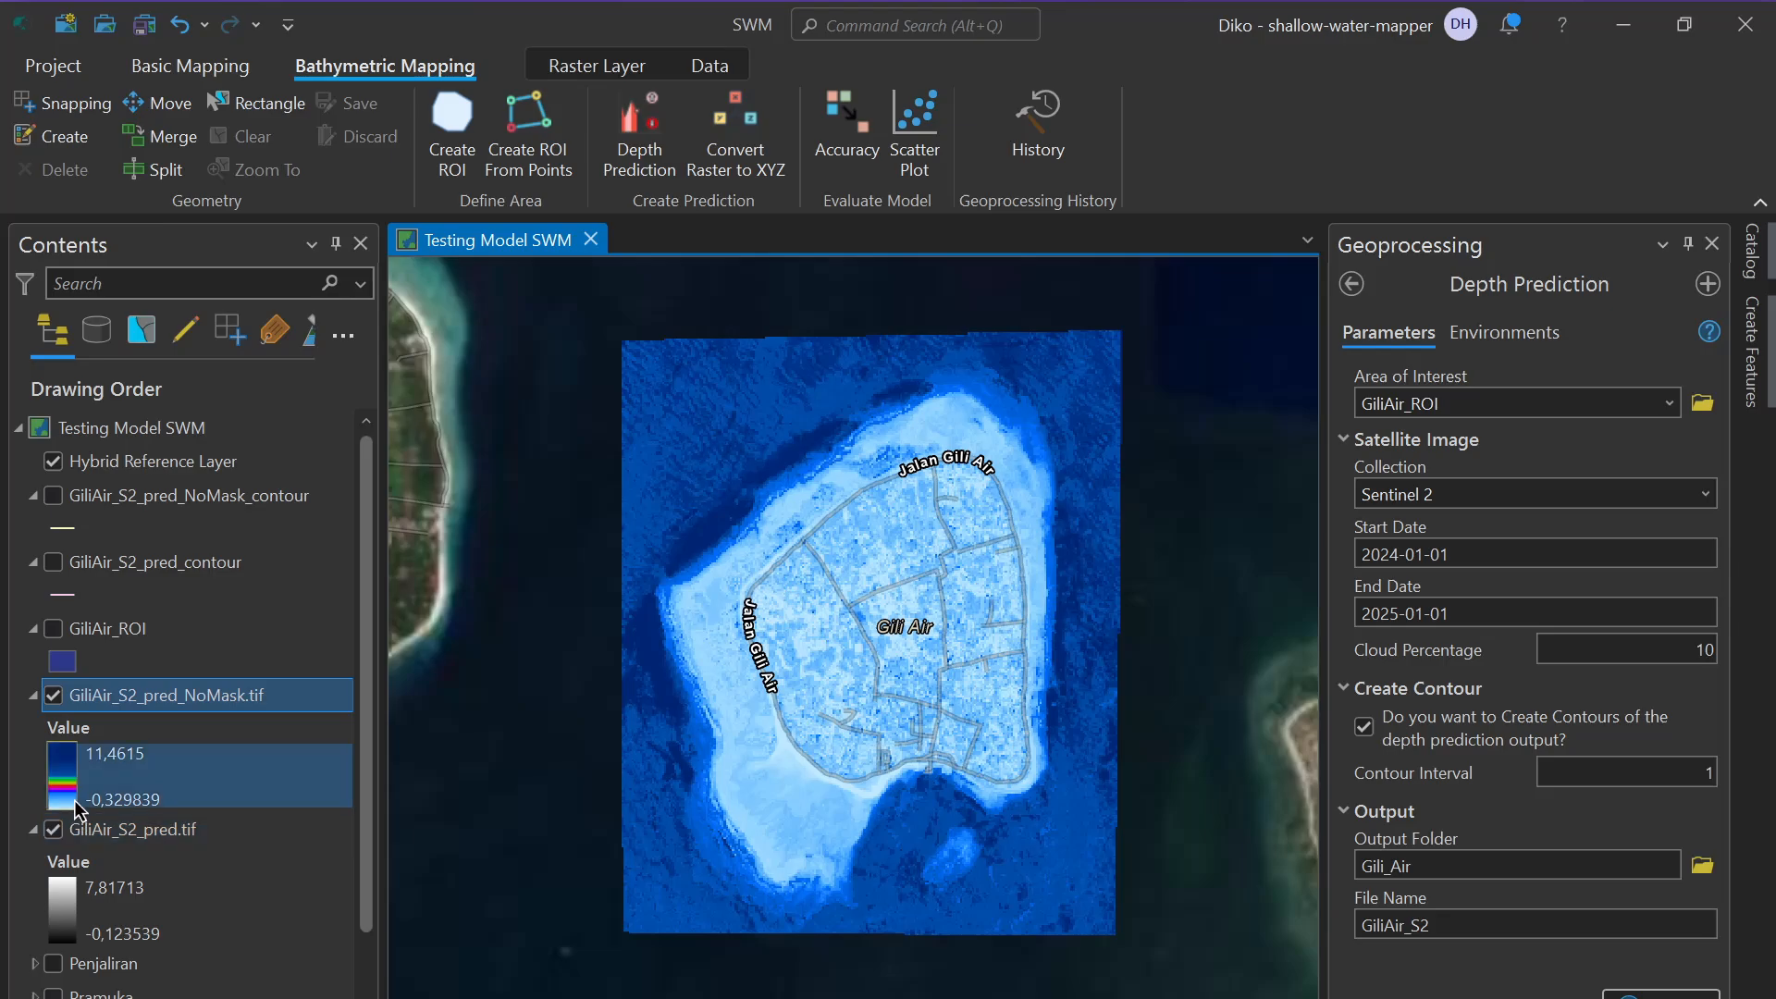
Apply the same inverted dark-to-light blue stretch color scheme to GiliAir_S2_pred.tif
left_click(59, 904)
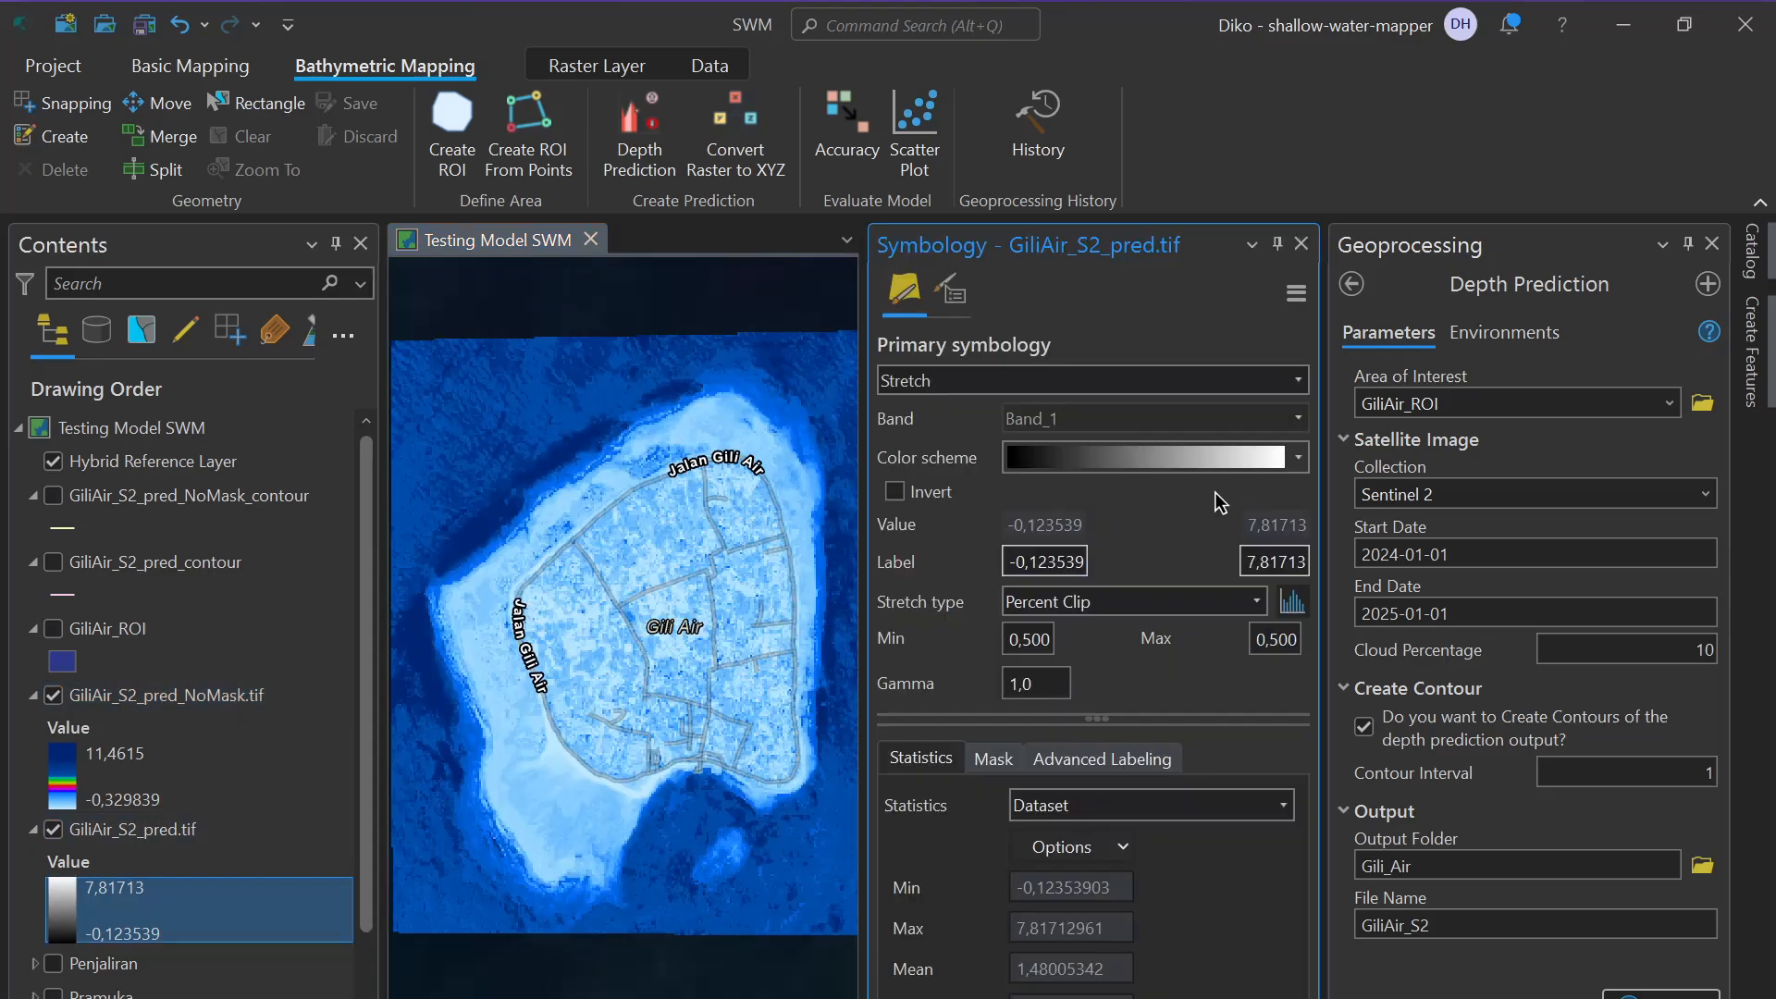
left_click(1300, 457)
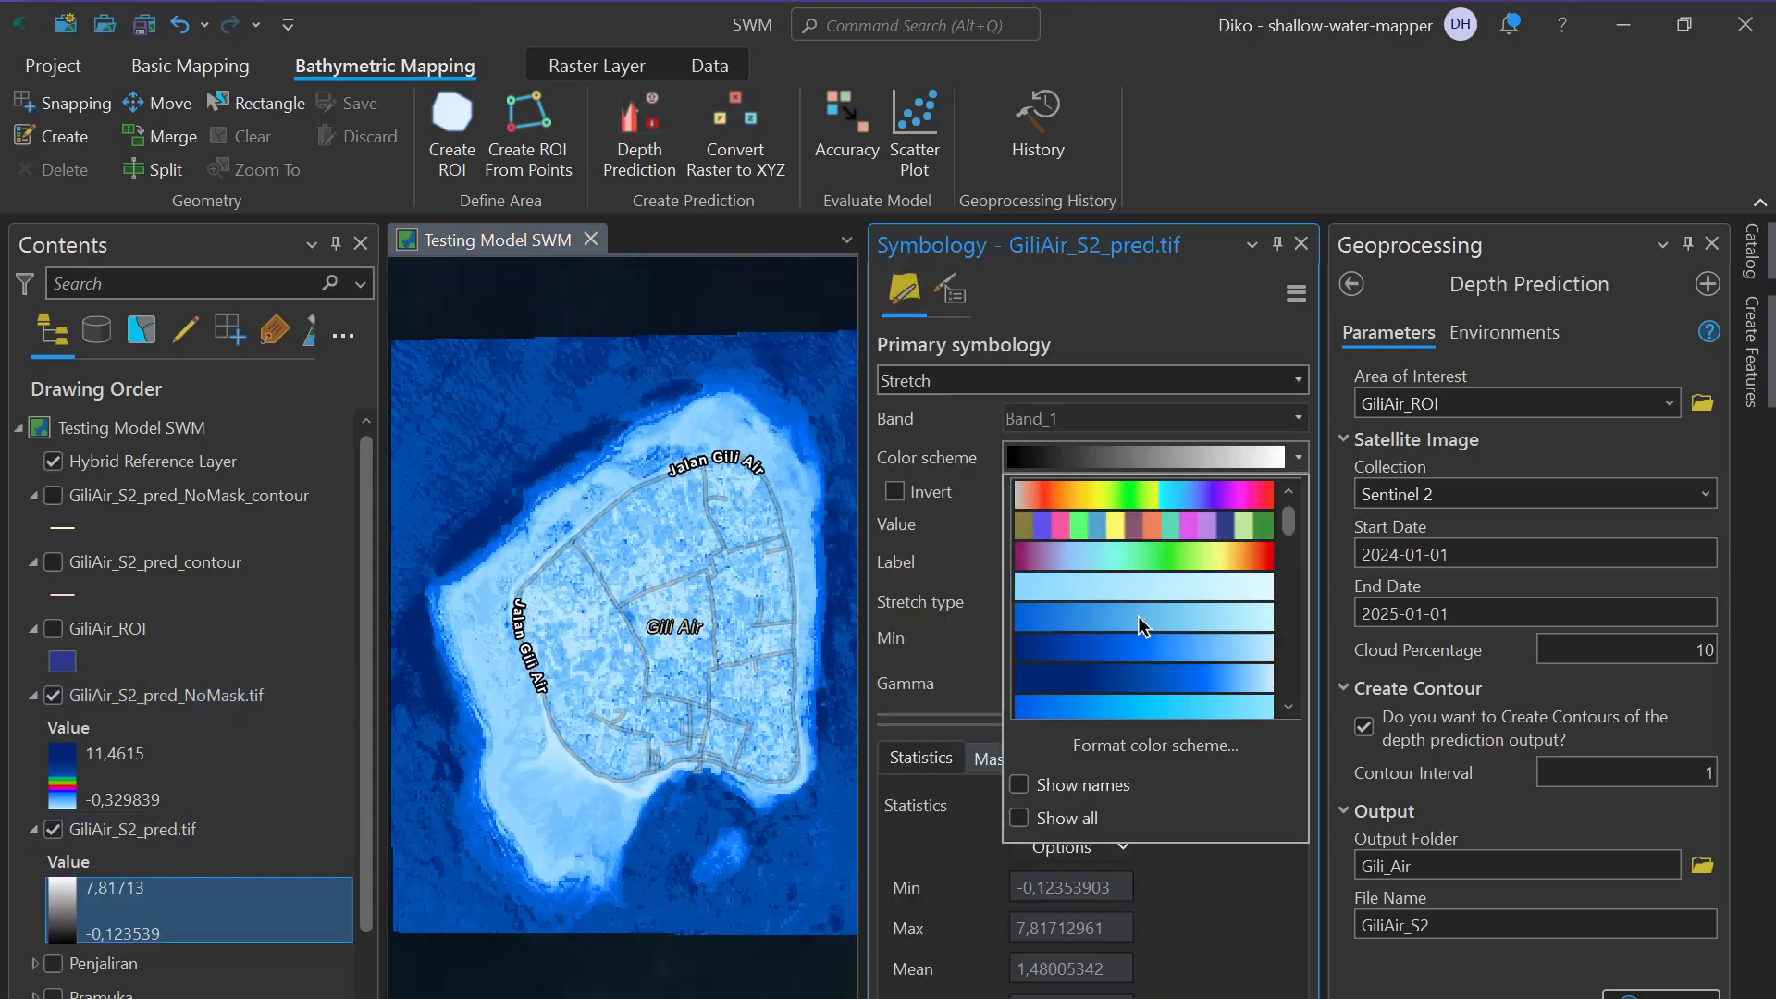
left_click(1110, 671)
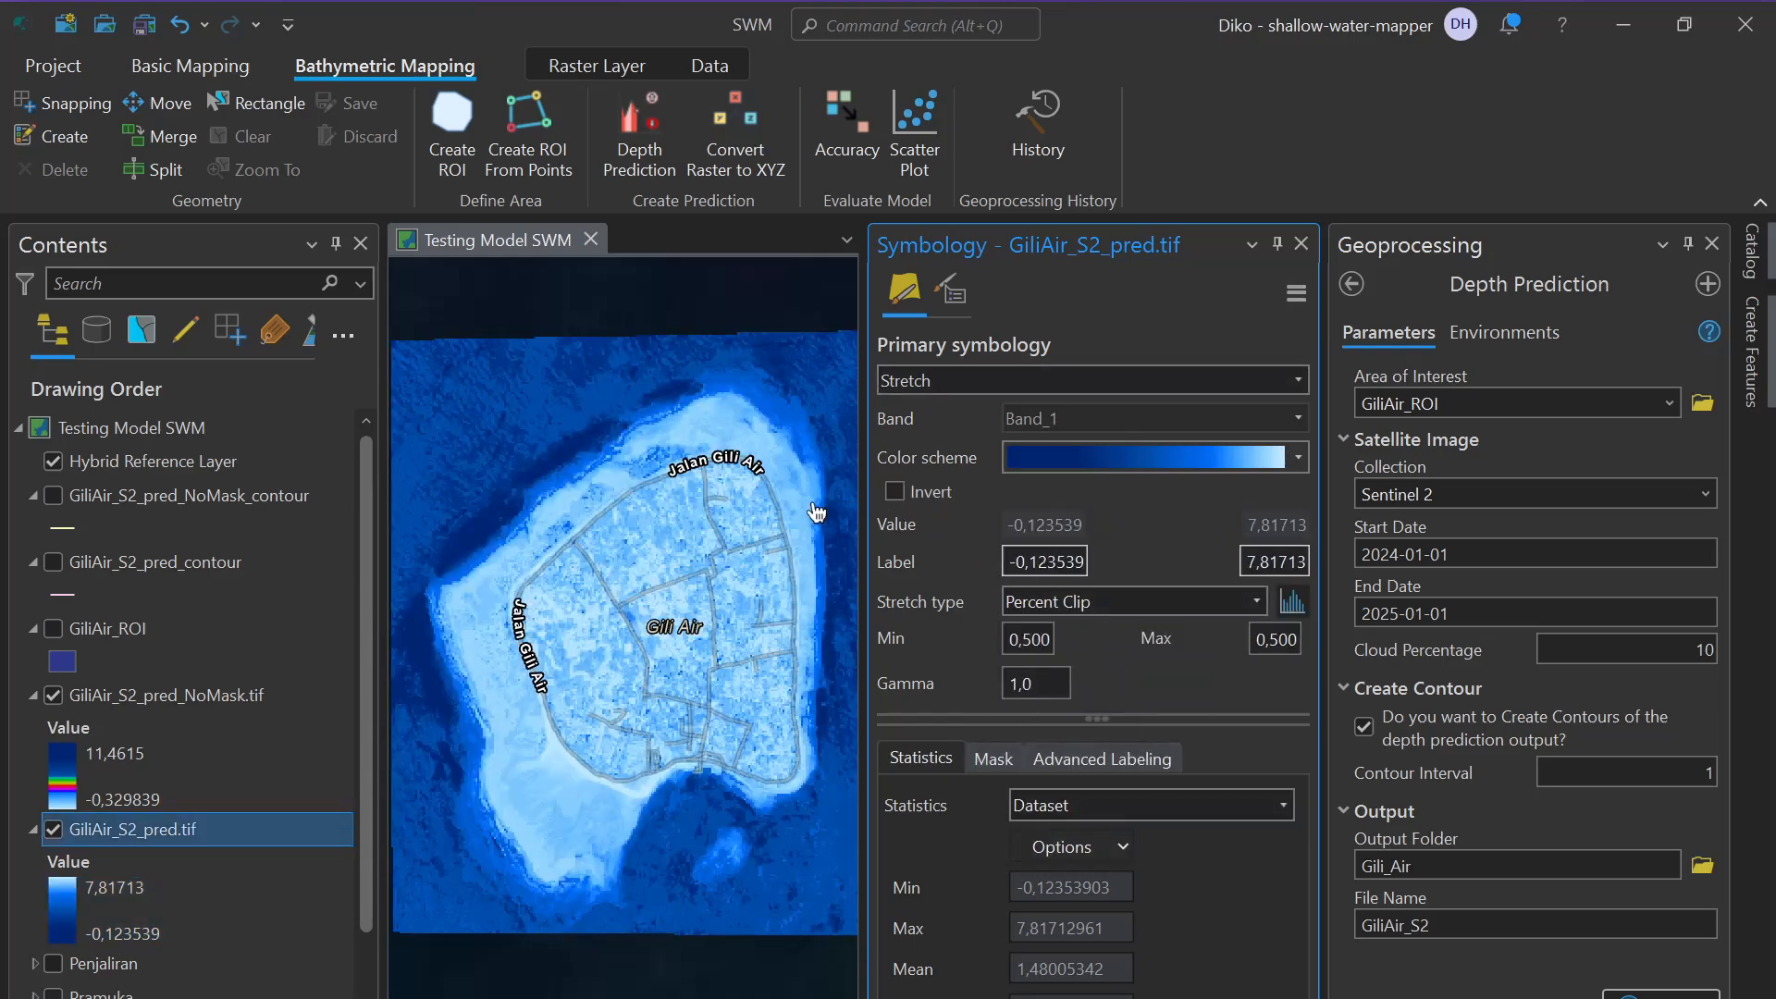
left_click(902, 497)
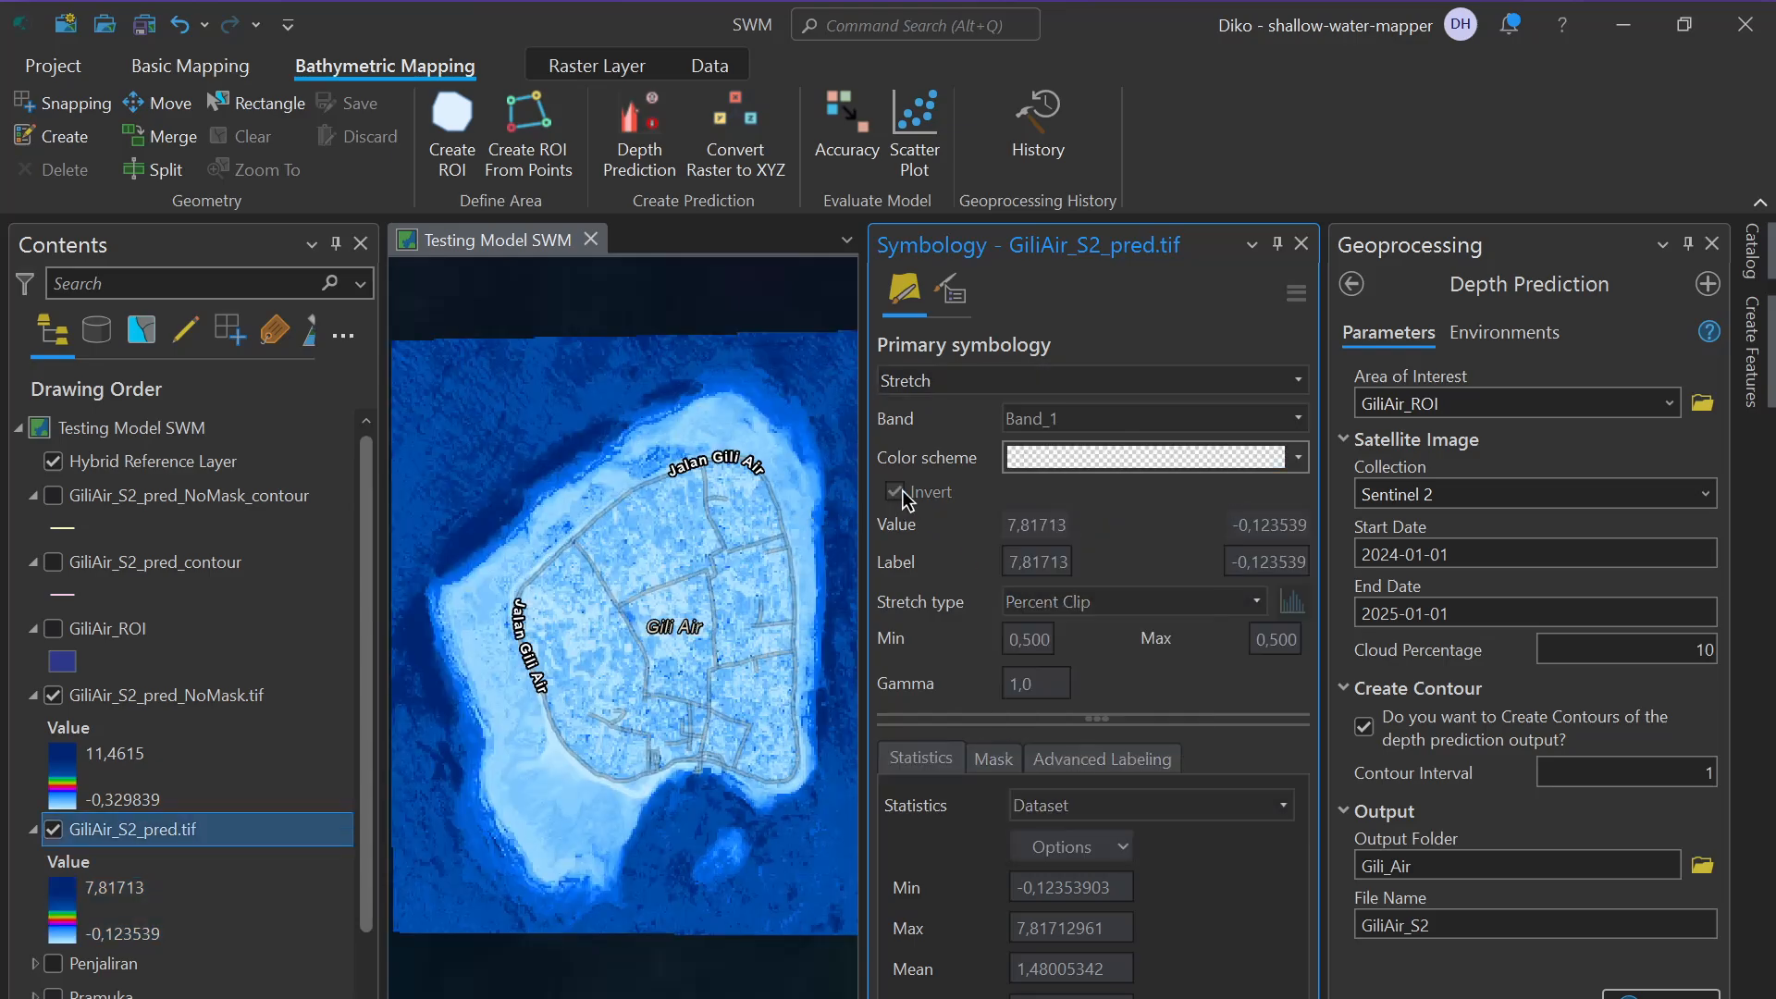
left_click(1300, 242)
Hide GiliAir_S2_pred_NoMask.tif and inspect each contour layer in turn over the masked depth raster, hiding each one again
left_click(92, 696)
left_click(54, 696)
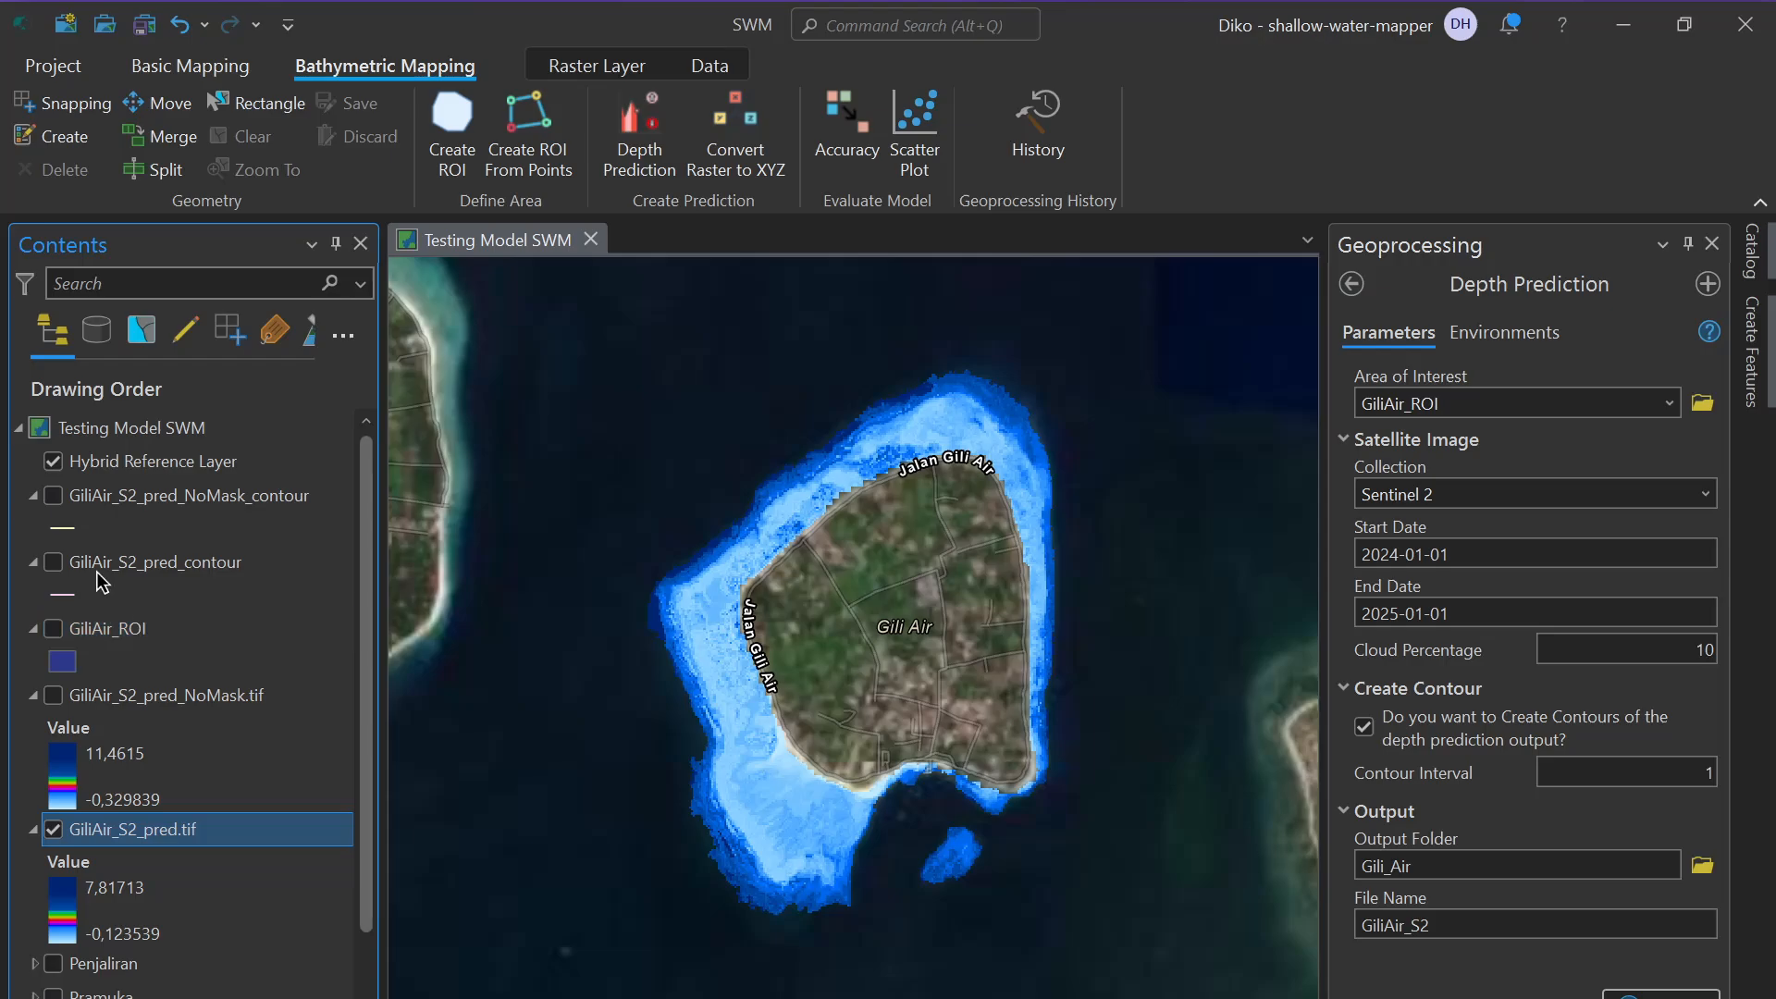
left_click(54, 564)
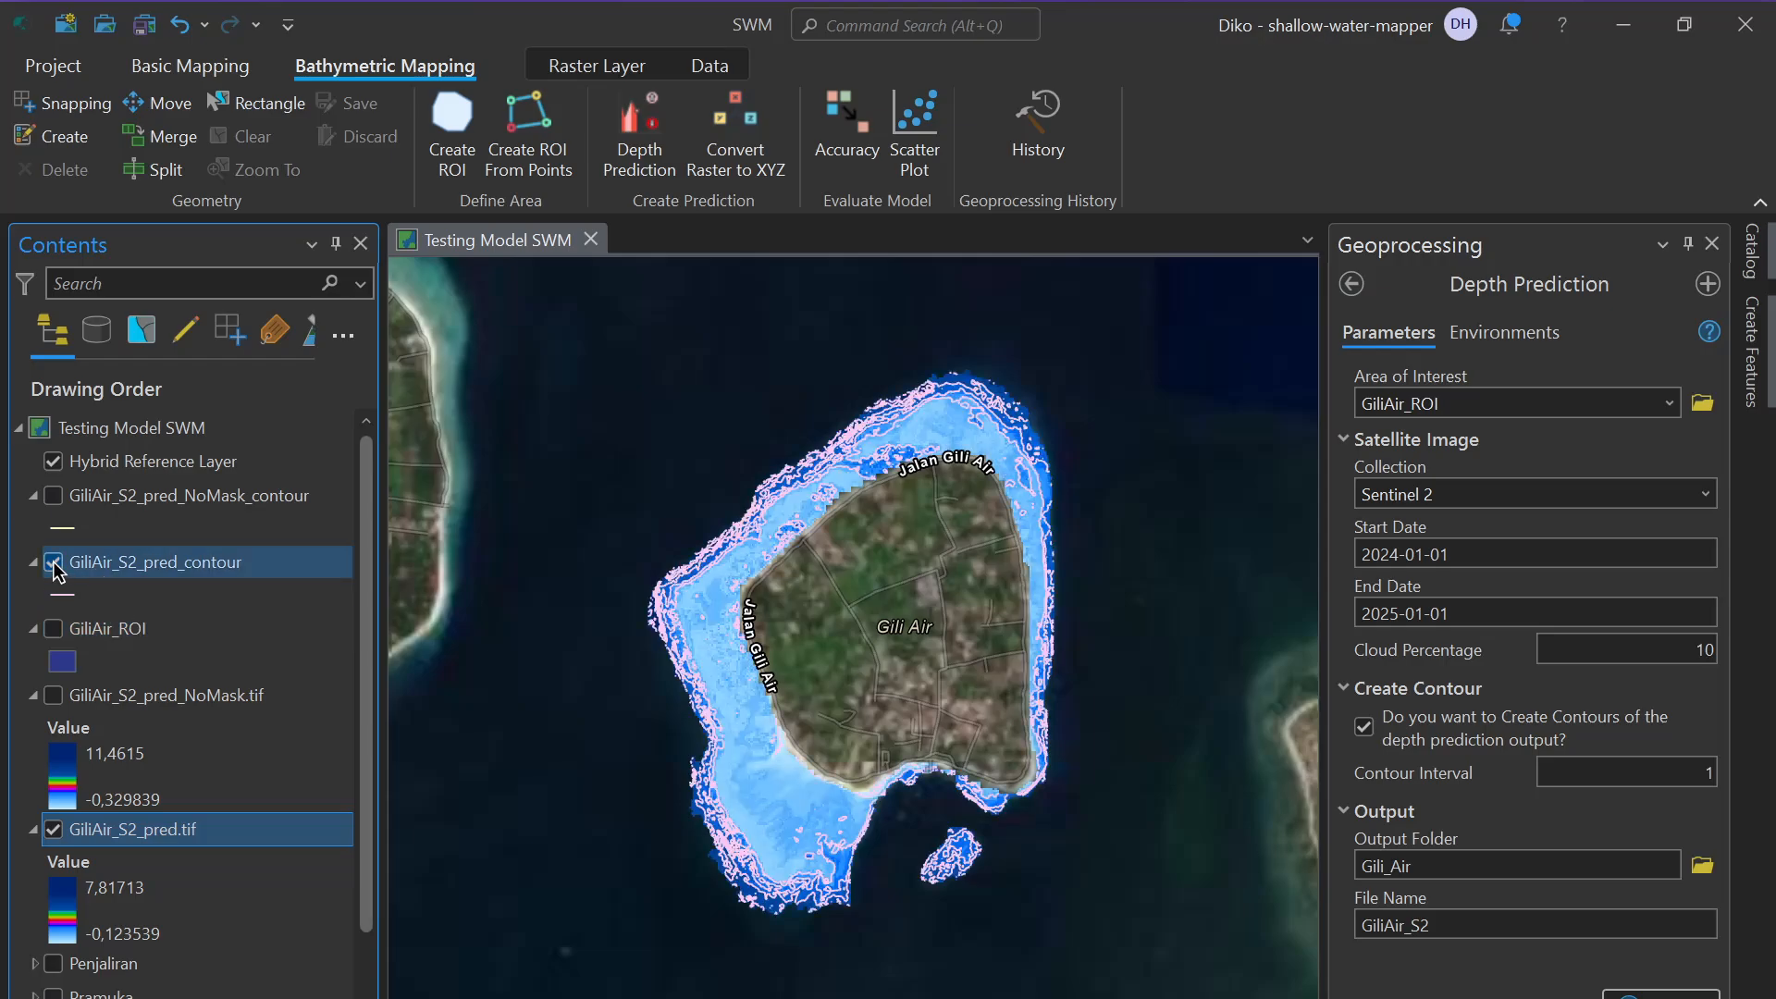
scroll(732, 617, "up", 10)
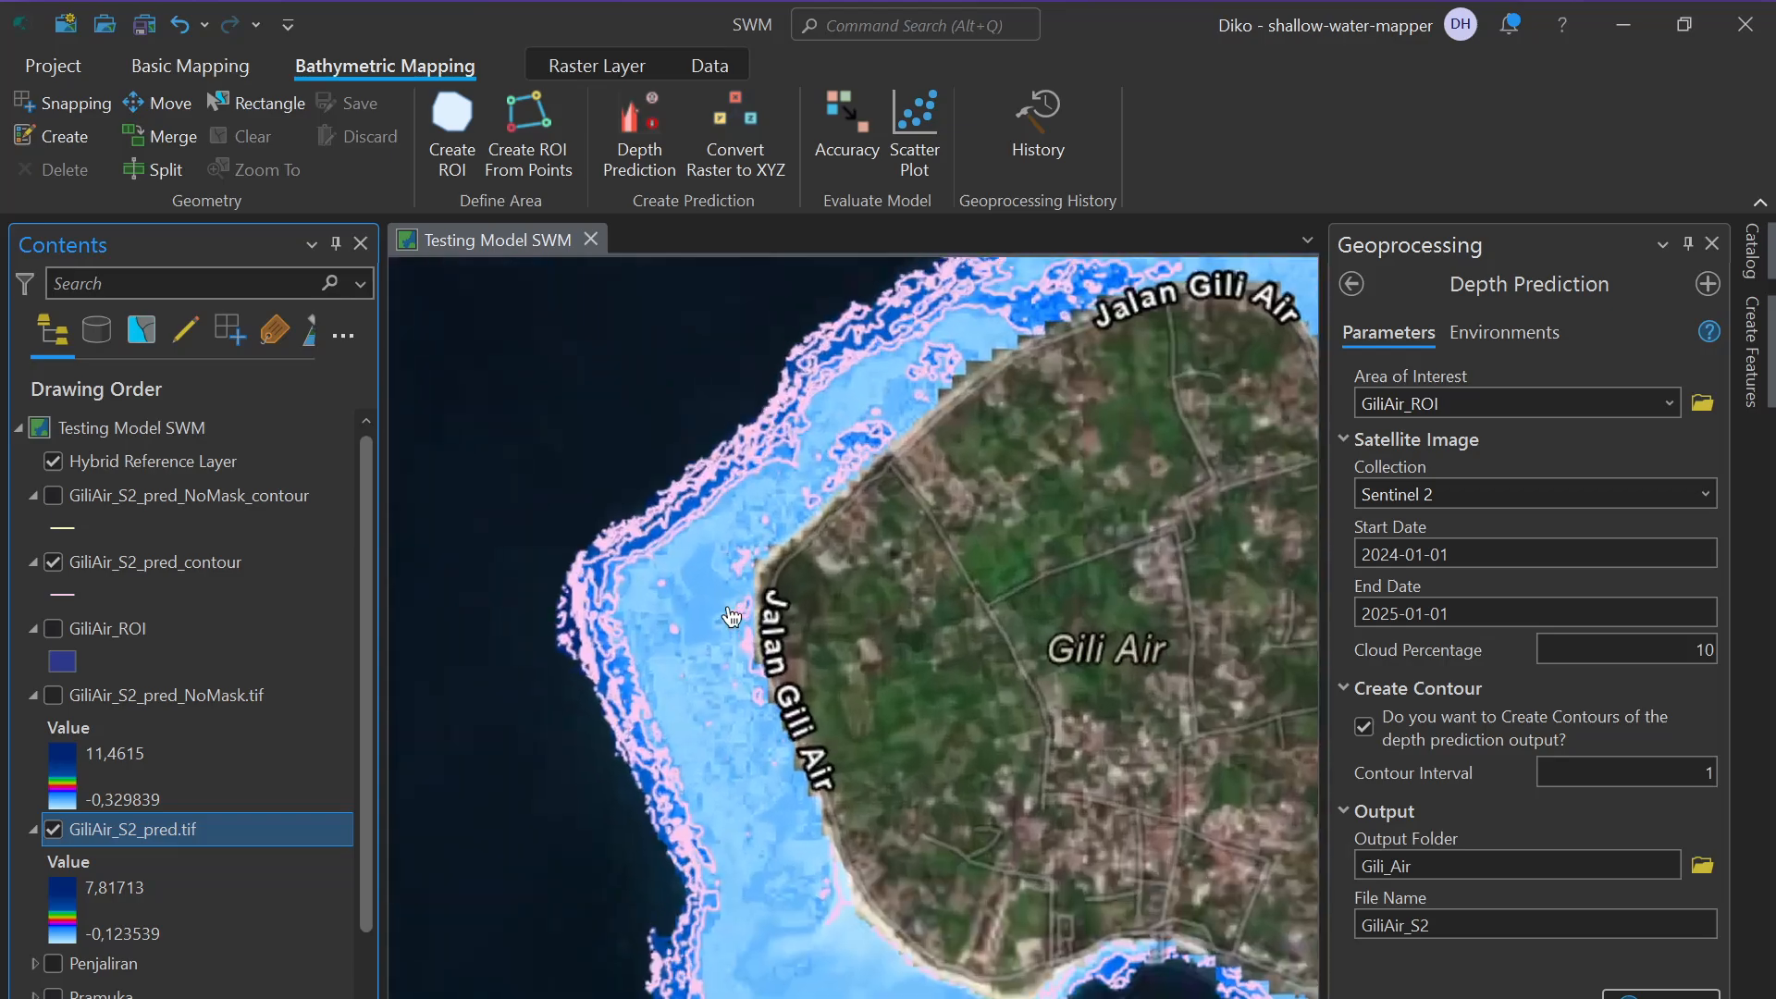
scroll(731, 617, "down", 5)
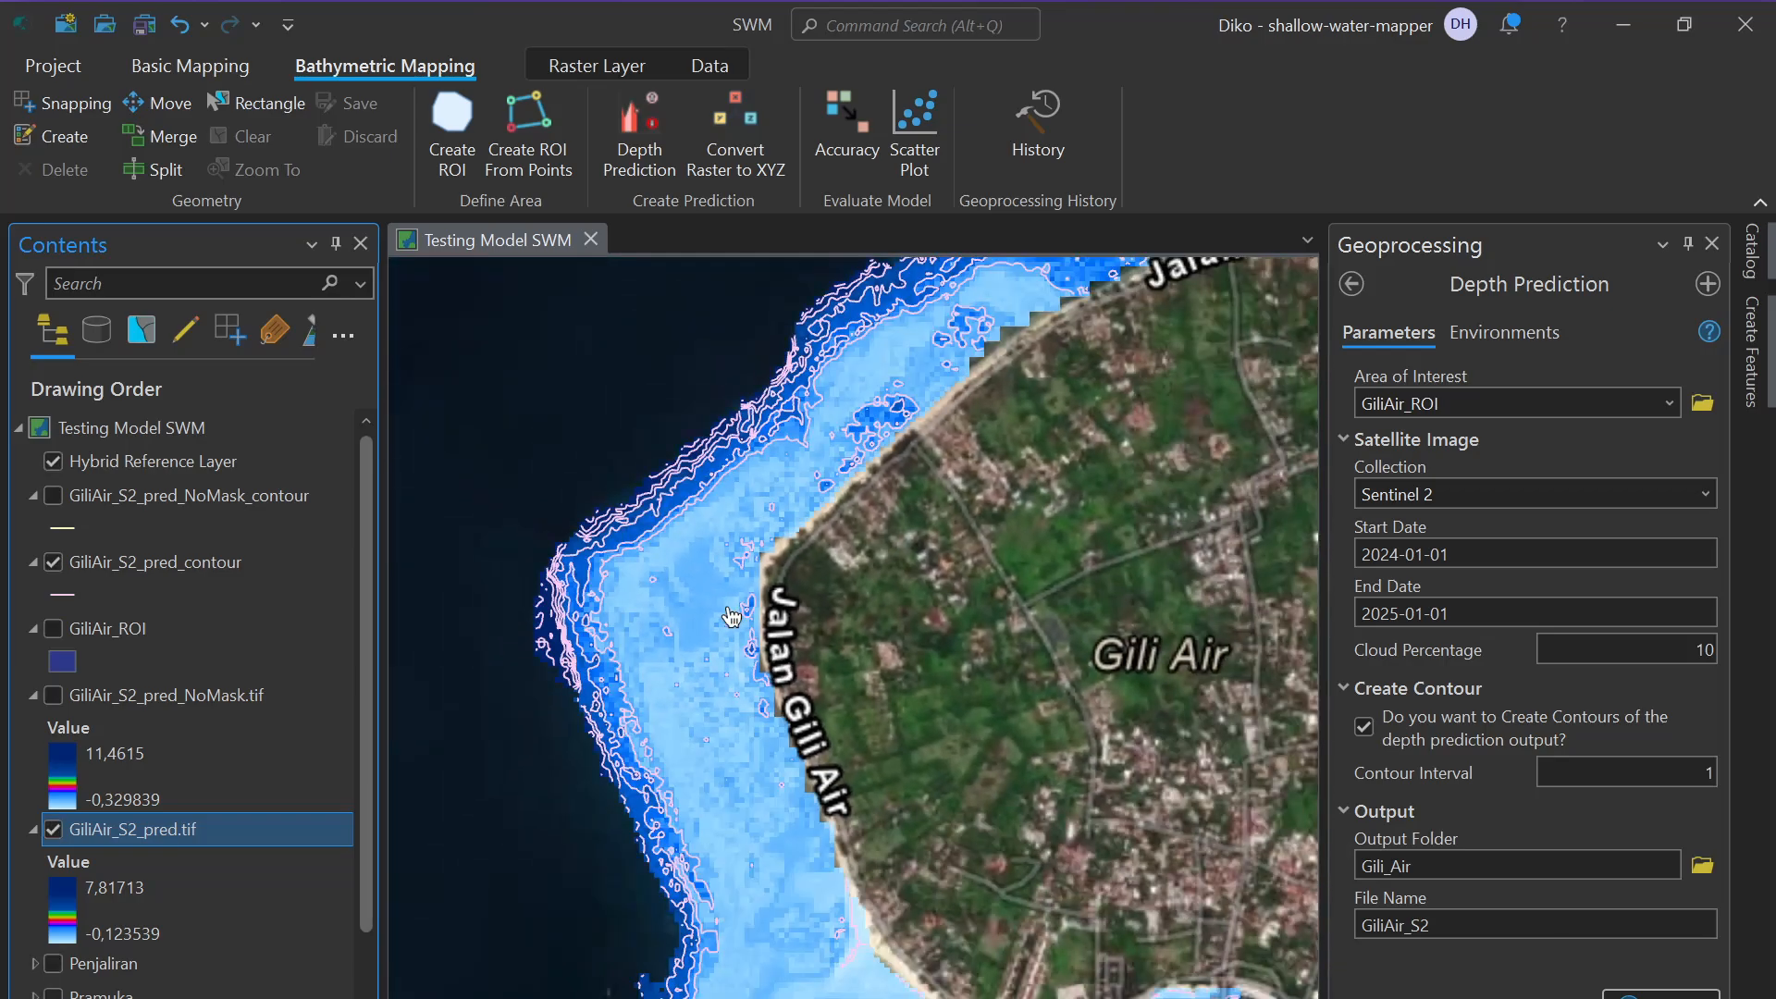
scroll(732, 617, "down", 5)
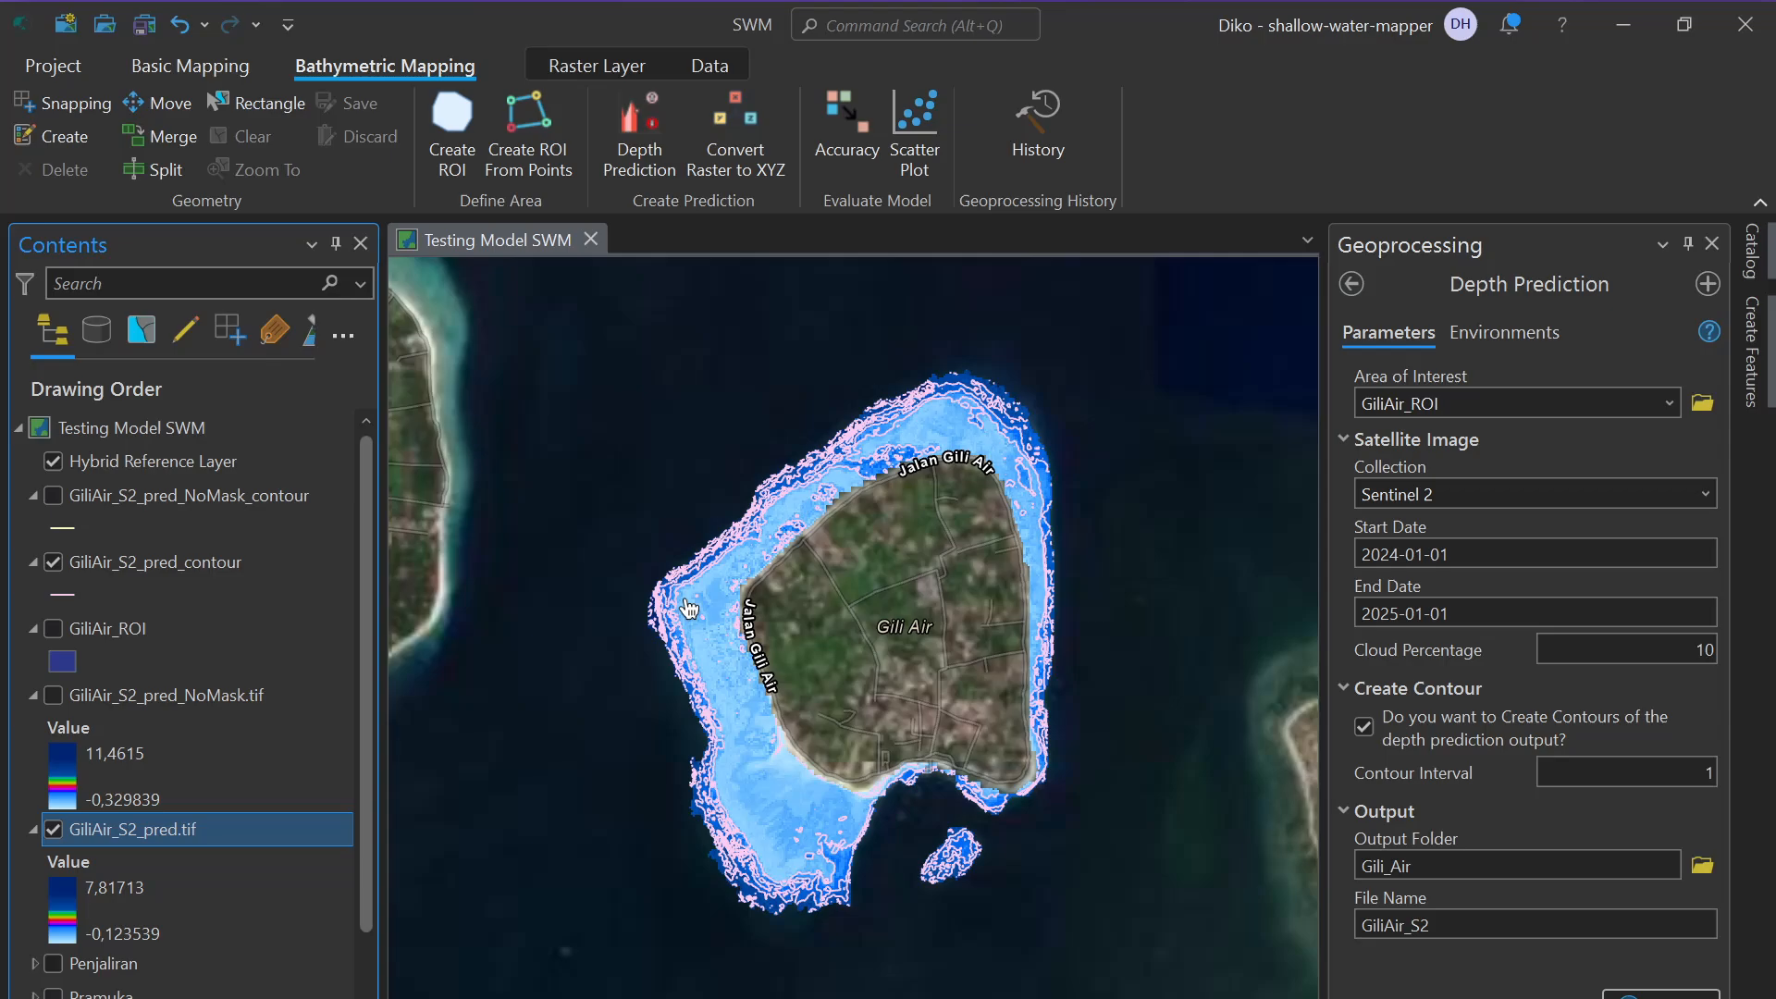
left_click(54, 562)
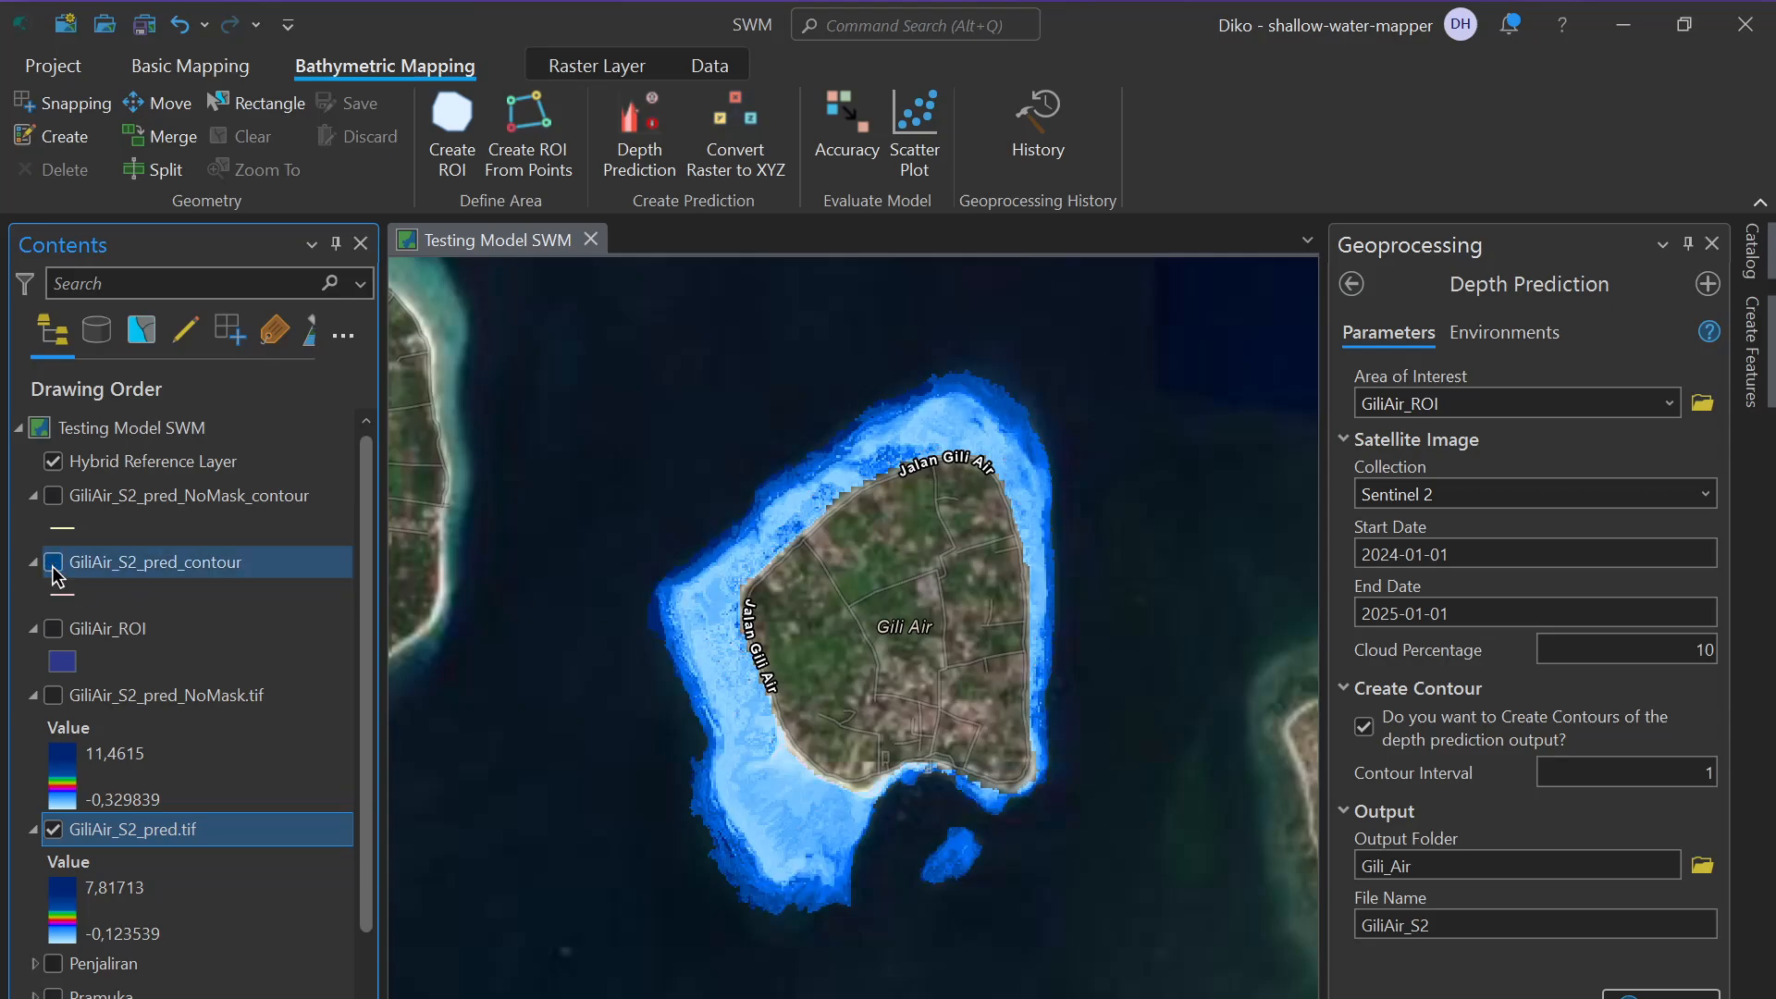
left_click(53, 496)
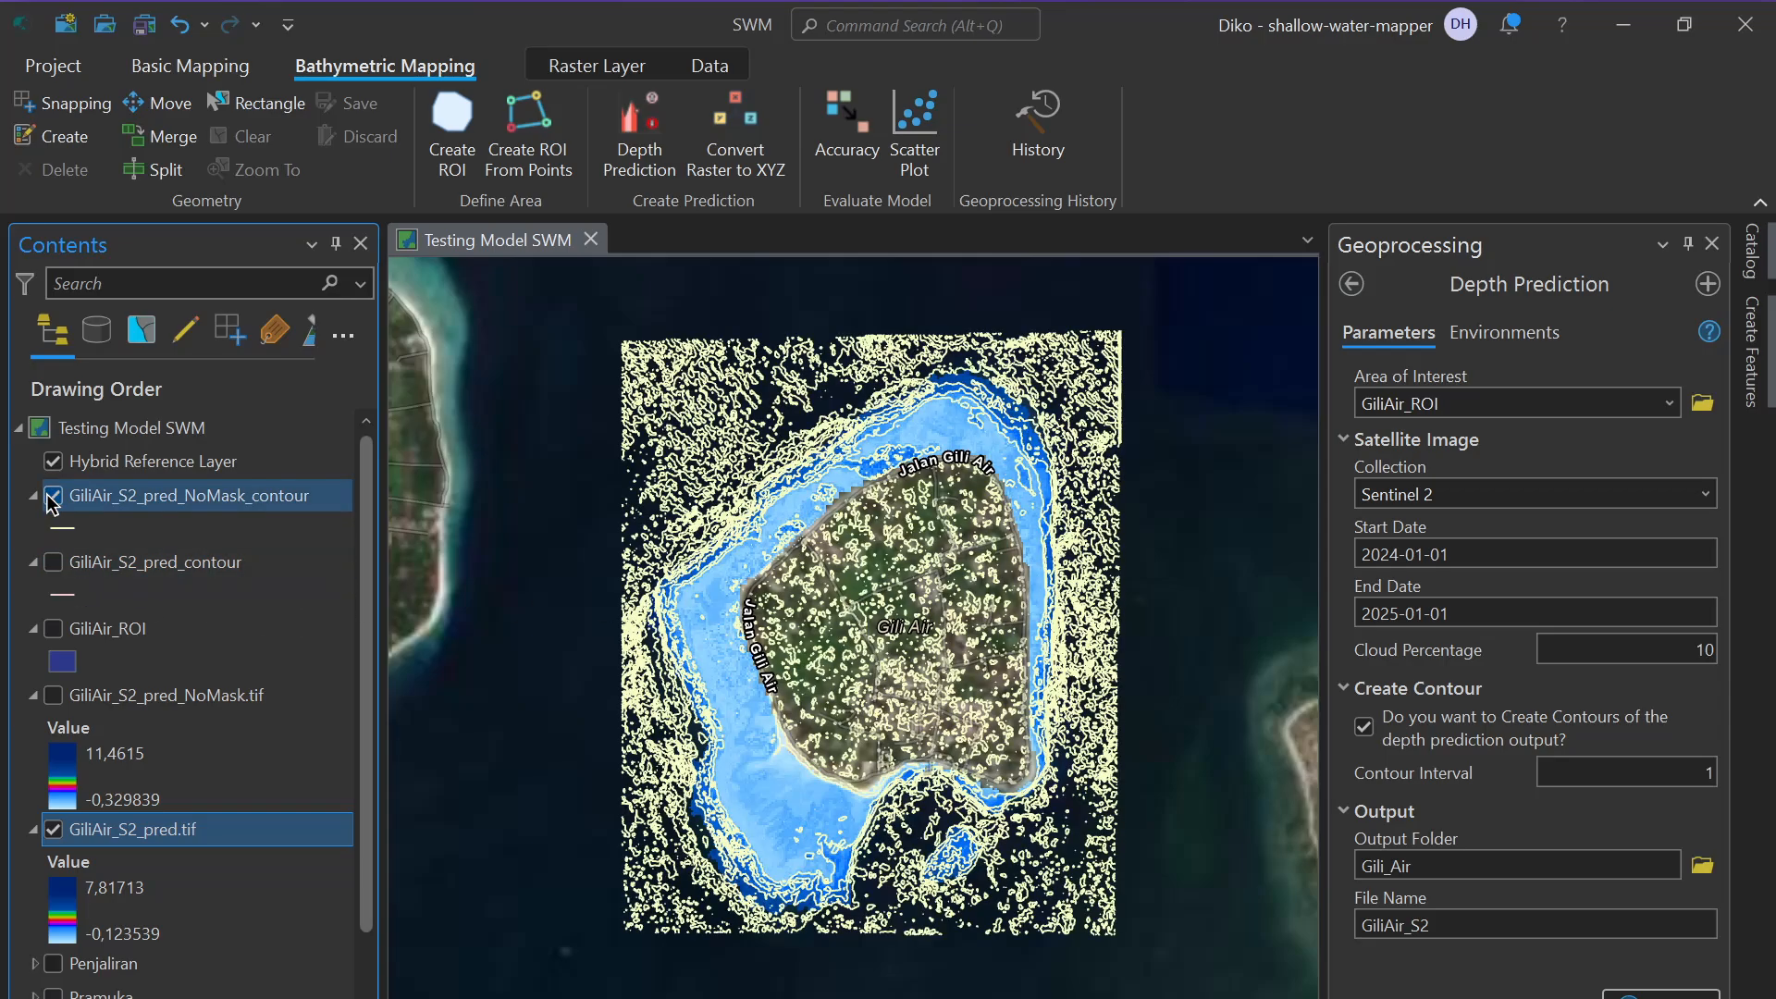
left_click(53, 497)
left_click_drag(1091, 377, 1025, 346)
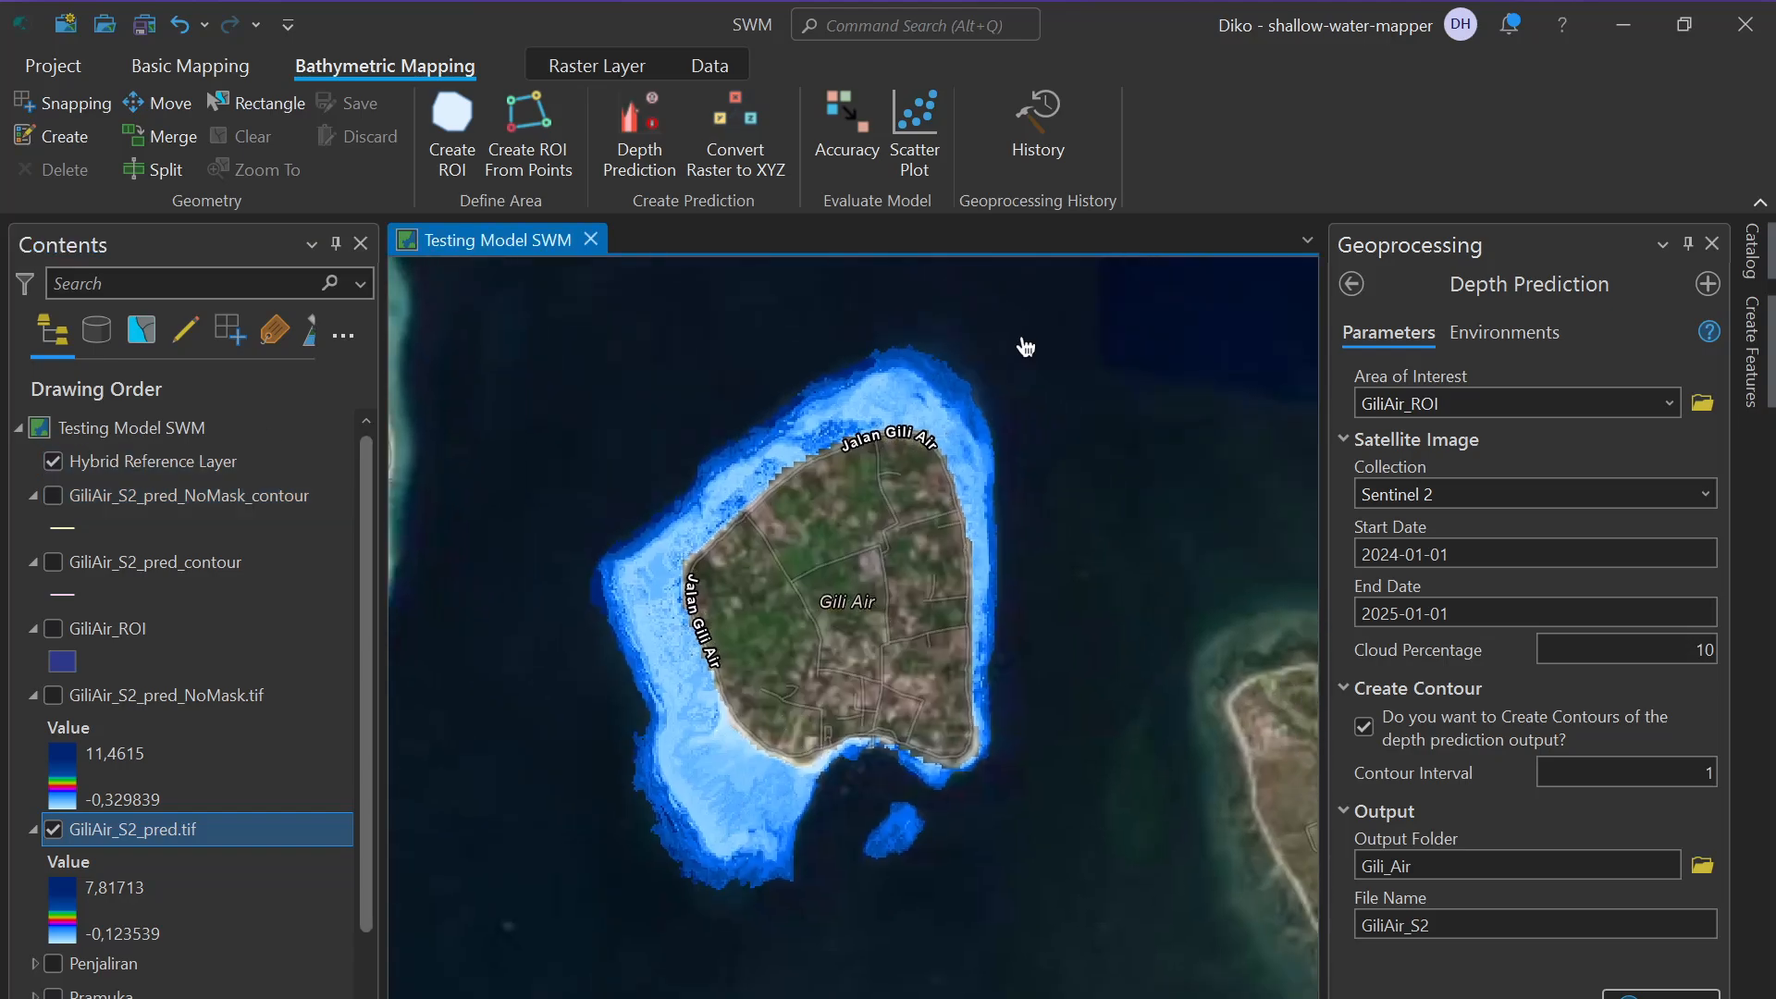
Start the Convert Raster to XYZ tool with GiliAir_S2_pred.tif as the input raster
left_click(736, 134)
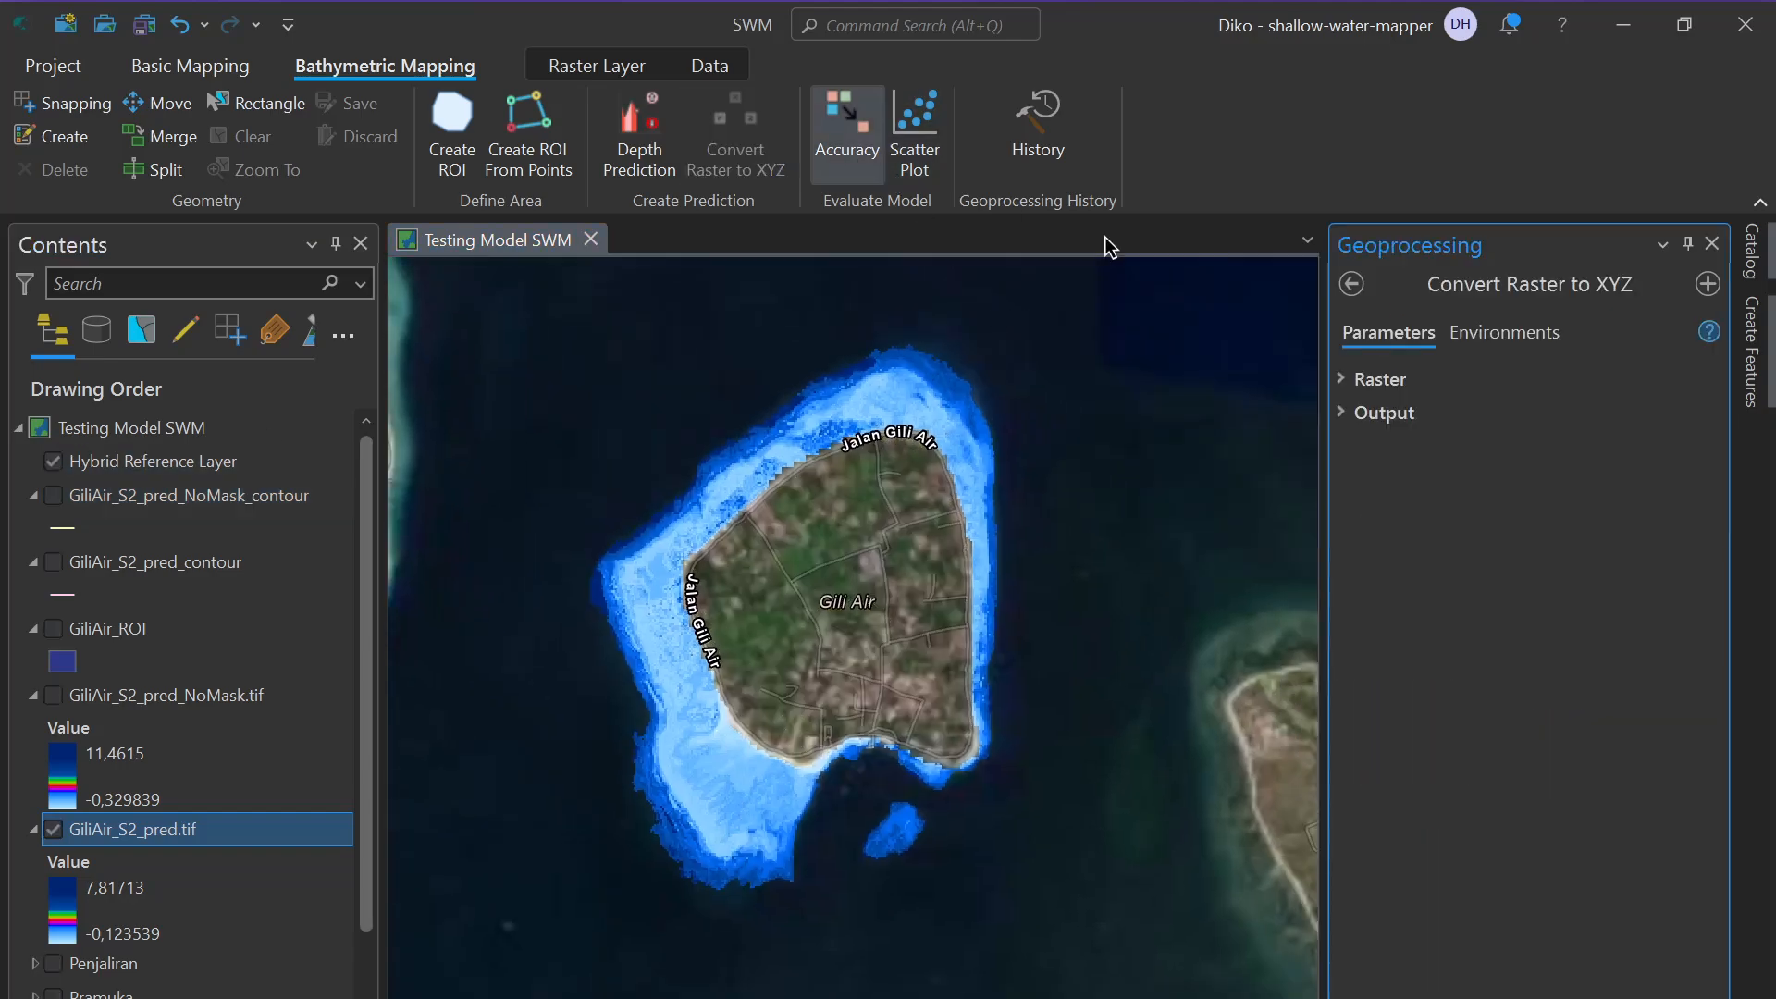
left_click(1380, 379)
left_click(1676, 433)
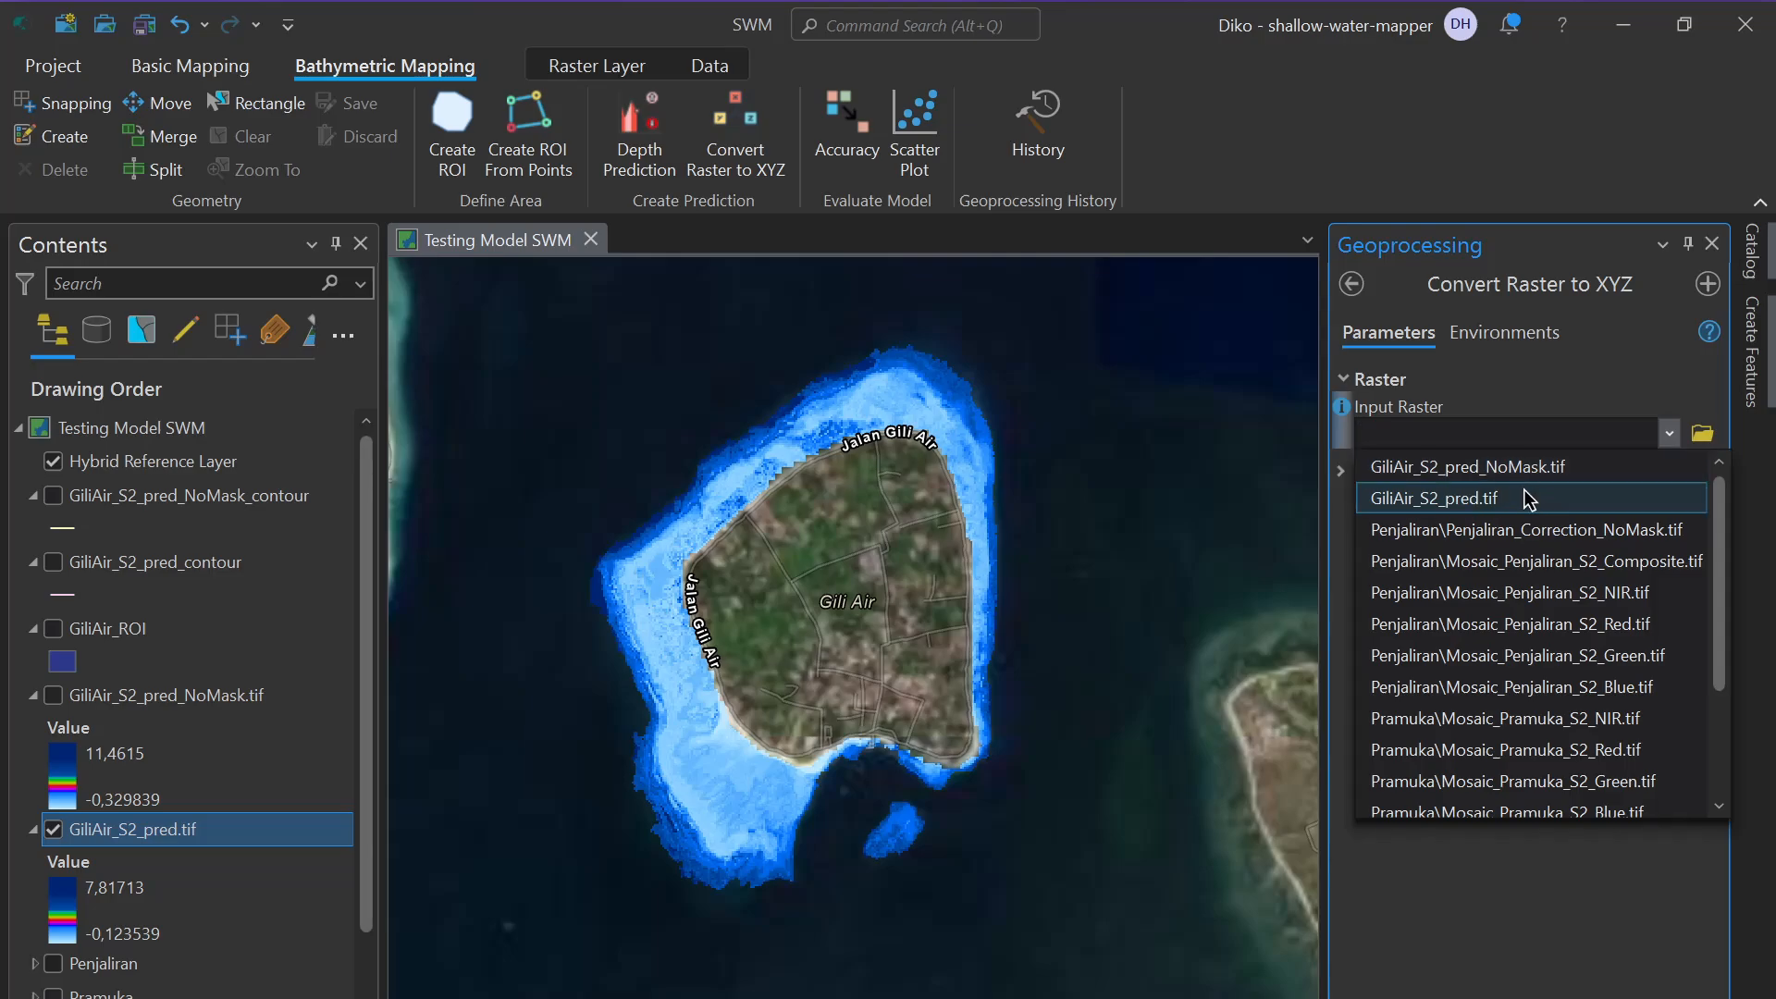
left_click(1508, 501)
Set the XYZ output's save folder to Gili_Air and its file name to XYZ_GiliAir_Prediksi
left_click(1360, 470)
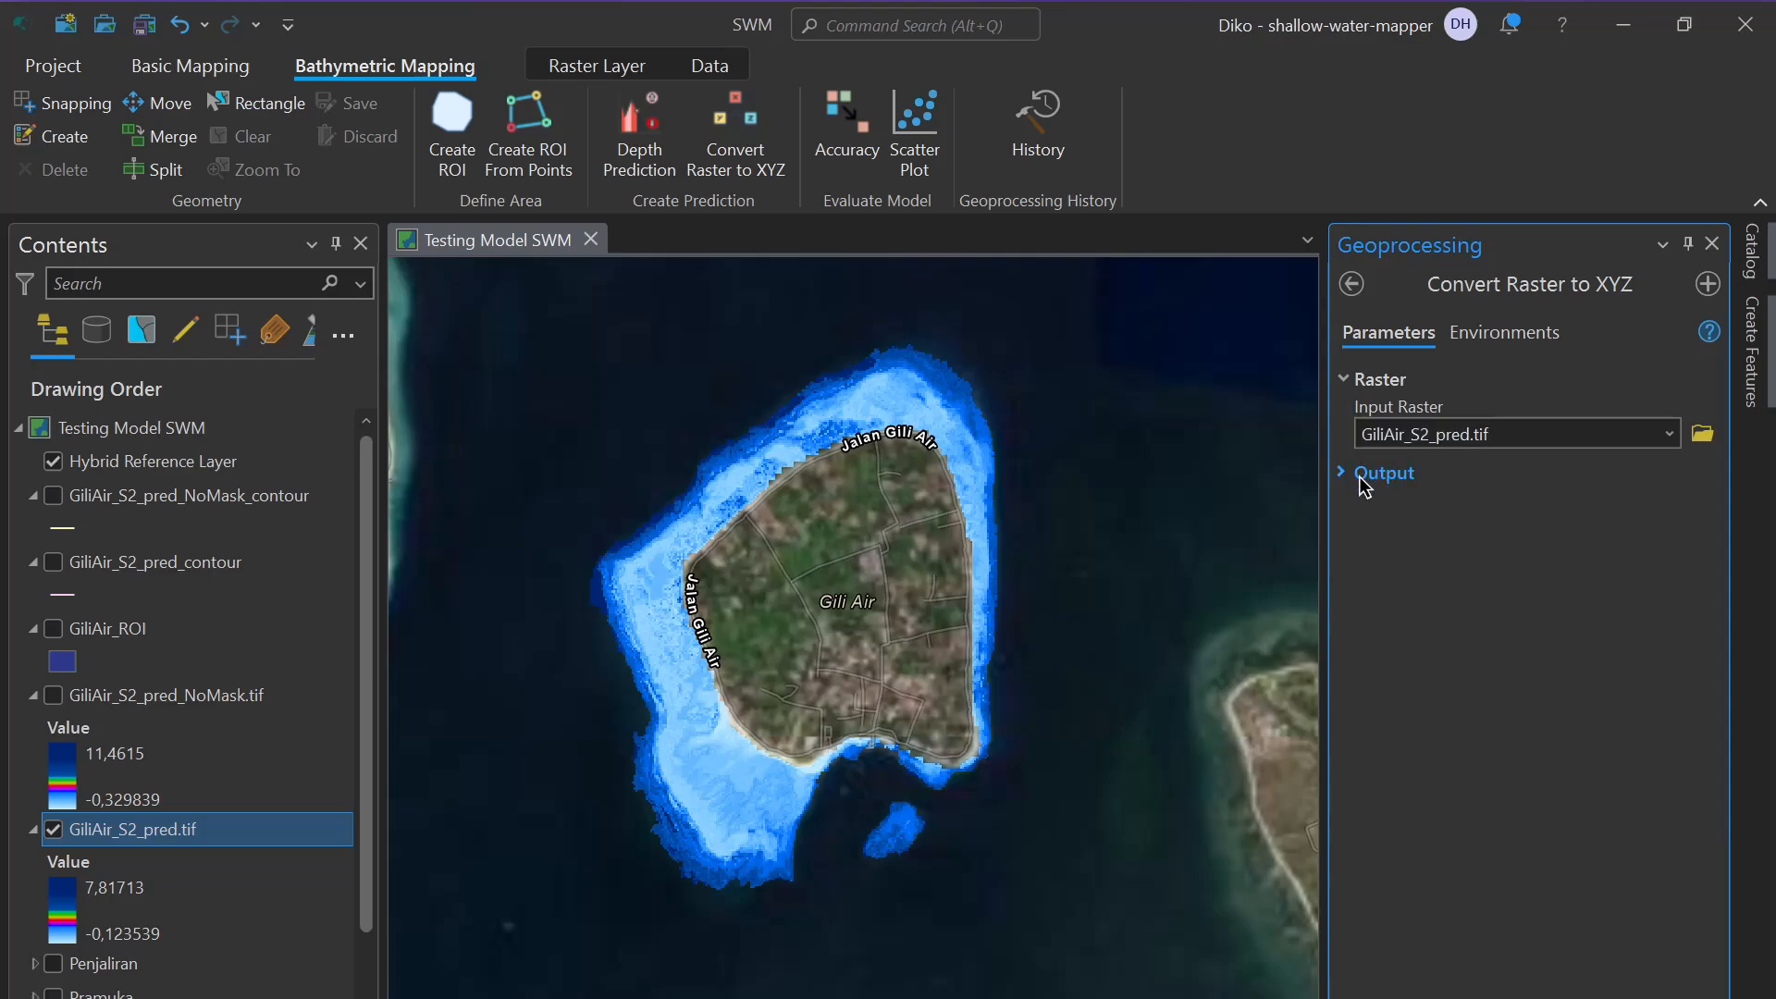
left_click(1702, 529)
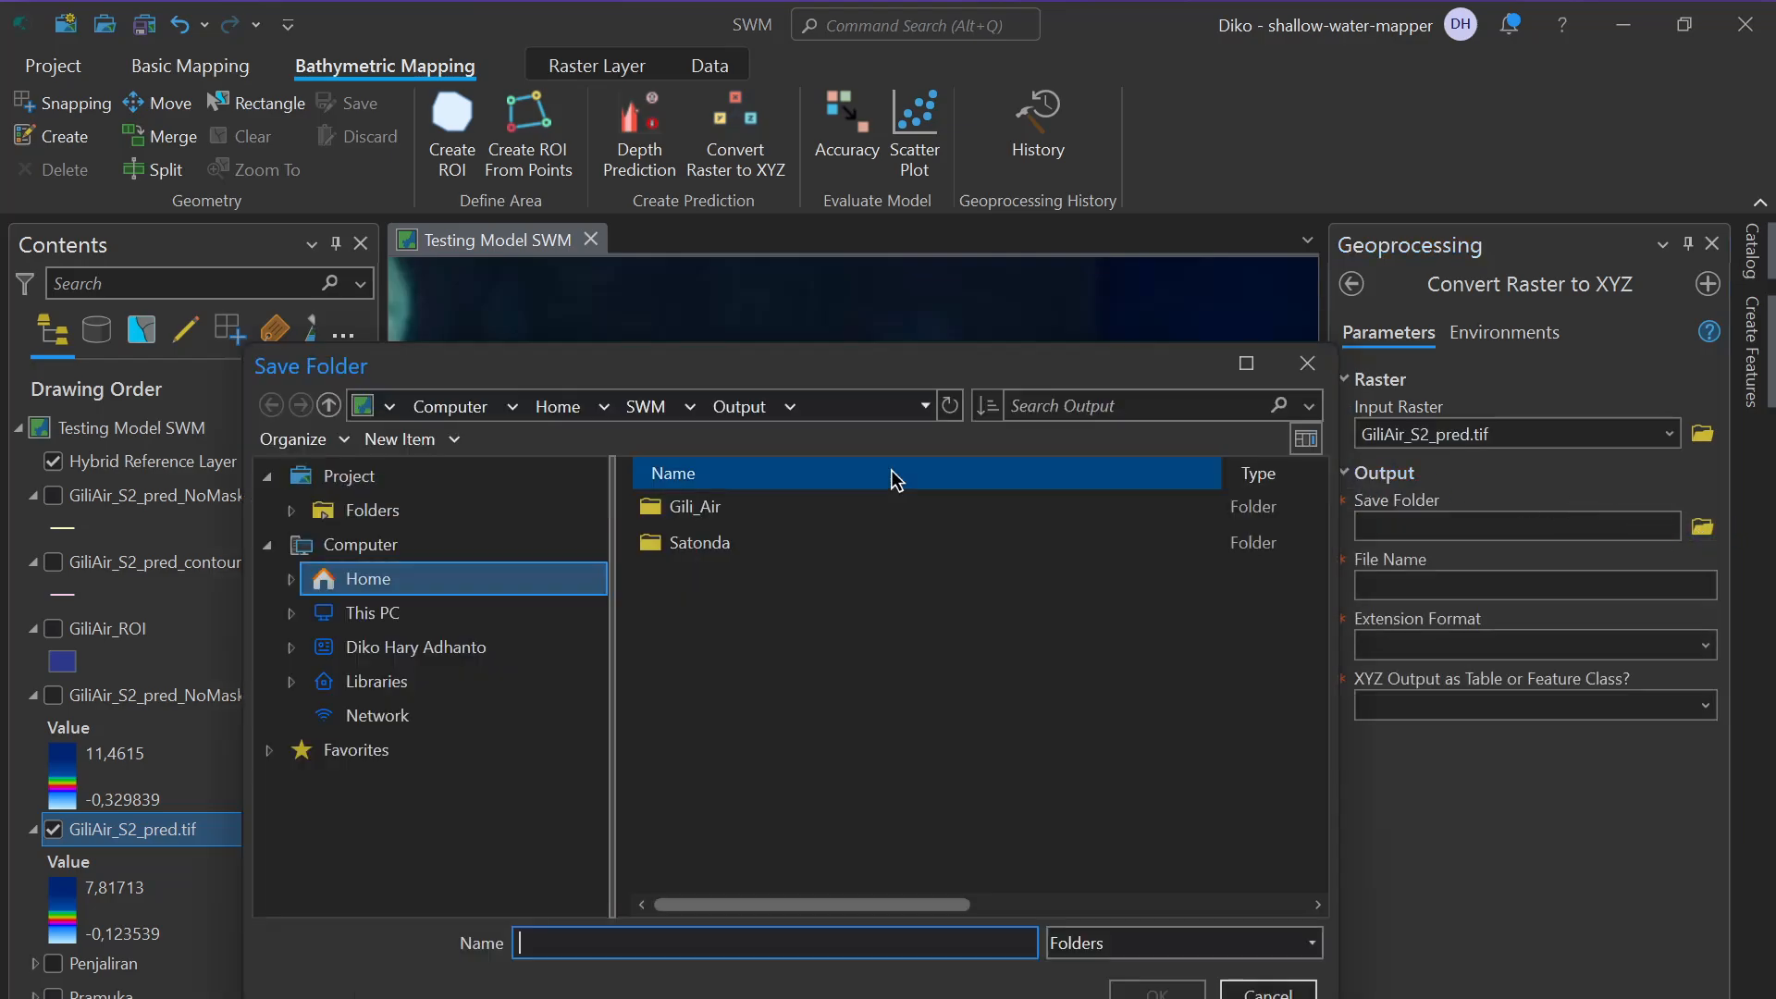
double_click(703, 508)
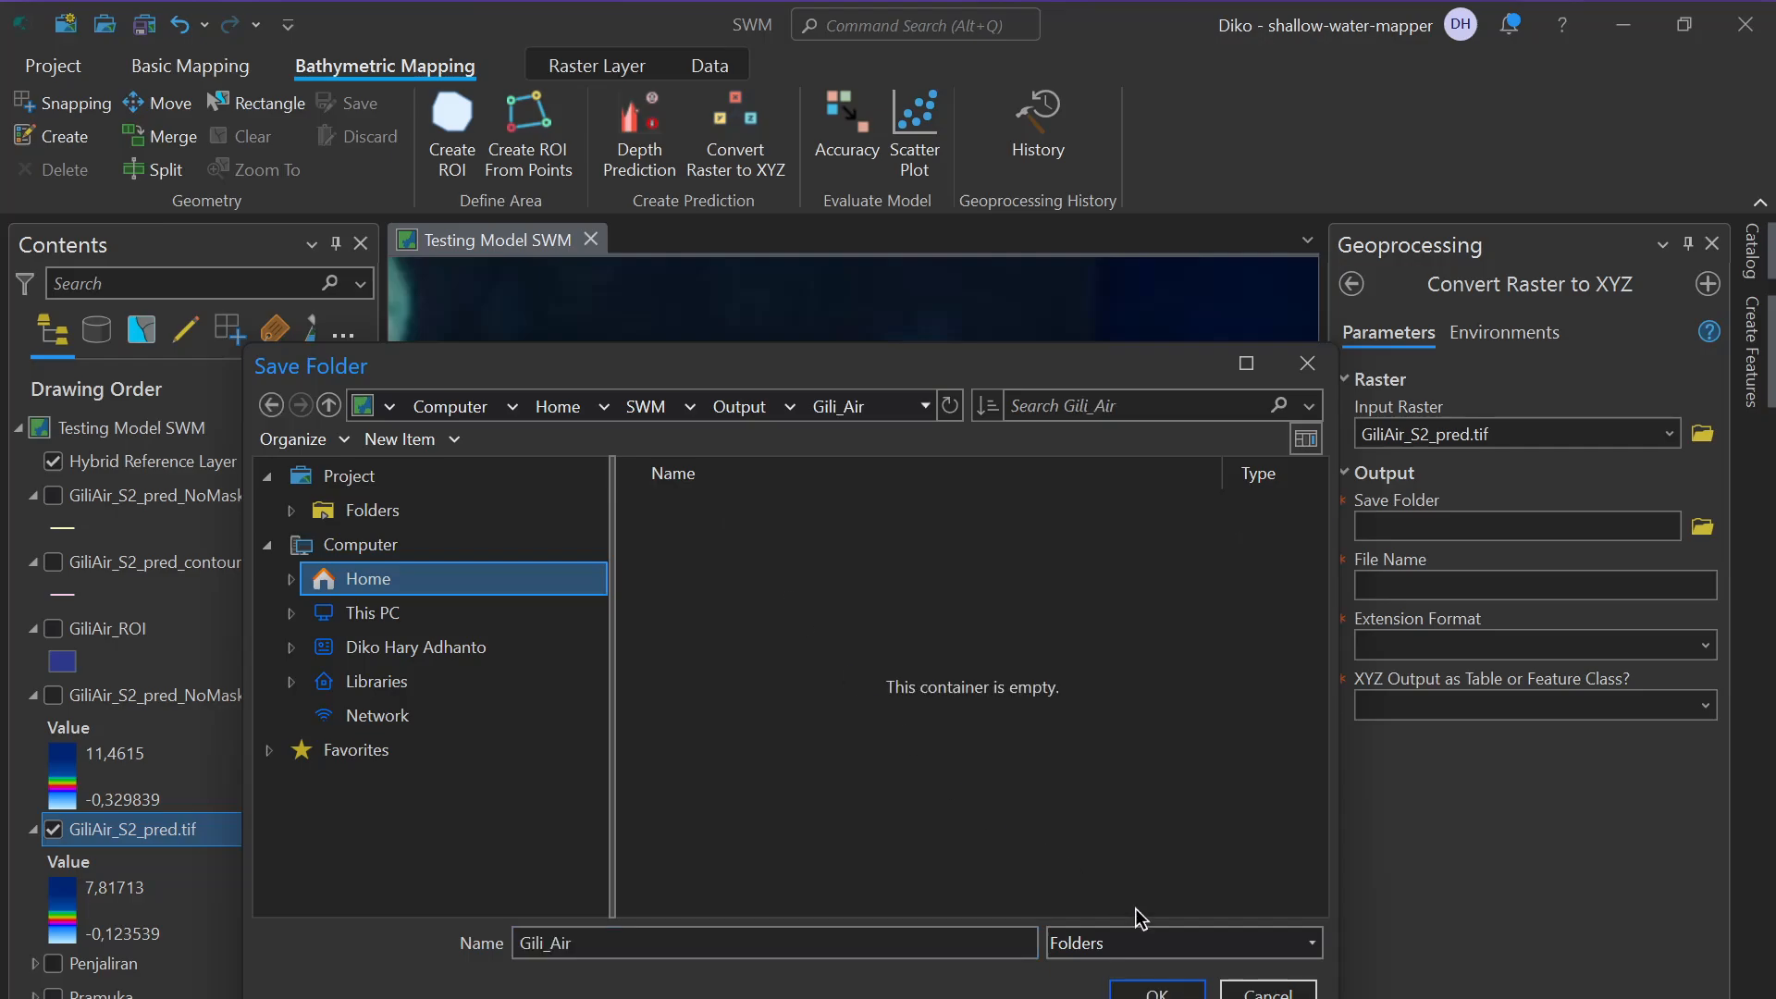
left_click(1157, 990)
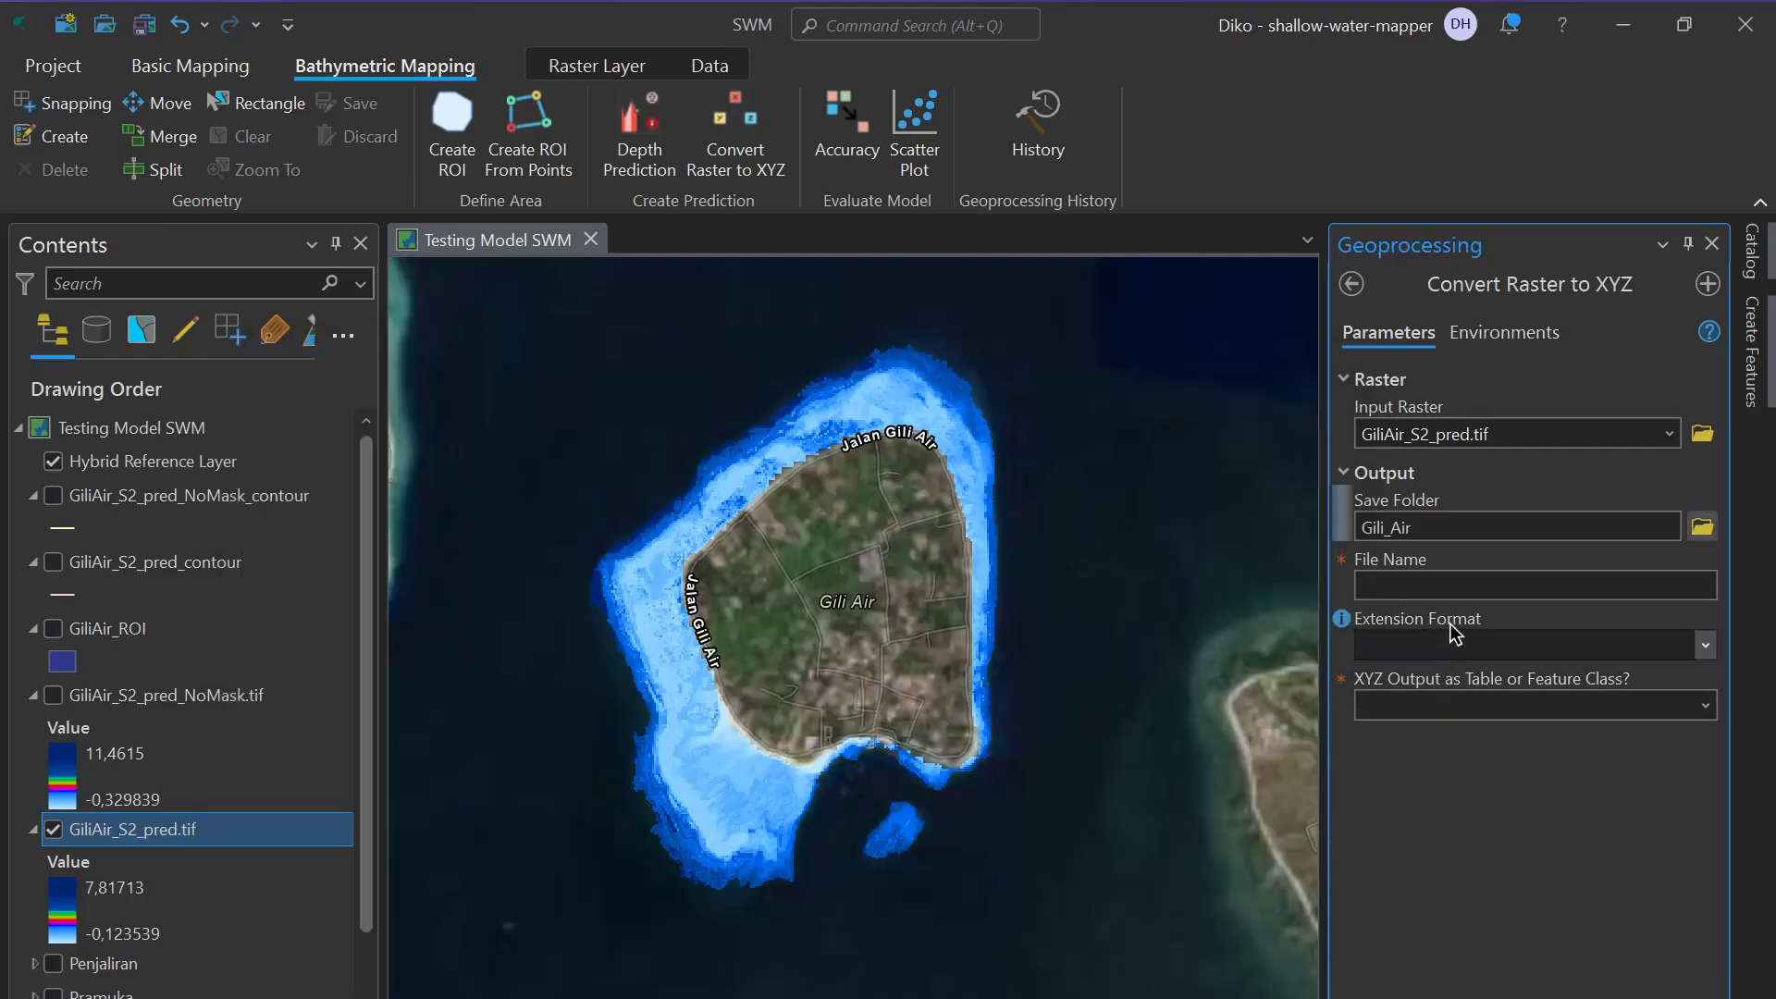
left_click(1463, 582)
type("XYZ_GiliAi")
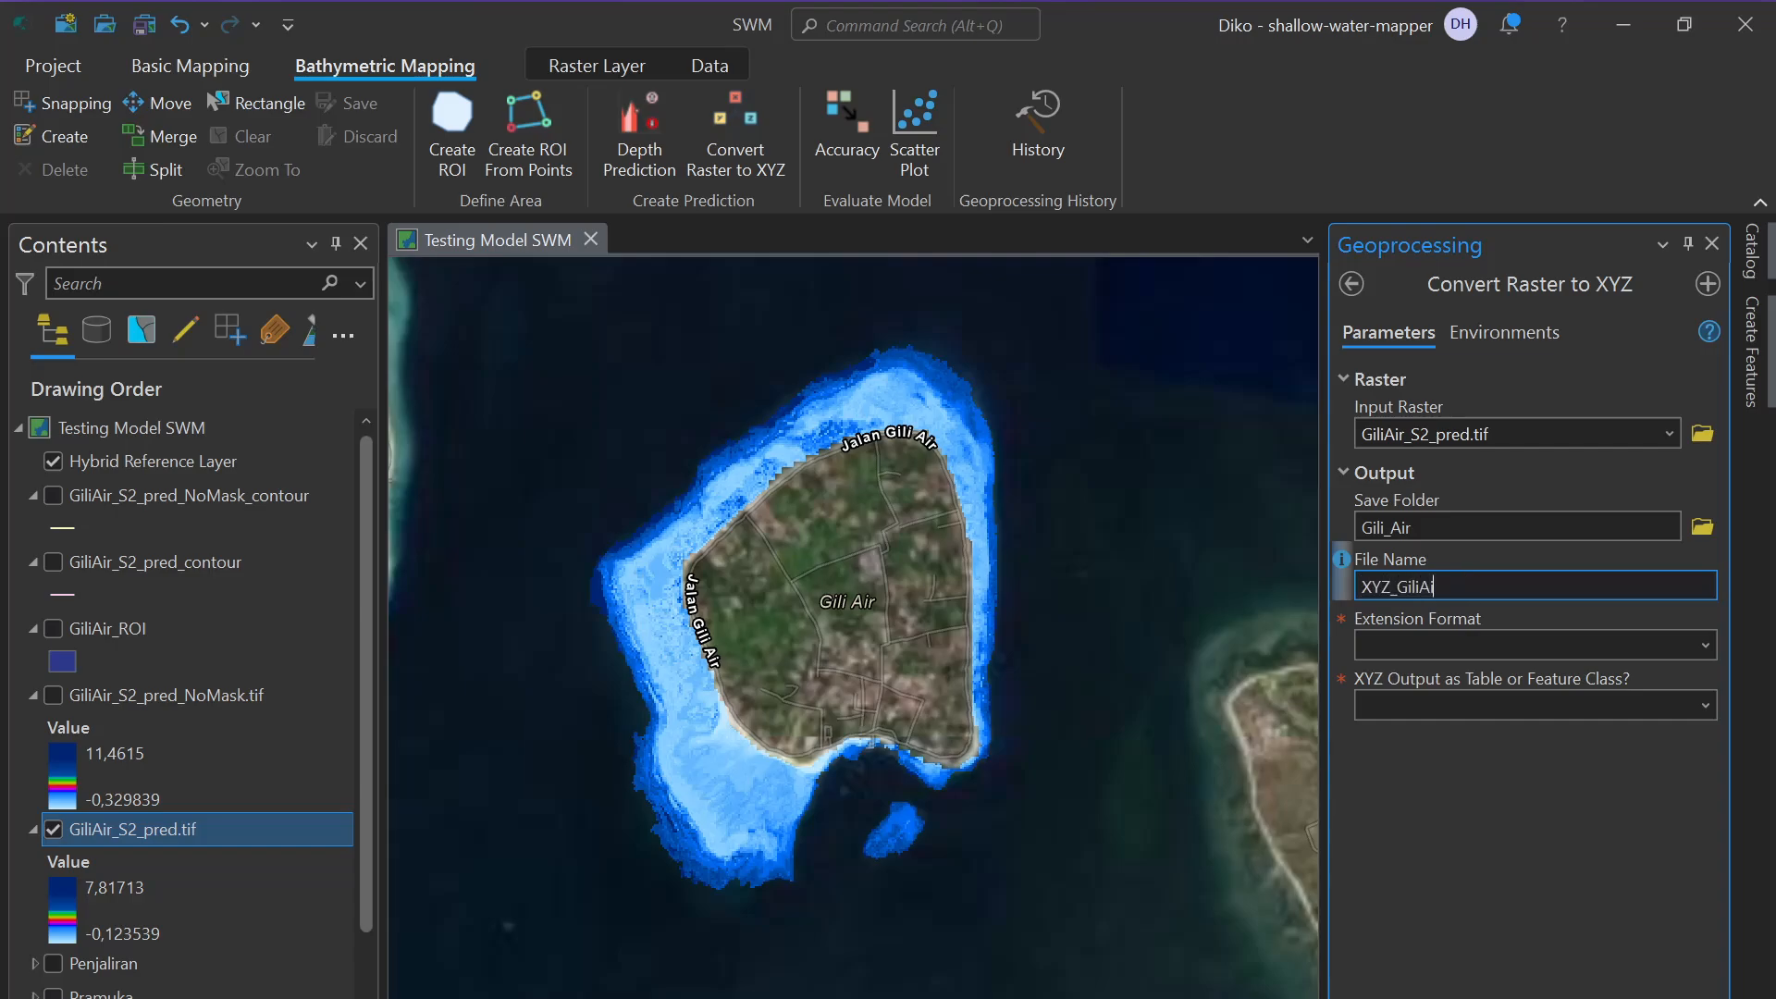
type("r_Prediksi")
key("Tab")
Set the extension format to .csv and the XYZ output type to FEATURE_CLASS, and run the conversion
left_click(1704, 643)
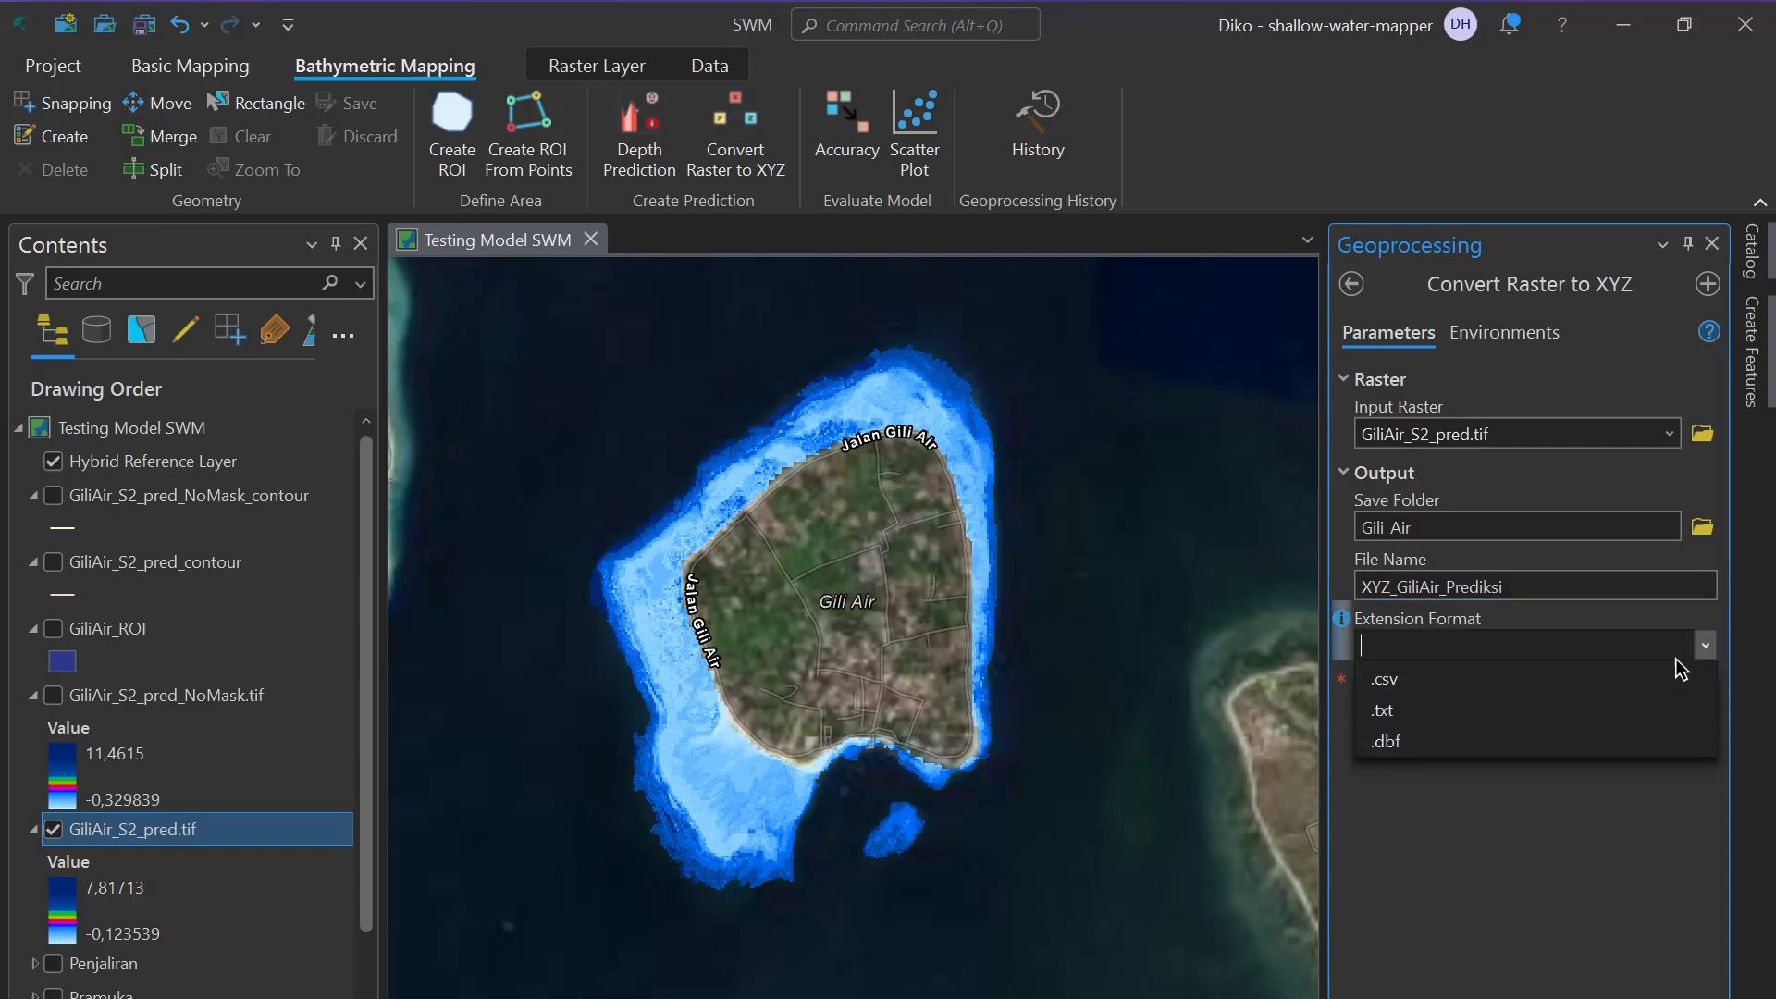
left_click(1530, 690)
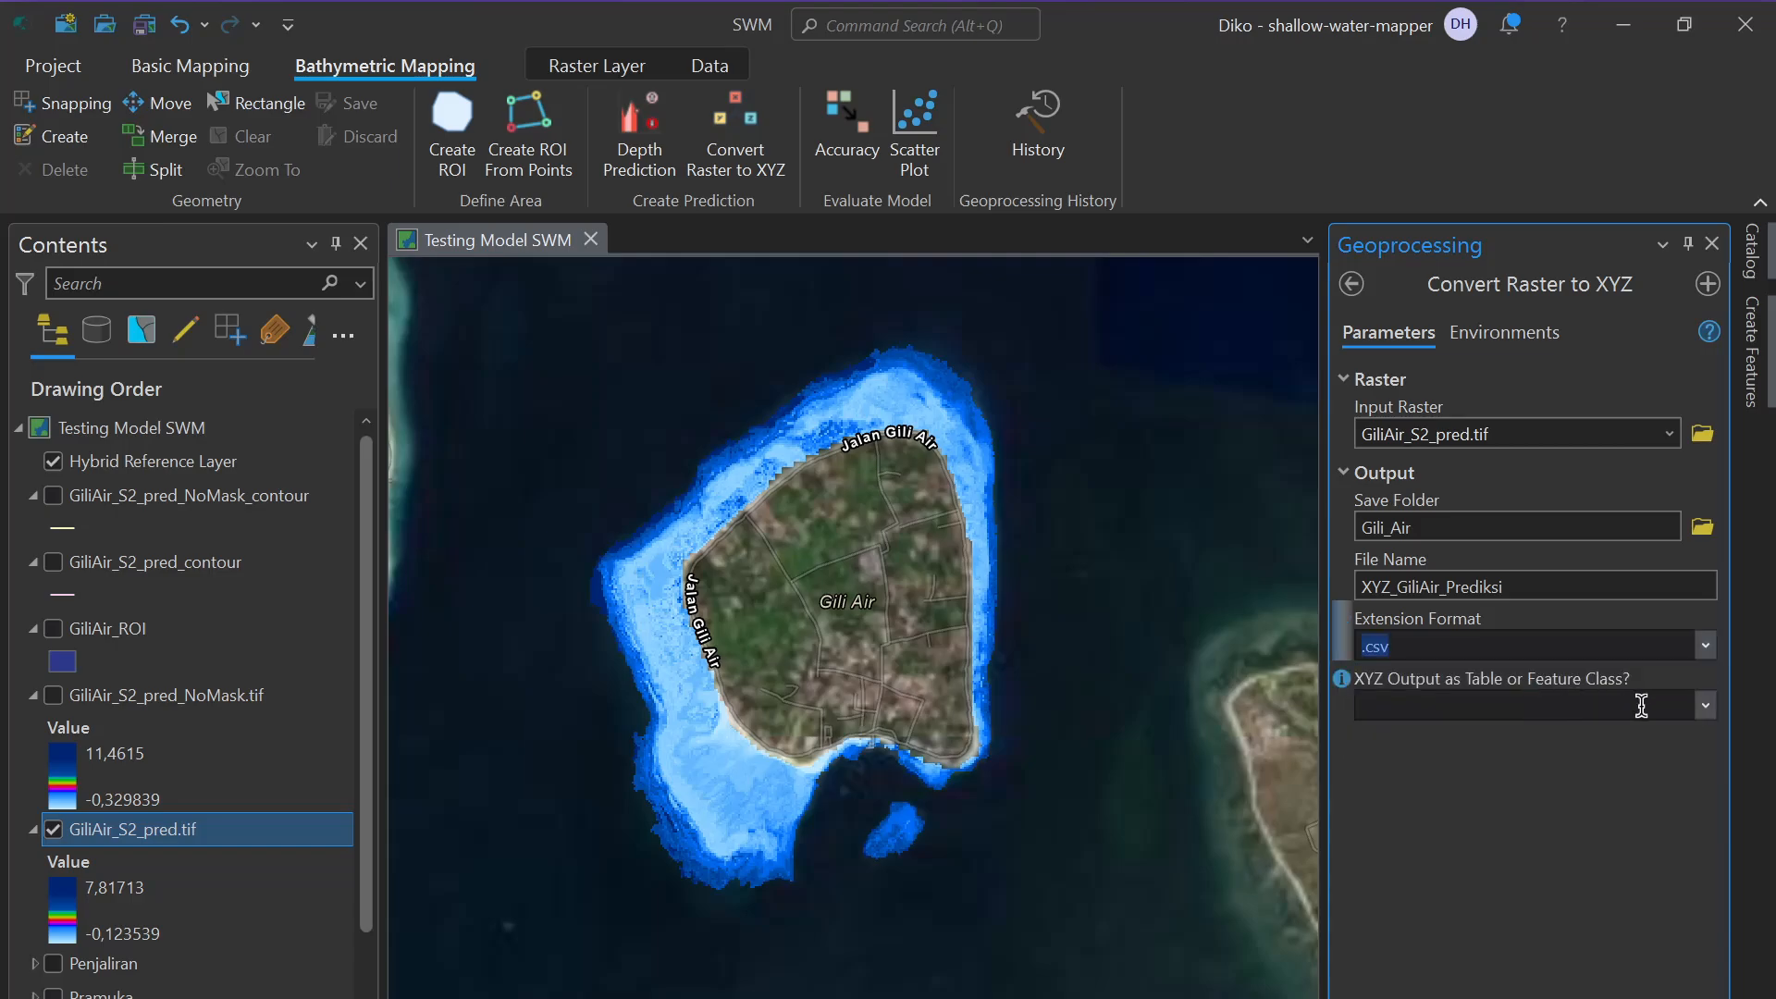
left_click(1700, 711)
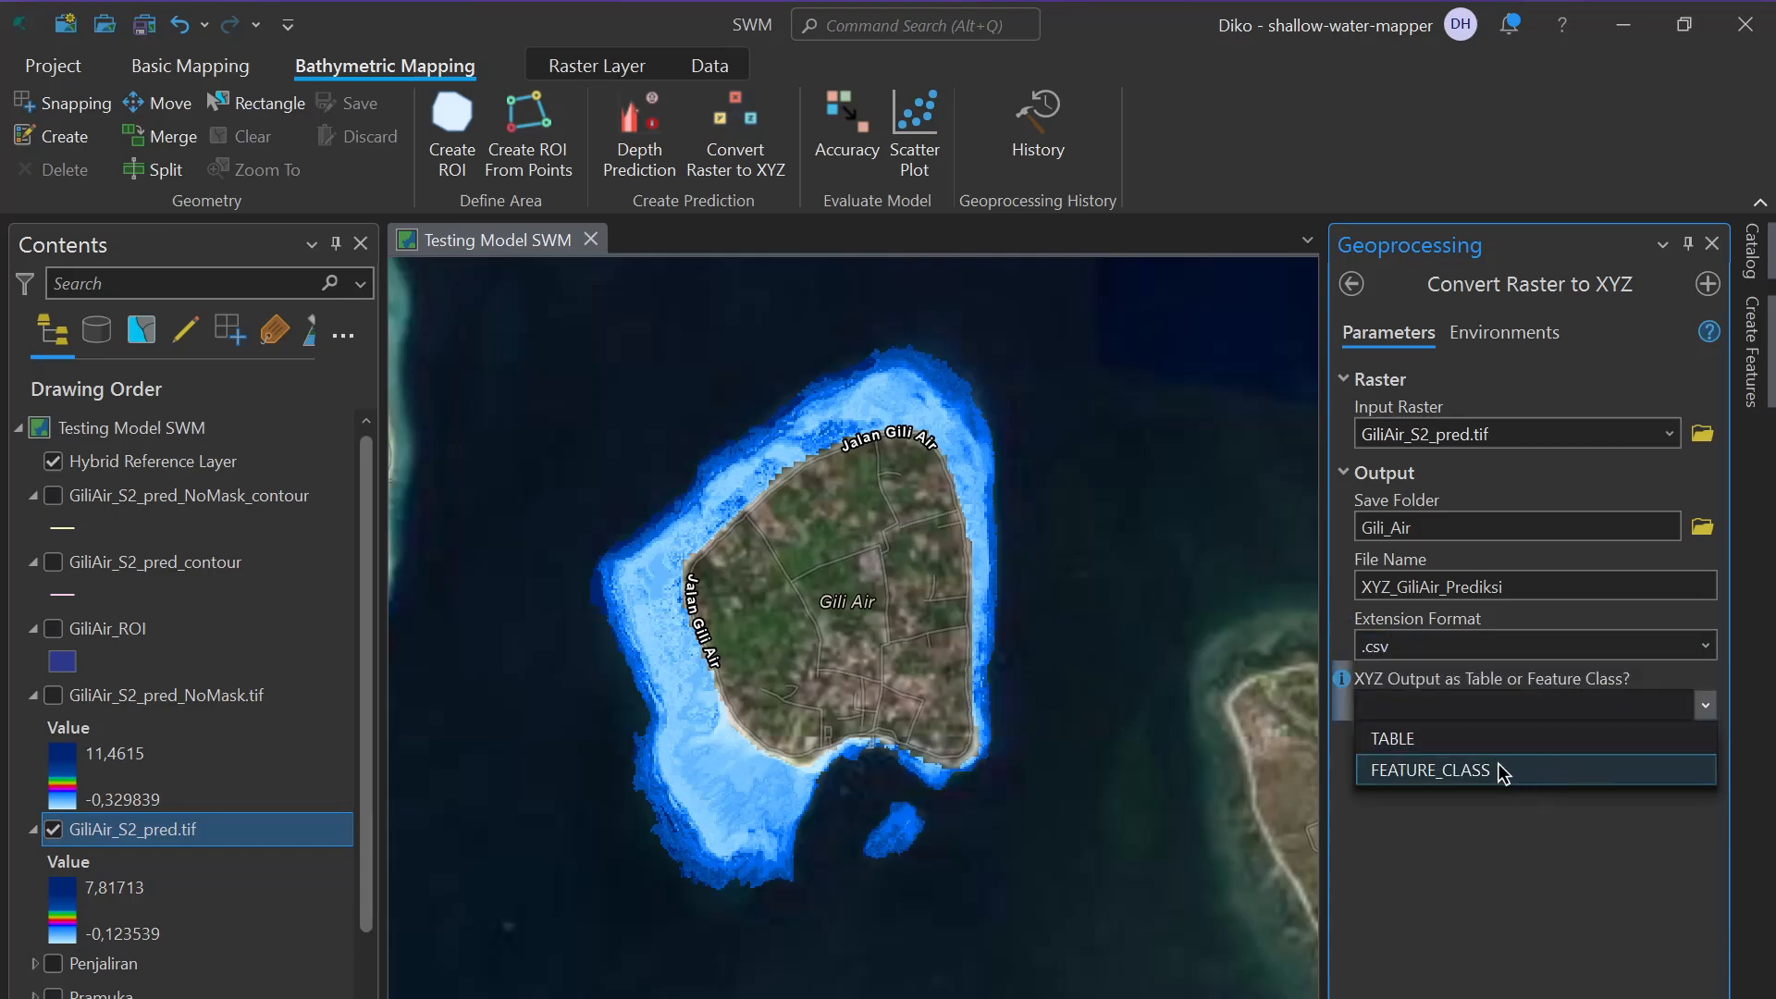
left_click(1475, 774)
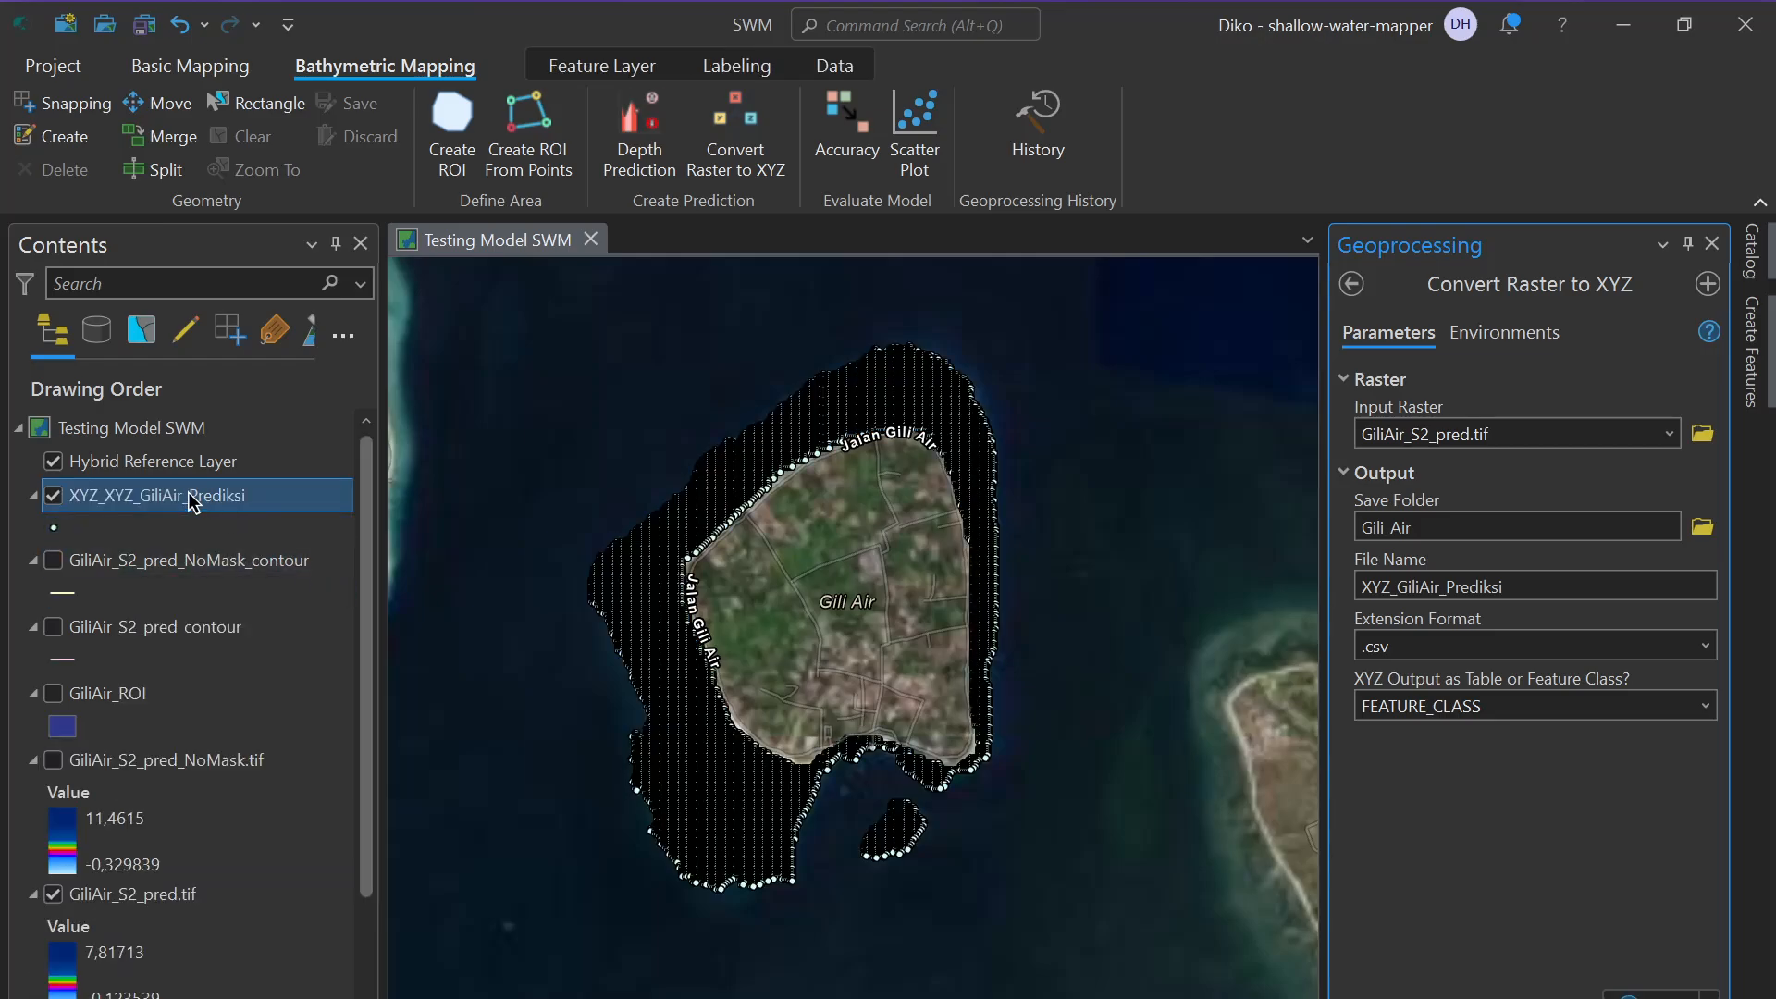
Open the attribute table of XYZ_XYZ_GiliAir_Prediksi, sort the GiliAir_S2 field in descending order, and review its highest and lowest depths
right_click(192, 499)
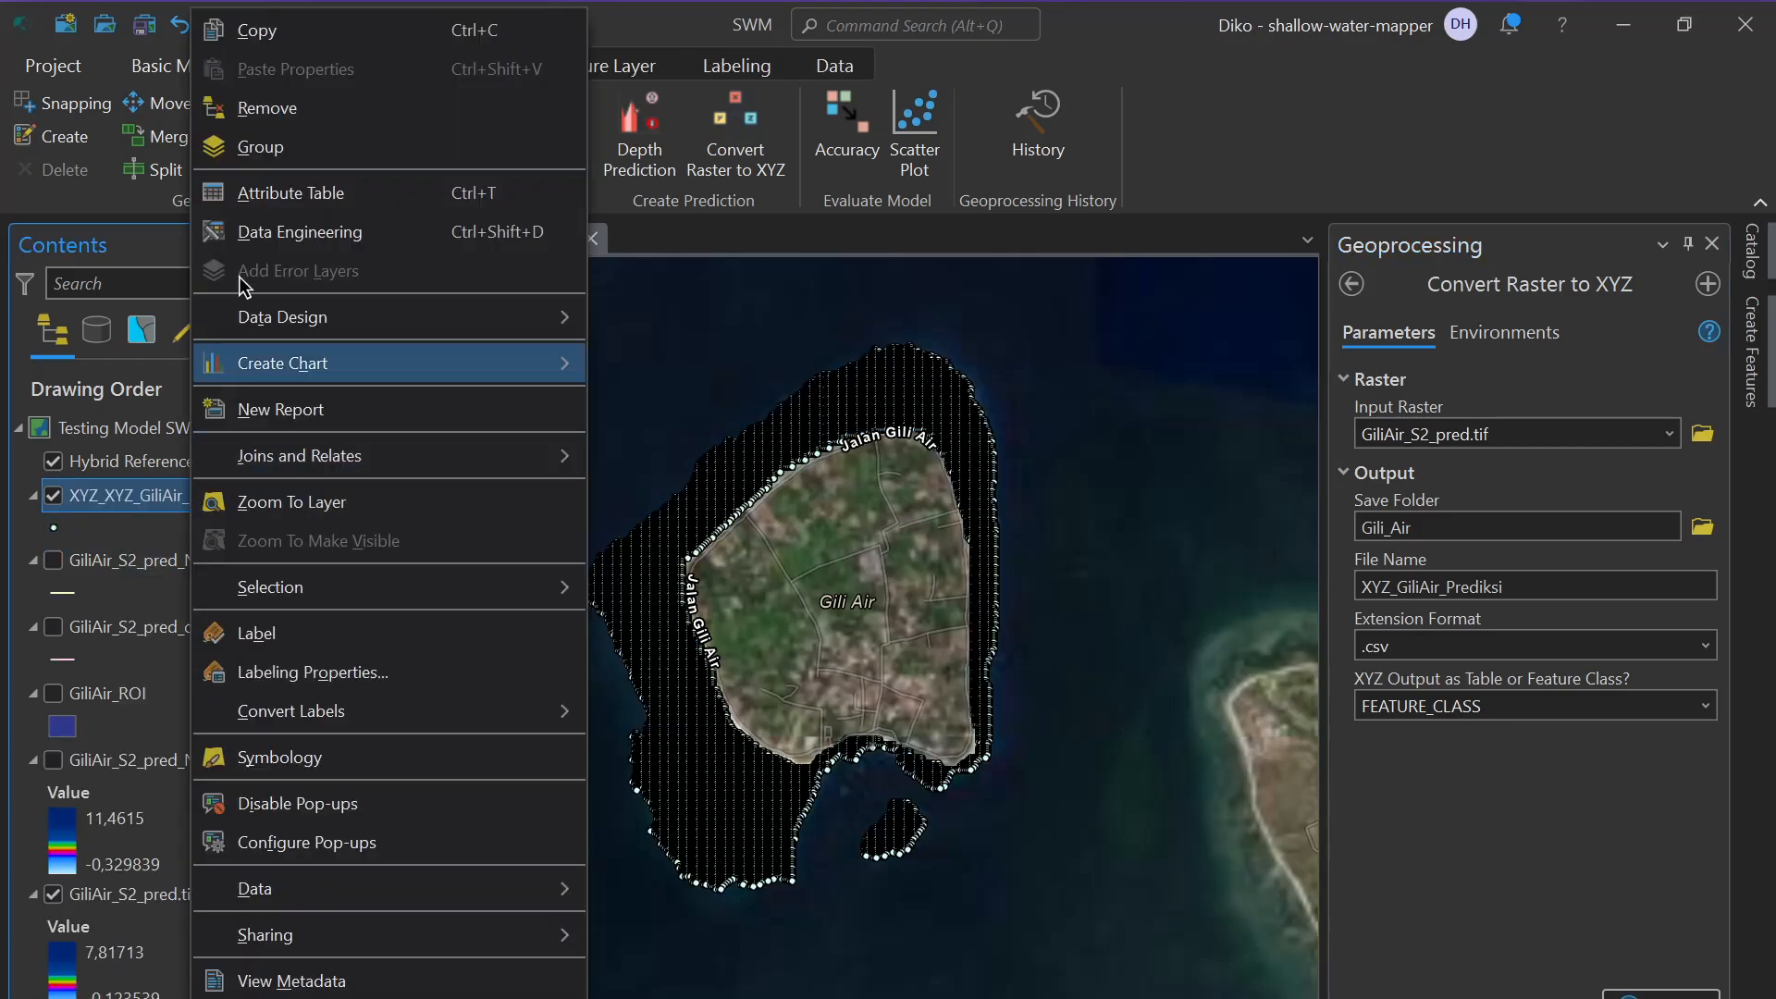
left_click(296, 198)
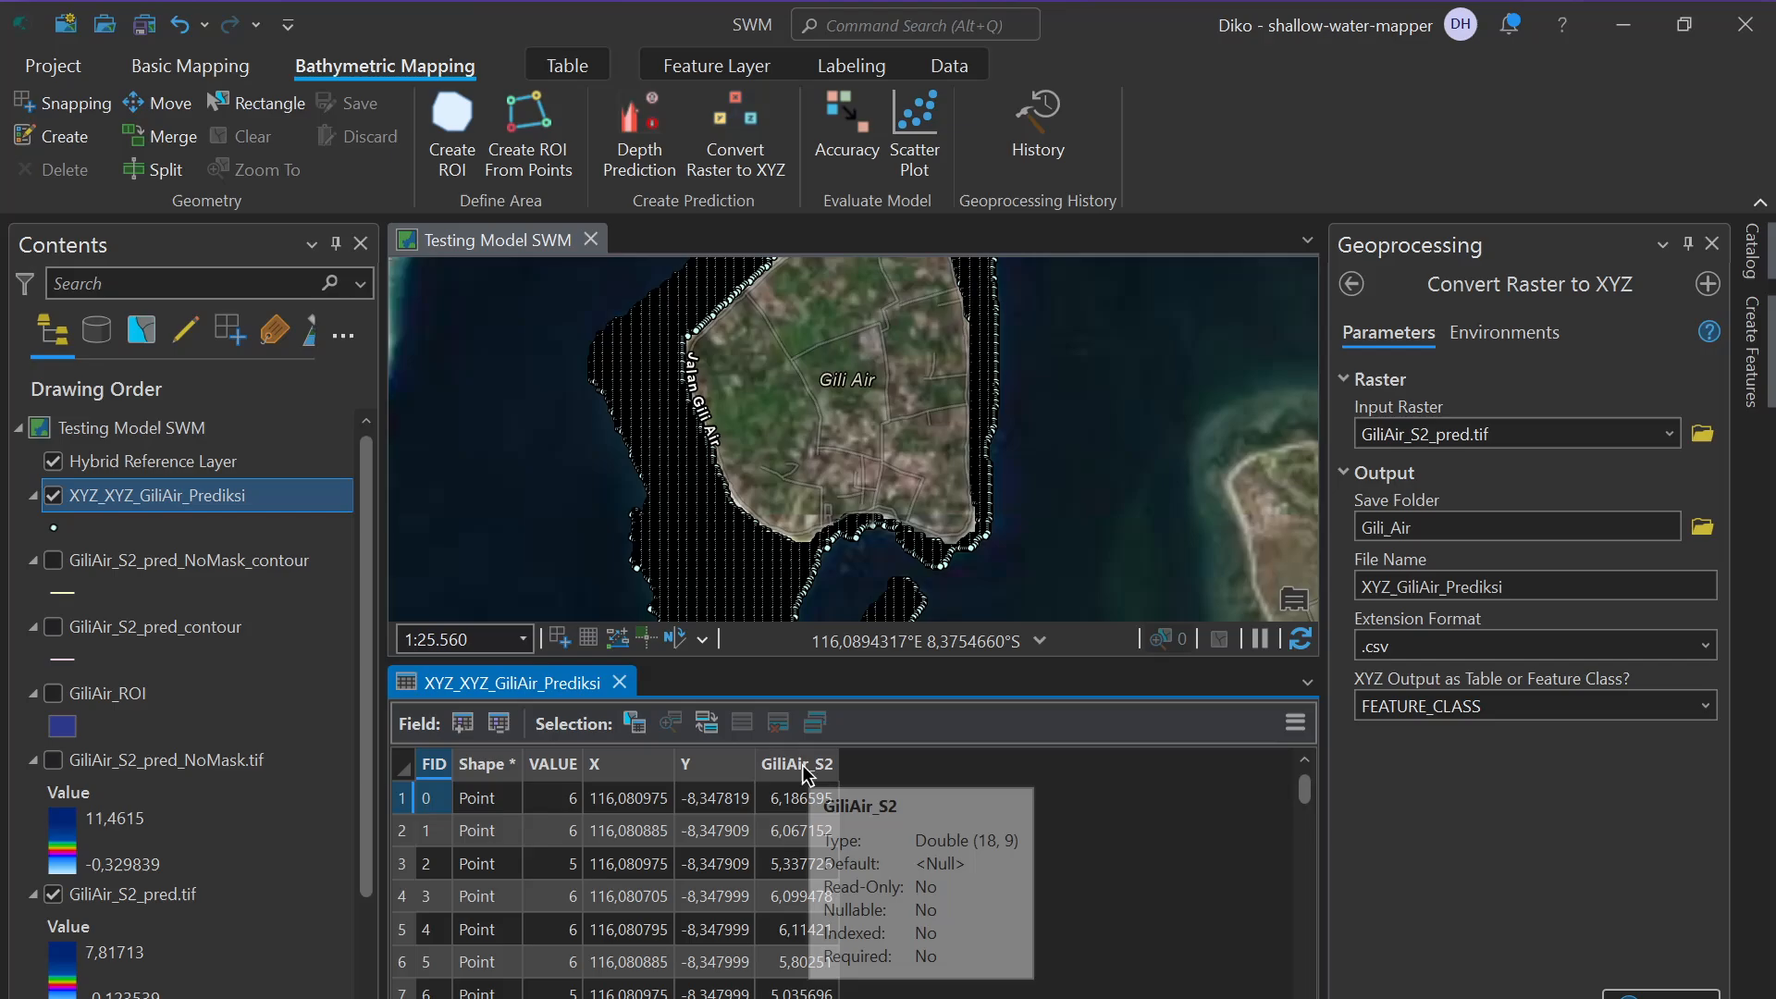
right_click(804, 770)
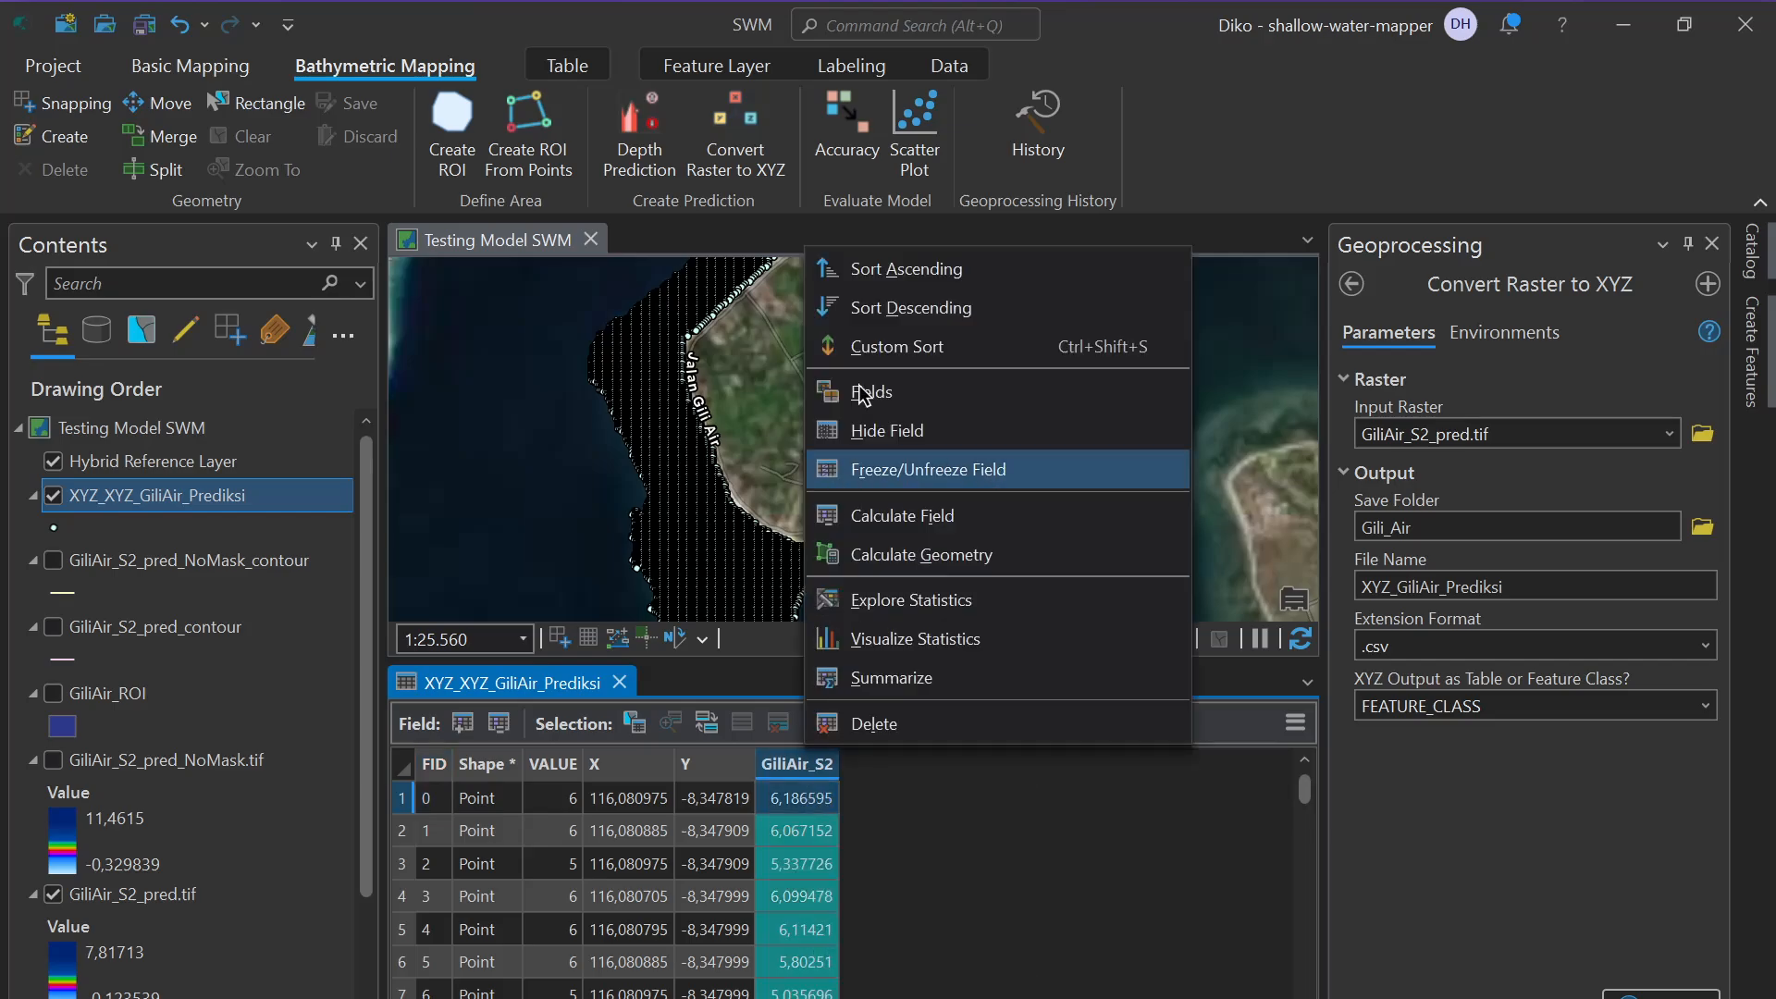
left_click(865, 306)
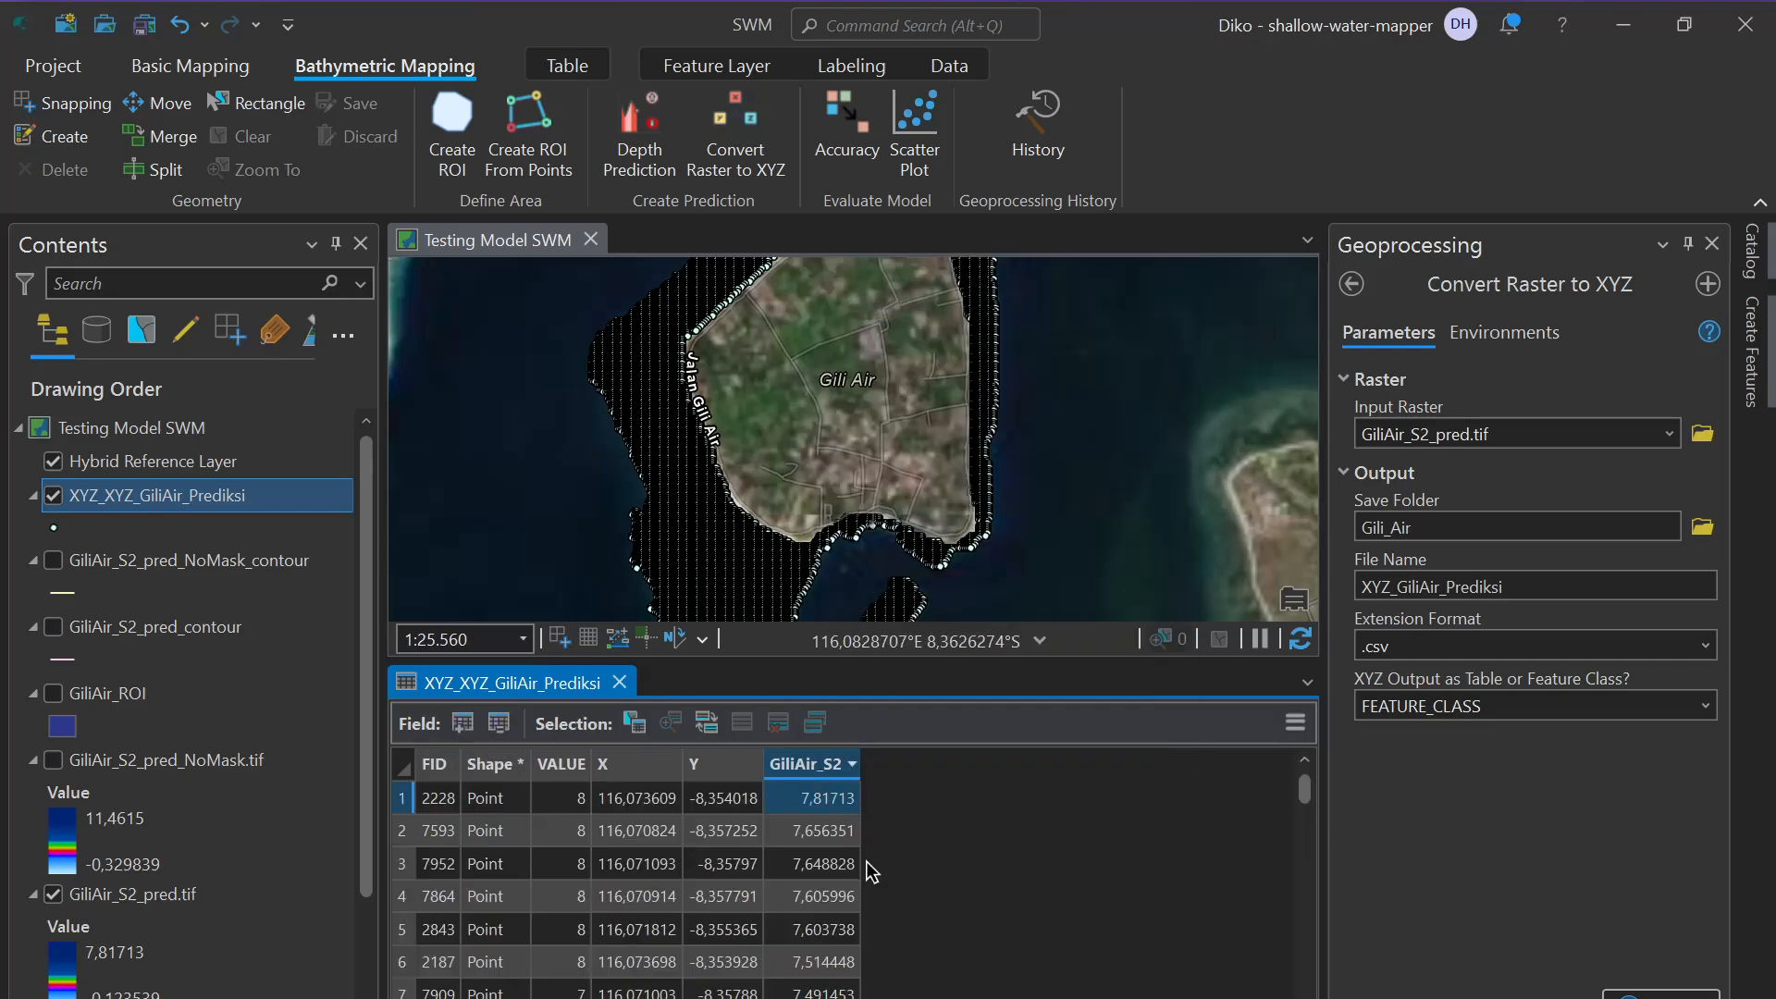
left_click_drag(1305, 788, 1305, 988)
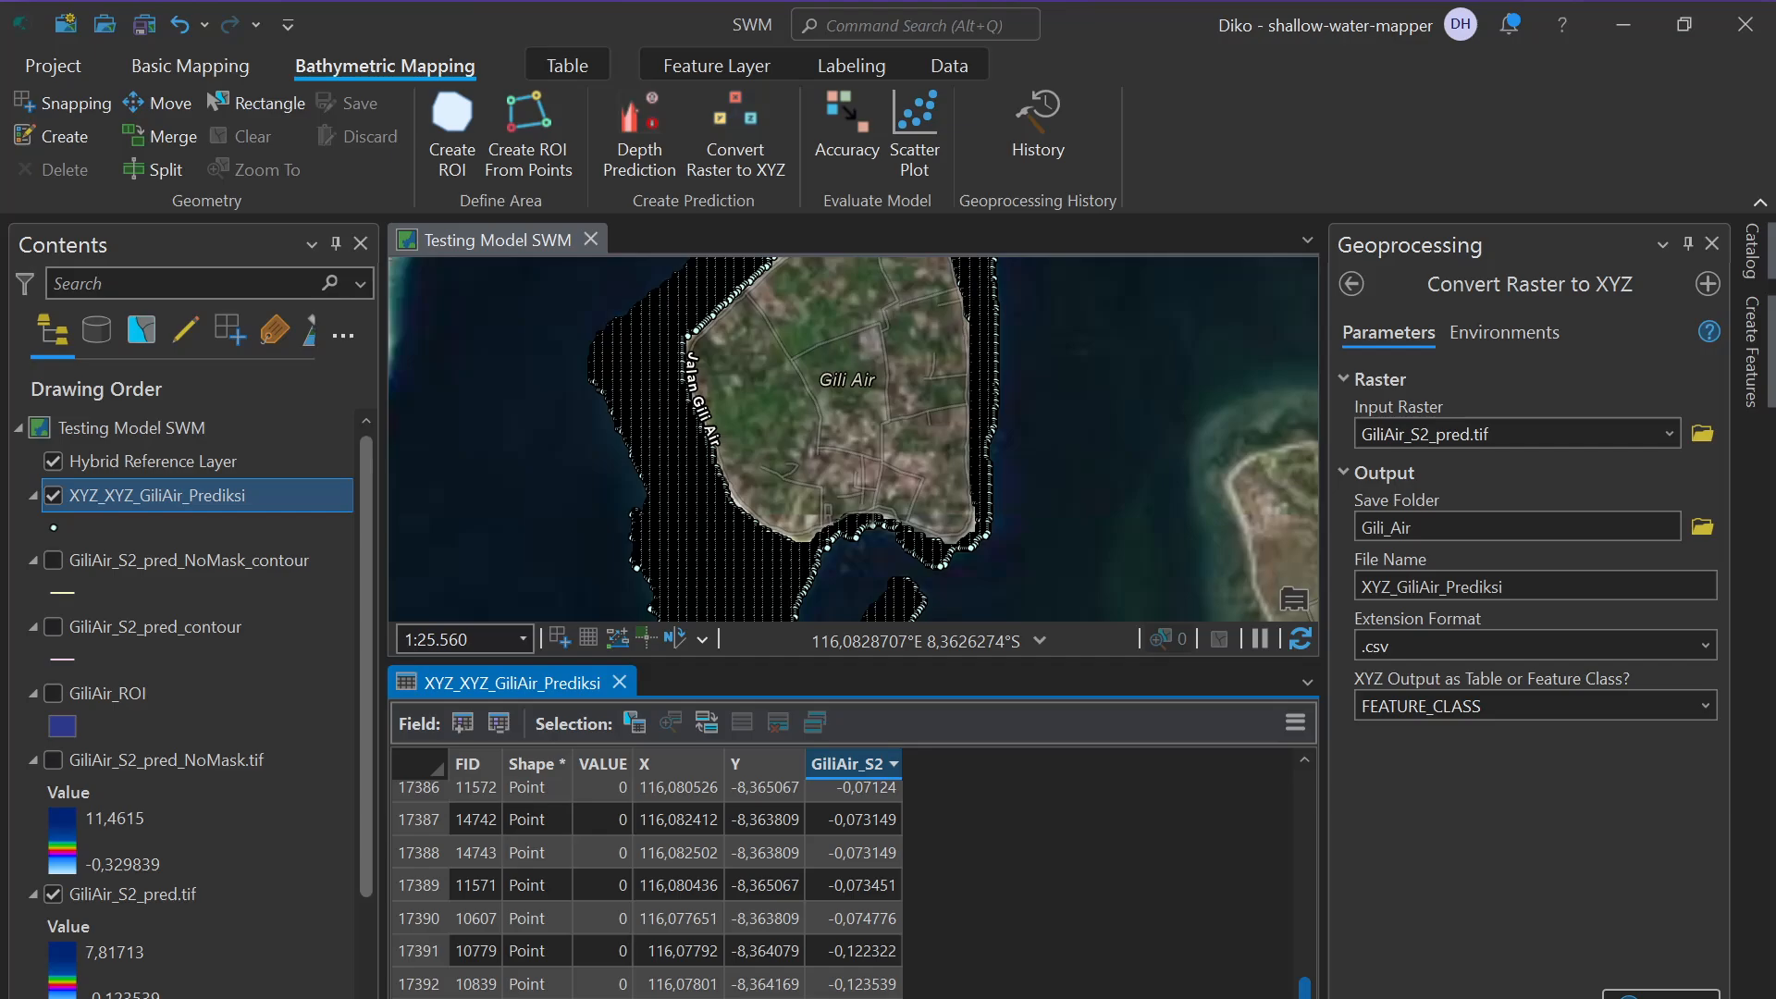
mouse_move(1307, 992)
left_mouse_down()
mouse_move(1324, 799)
mouse_move(1314, 995)
left_mouse_up()
left_click_drag(1306, 983, 1305, 781)
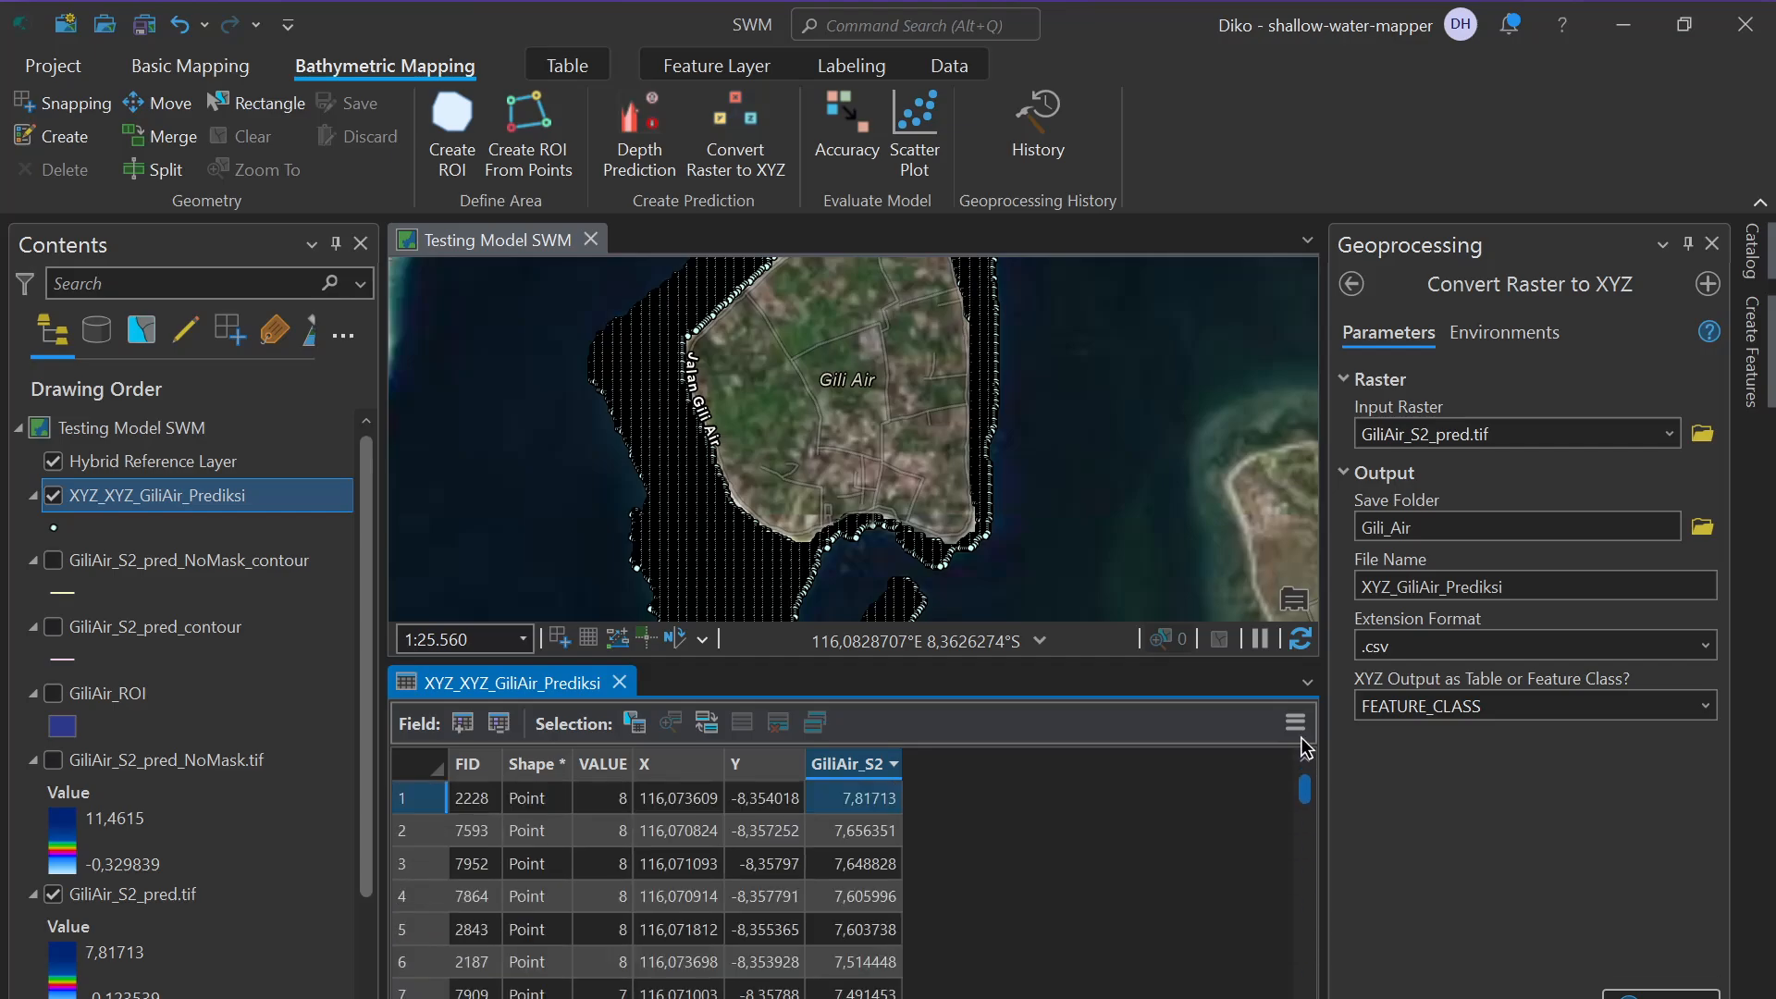
Hide the XYZ_XYZ_GiliAir_Prediksi point layer and close its attribute table
left_click(53, 497)
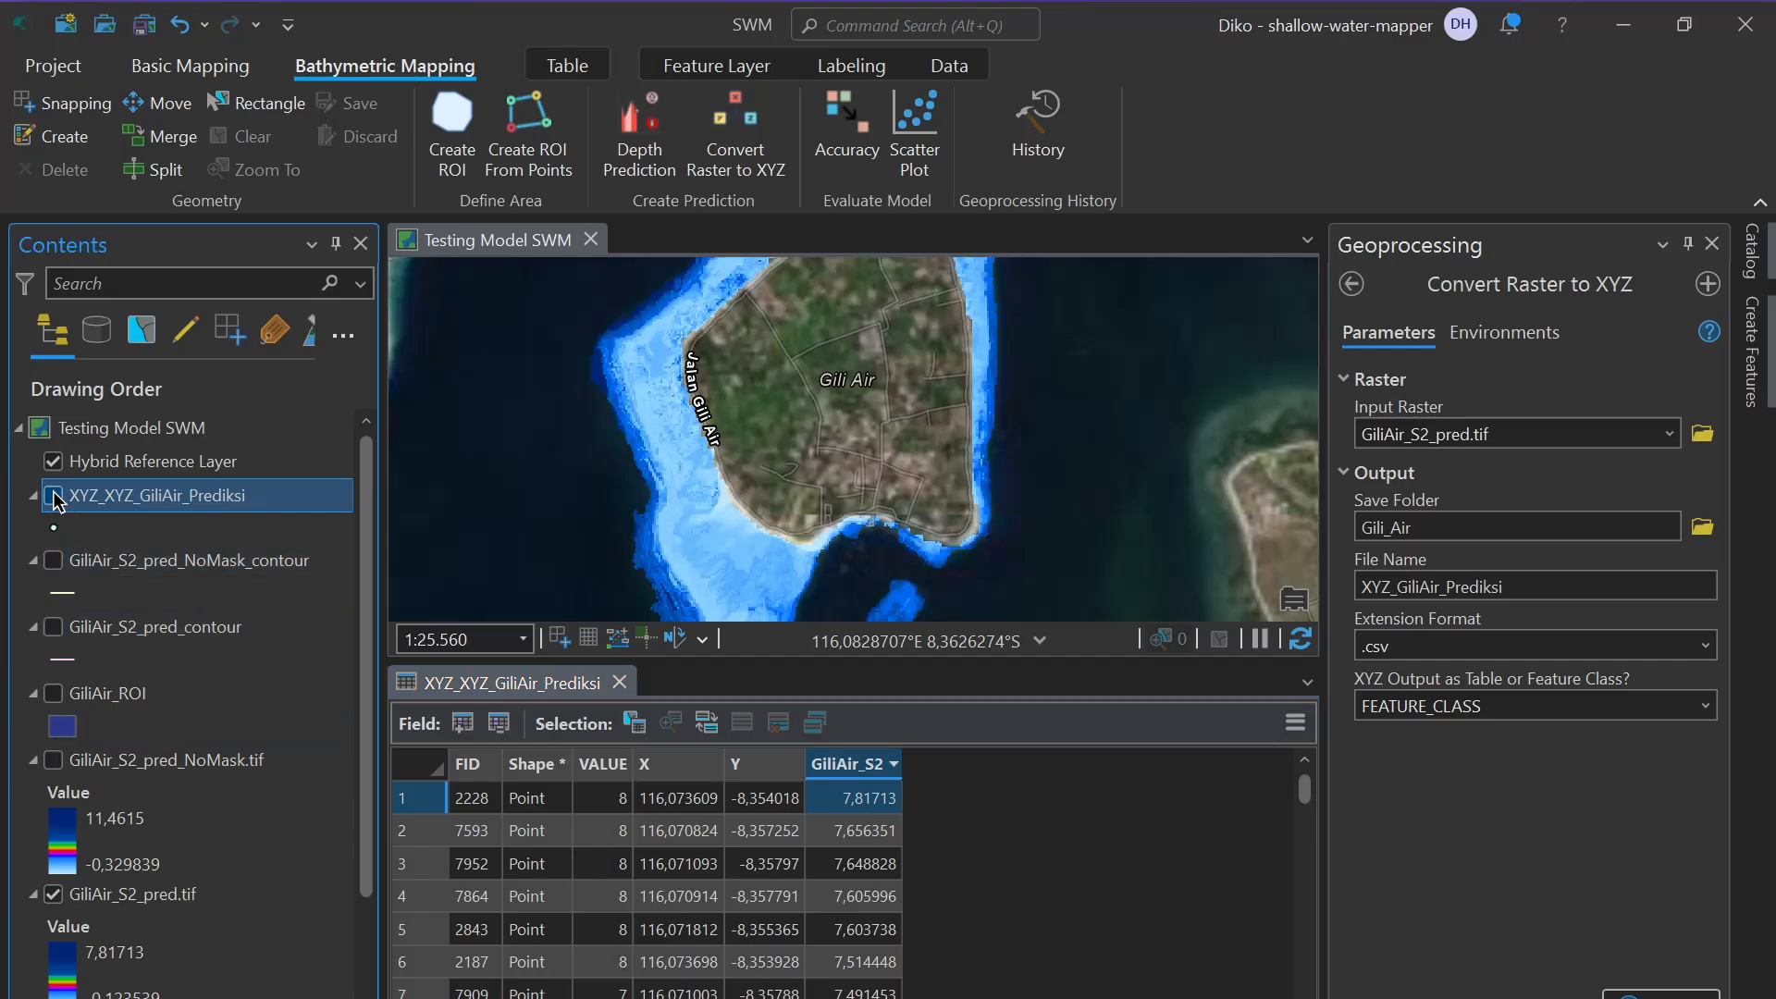
left_click(621, 684)
left_click_drag(1011, 674, 1094, 717)
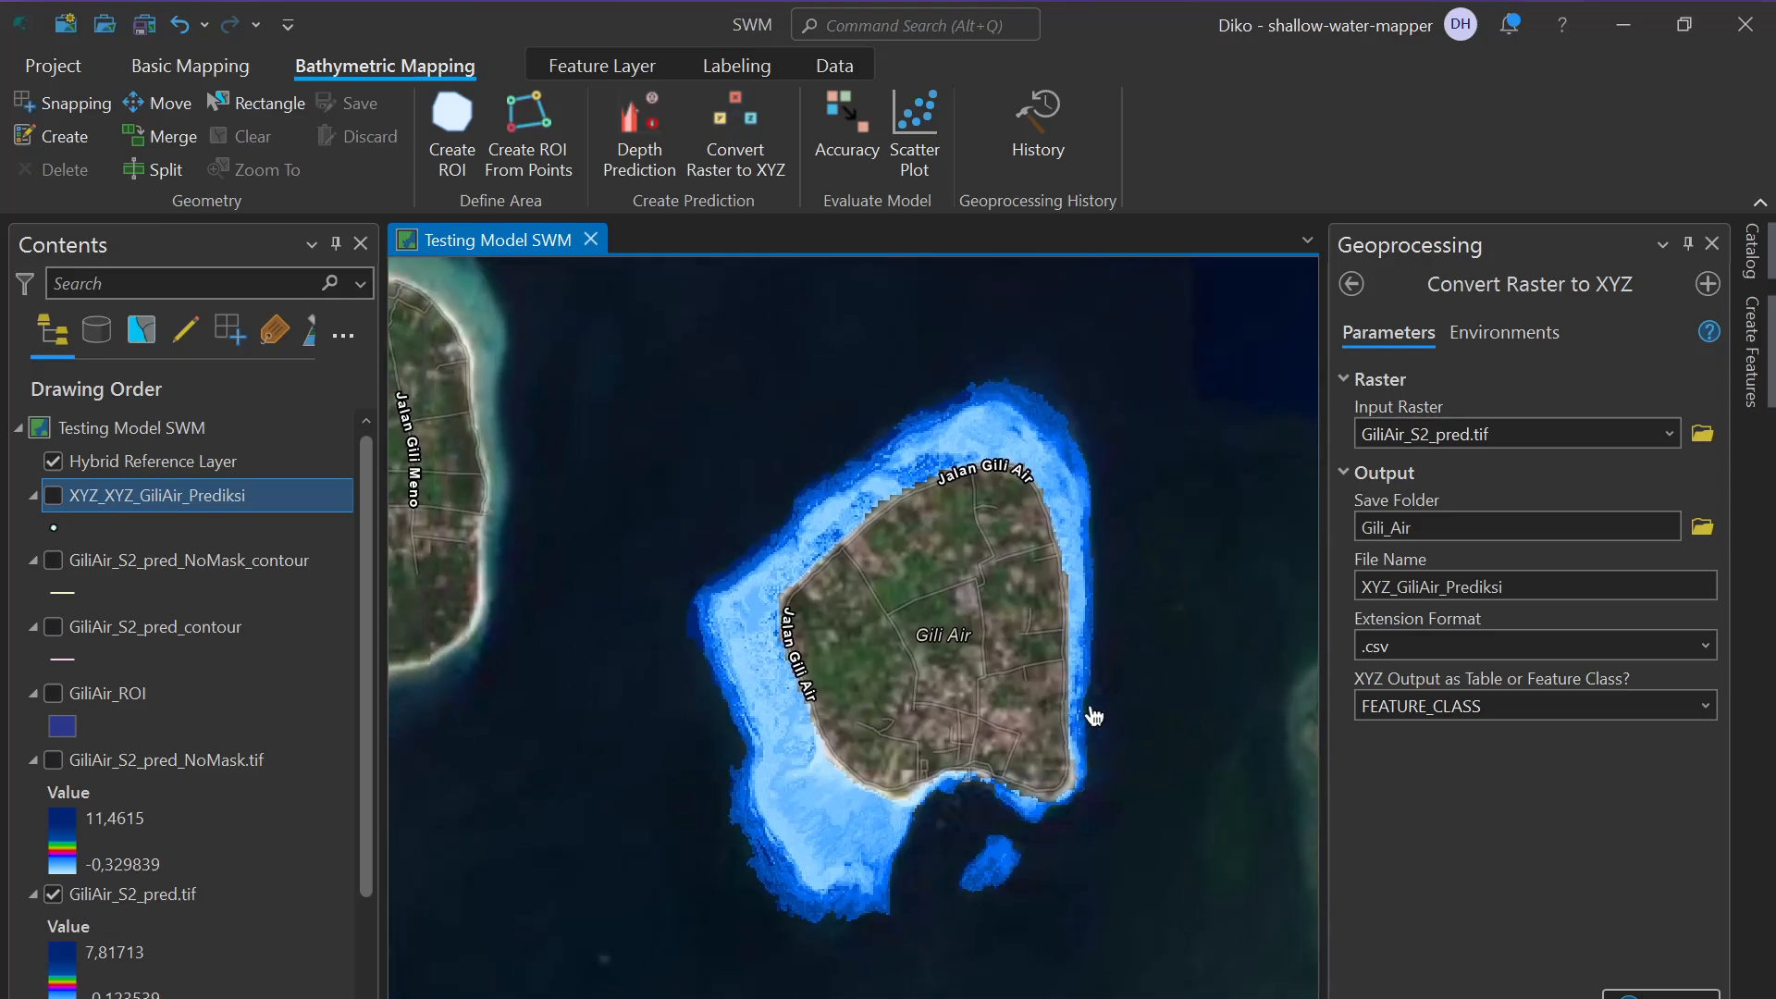